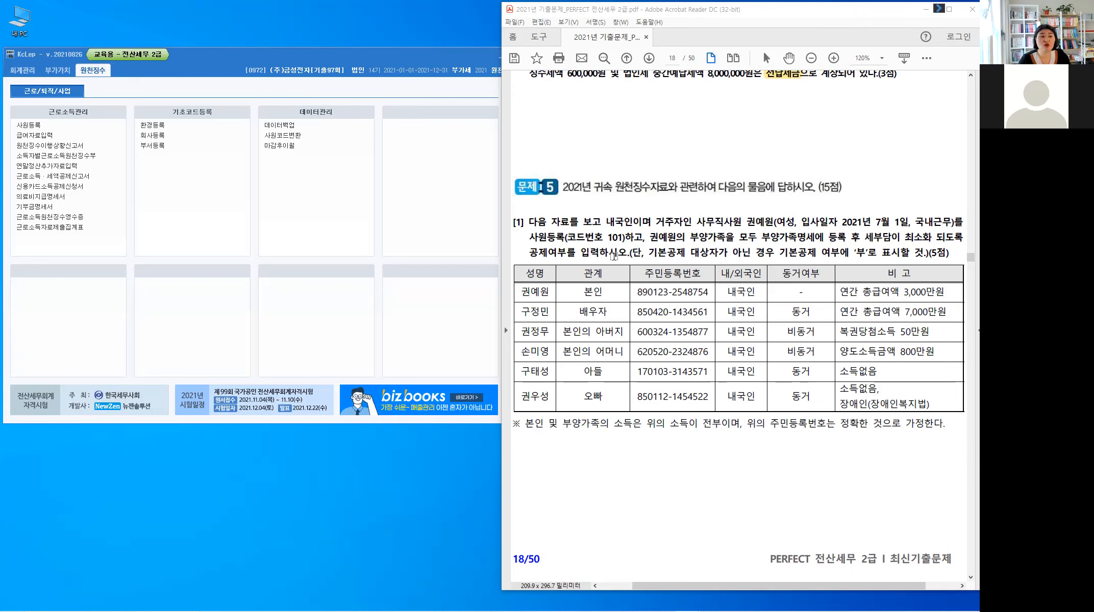
Step: Highlight 사원등록 on page 18, read question [2] on page 19, then return to page 18
drag(531, 235, 564, 237)
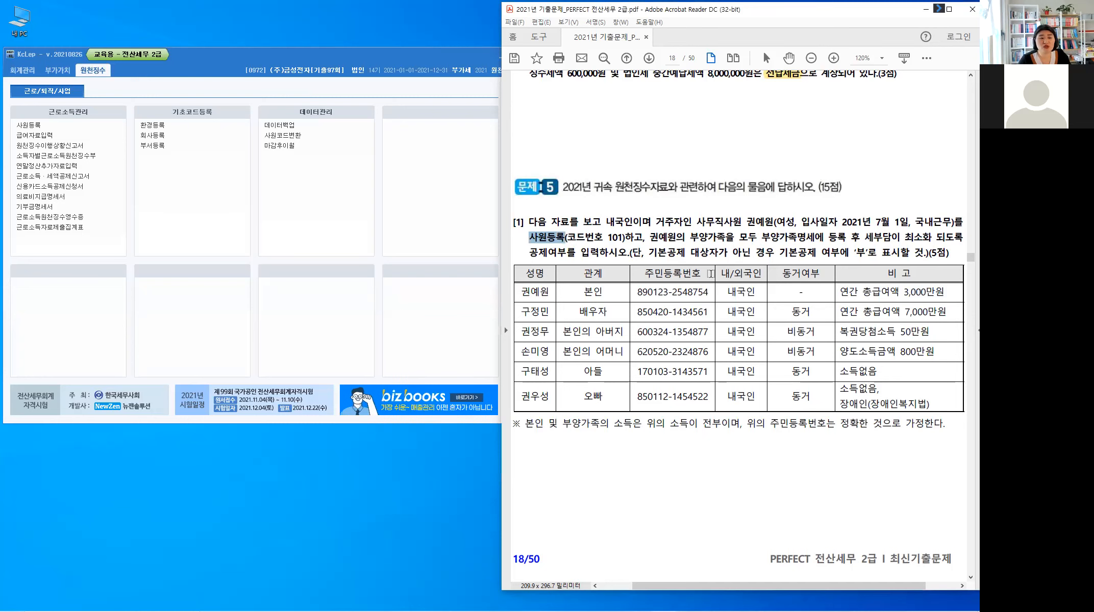
scroll(758, 273, down, 5)
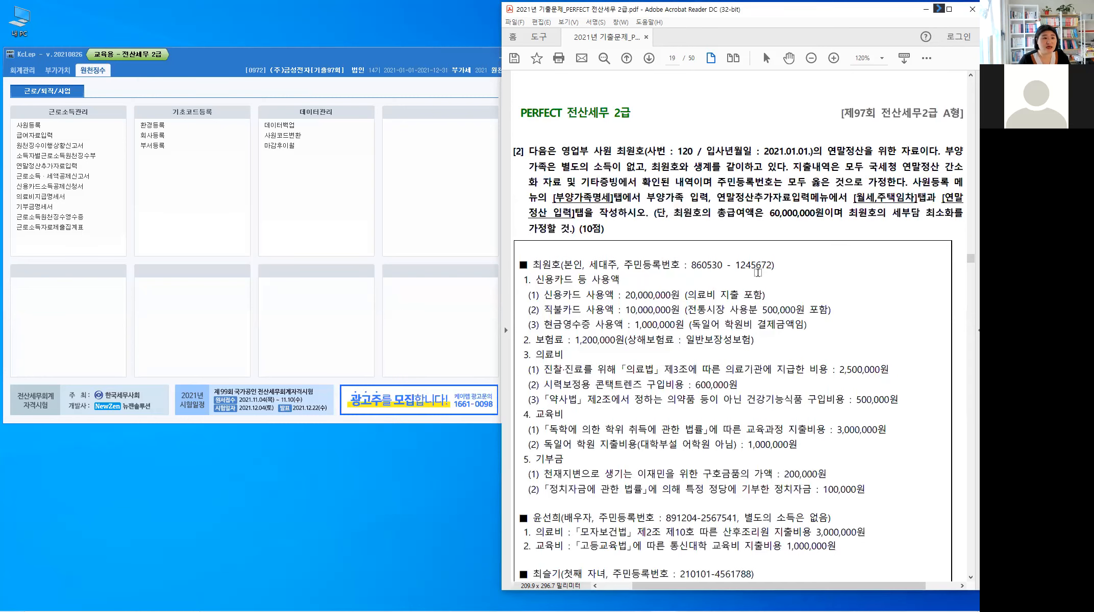
scroll(785, 199, down, 1)
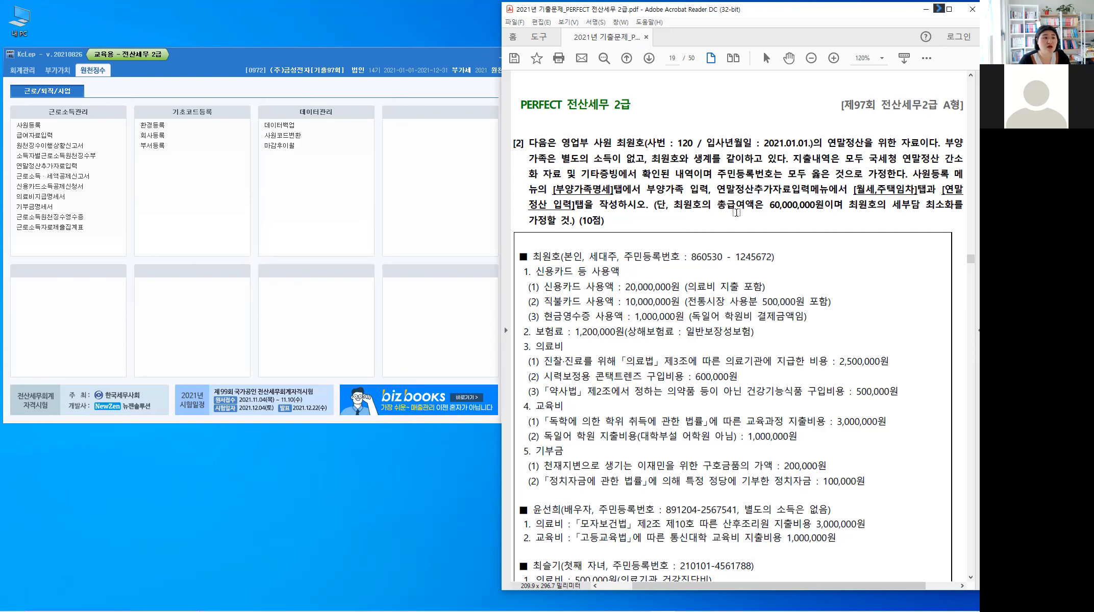
scroll(737, 212, up, 5)
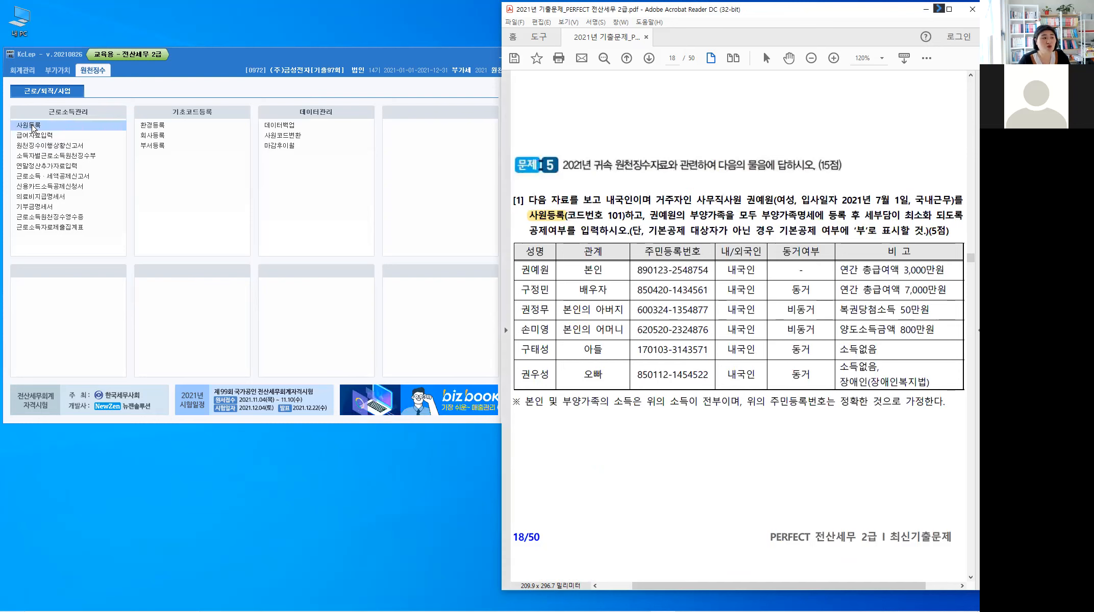
Step: Open 사원등록 under 근로소득관리 and start a blank row below employee 120
click(29, 127)
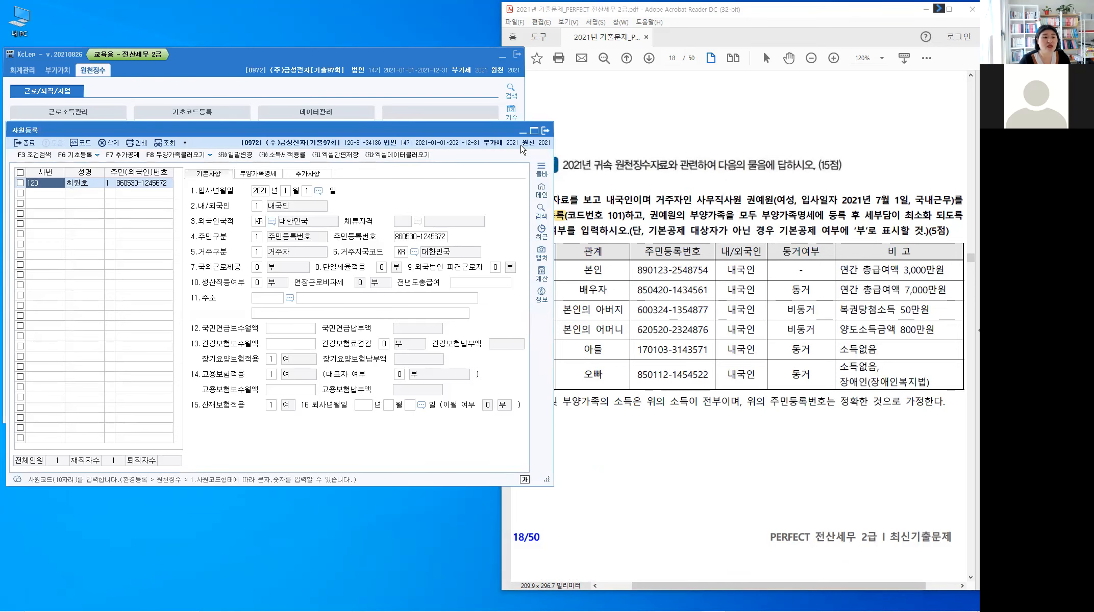
click(804, 130)
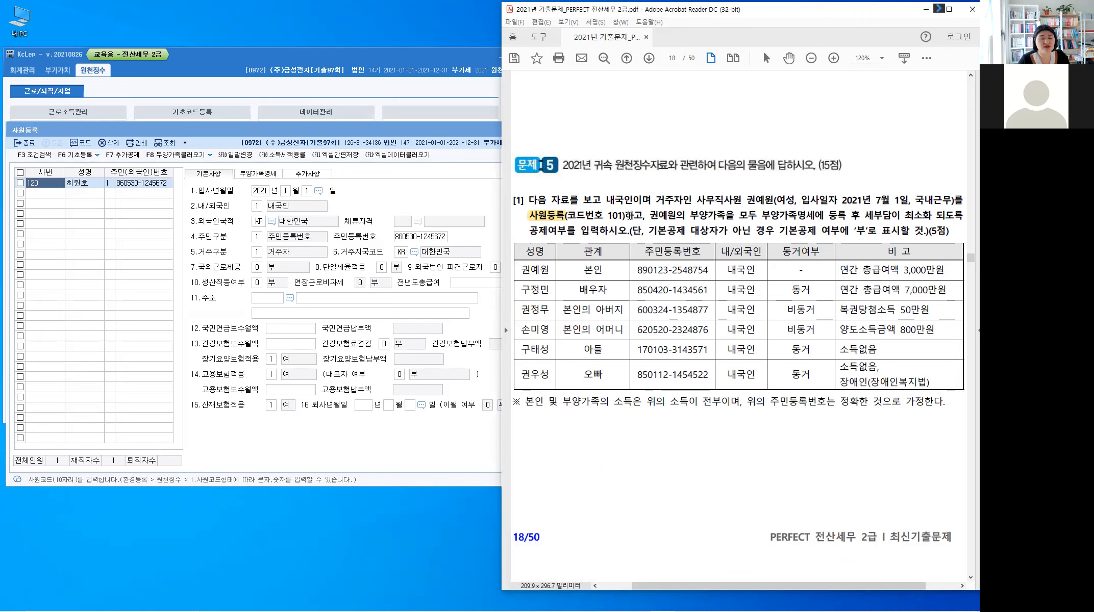
click(46, 193)
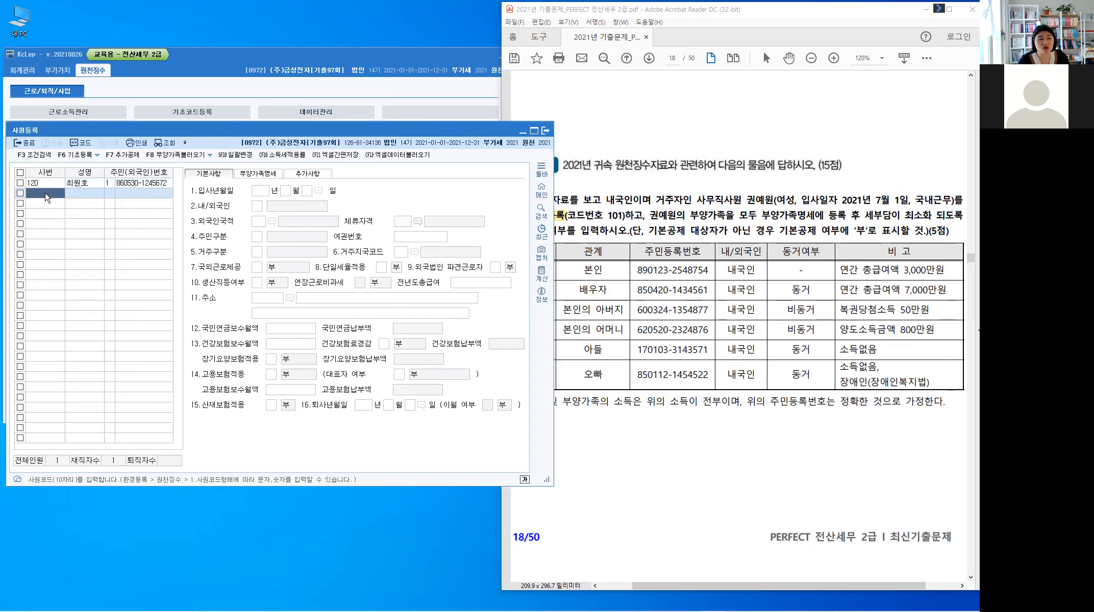
Step: Highlight '모두 부양가족명세에 등록' and the quoted '부' in the Problem 5 instructions
click(47, 197)
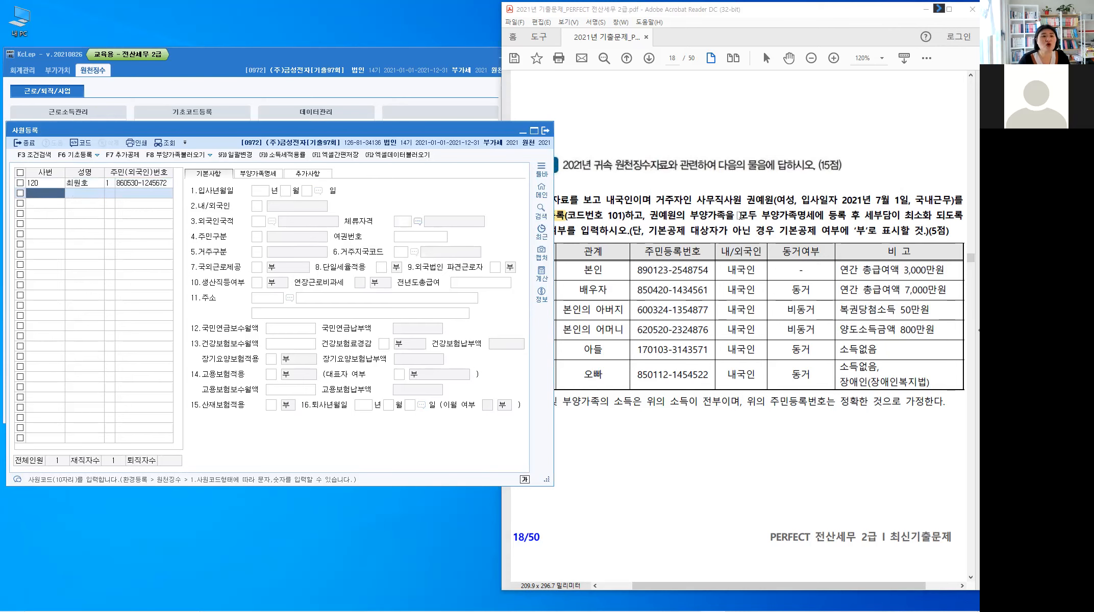
drag(742, 216, 826, 216)
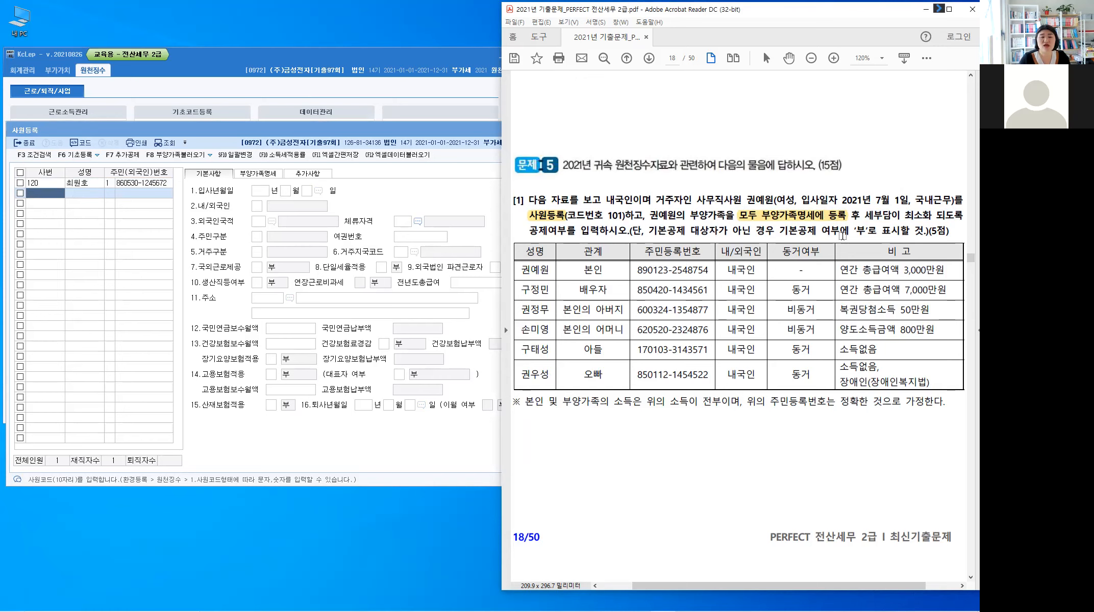
drag(854, 231, 867, 231)
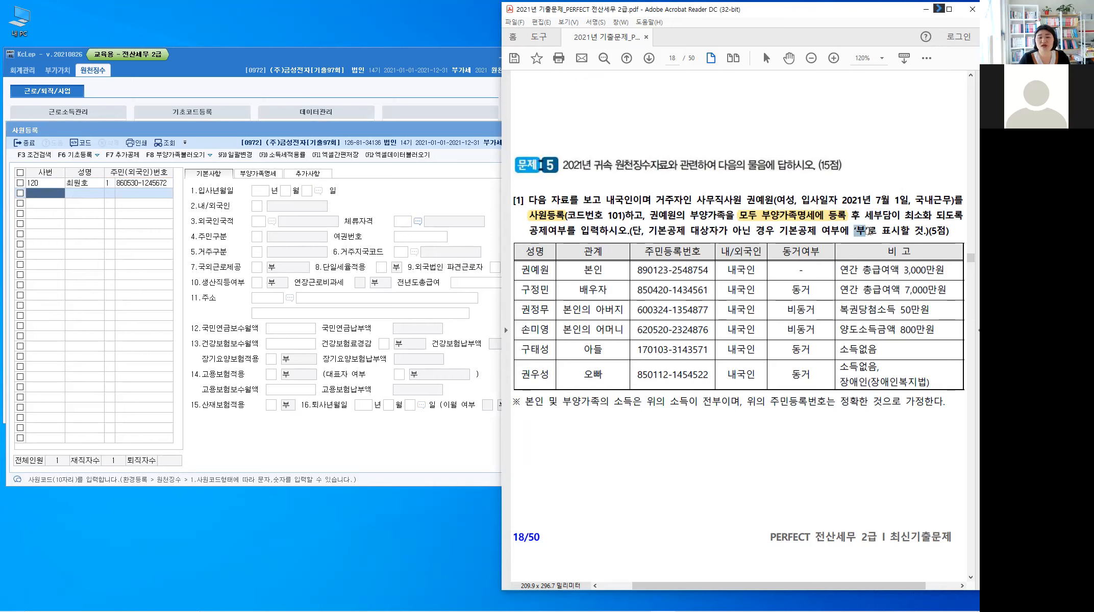
click(754, 330)
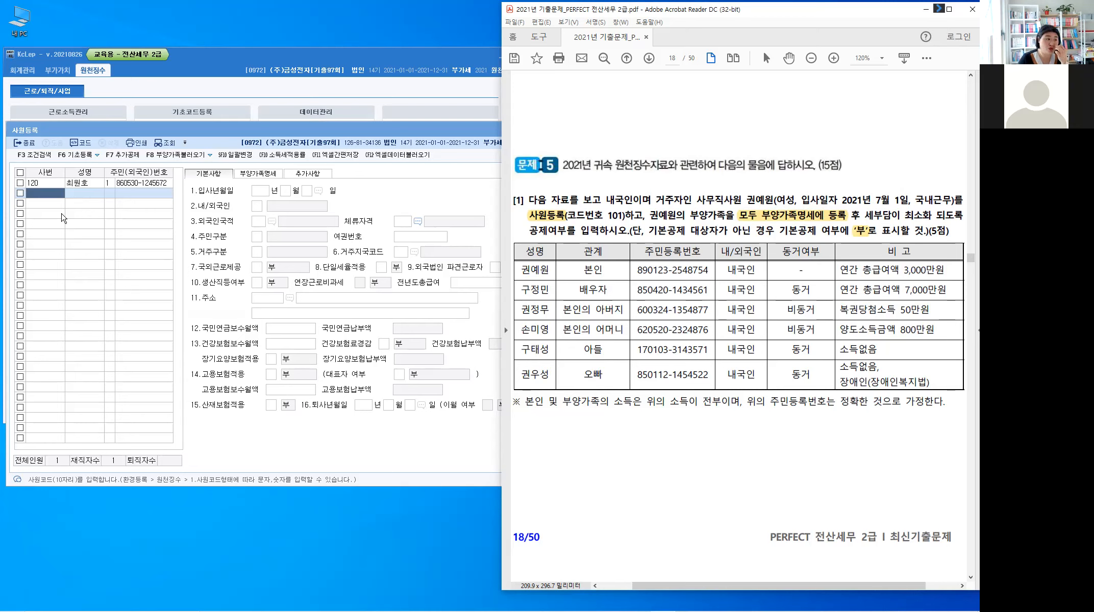
click(164, 298)
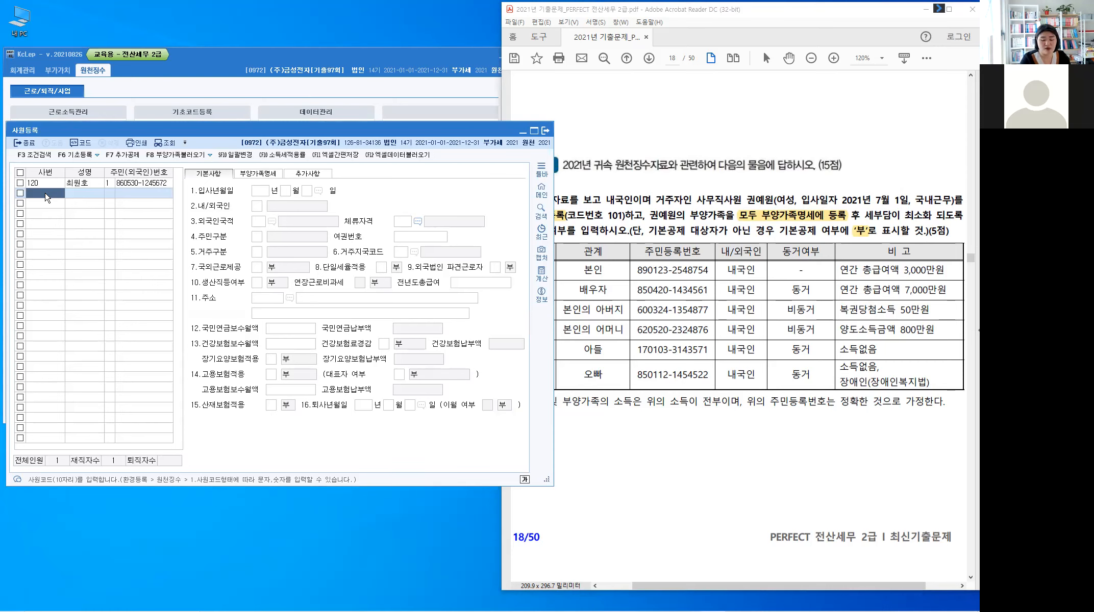
Step: Enter employee code 101 with the taxpayer's name and resident registration number as 1.주민등록번호
text(101)
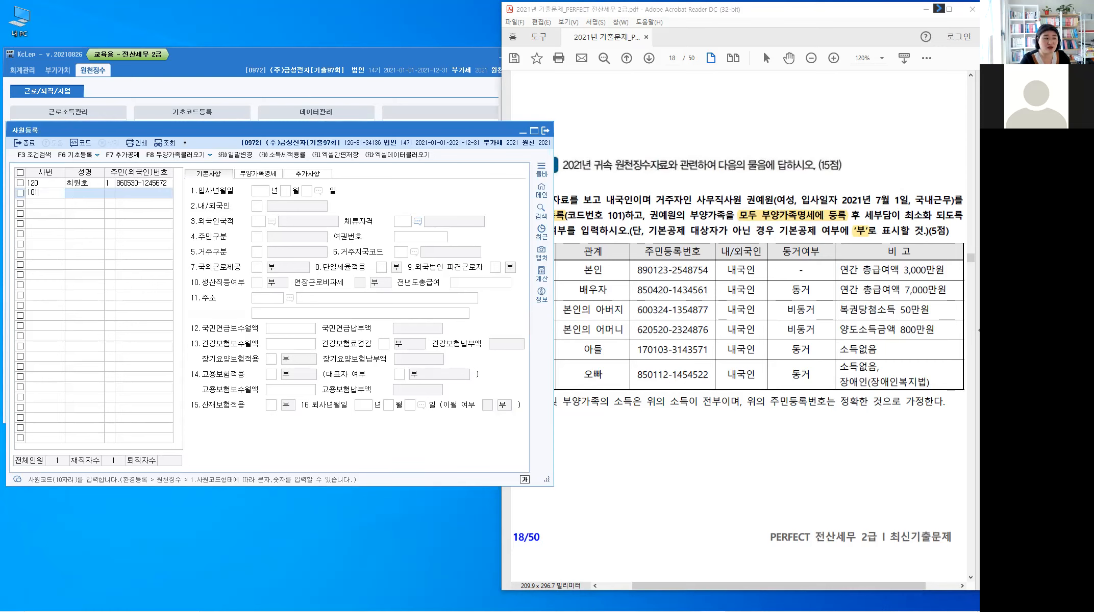
key(Return)
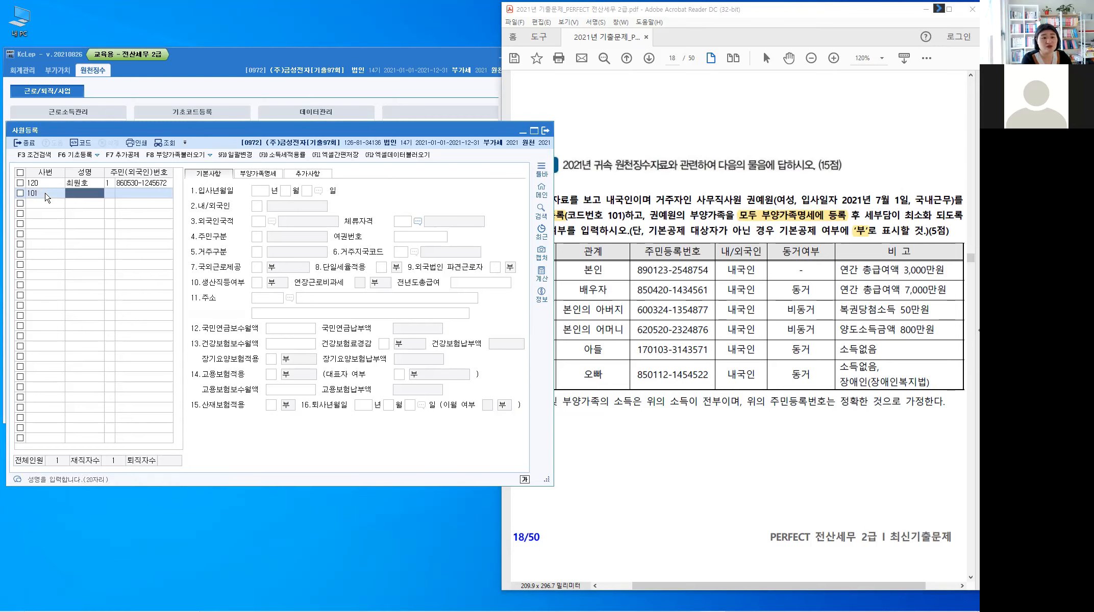
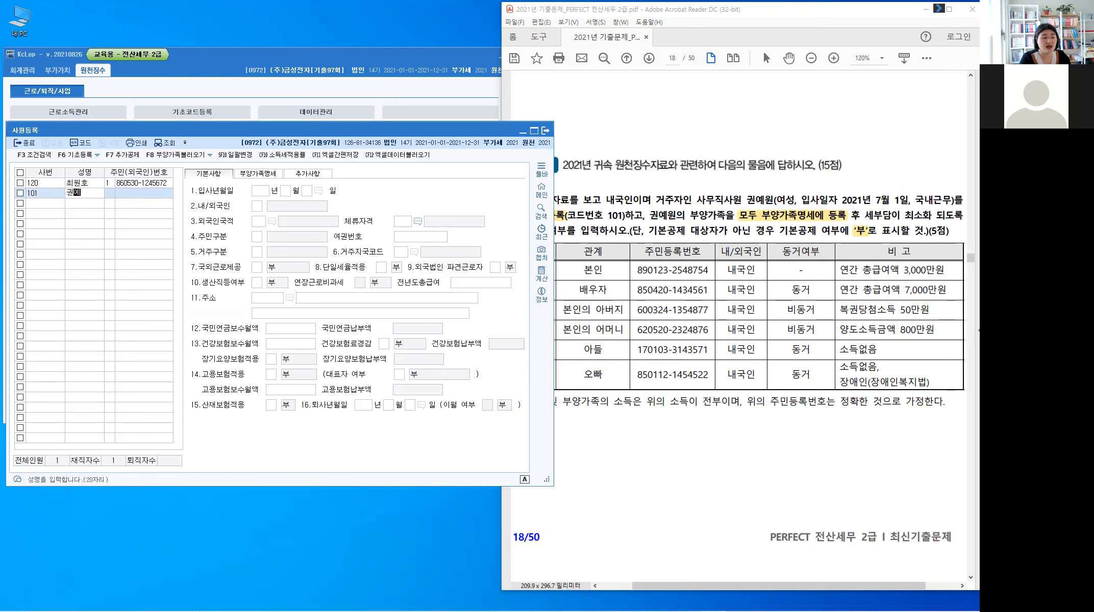
key(Return)
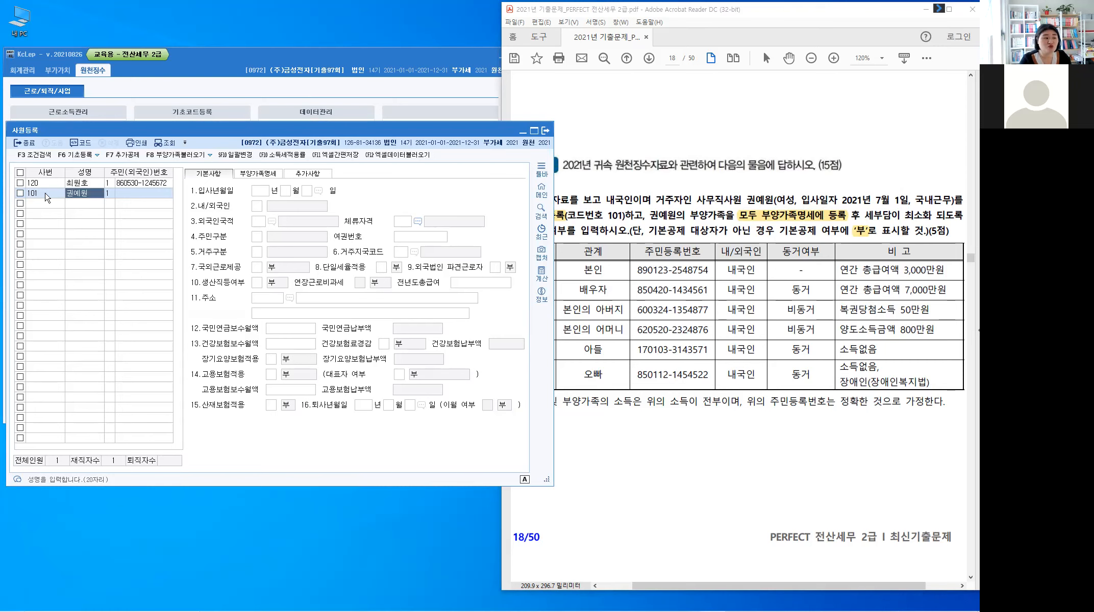
key(Return)
key(Return)
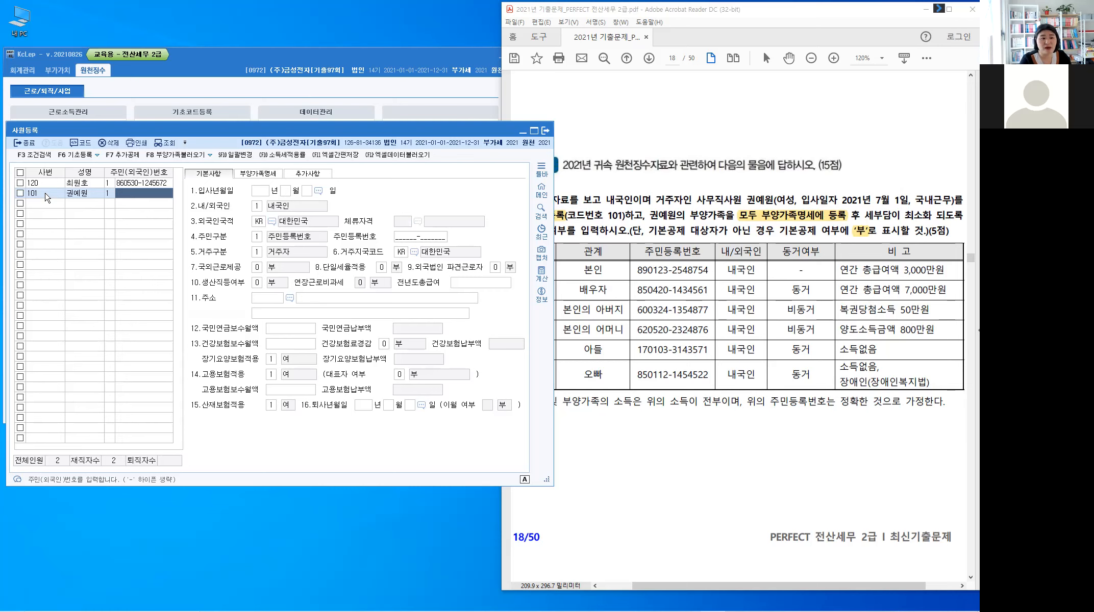
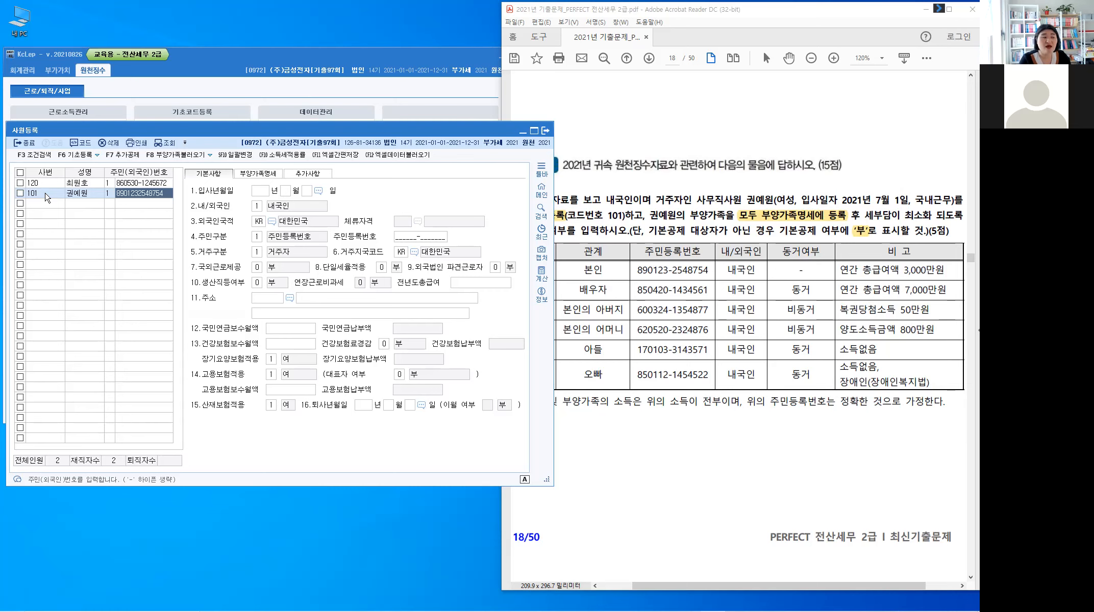
key(Return)
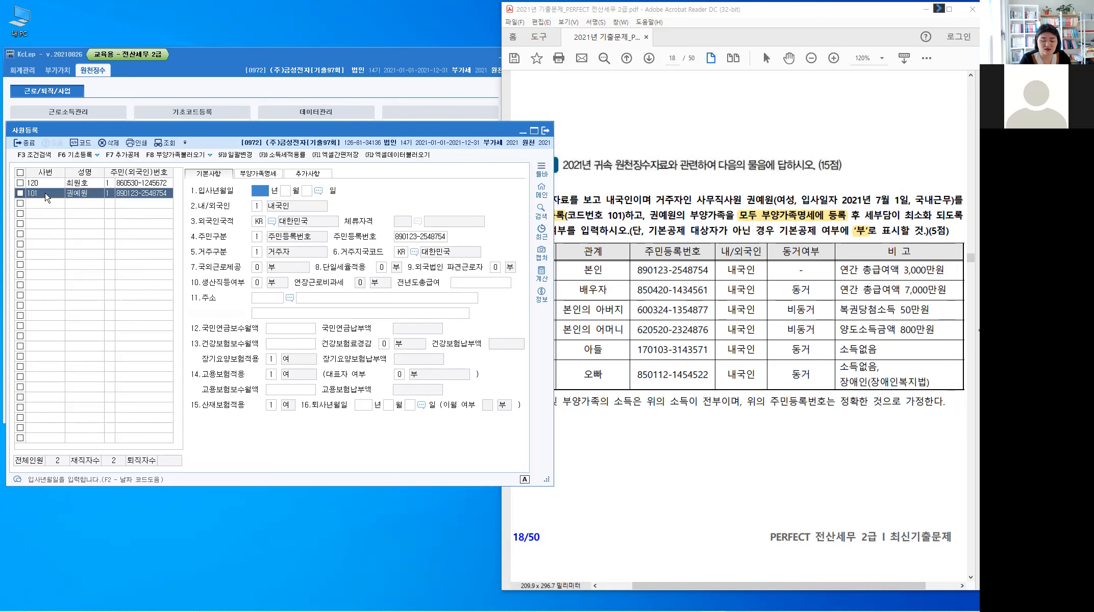
Step: Enter hire date 2021-07-01, keeping 내국인, KR nationality and the 주민등록번호 ID type
text(20)
text(21070)
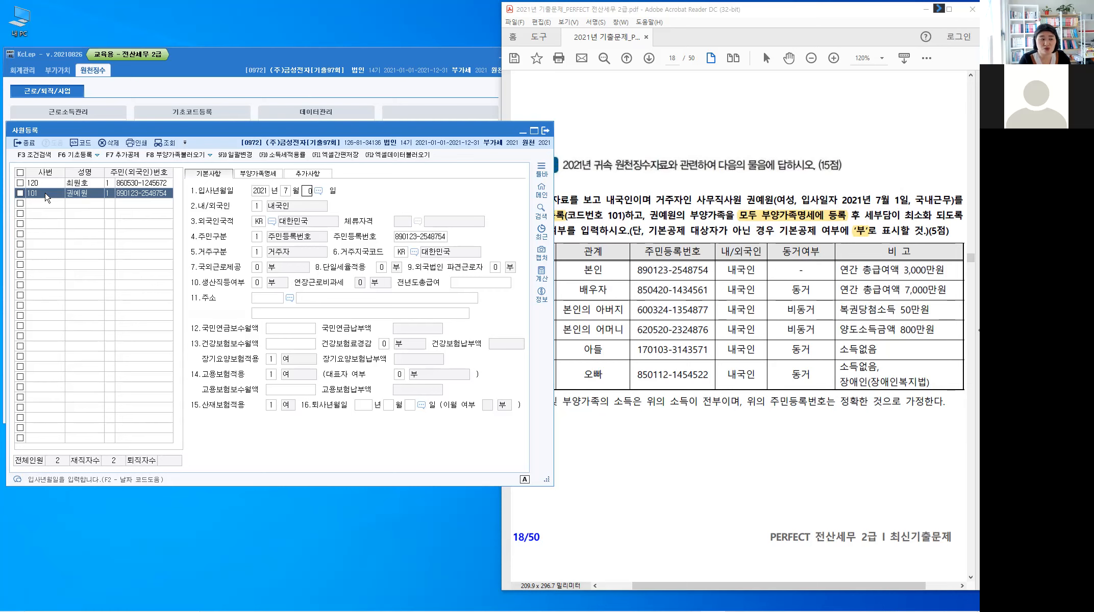
text(1)
key(Return)
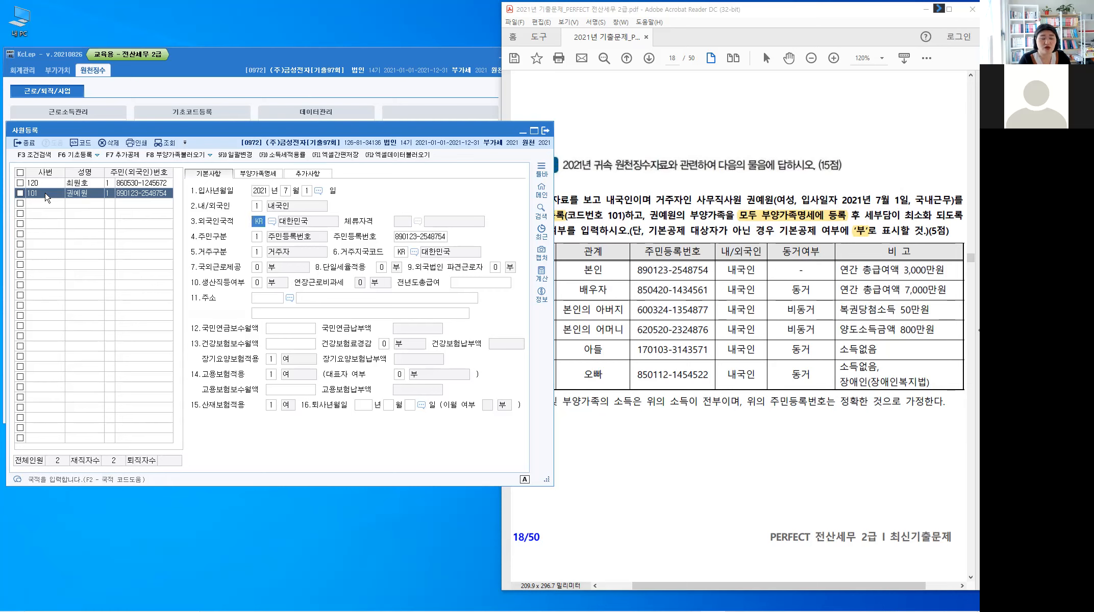
key(Return)
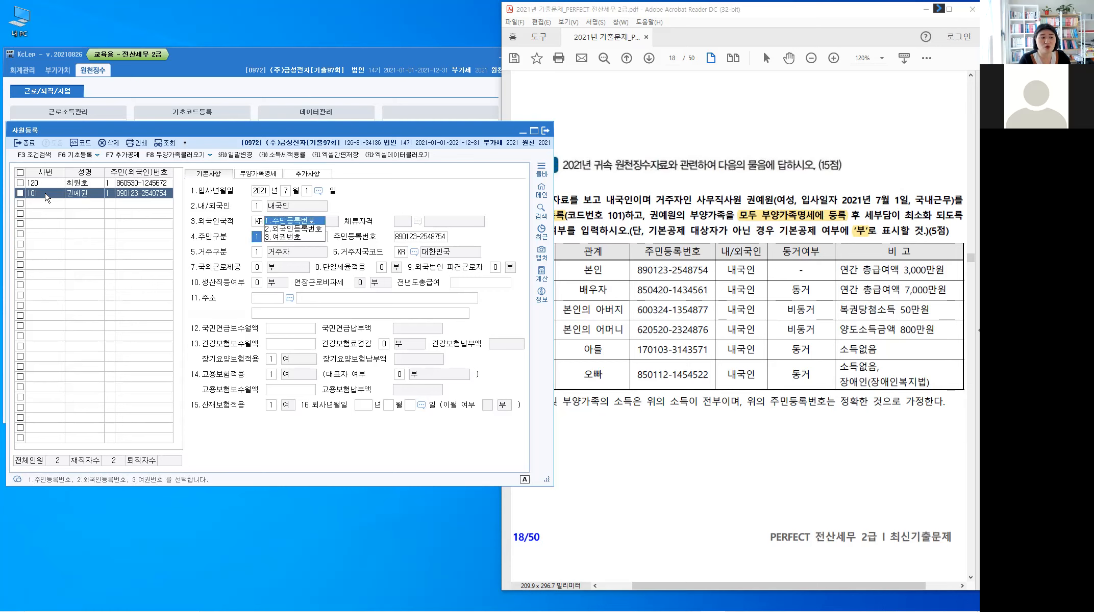
key(Return)
key(Return)
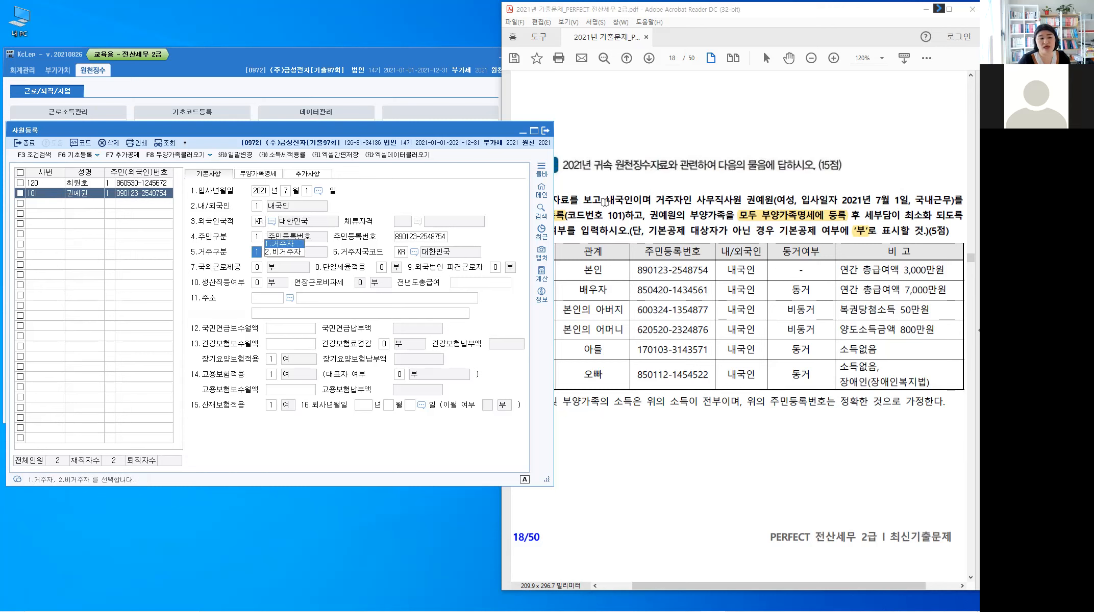
Step: Highlight 거주 and 국내근무 in the PDF instructions
click(657, 199)
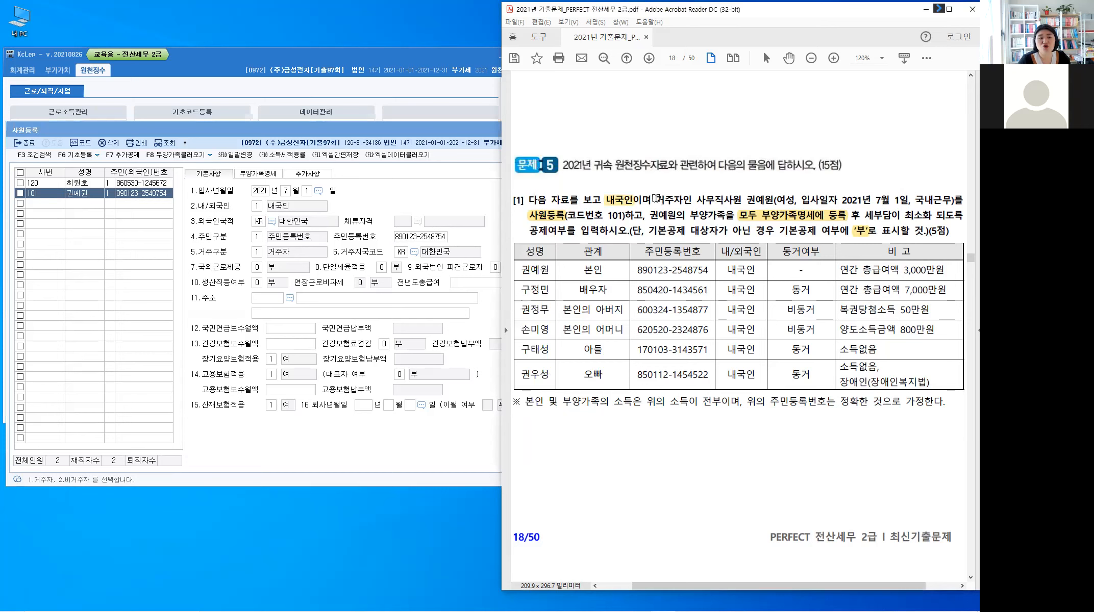
drag(656, 199, 675, 199)
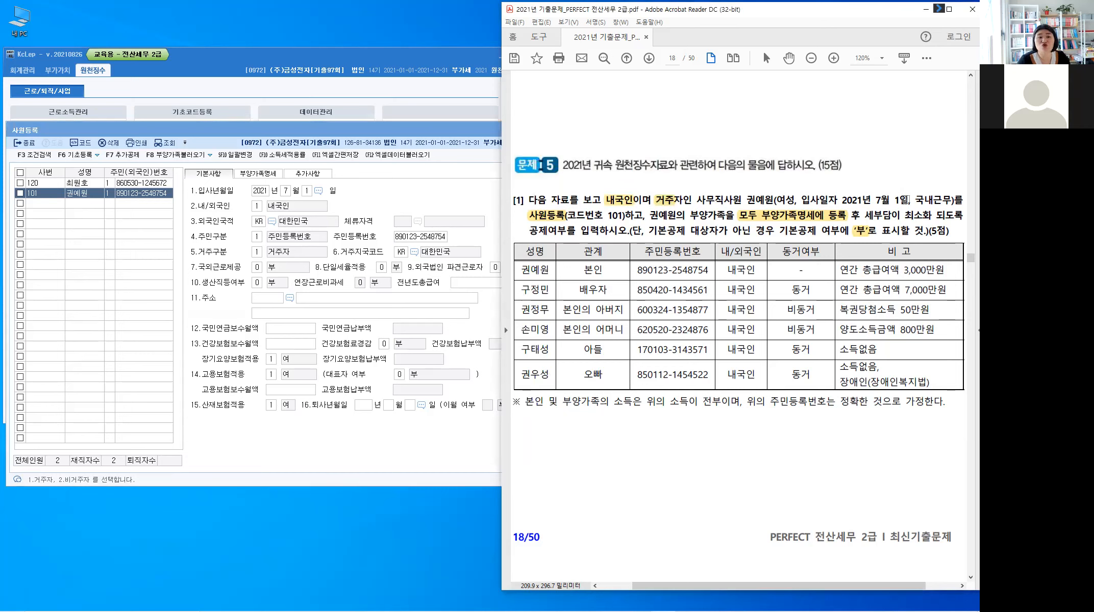
drag(951, 200, 914, 200)
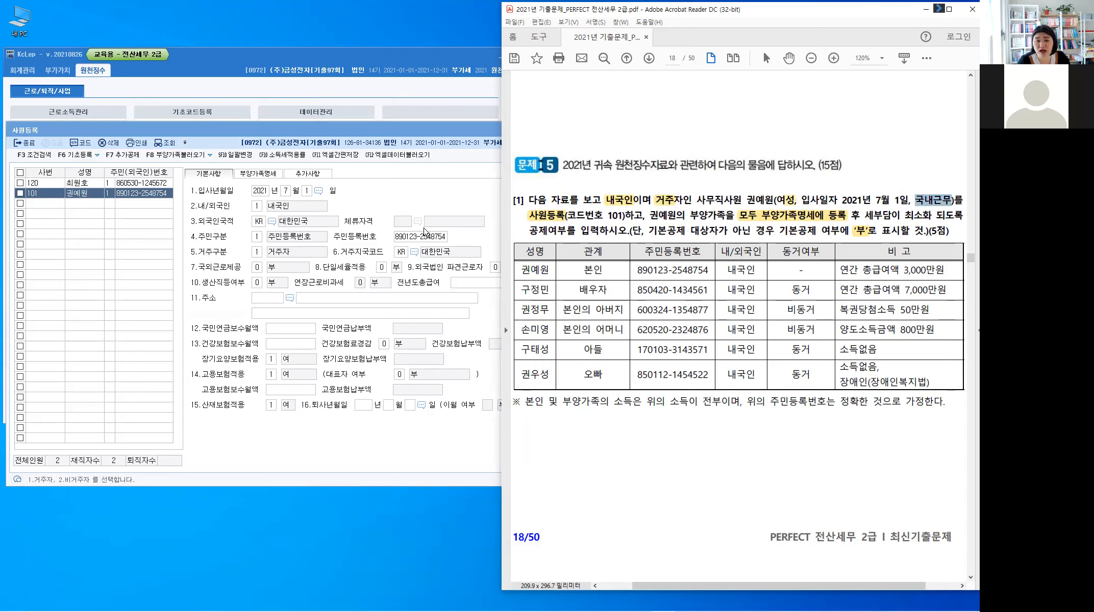
Step: Keep resident status, no overseas work, and 단일세율적용 and 생산직등여부 at 0 부
click(265, 251)
key(Return)
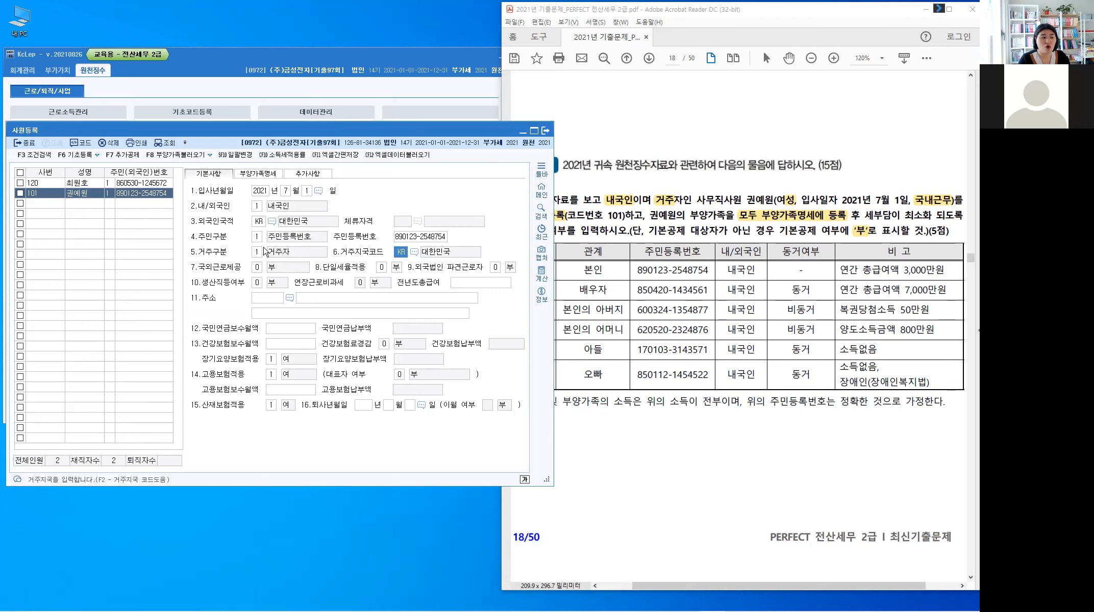
key(Return)
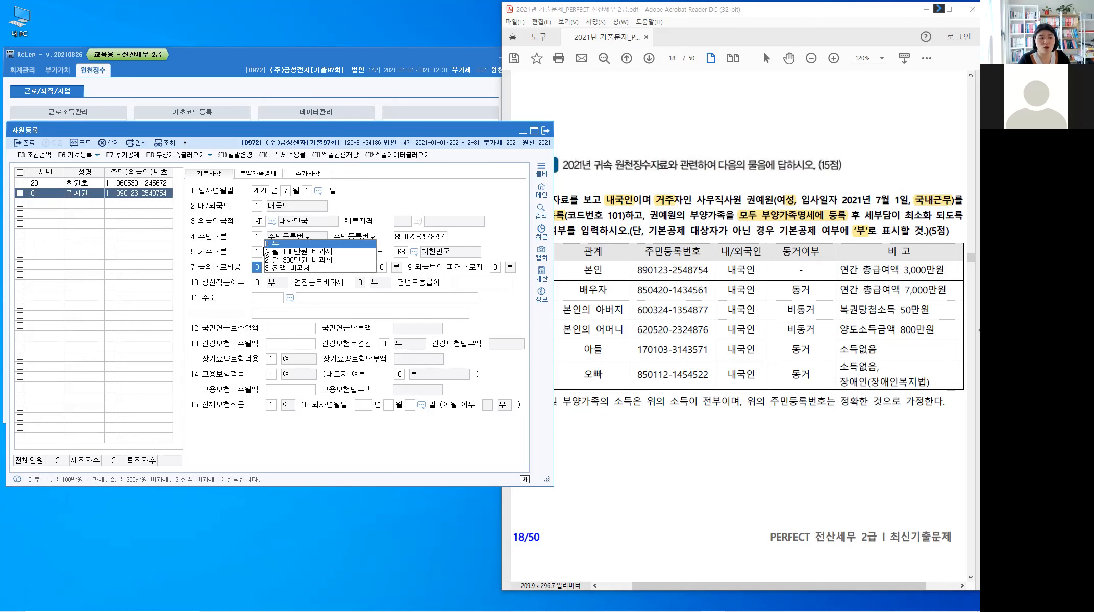
key(Return)
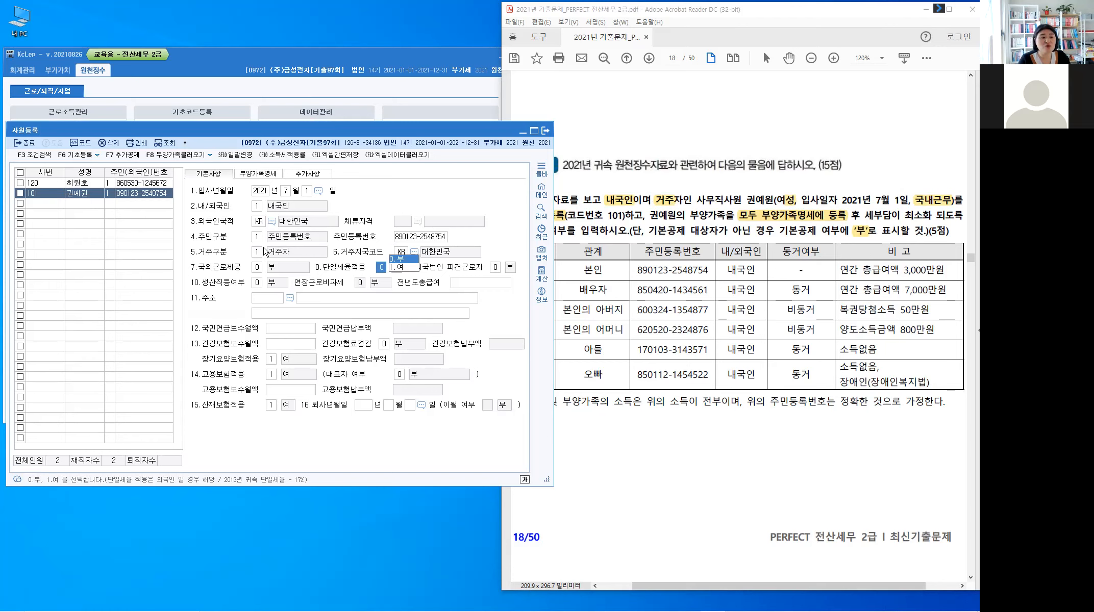
key(Return)
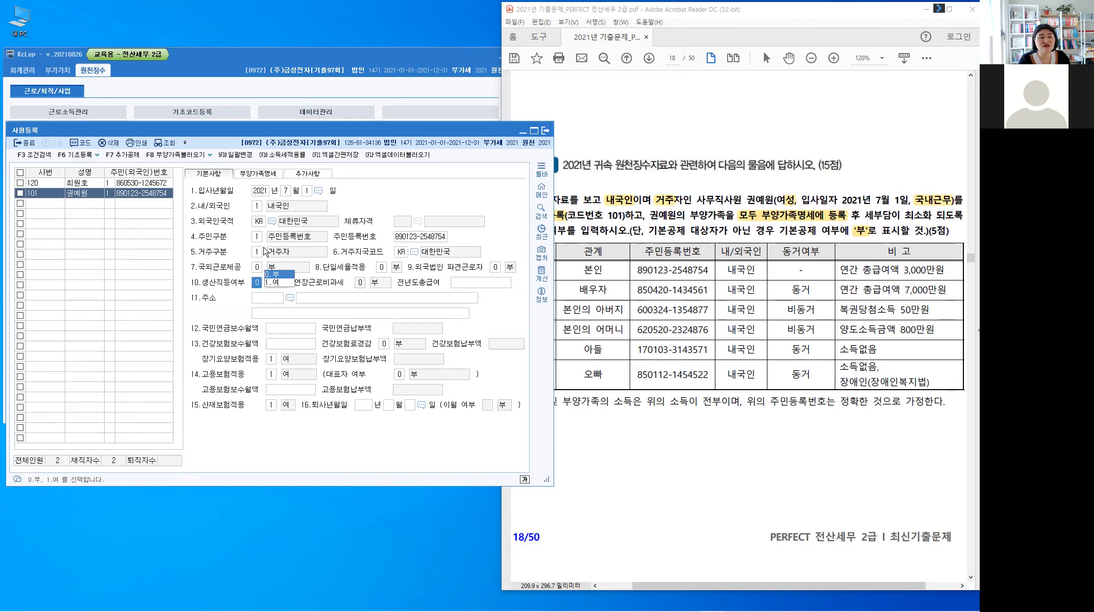
key(Return)
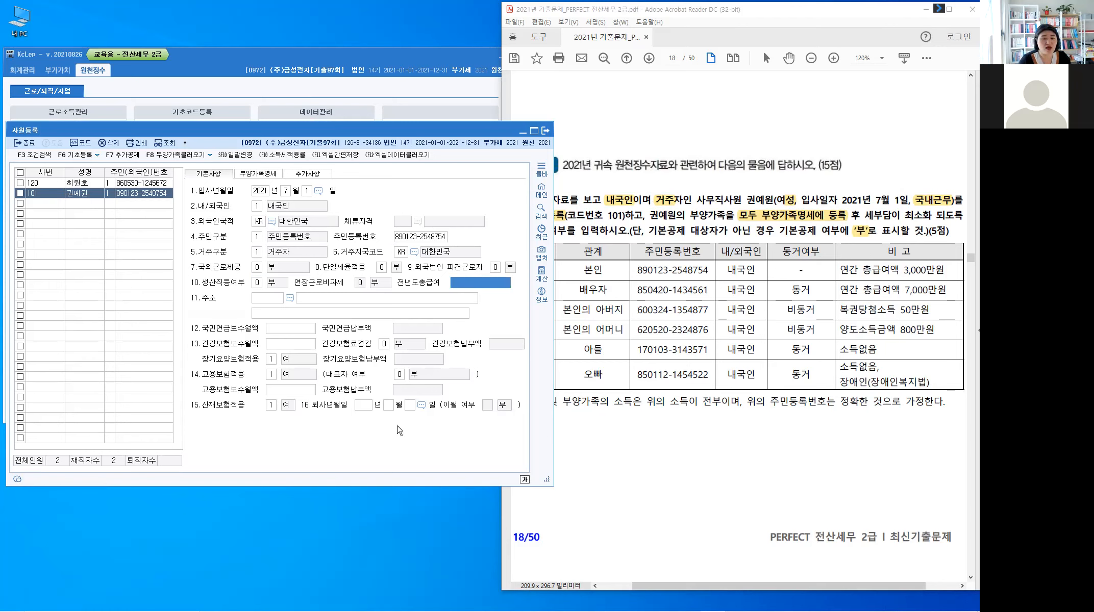
key(ctrl)
click(720, 200)
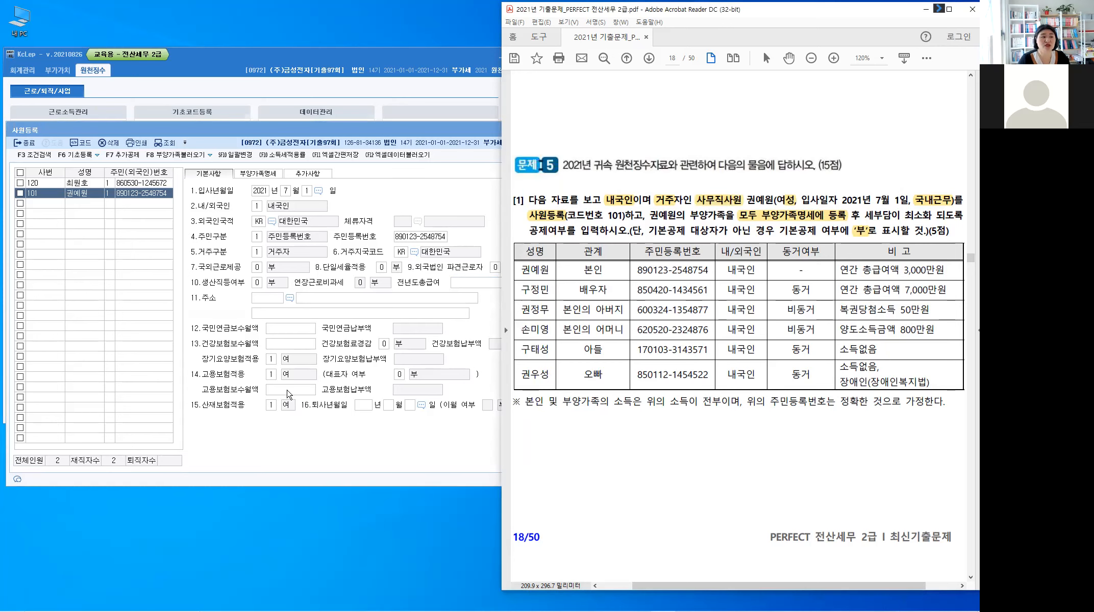
click(289, 393)
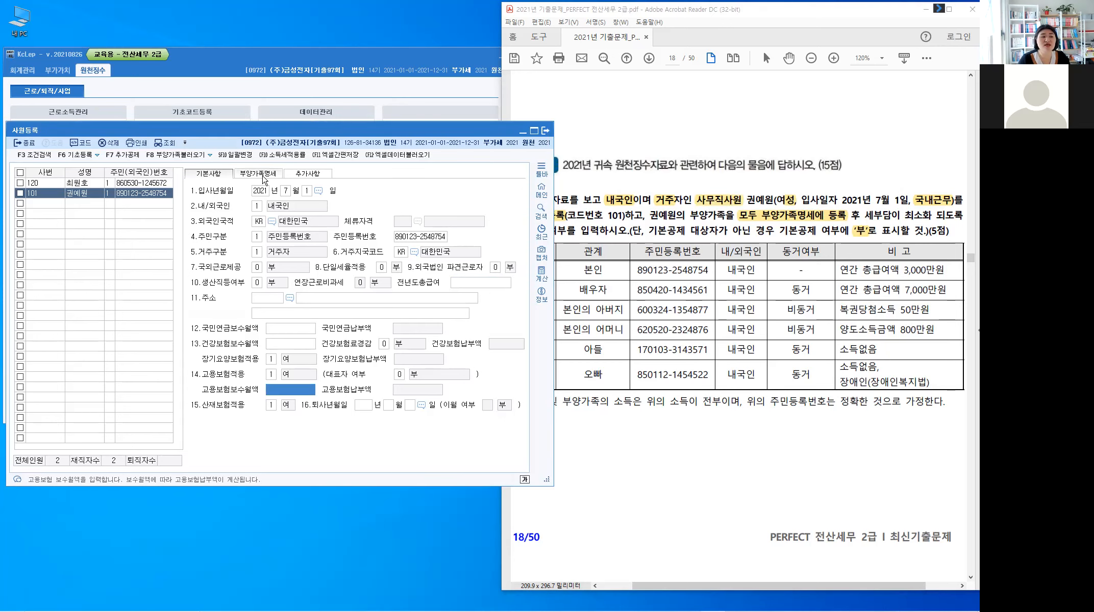
Step: Open the 부양가족명세 tab showing employee 101 as 본인, age 32
click(263, 176)
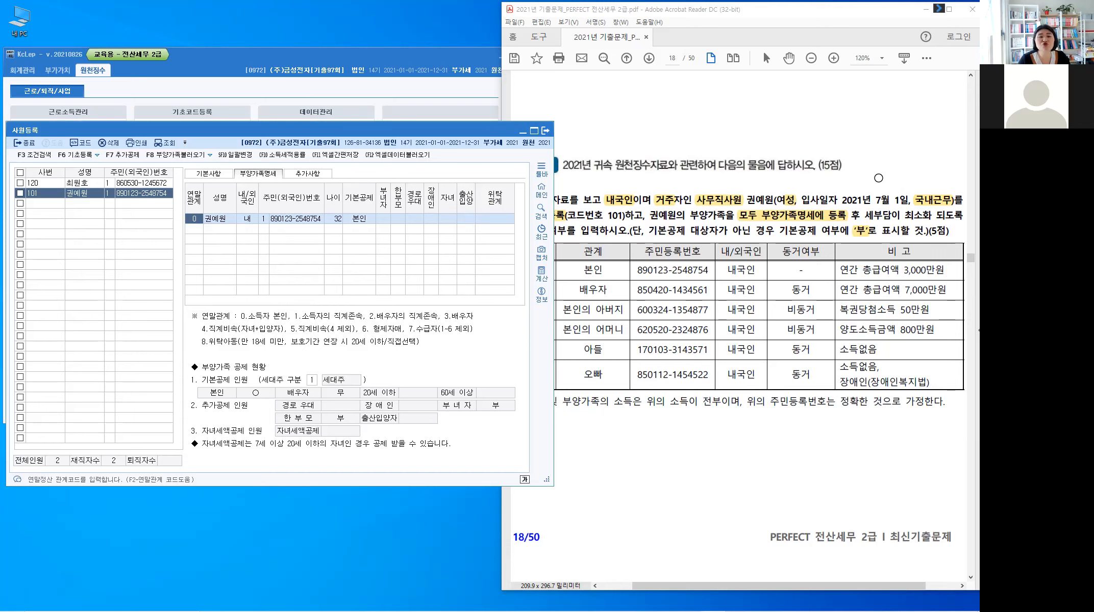
click(878, 177)
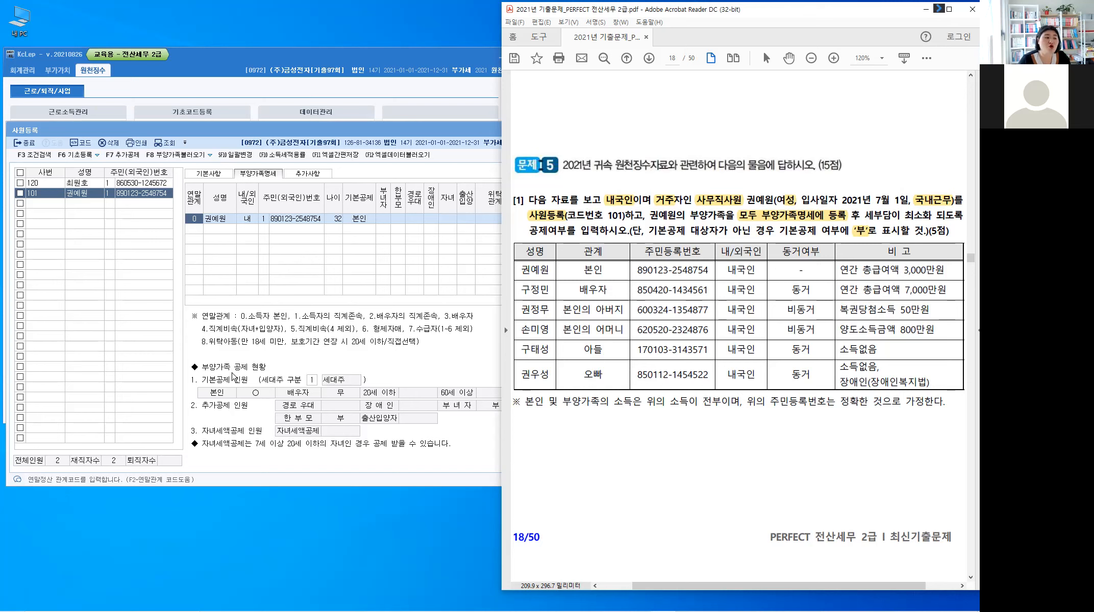
click(310, 387)
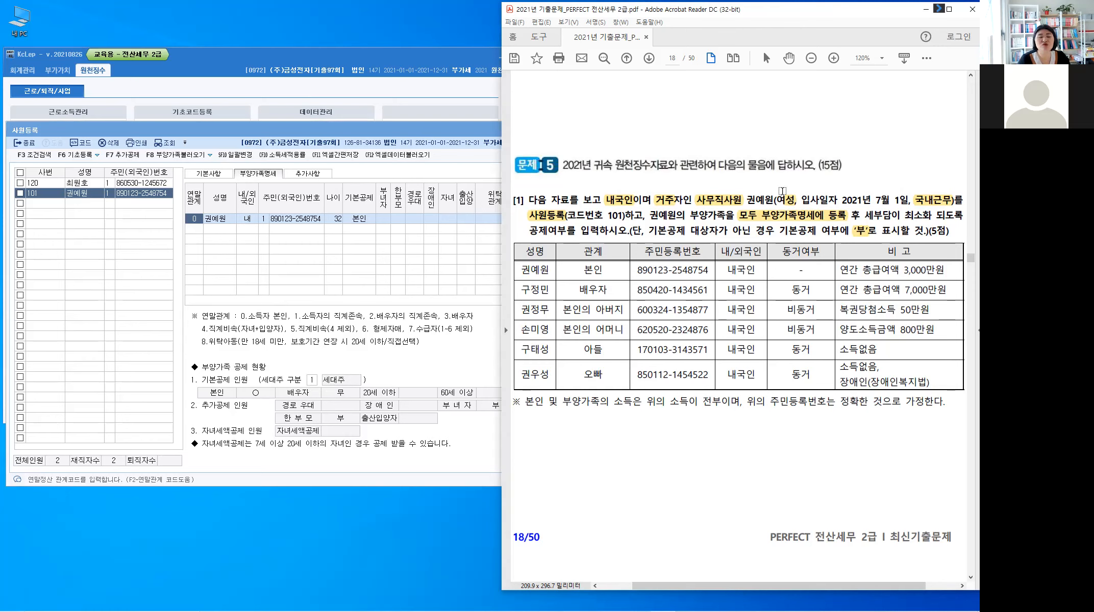
Step: Highlight the 비고 remark 연간 총급여액 3,000만원 in the problem PDF
click(297, 223)
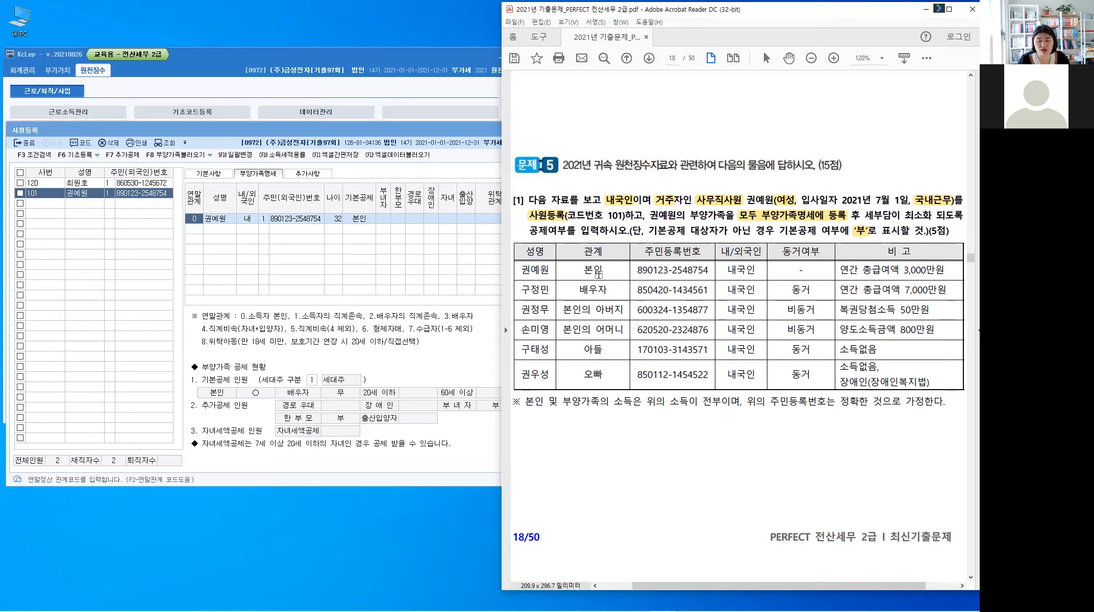
drag(839, 272, 939, 276)
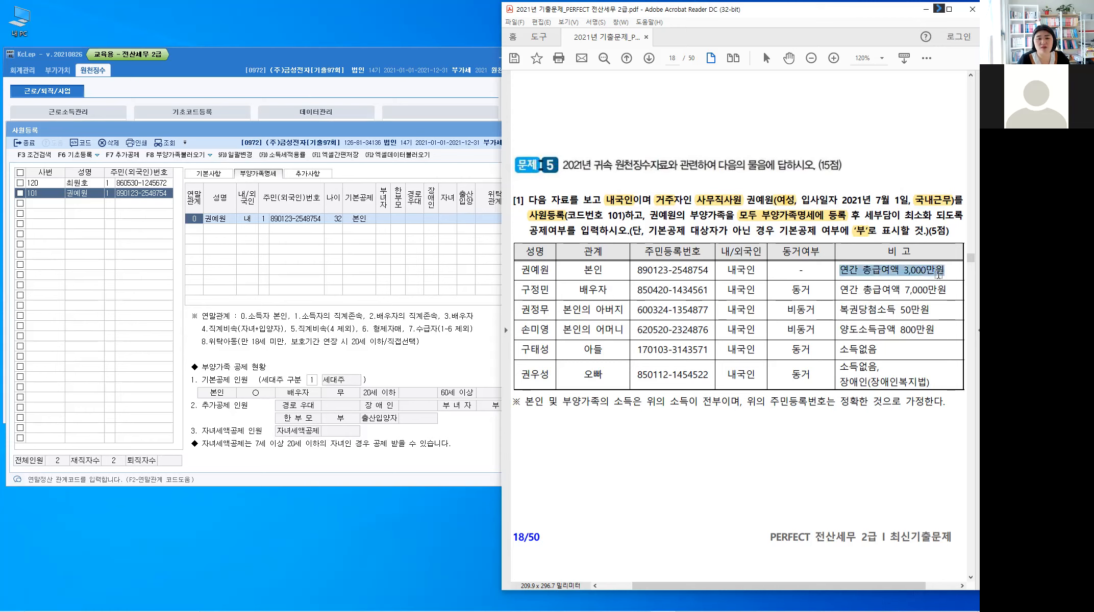
click(885, 275)
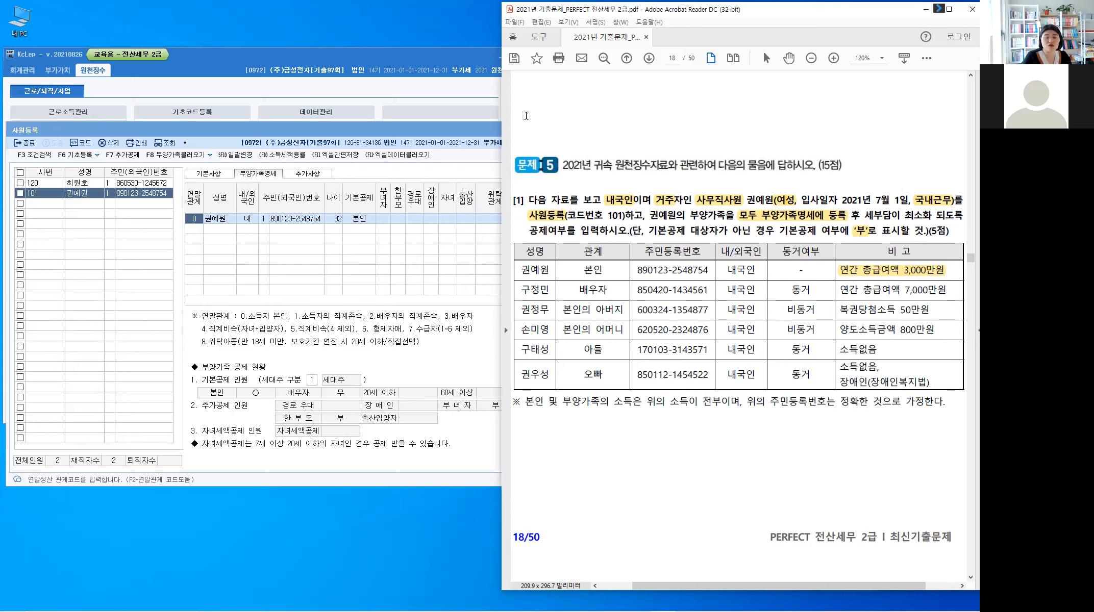
Step: Handwrite '부녀자: 소득요건 41.000.000원' at the page top, noting the limit is exceeded
key(alt)
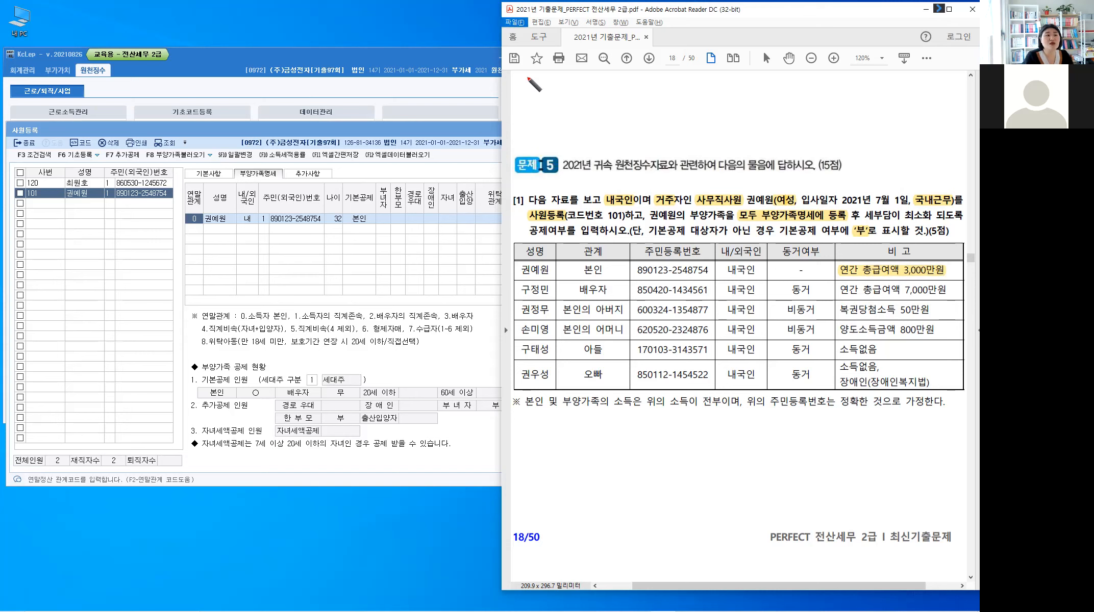
mouse_move(525, 78)
mouse_down()
mouse_move(543, 92)
mouse_move(582, 84)
mouse_up()
click(570, 82)
click(571, 90)
drag(588, 78, 595, 84)
drag(589, 83, 589, 89)
drag(583, 91, 595, 89)
drag(596, 75, 604, 80)
drag(595, 84, 606, 83)
drag(597, 86, 612, 78)
drag(610, 84, 611, 89)
drag(606, 89, 618, 88)
drag(617, 77, 623, 83)
drag(624, 75, 624, 88)
drag(619, 86, 655, 83)
drag(652, 76, 653, 90)
drag(659, 76, 658, 88)
click(662, 87)
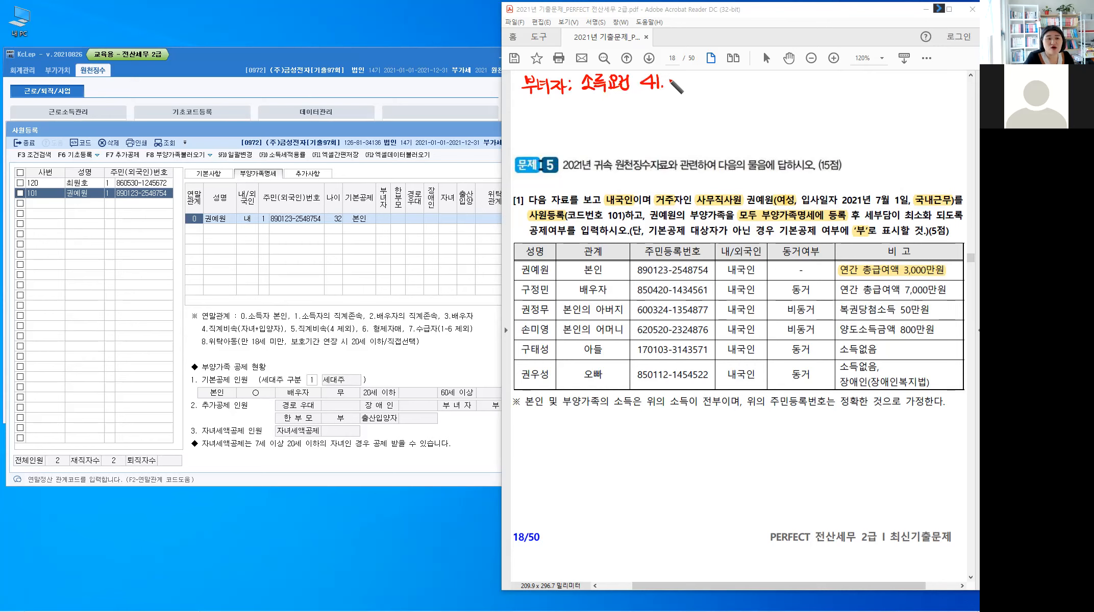
drag(669, 78, 669, 79)
drag(676, 78, 677, 79)
drag(684, 78, 702, 77)
click(689, 85)
drag(707, 77, 708, 78)
drag(716, 71, 716, 71)
drag(711, 79, 750, 86)
drag(741, 86, 779, 88)
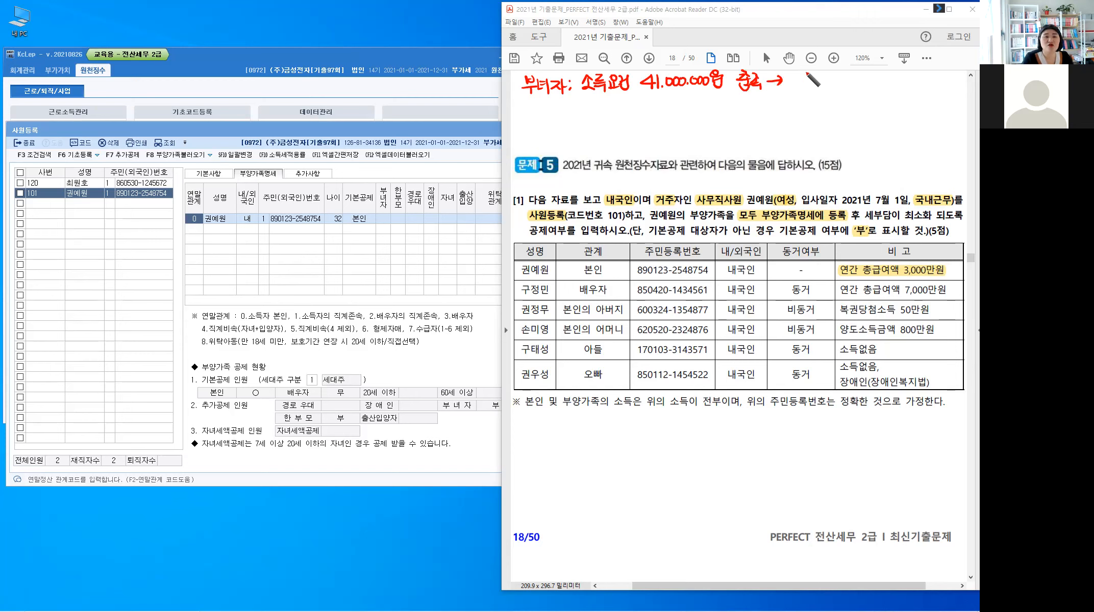
Step: Add handwritten conditions: 배우자있음: O, 배우자없음: 세대주, plus a 기본공제 line
mouse_move(801, 76)
mouse_down()
mouse_move(811, 80)
mouse_move(803, 88)
mouse_up()
drag(811, 75, 809, 75)
drag(805, 86, 817, 84)
drag(820, 79, 826, 90)
drag(839, 74, 839, 75)
drag(846, 72, 845, 82)
drag(839, 81, 836, 86)
drag(843, 82, 855, 73)
mouse_move(849, 80)
mouse_down()
mouse_move(864, 91)
mouse_move(875, 77)
mouse_up()
drag(874, 83, 884, 70)
click(794, 97)
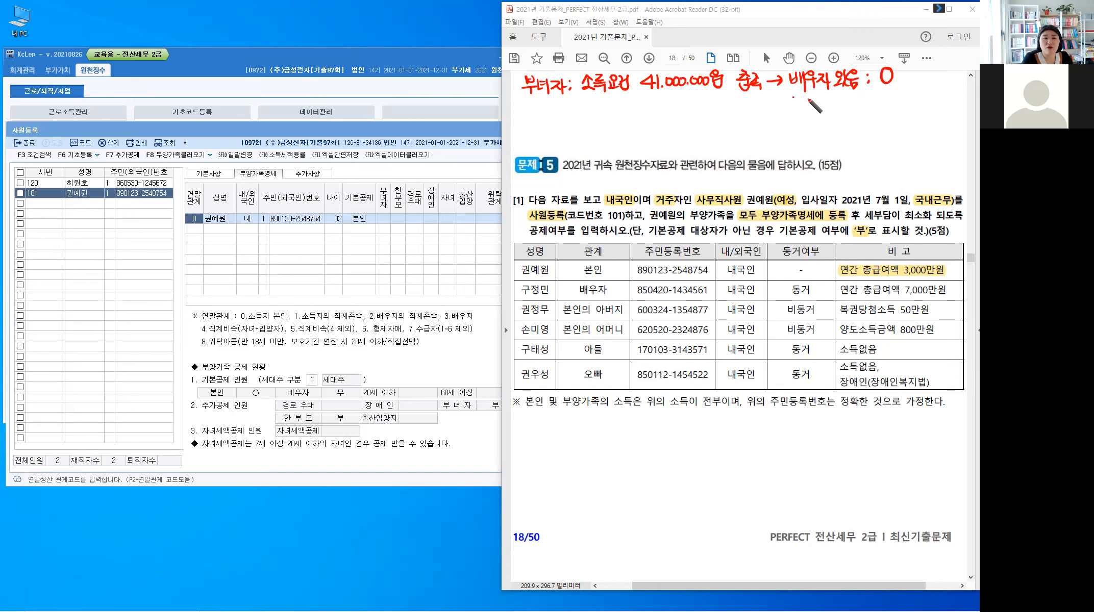
drag(793, 97, 795, 108)
drag(800, 97, 800, 109)
drag(795, 104, 807, 110)
drag(814, 98, 814, 99)
drag(809, 109, 821, 106)
drag(811, 109, 809, 120)
drag(824, 101, 831, 113)
drag(832, 105, 836, 105)
drag(841, 97, 841, 98)
drag(843, 100, 847, 100)
drag(849, 95, 848, 104)
drag(840, 104, 863, 101)
drag(854, 104, 854, 110)
click(868, 100)
drag(854, 105, 880, 108)
click(868, 109)
drag(883, 102, 889, 109)
drag(893, 97, 893, 111)
drag(898, 99, 903, 106)
drag(905, 98, 904, 109)
mouse_move(909, 96)
mouse_down()
mouse_move(909, 109)
mouse_move(918, 98)
mouse_up()
drag(915, 99, 910, 108)
drag(915, 102, 923, 109)
drag(916, 110, 916, 118)
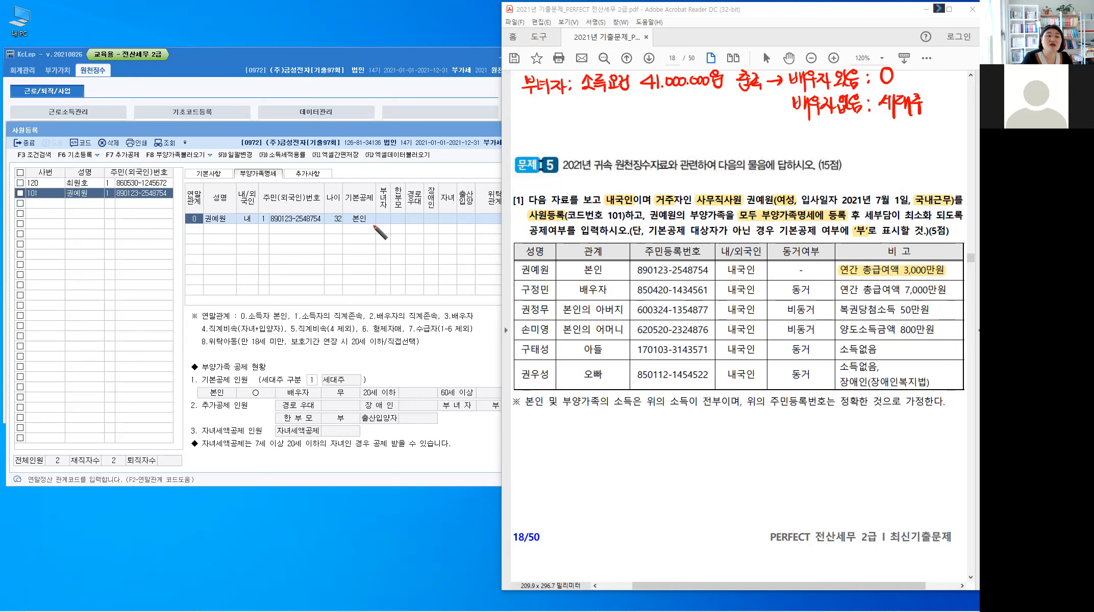
mouse_move(882, 124)
mouse_down()
mouse_move(899, 144)
mouse_move(912, 125)
mouse_move(918, 141)
mouse_move(941, 146)
mouse_move(951, 128)
mouse_move(969, 142)
mouse_up()
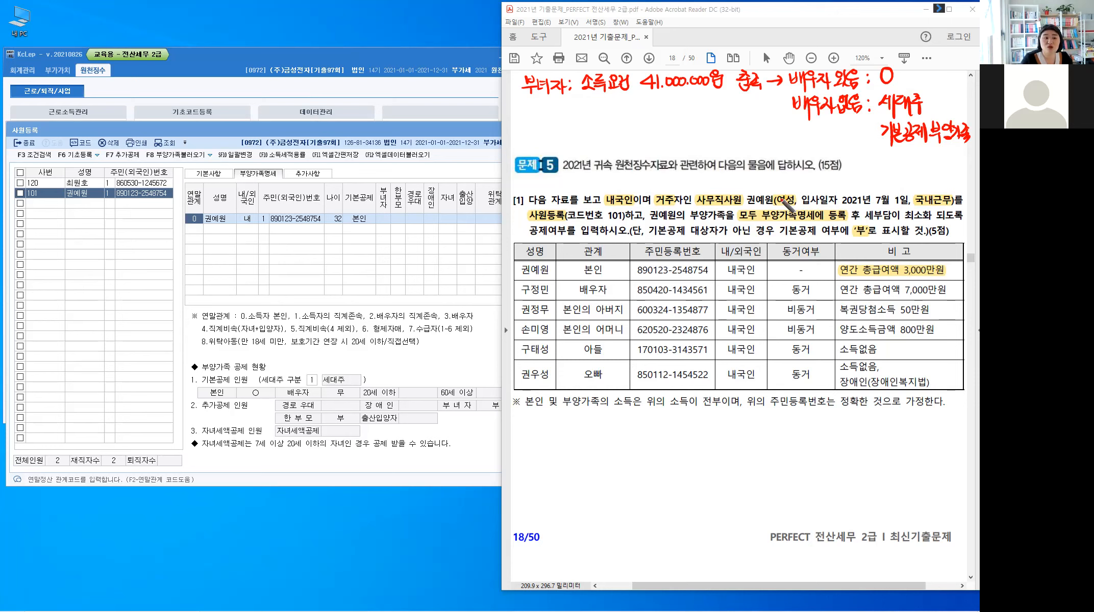
Step: Circle the 부녀자 note and write the label 부녀자공제 above the question text
click(587, 291)
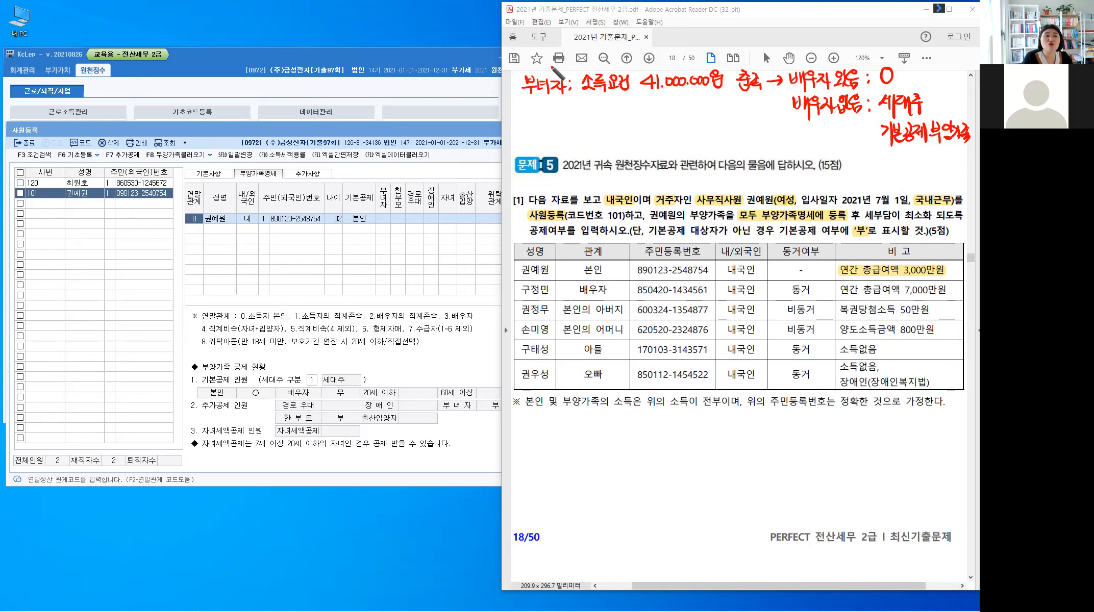
drag(546, 65, 544, 66)
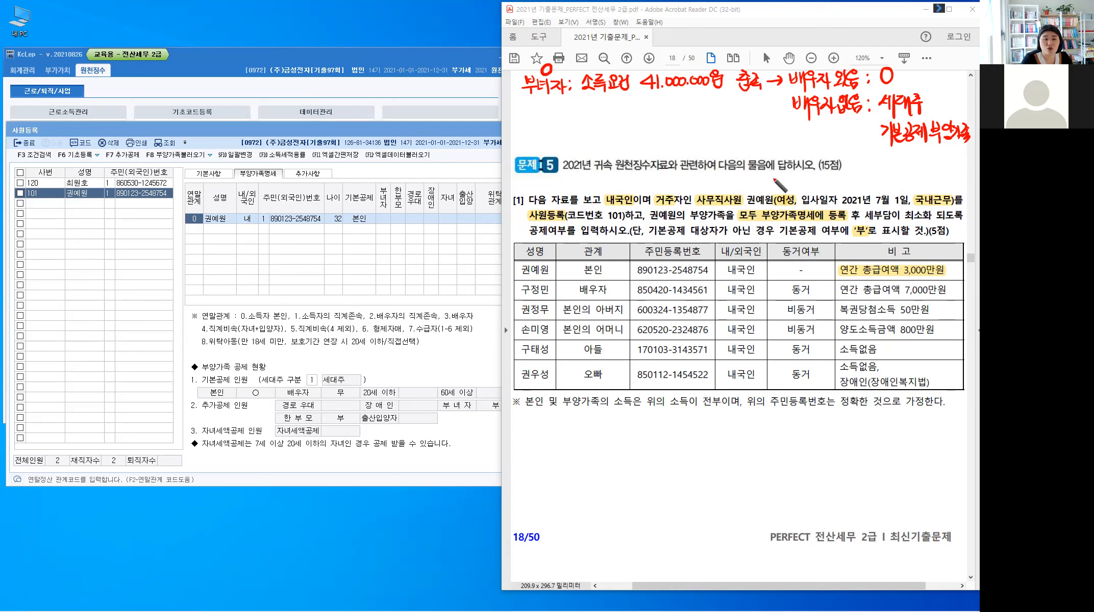
mouse_move(764, 176)
mouse_down()
mouse_move(764, 191)
mouse_move(773, 178)
mouse_up()
drag(784, 171, 794, 179)
drag(789, 180, 800, 182)
mouse_move(801, 174)
mouse_down()
mouse_move(801, 184)
mouse_move(812, 180)
mouse_up()
mouse_move(809, 176)
mouse_down()
mouse_move(811, 188)
mouse_move(828, 181)
mouse_up()
drag(818, 185, 832, 186)
drag(831, 184, 835, 182)
drag(836, 177, 836, 190)
drag(839, 176, 839, 195)
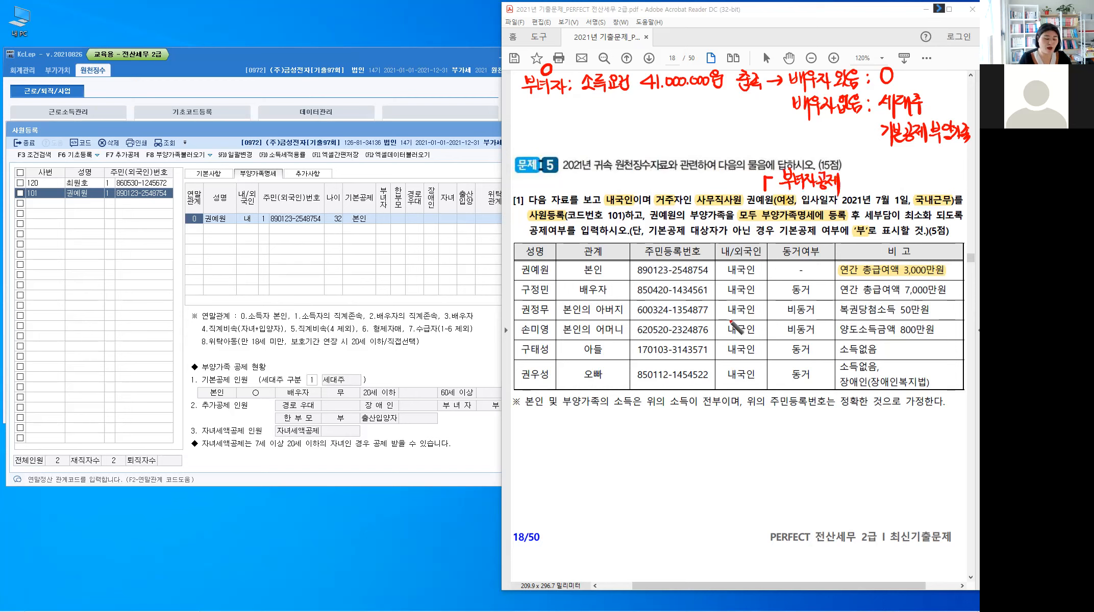
key(alt)
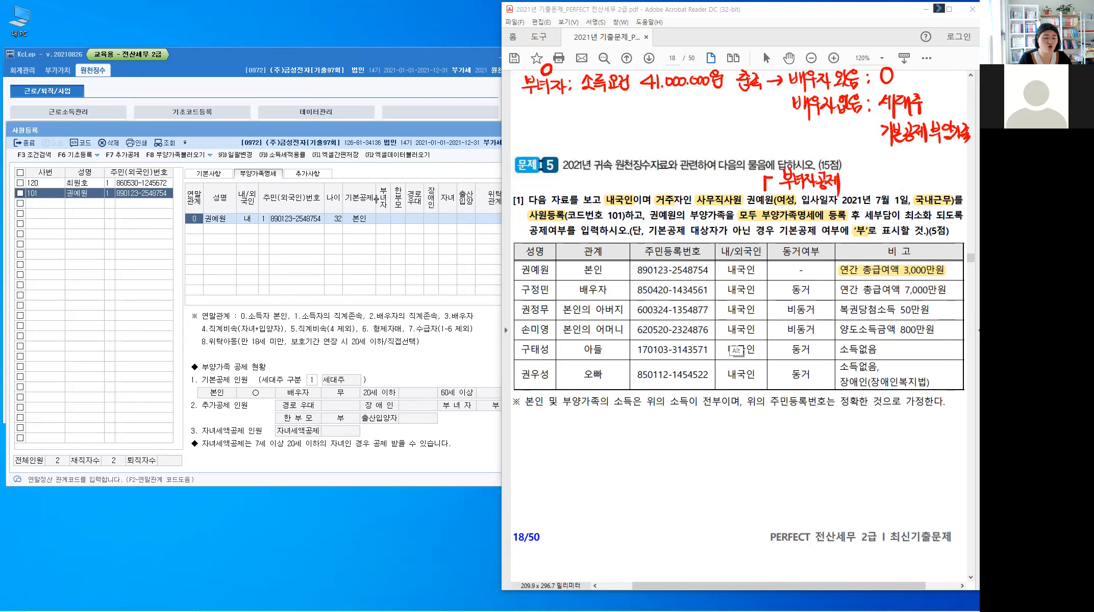
Step: Set 부녀자 to 1 (여) in employee 101's 본인 row, leaving 장애인 at 0 부
click(401, 227)
click(402, 229)
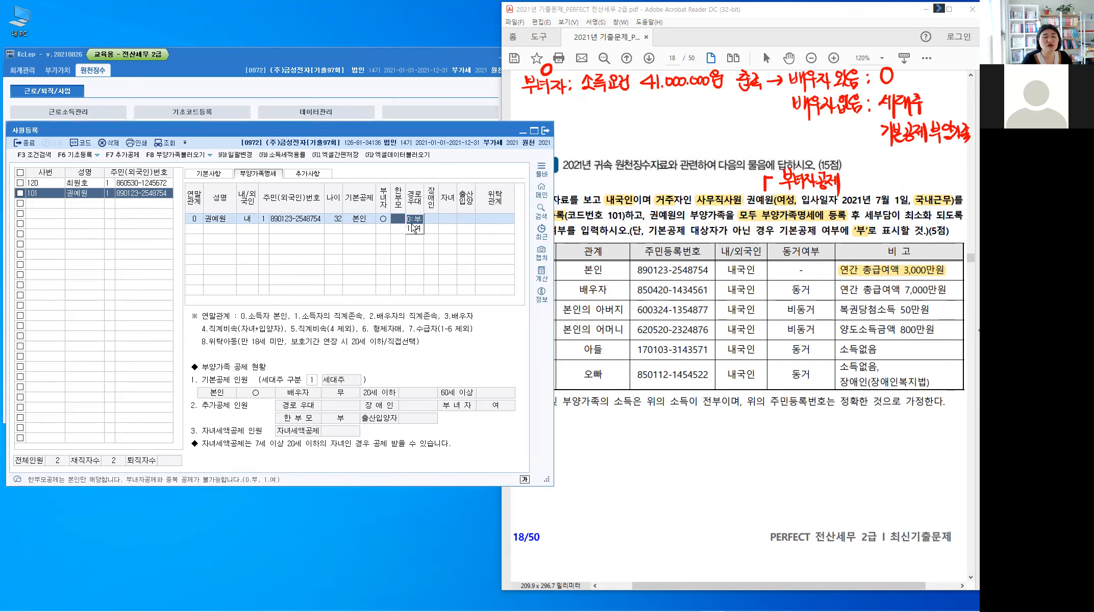
key(Return)
key(Return)
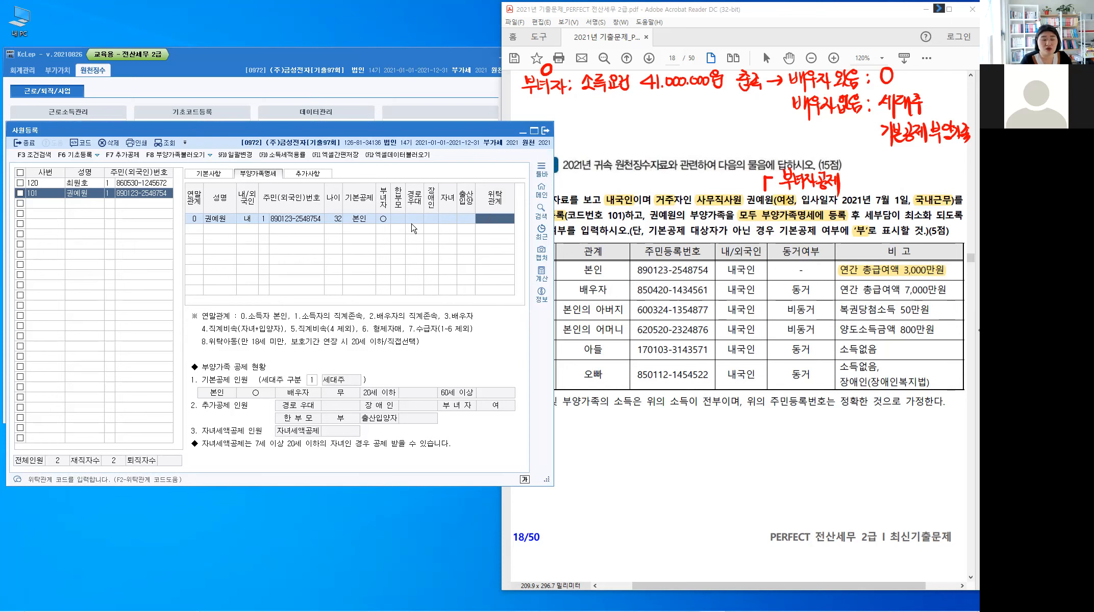
key(Return)
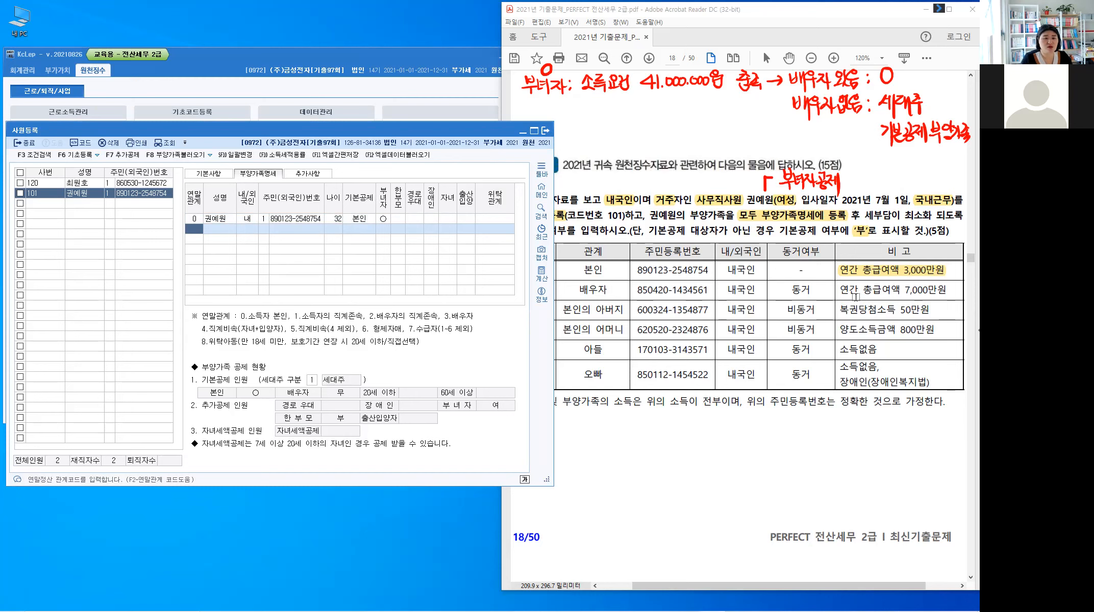
Step: Handwrite 부 beside the spouse, a note on the father's 복권당첨소득, and O beside the father
key(alt+1)
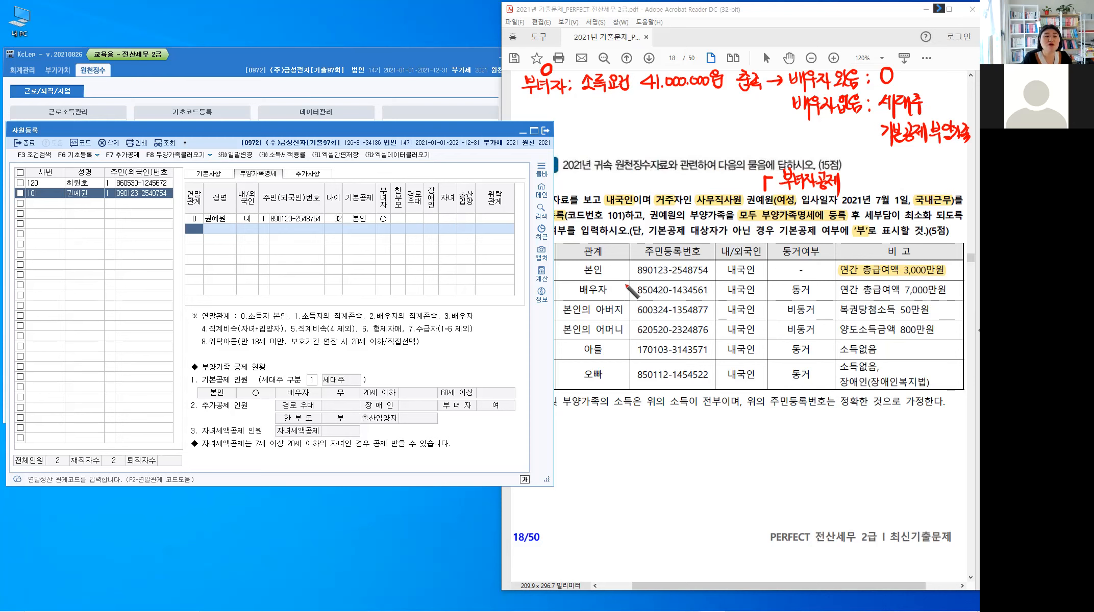
drag(624, 285, 628, 300)
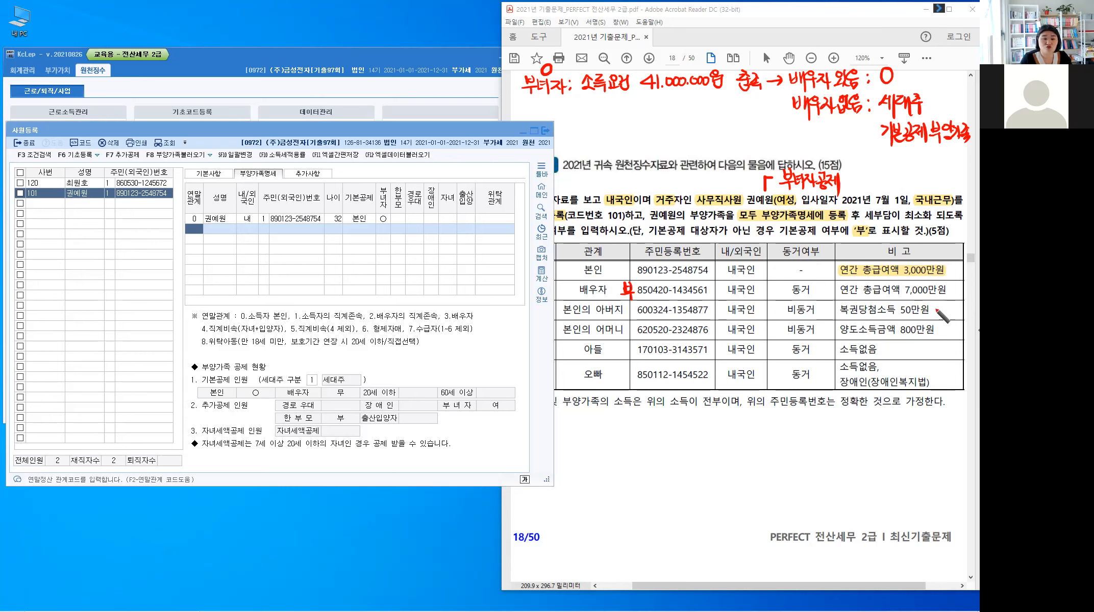
mouse_move(843, 294)
mouse_down()
mouse_move(855, 301)
mouse_move(847, 306)
mouse_move(896, 301)
mouse_up()
mouse_move(898, 293)
mouse_down()
mouse_move(898, 305)
mouse_move(915, 297)
mouse_move(911, 305)
mouse_up()
drag(907, 306, 918, 305)
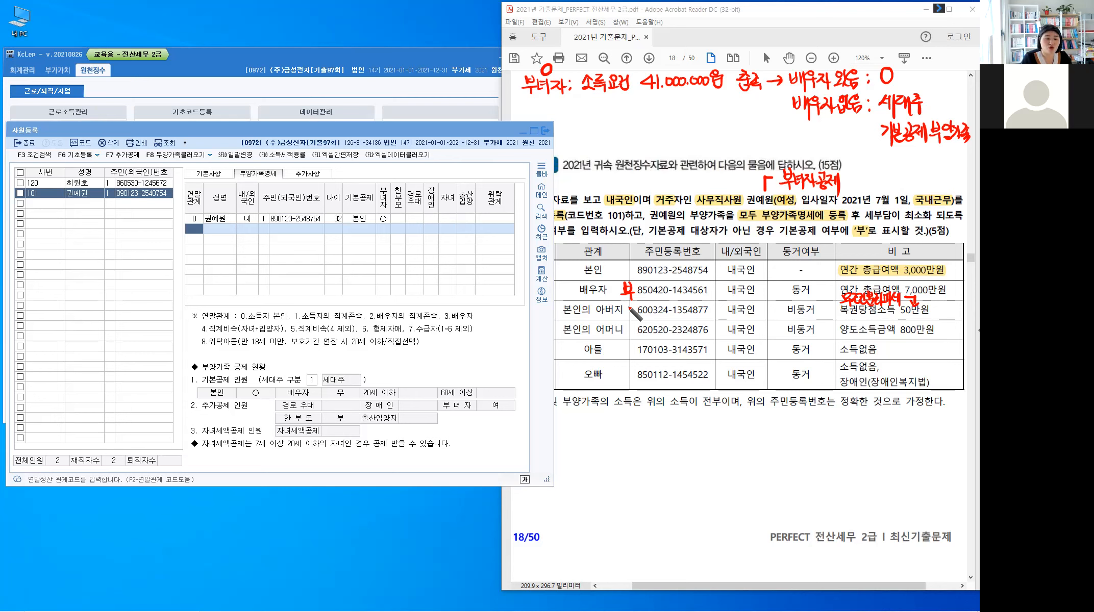
mouse_move(629, 305)
mouse_down()
mouse_move(632, 315)
mouse_move(629, 305)
mouse_up()
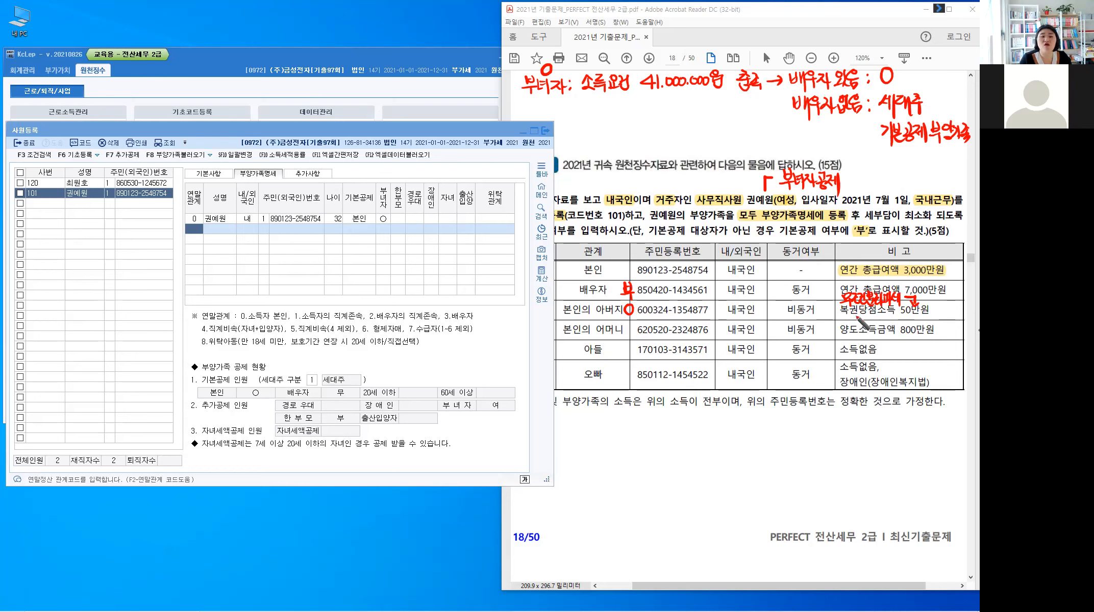
Step: Write 100만원 under the father's 복권당첨소득 and a note above the spouse's remark
drag(845, 315, 849, 317)
drag(856, 316, 856, 317)
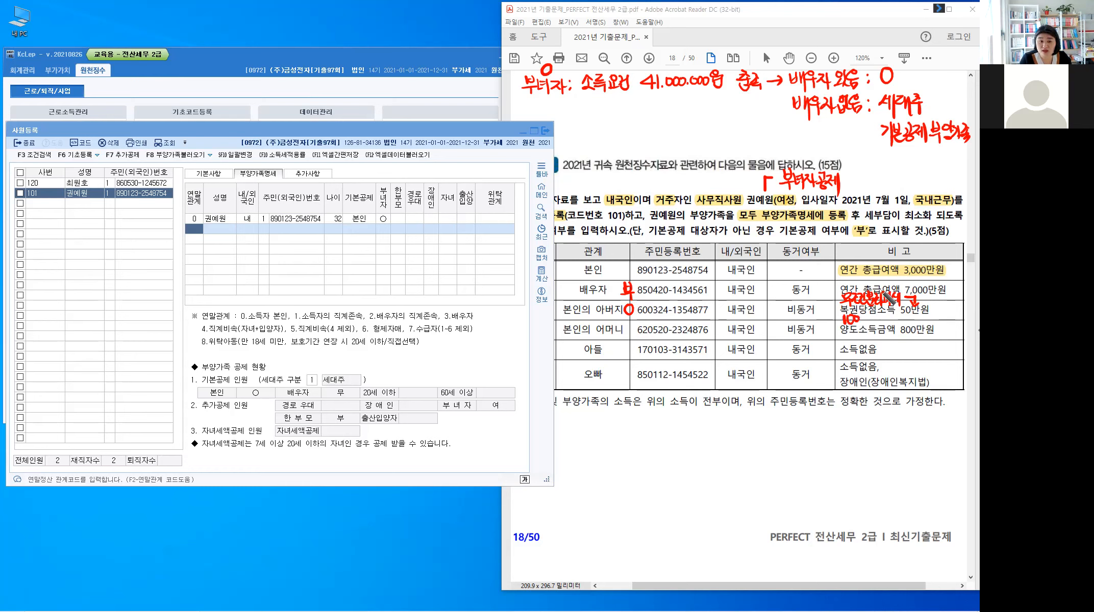
drag(871, 280, 937, 278)
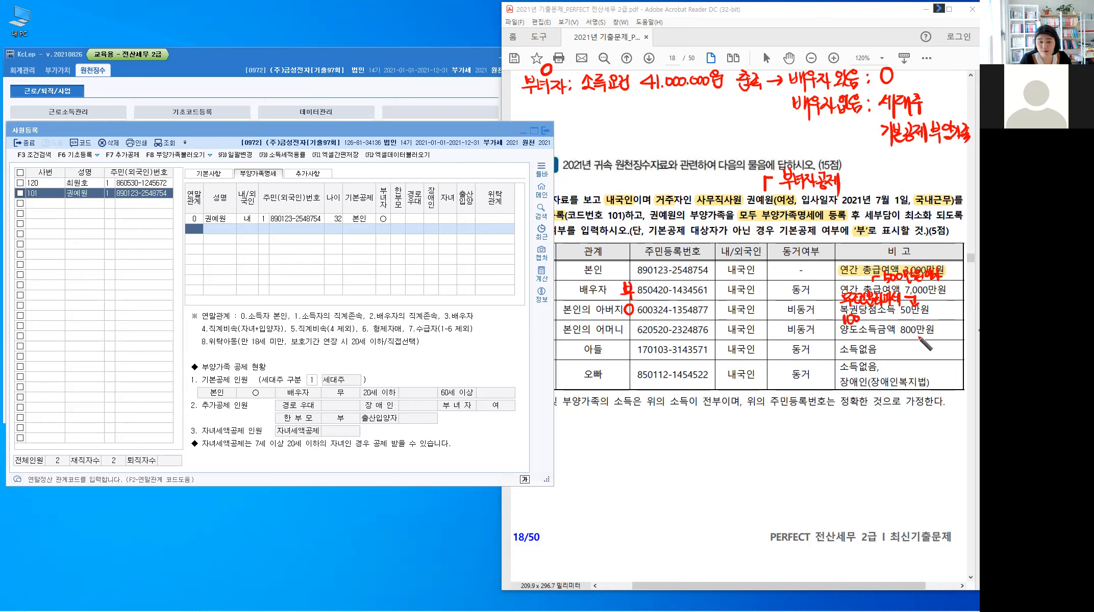
drag(867, 318, 902, 331)
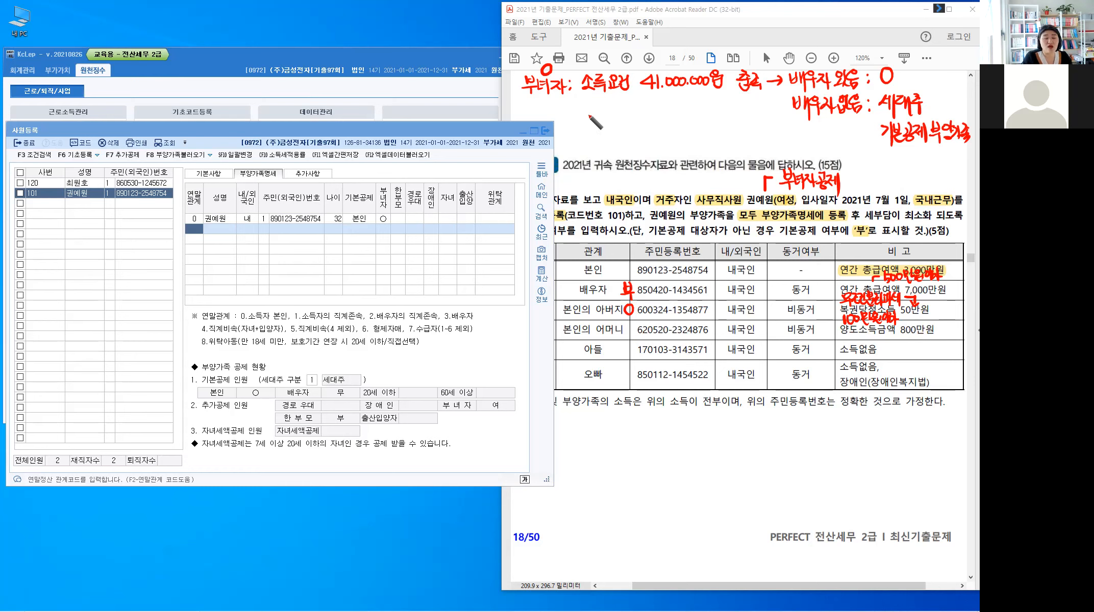
Step: Handwrite the age note '2021-출생연도' in blank space on the page
drag(586, 116, 612, 123)
drag(615, 111, 614, 126)
drag(617, 121, 637, 113)
drag(632, 115, 643, 120)
drag(649, 112, 647, 124)
drag(655, 113, 661, 121)
drag(655, 120, 669, 122)
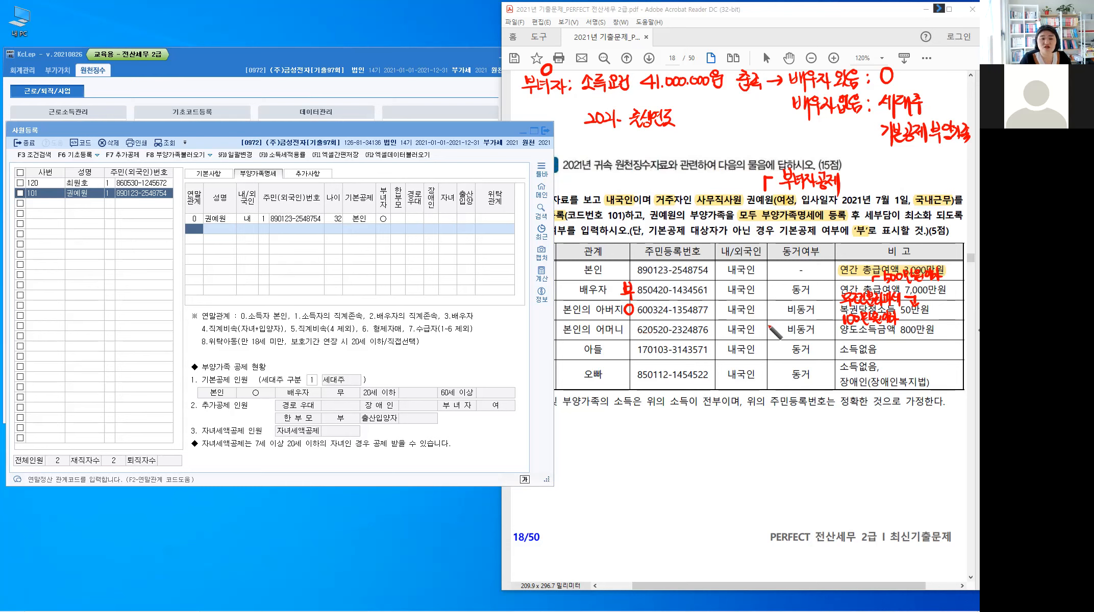
Step: Write a note beside the mother's row and mark her 부 on the PDF
drag(762, 327, 797, 329)
click(785, 334)
drag(789, 334, 806, 337)
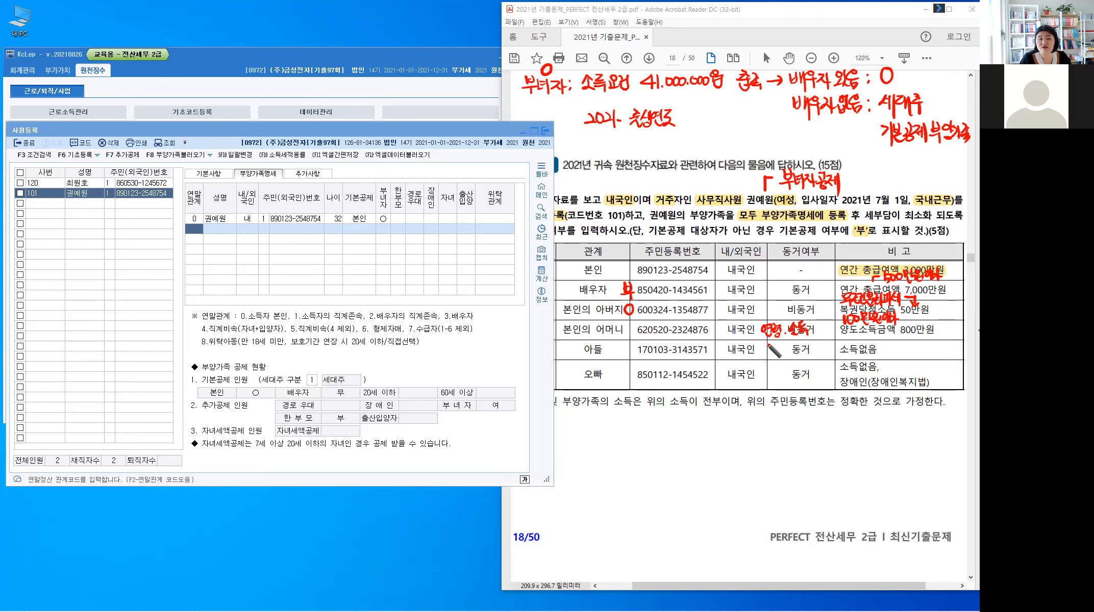
drag(624, 320, 633, 339)
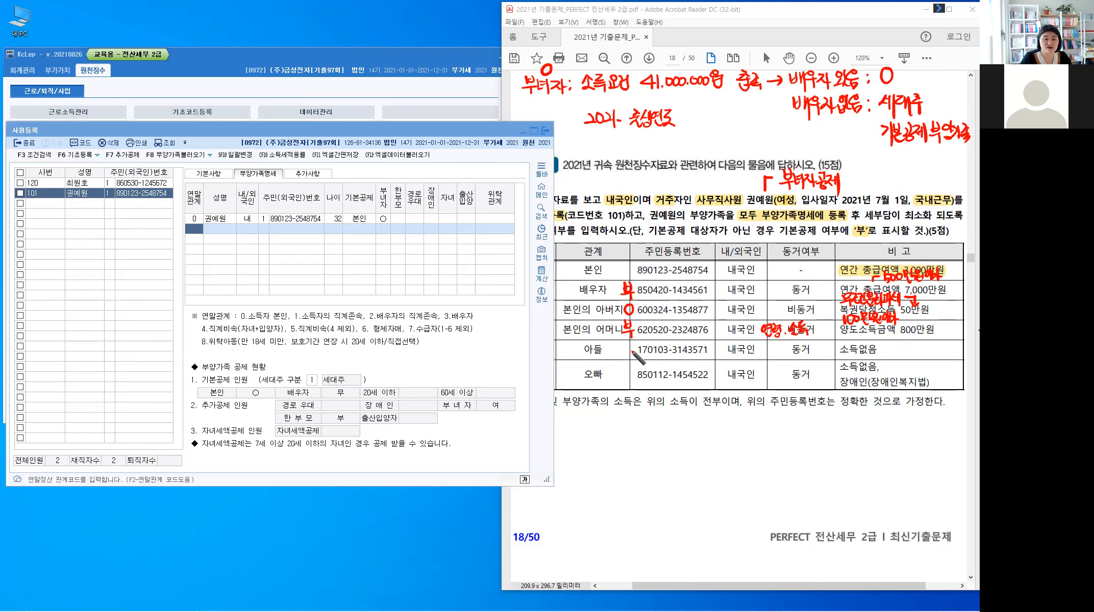
Step: Circle the son's row as deductible and write 연령X in the older brother's row
drag(630, 345, 631, 346)
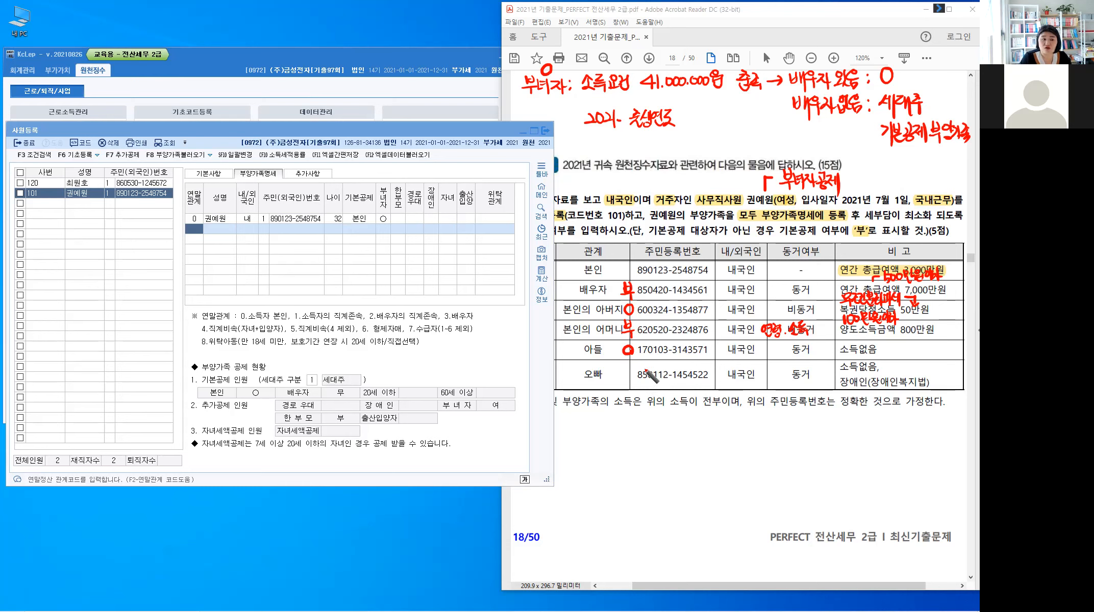
drag(761, 365, 780, 366)
drag(779, 363, 787, 370)
drag(787, 362, 781, 370)
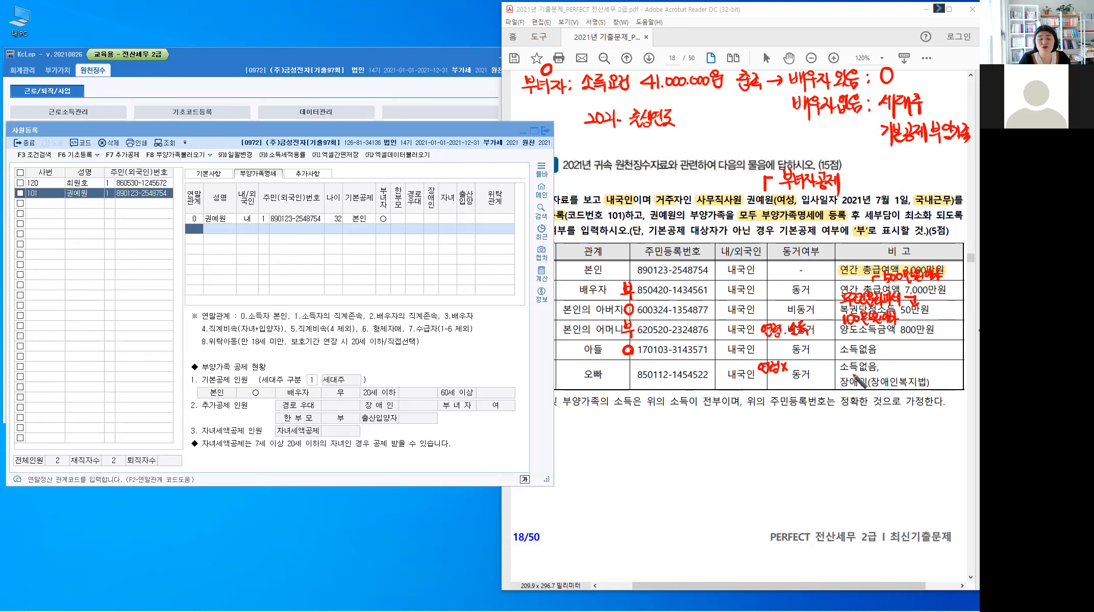
Step: Cross out the brother's 연령 note, annotate his 소득없음 remark, and circle his row as deductible
click(836, 373)
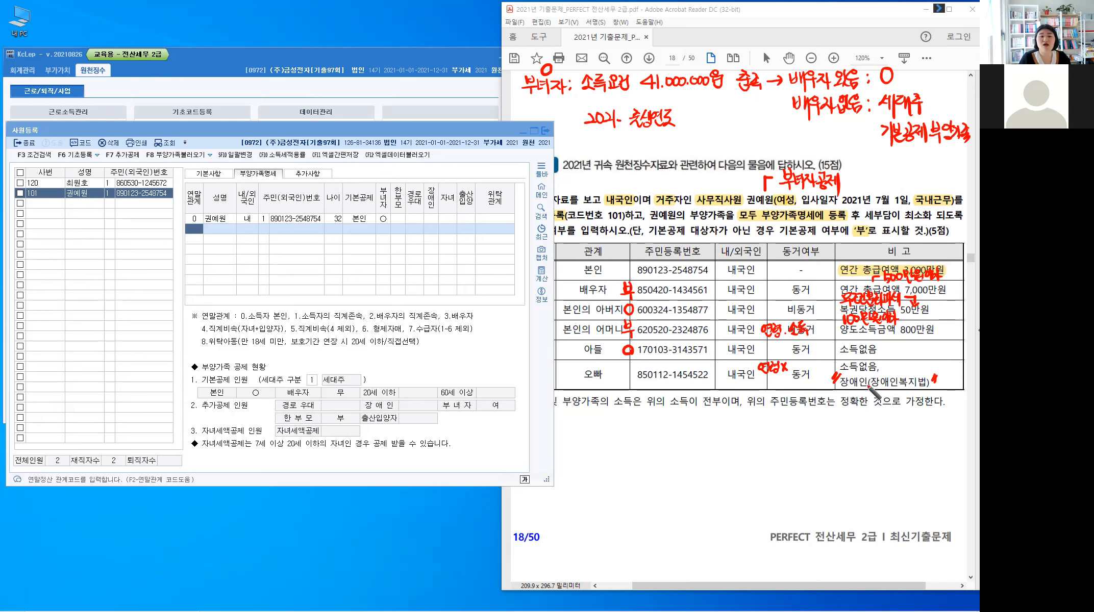
drag(885, 364, 893, 370)
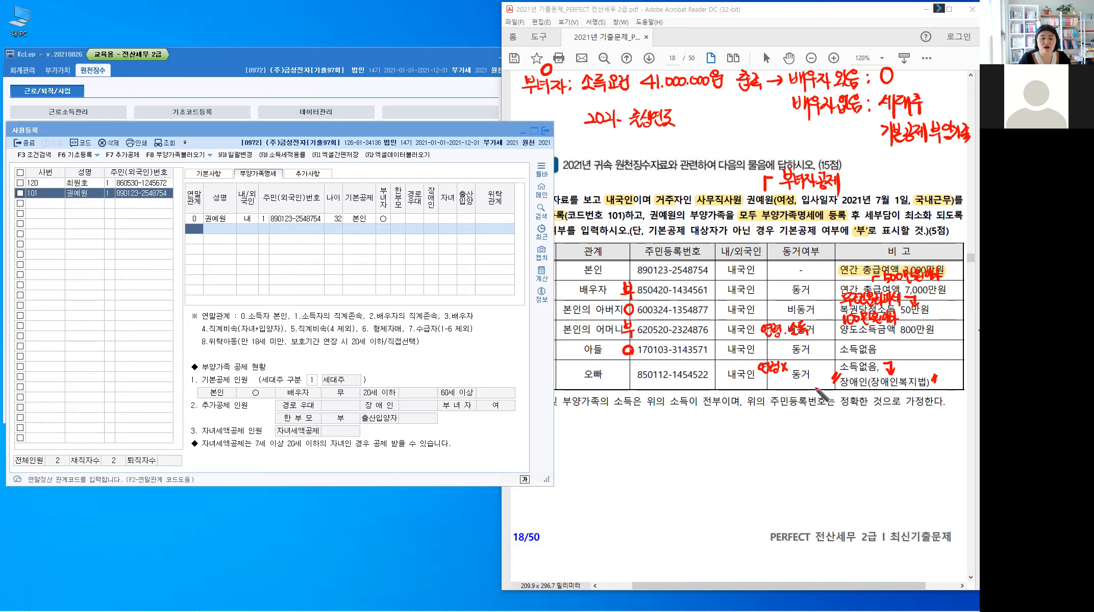
mouse_move(782, 359)
mouse_down()
mouse_move(768, 376)
mouse_move(782, 376)
mouse_up()
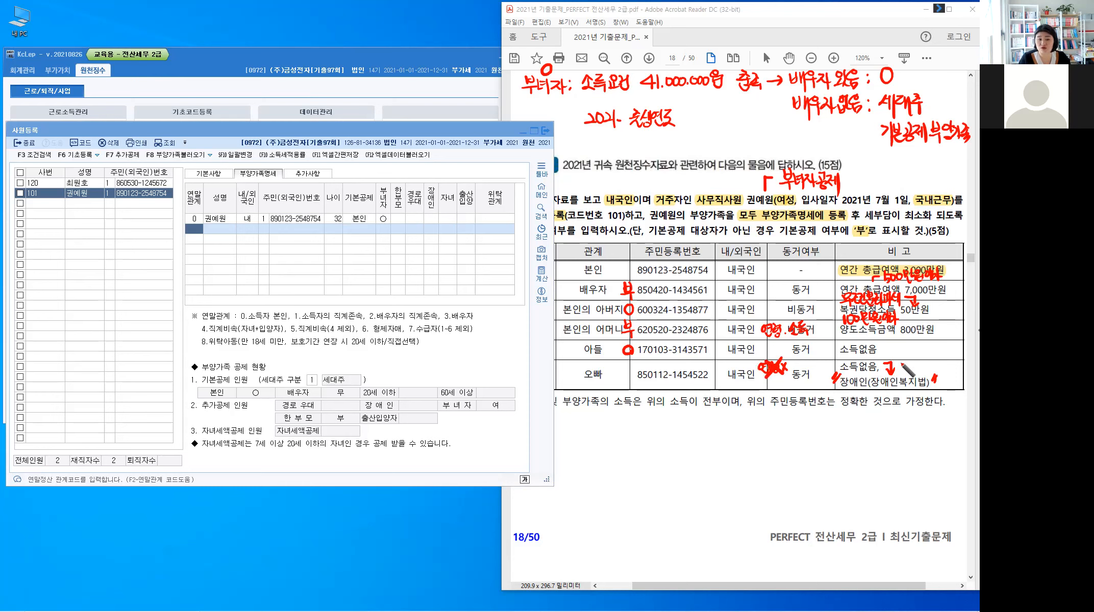
drag(893, 366, 931, 367)
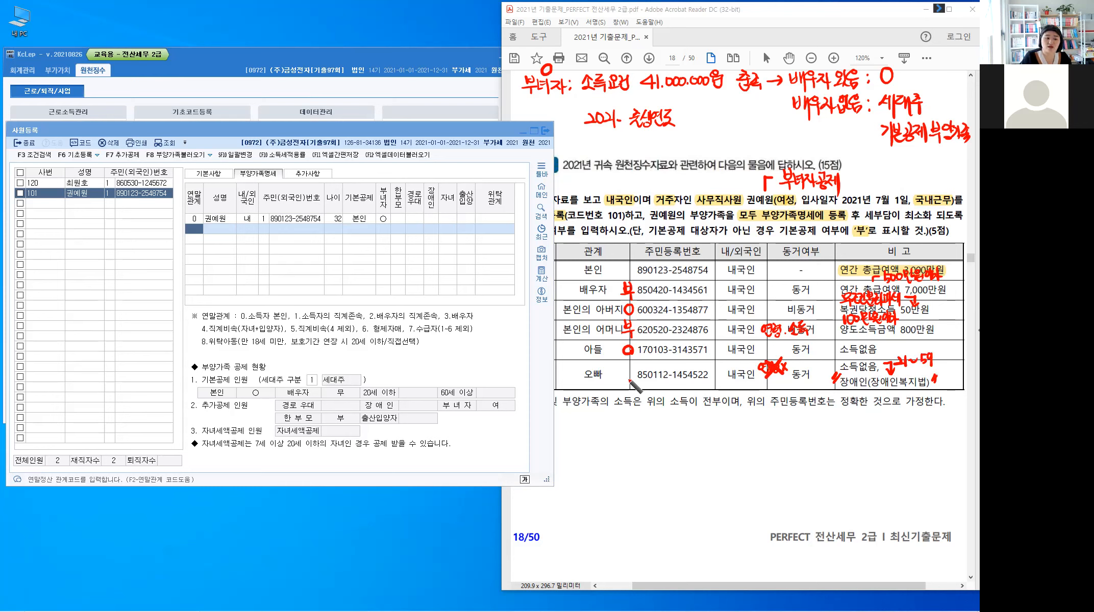
drag(626, 366, 624, 368)
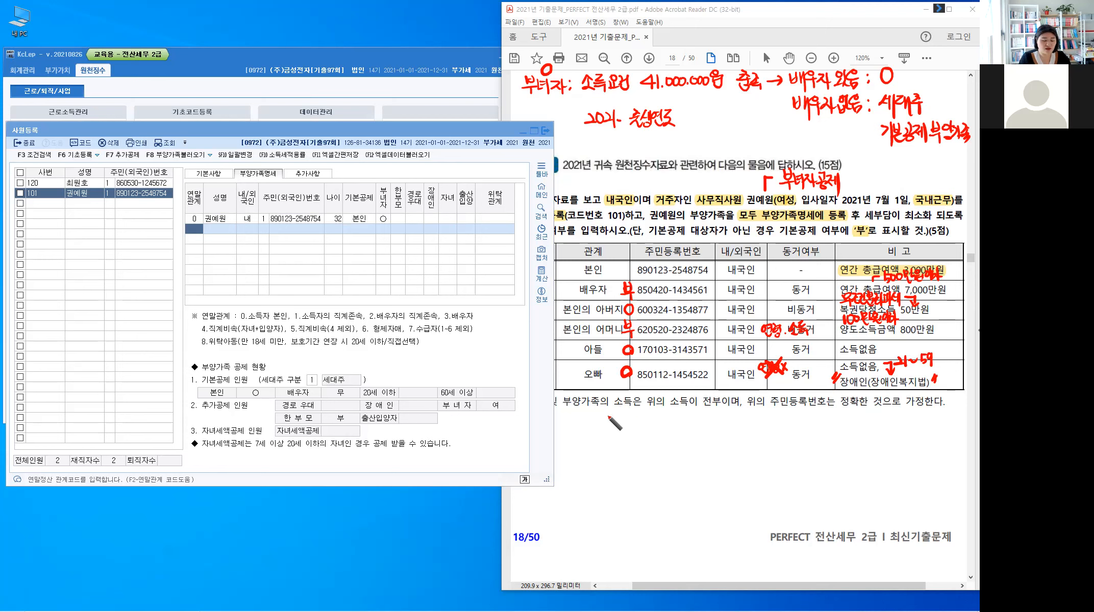
click(634, 420)
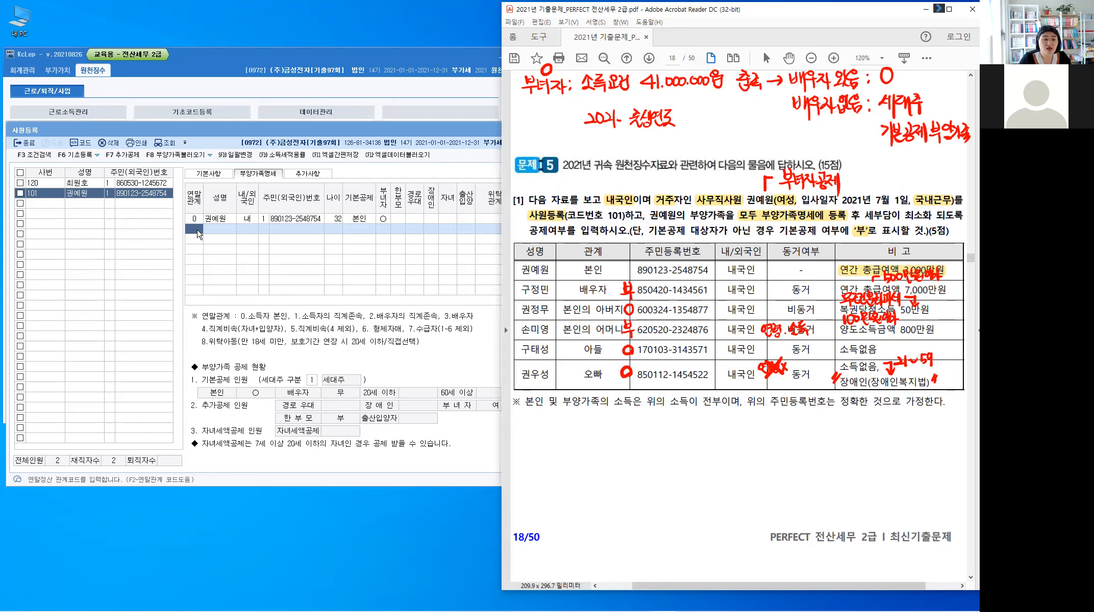
Step: Add the spouse with relation code 3, her resident number, and basic deduction 0 (부)
click(197, 234)
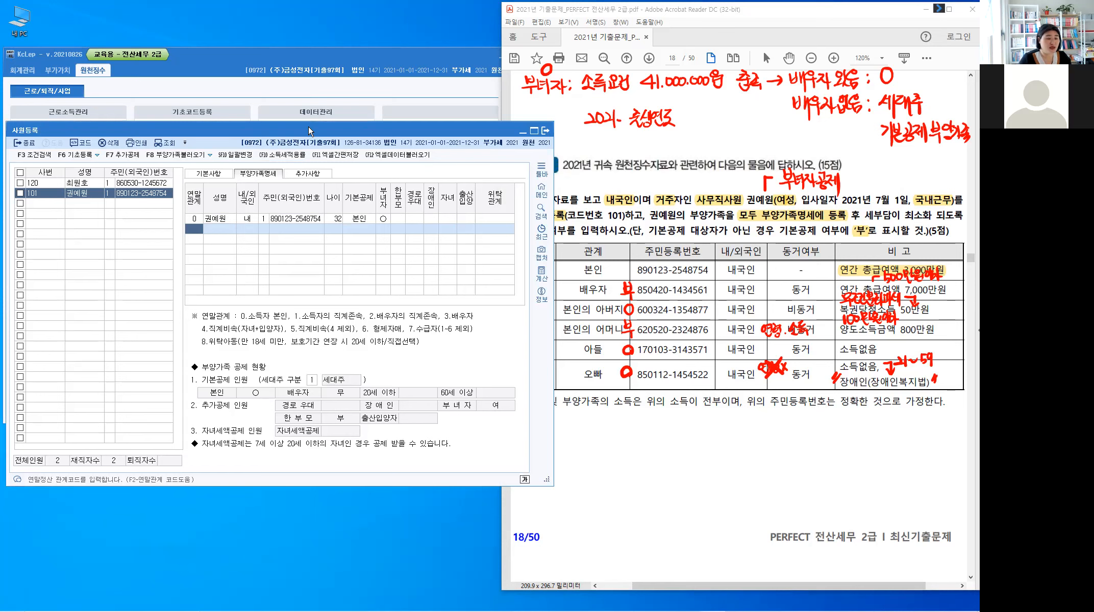
drag(308, 125, 266, 129)
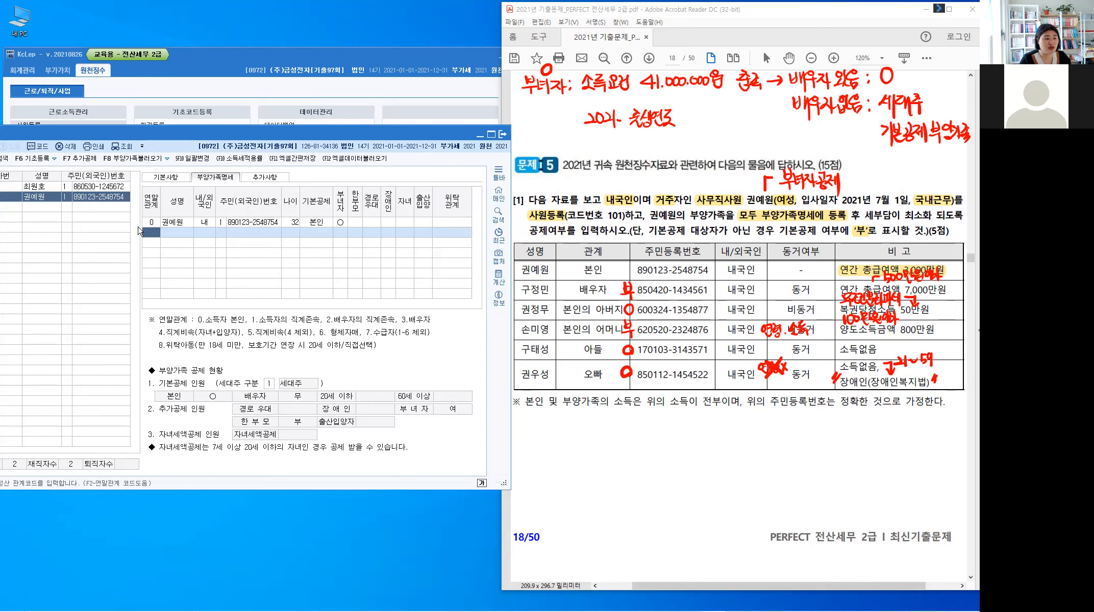
text(3)
key(Return)
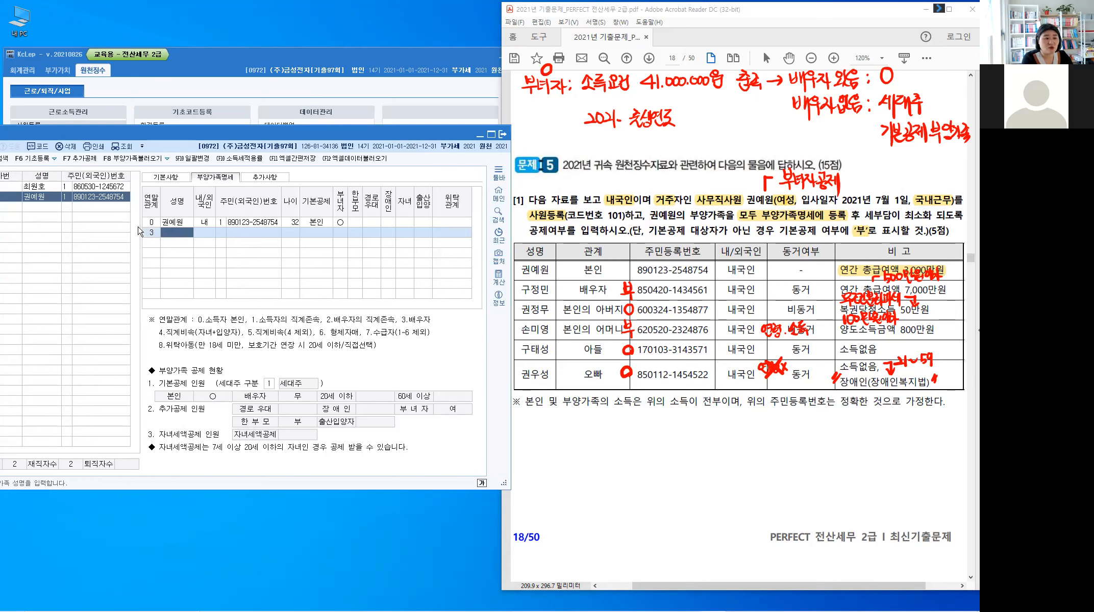
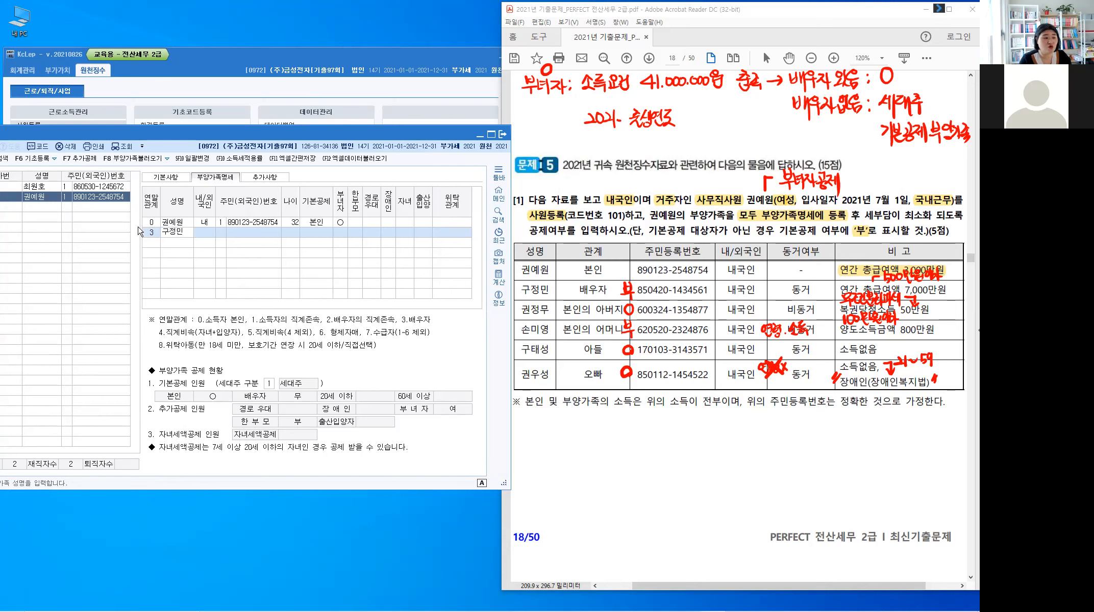
key(Return)
key(Return)
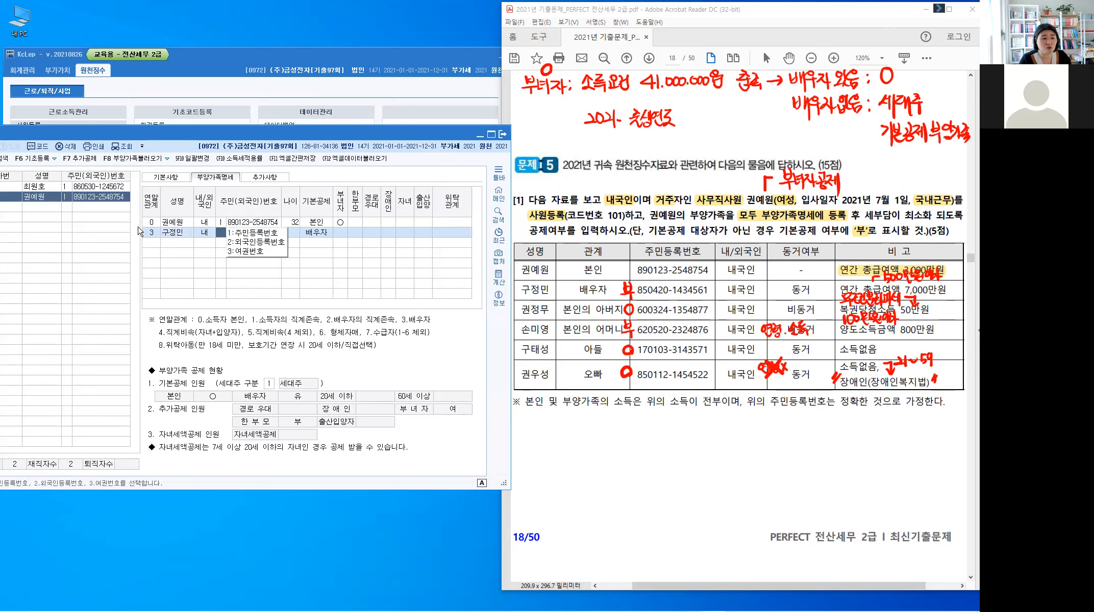
key(Return)
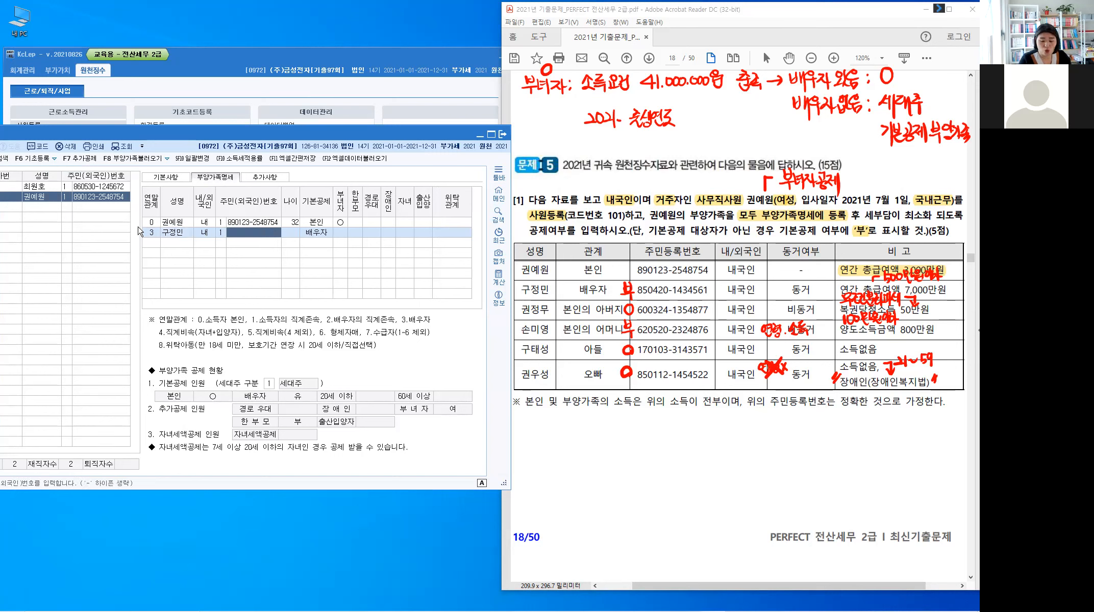
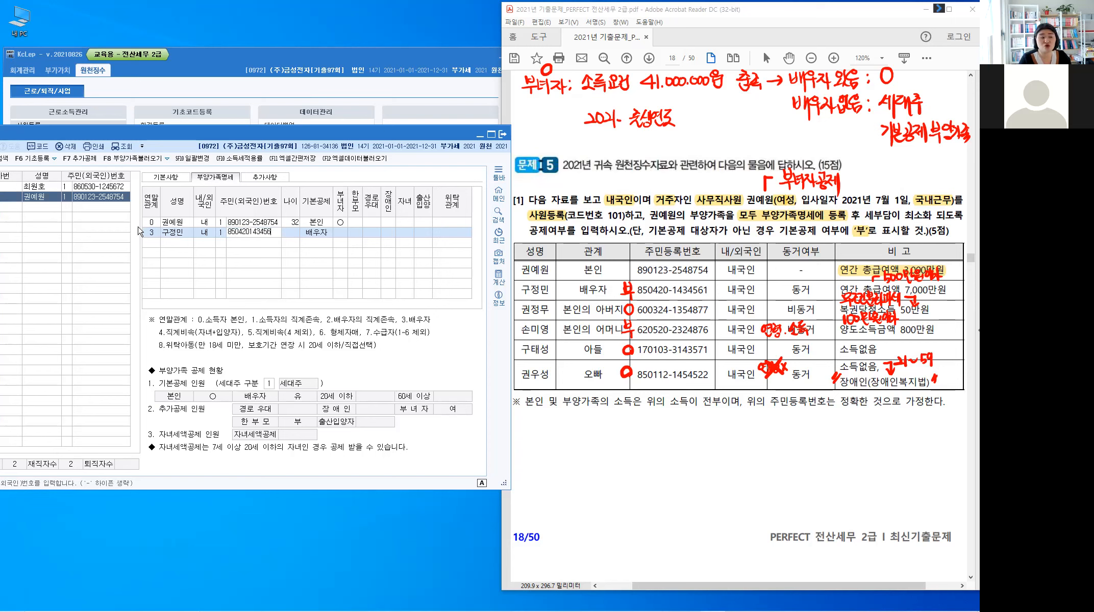
text(1)
key(Return)
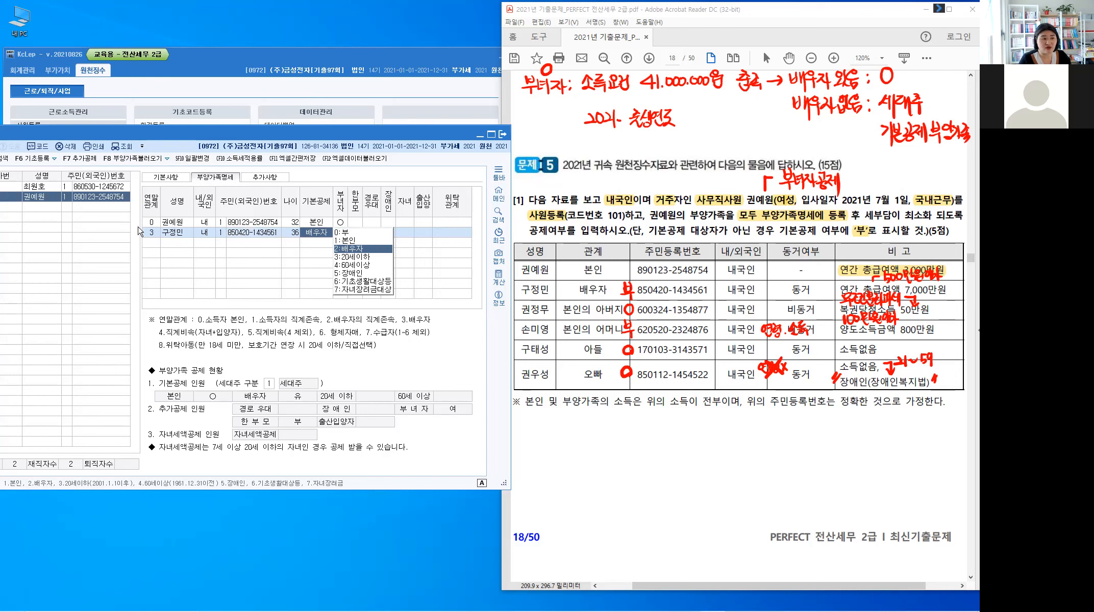
text(0)
key(Return)
key(Return)
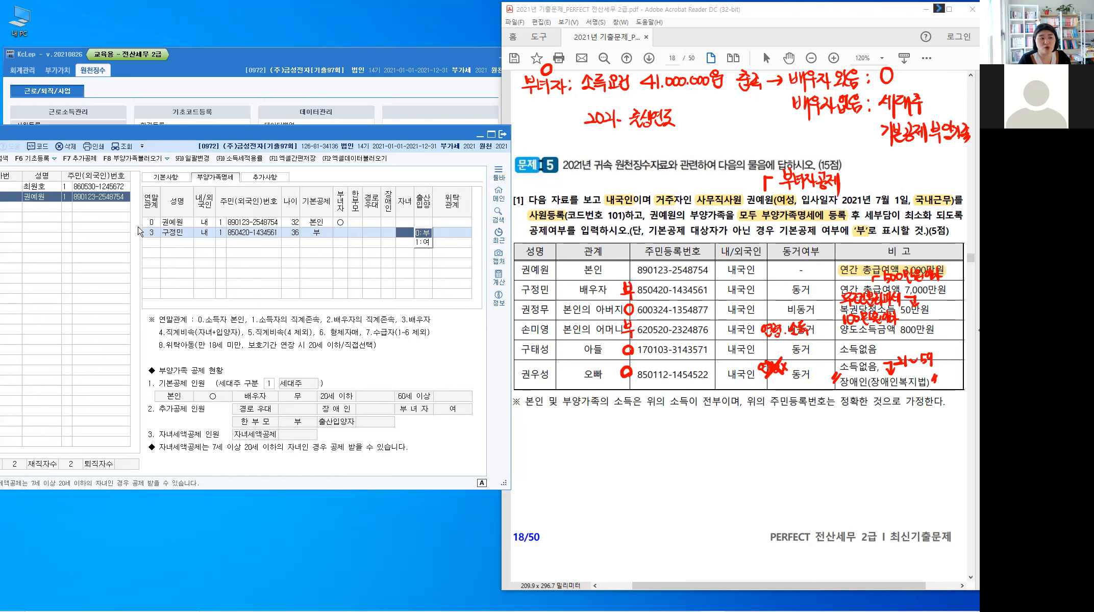
key(Return)
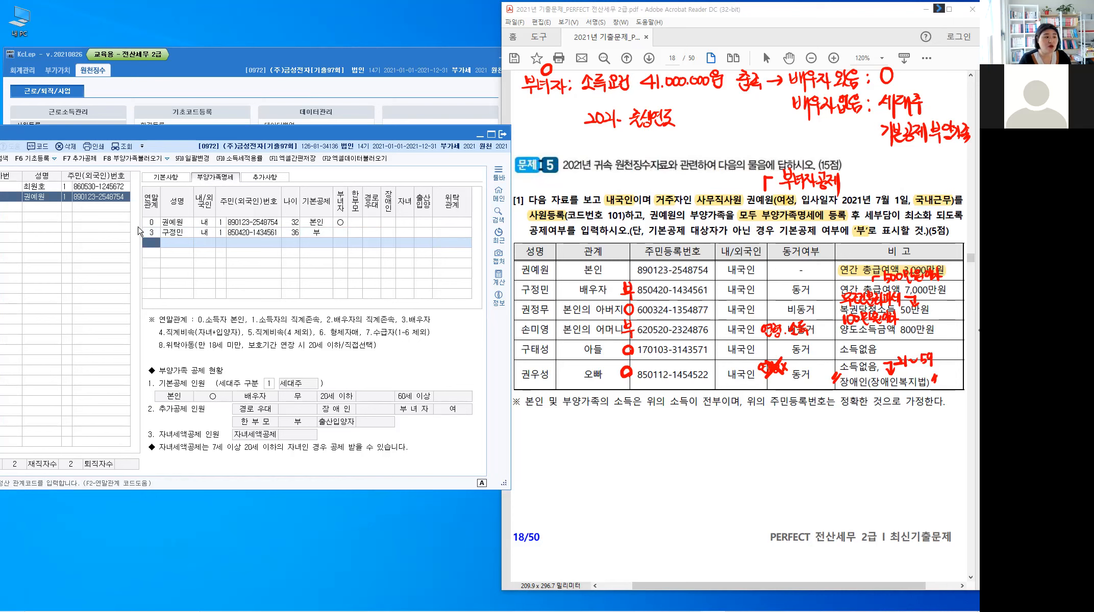
Step: Add the father with relation code 1, his resident number and 60세이상 deduction, then begin another relation-1 row
text(1)
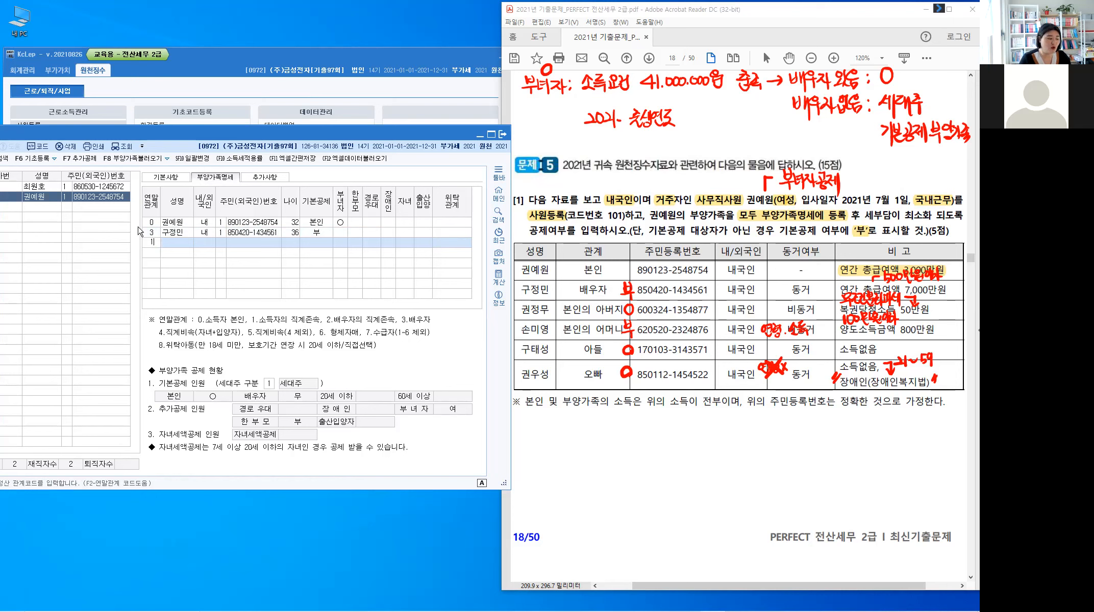
key(Return)
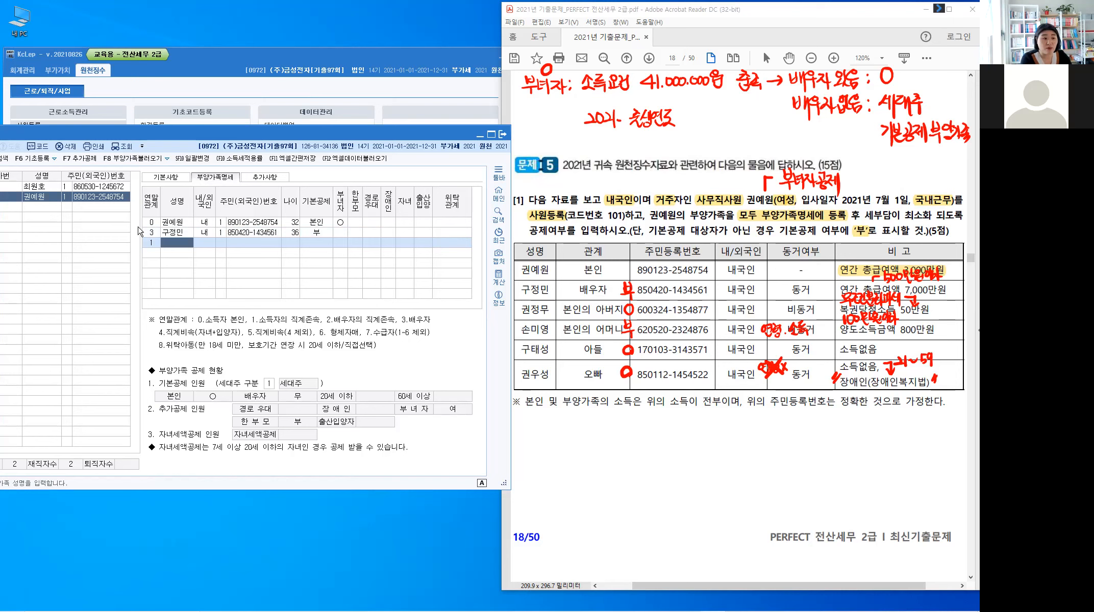
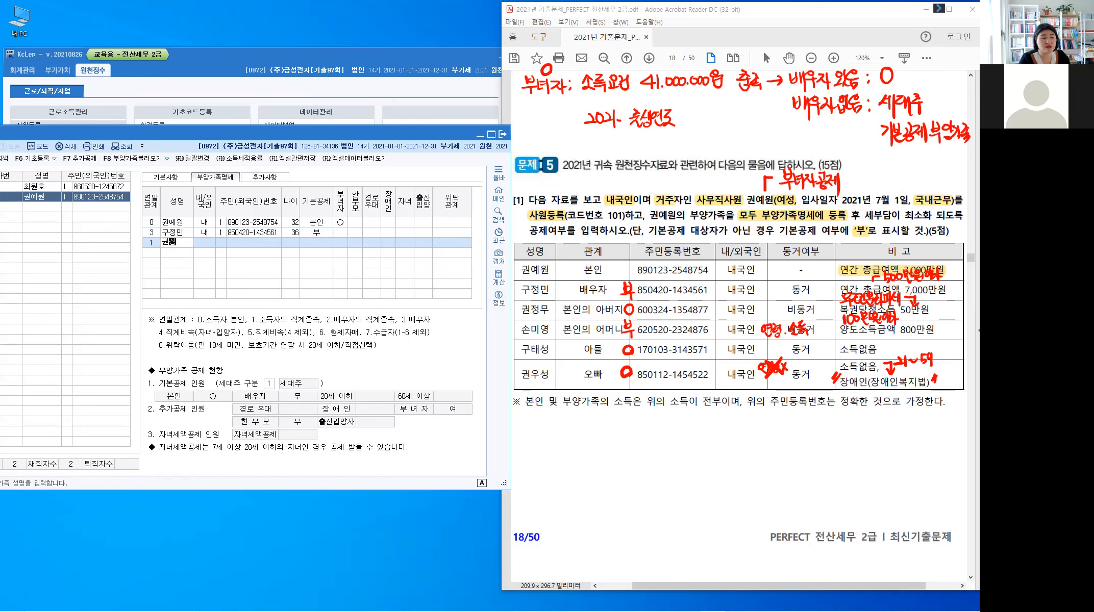
key(Return)
key(Return)
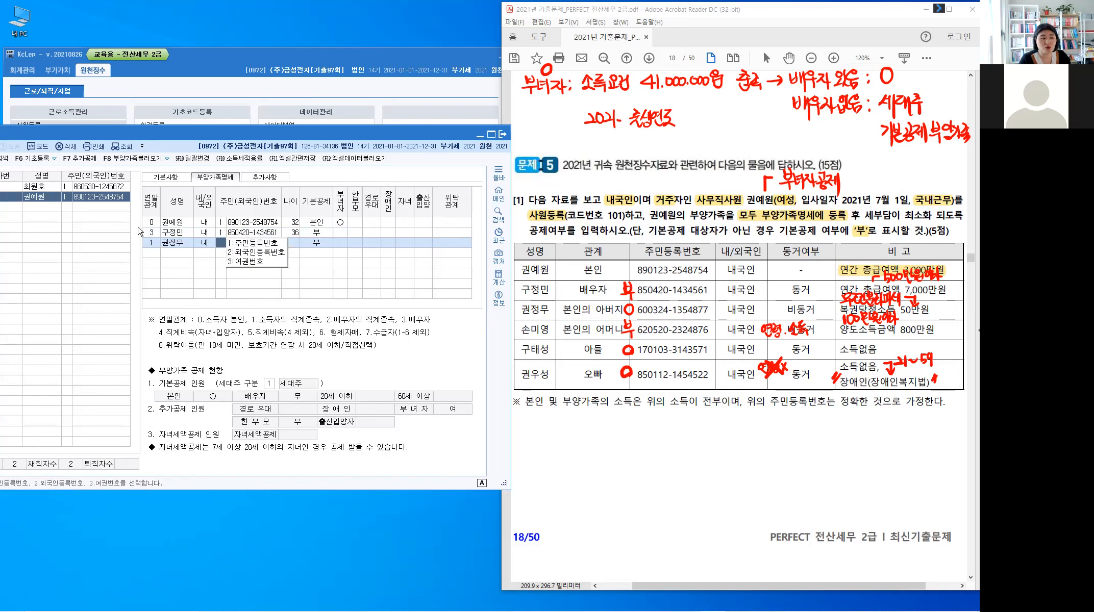
key(Return)
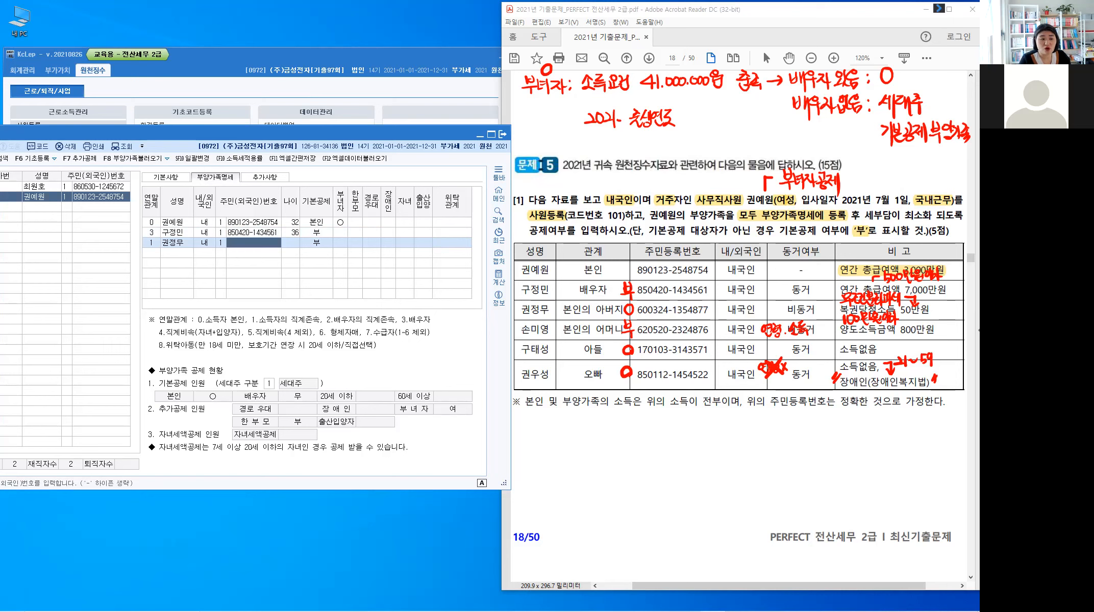
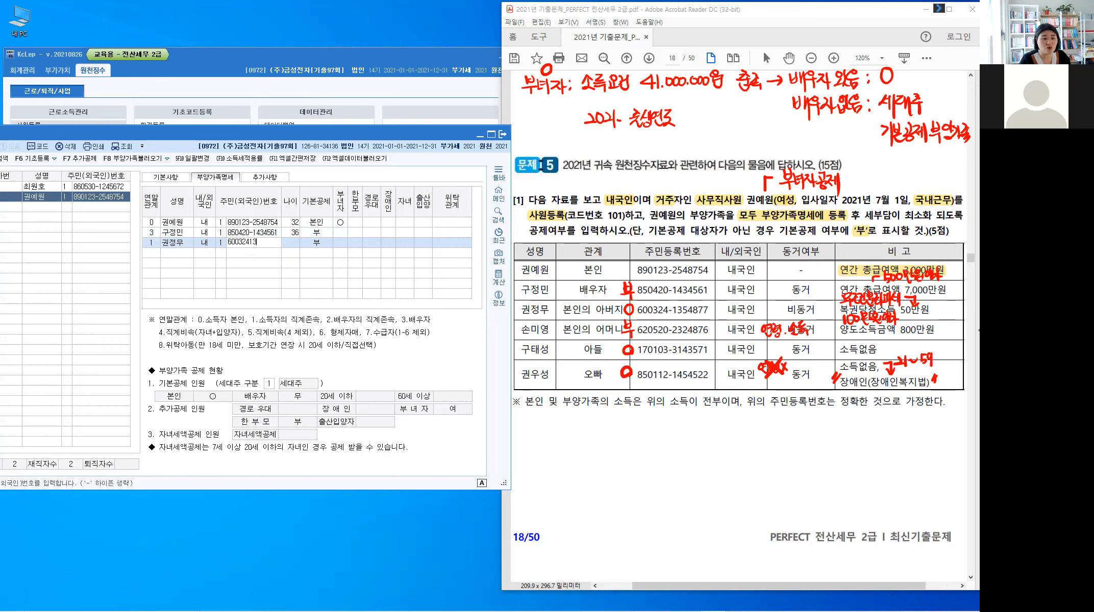
key(Return)
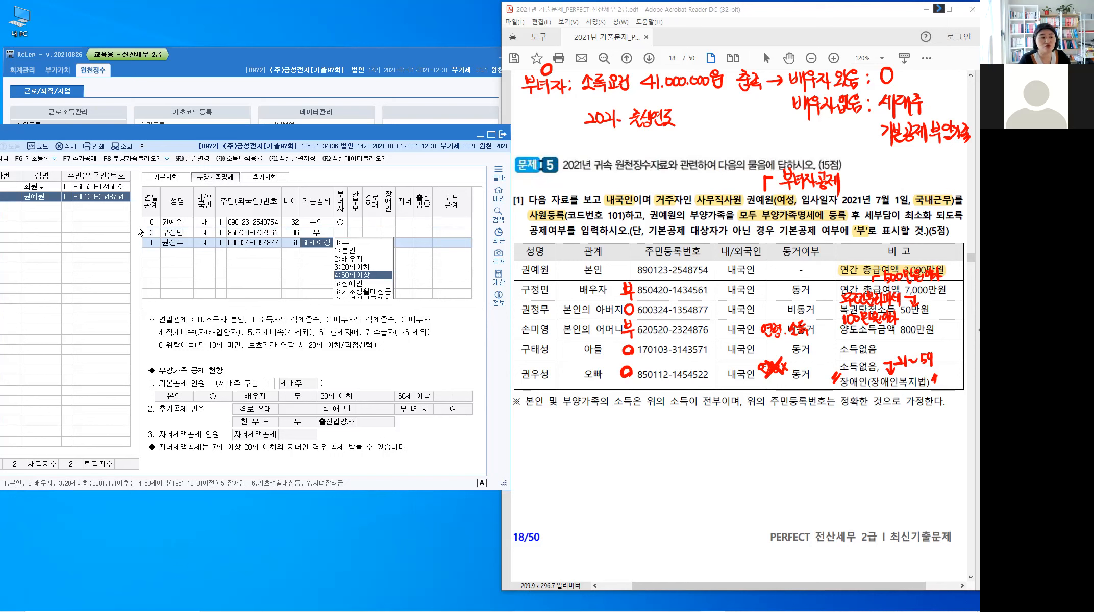
key(Return)
key(Return)
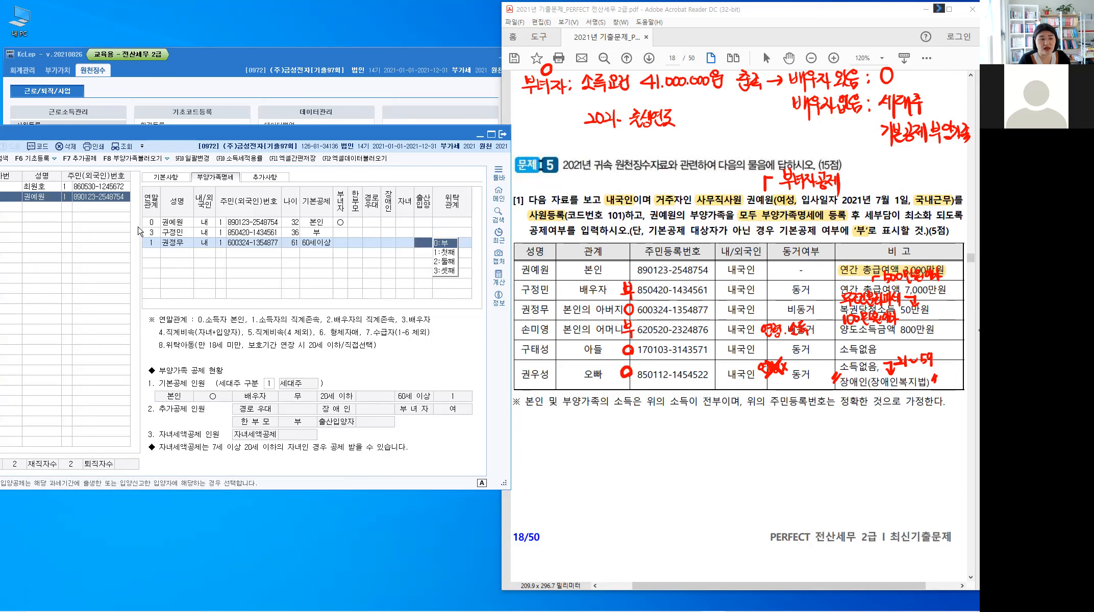
key(Return)
key(Return)
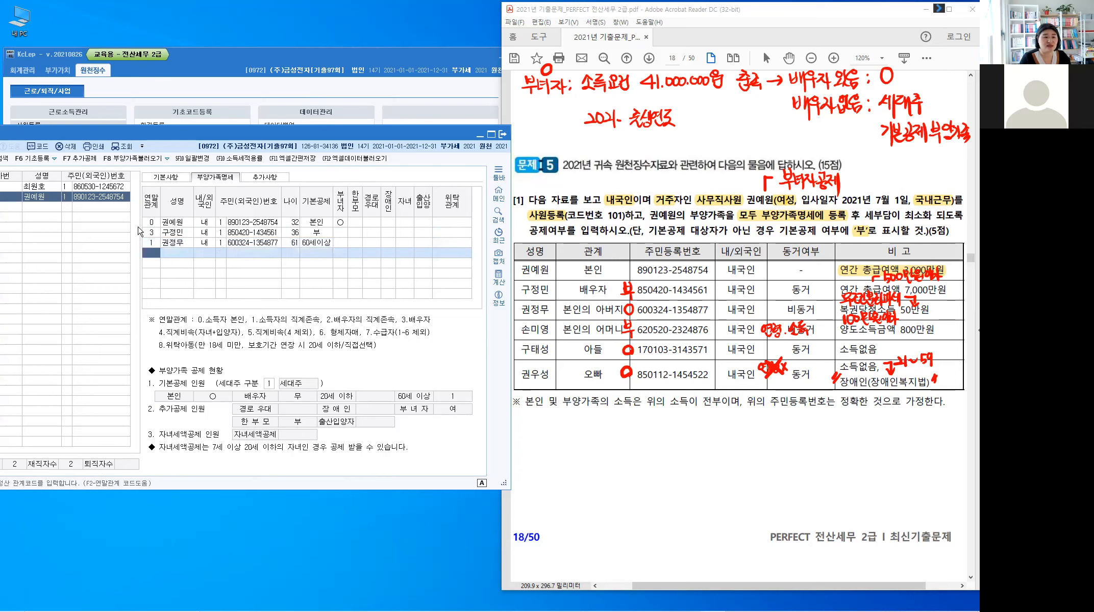
text(1)
key(Return)
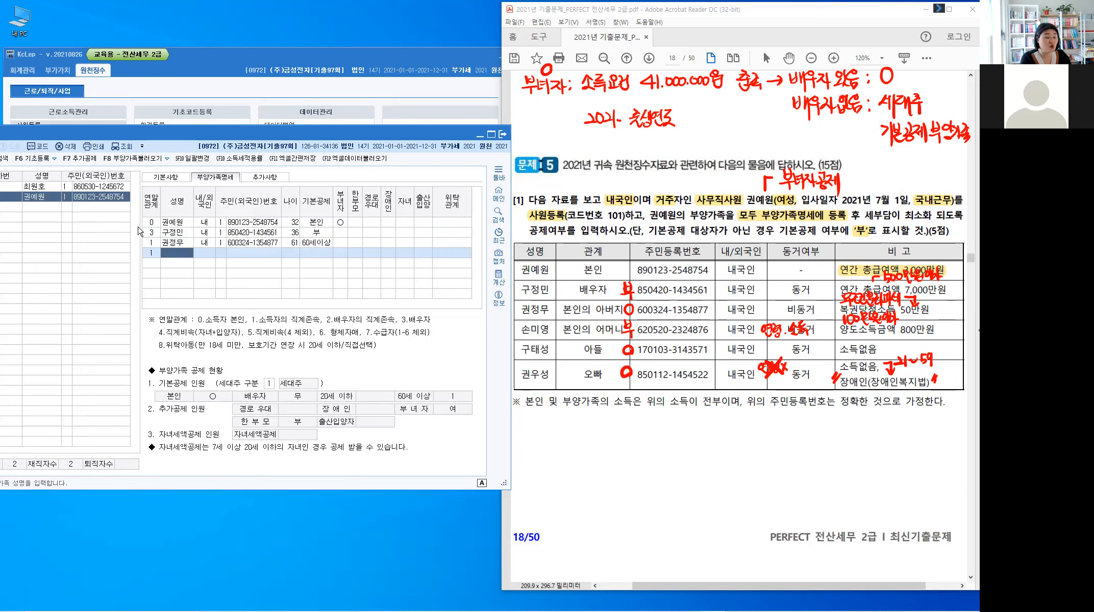
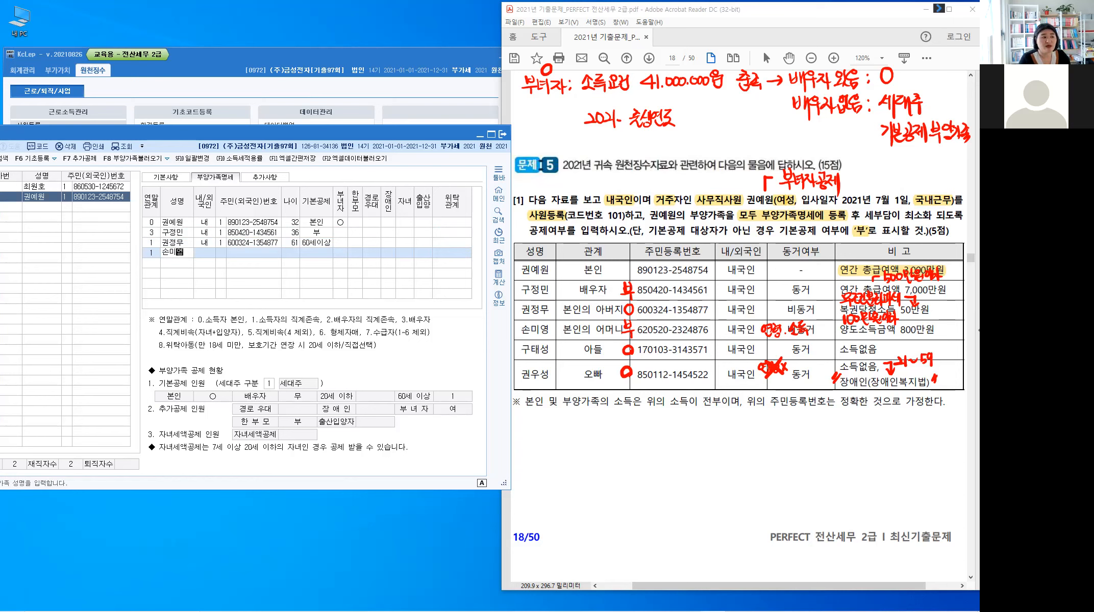
Step: Enter the mother's name and corrected resident number, leaving her basic deduction at 0:부 (age 59)
key(Return)
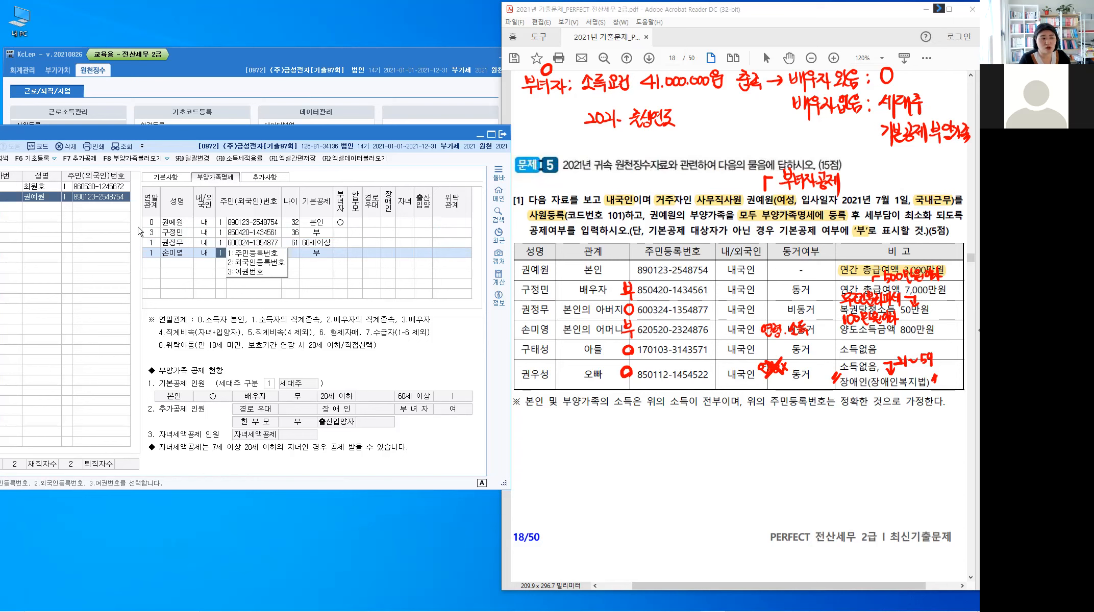
key(Return)
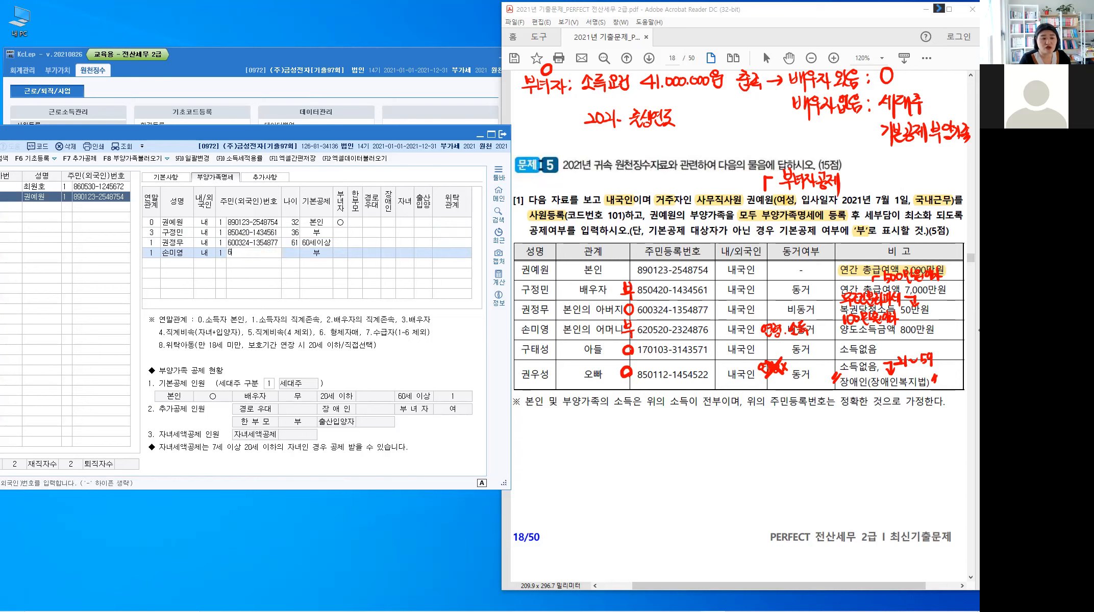
key(Return)
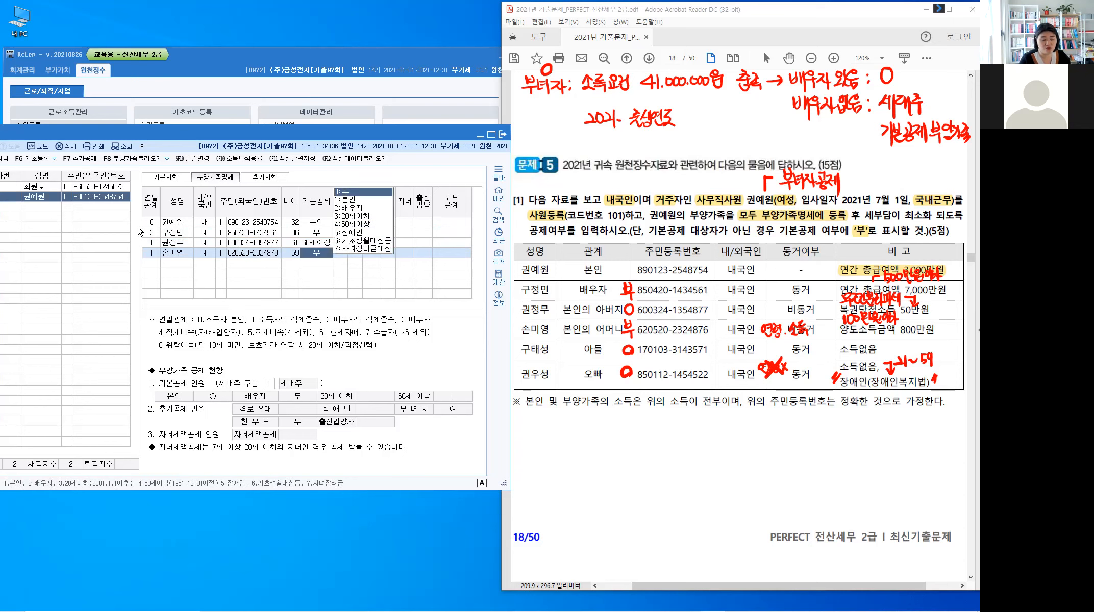
key(Left)
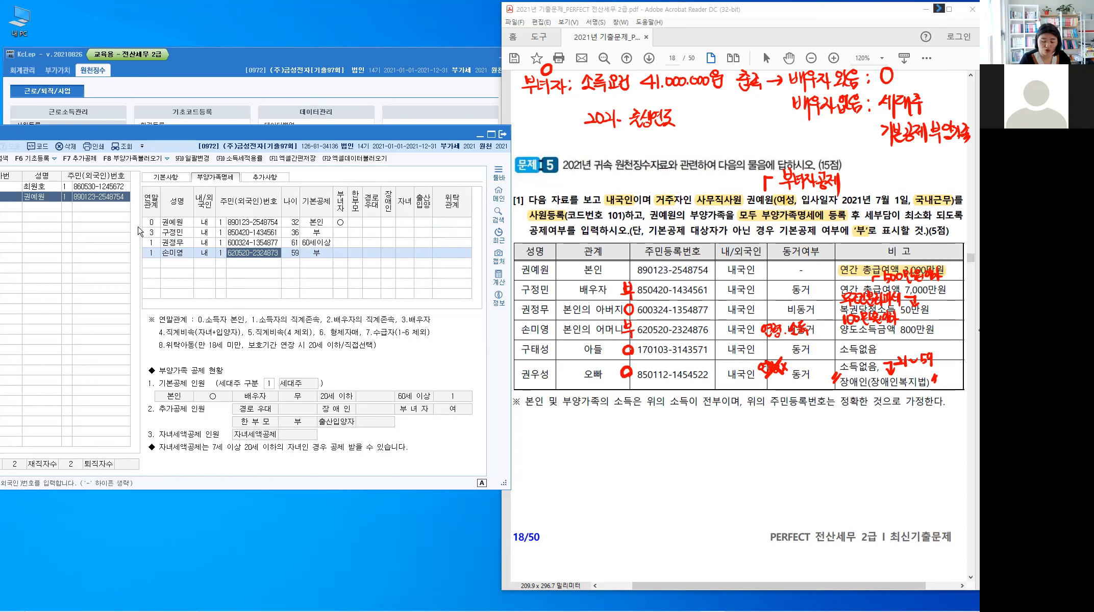
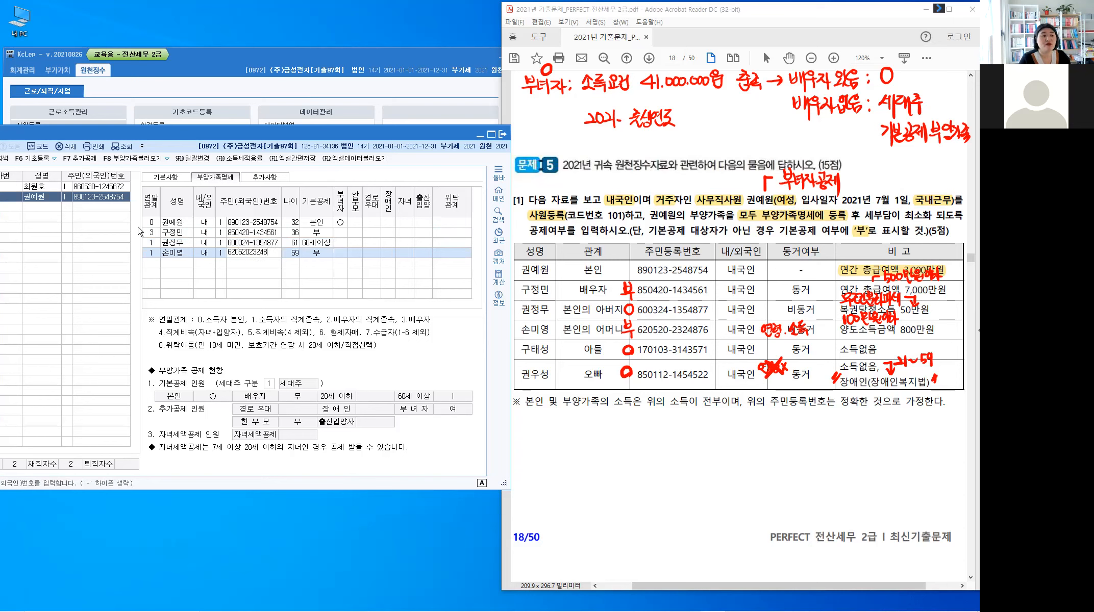
key(Return)
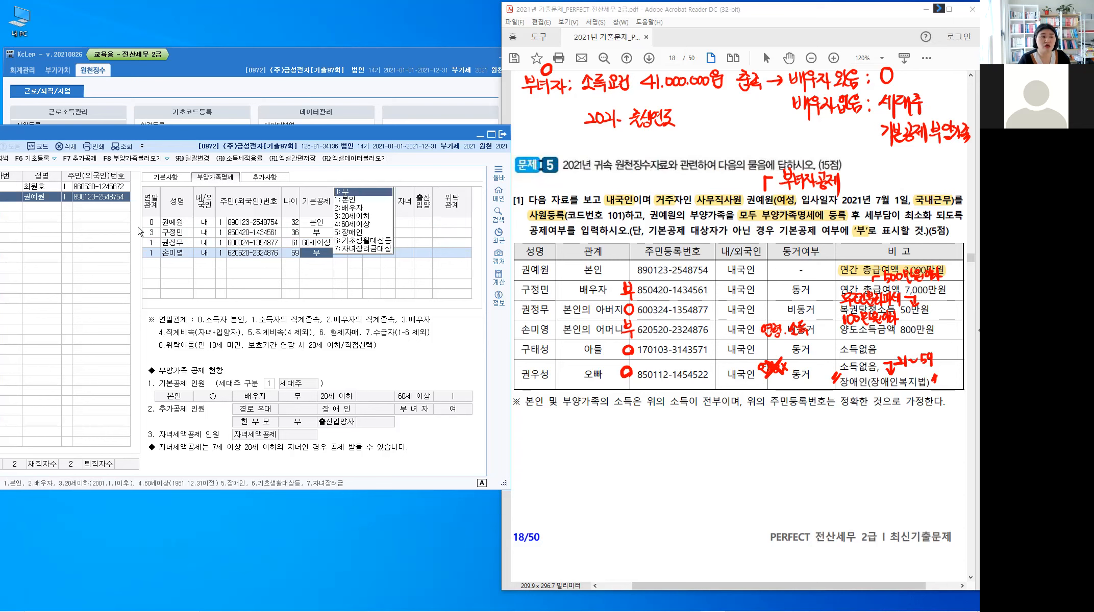
key(Return)
key(Return)
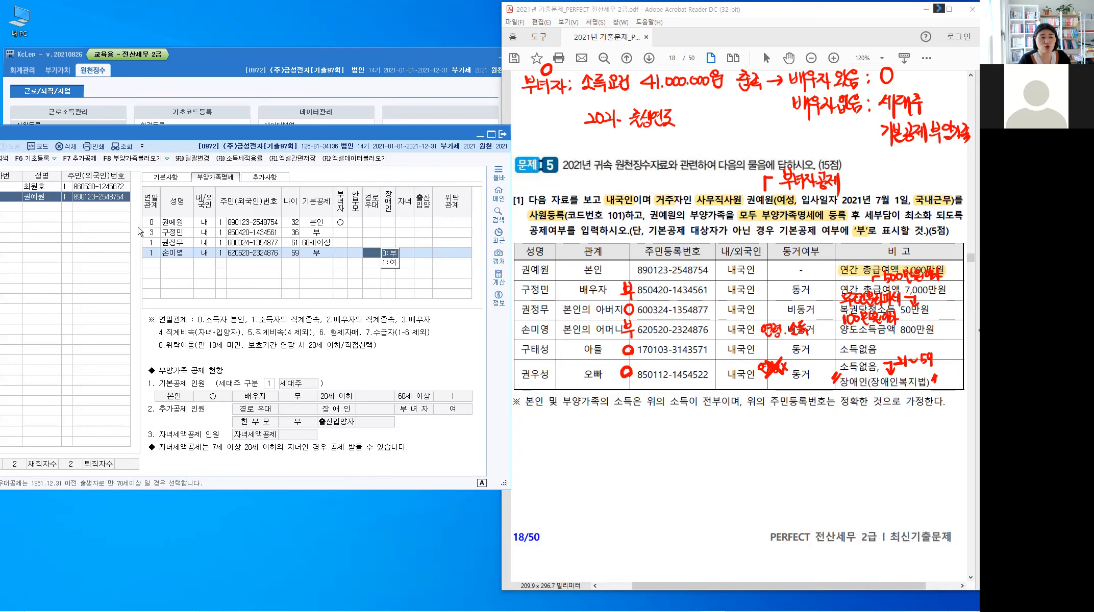
key(Return)
key(Return)
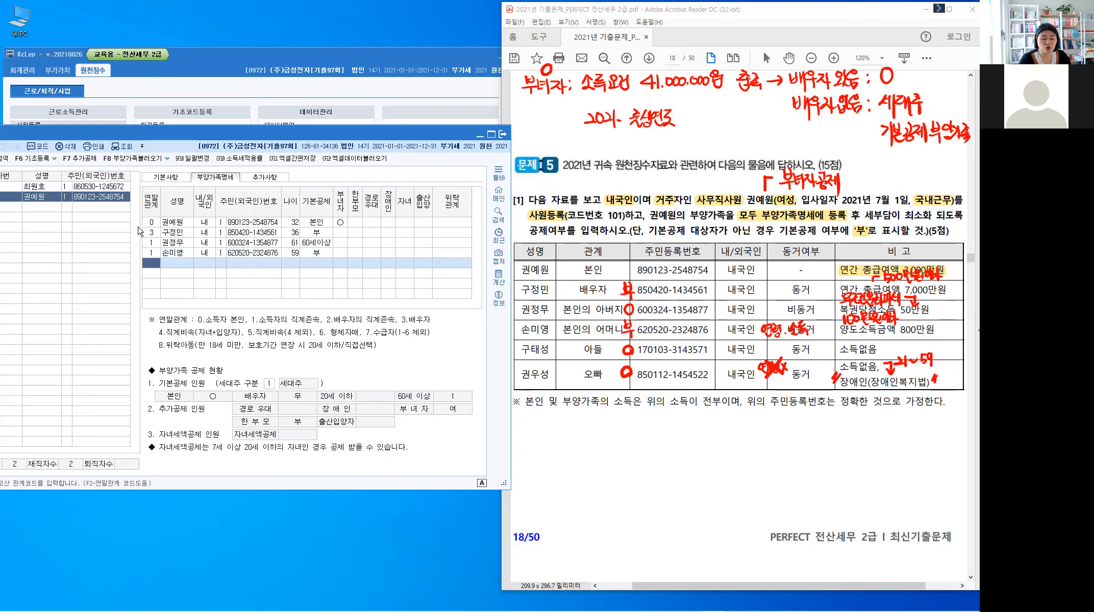
Step: Add the son with relation code 4, his full resident number, and the 20세이하 basic deduction
key(Return)
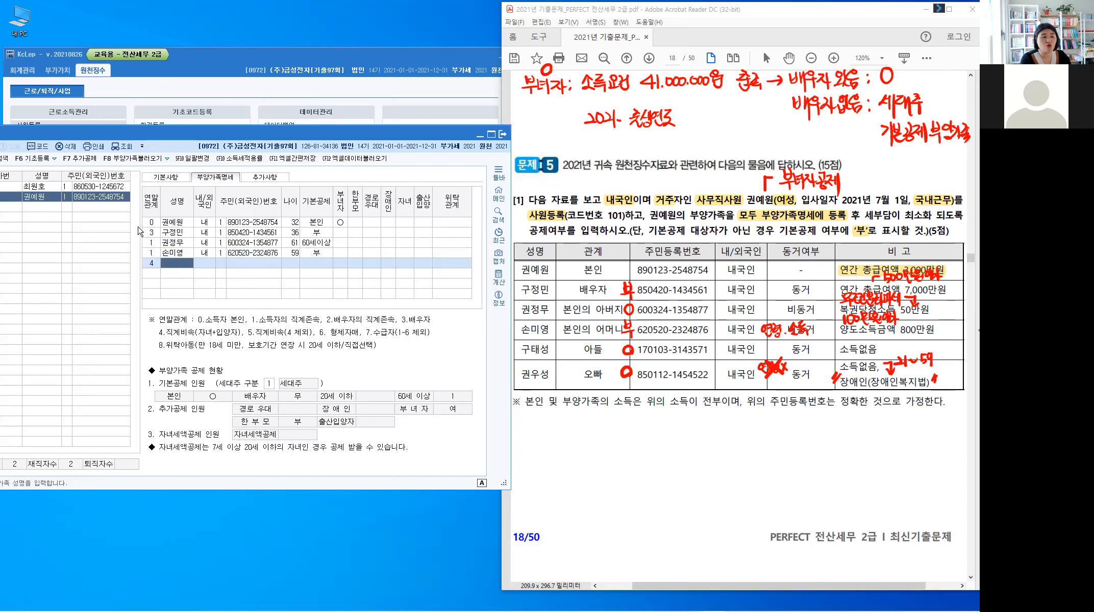
key(Return)
key(Return)
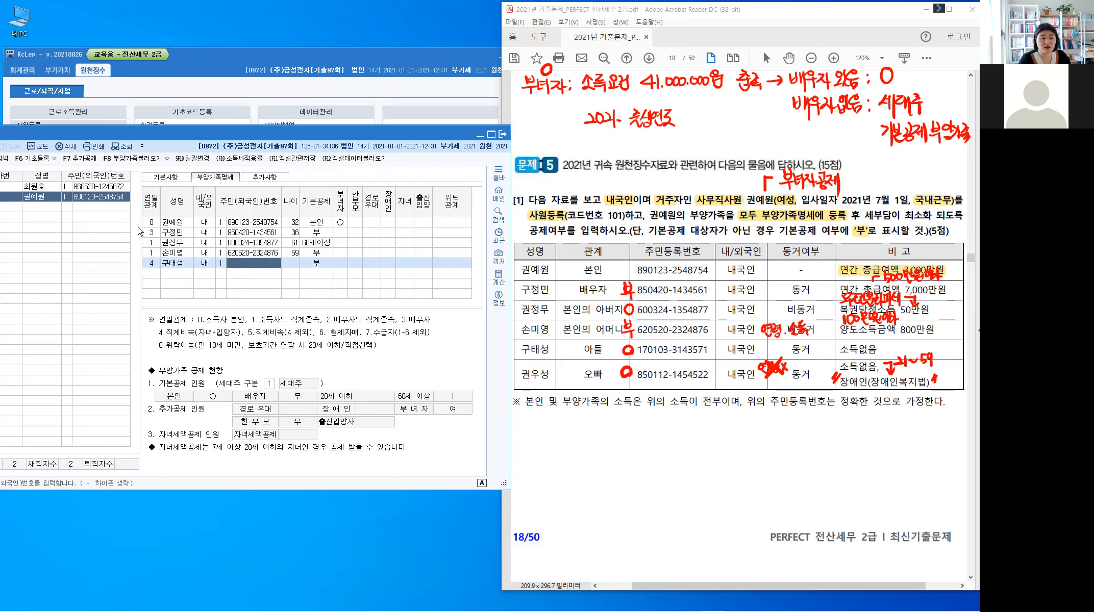
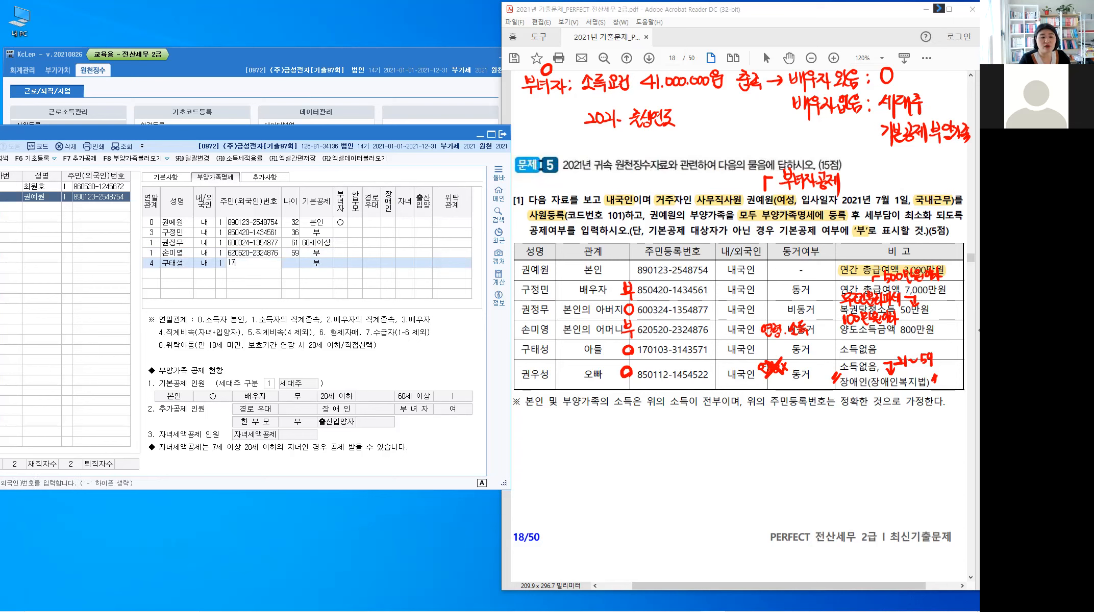
key(Return)
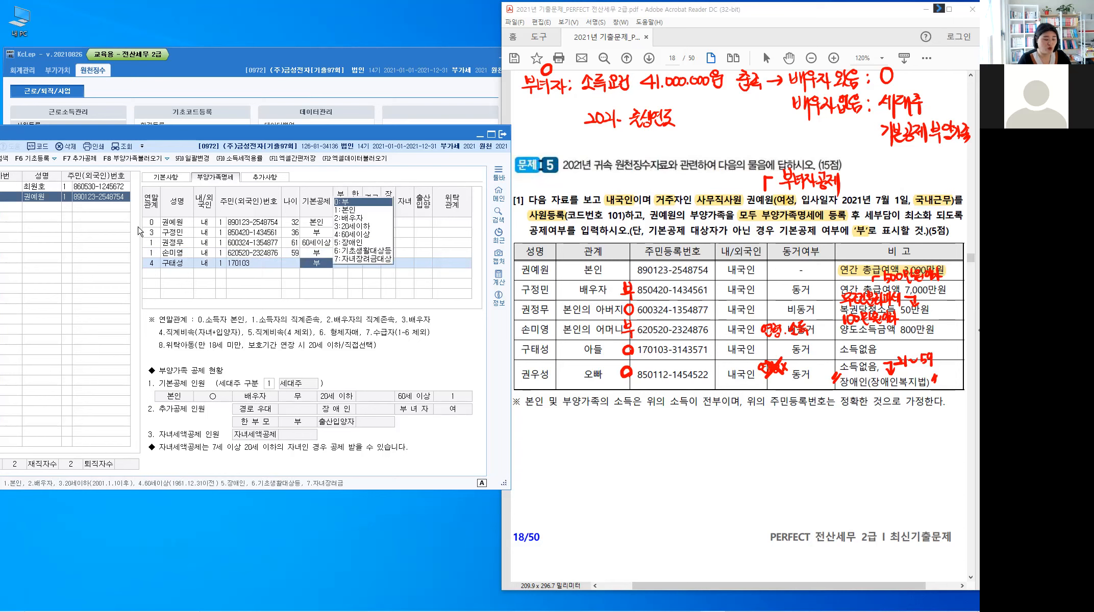
key(Escape)
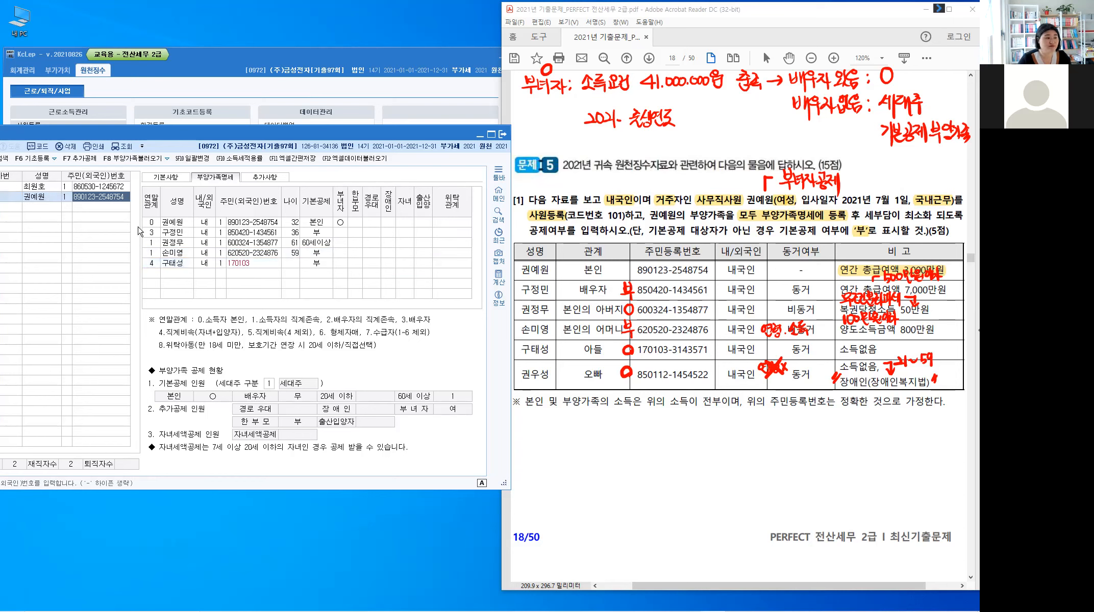
click(271, 268)
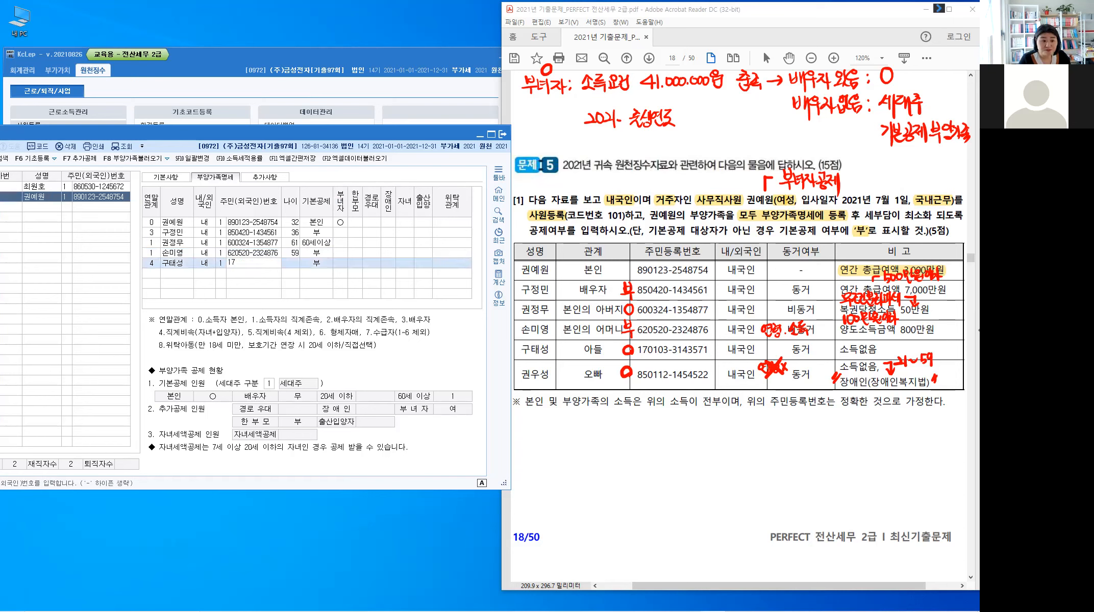
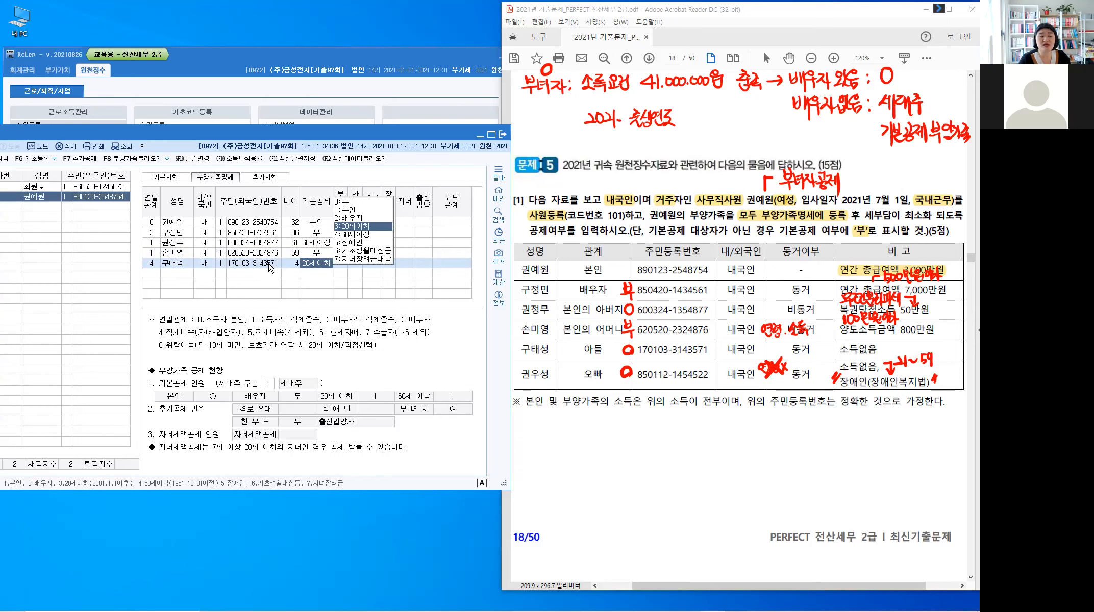
key(Return)
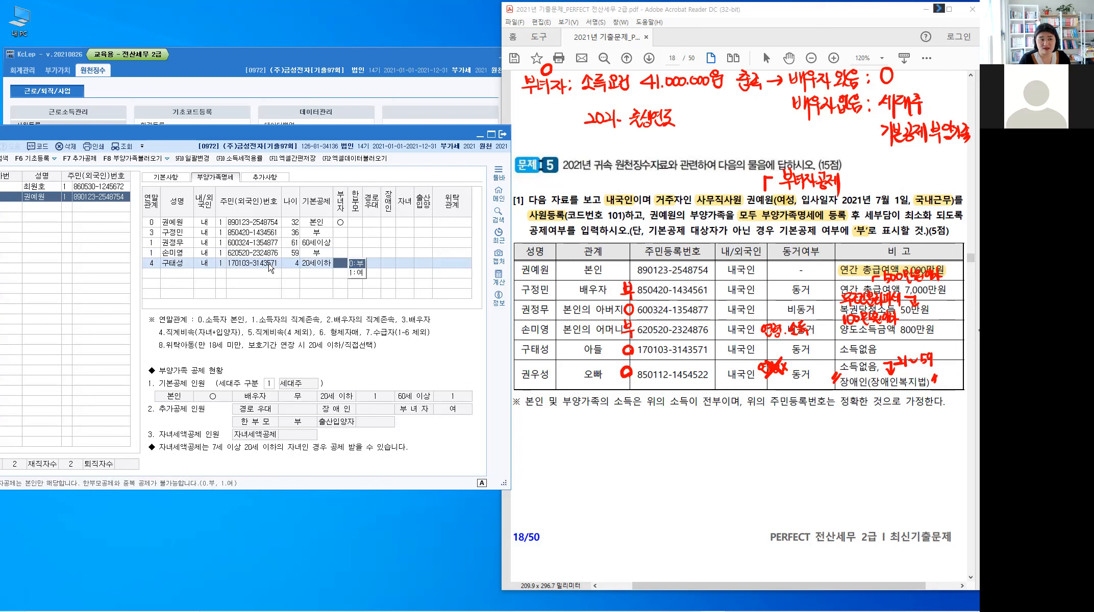
key(Return)
key(Return)
key(Return)
key(Return)
key(Return)
key(Return)
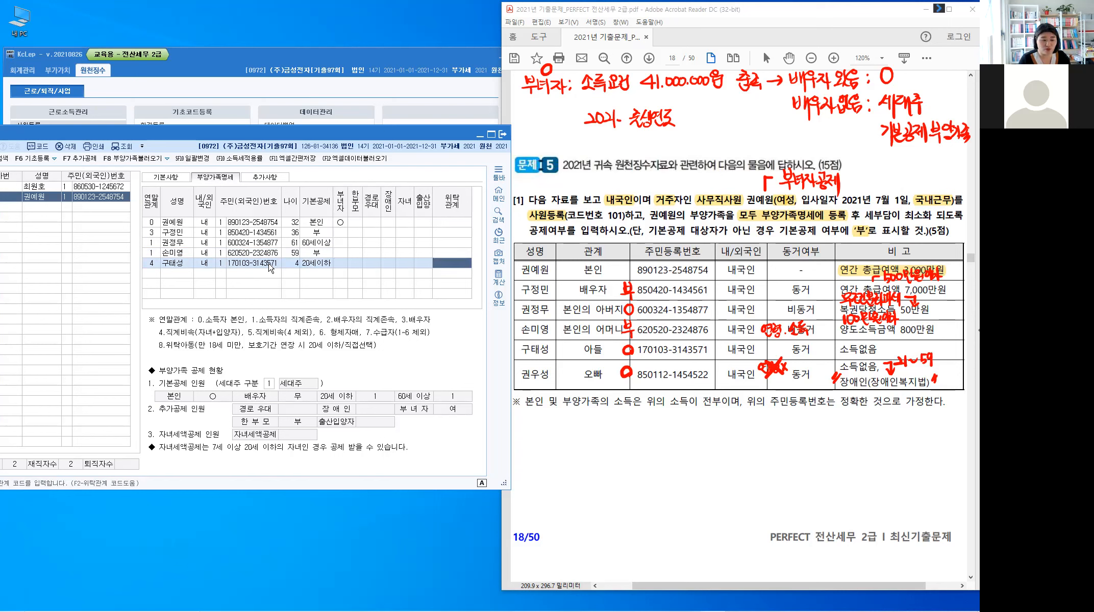
key(Return)
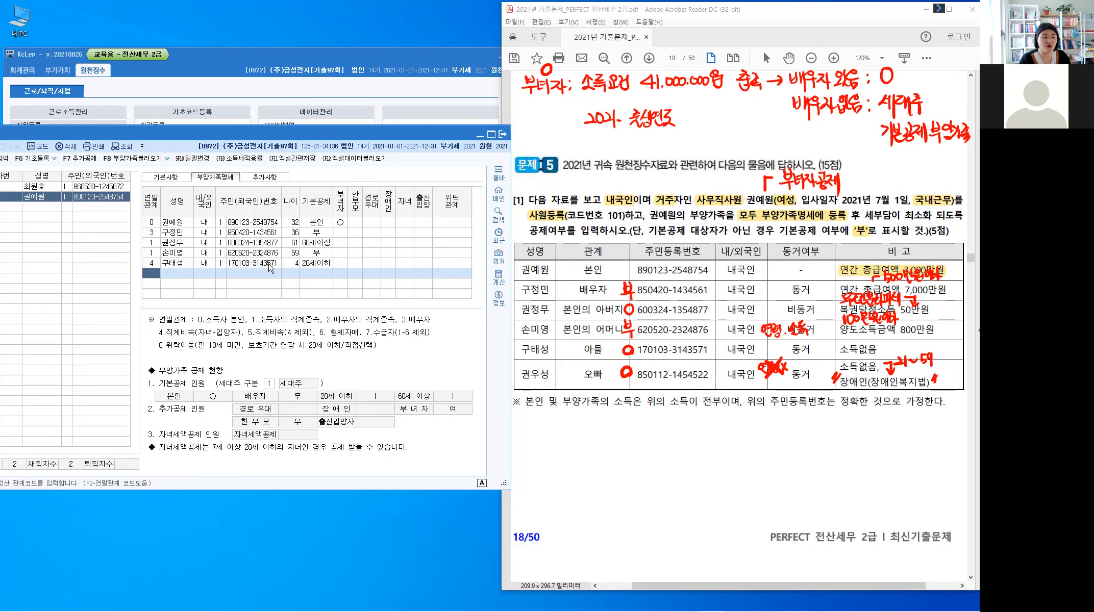
Step: Add the older brother with relation code 6, 내국인, his resident number, and 장애인 deduction type 1
text(6)
key(Return)
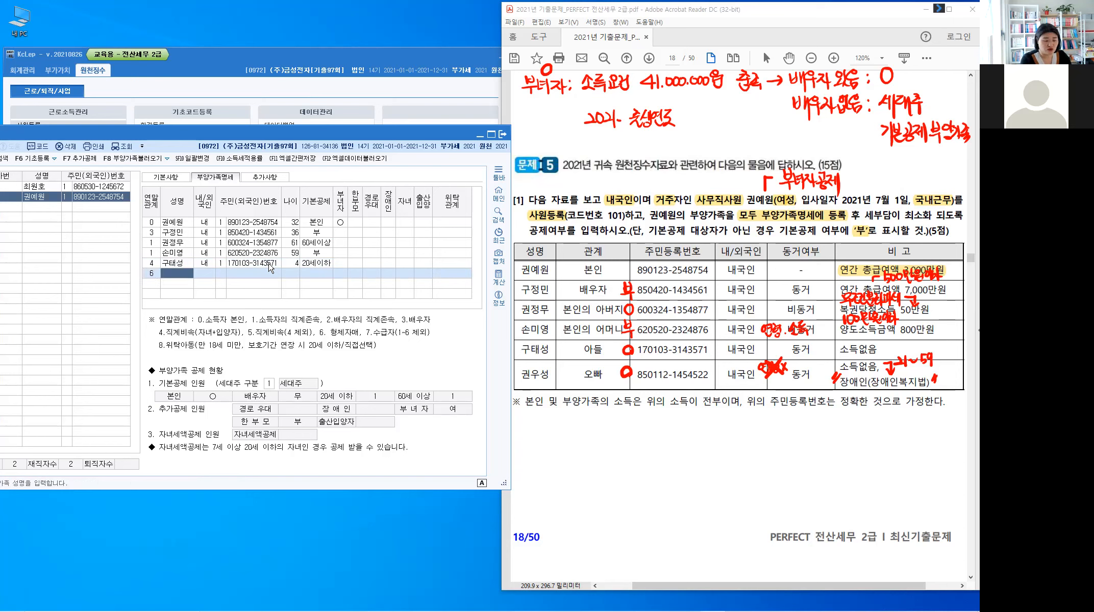
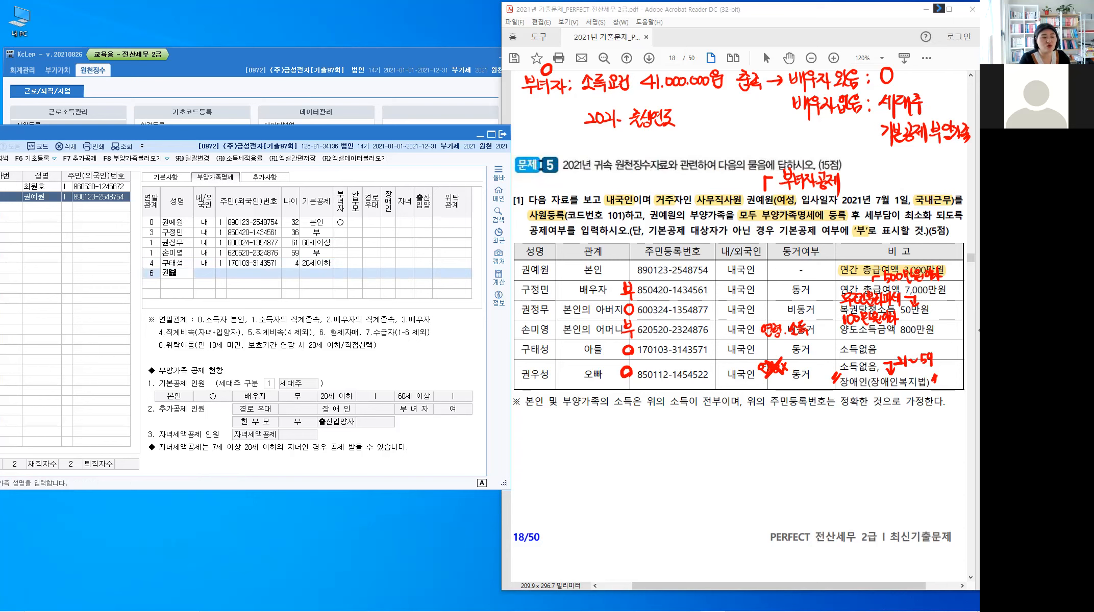
key(Return)
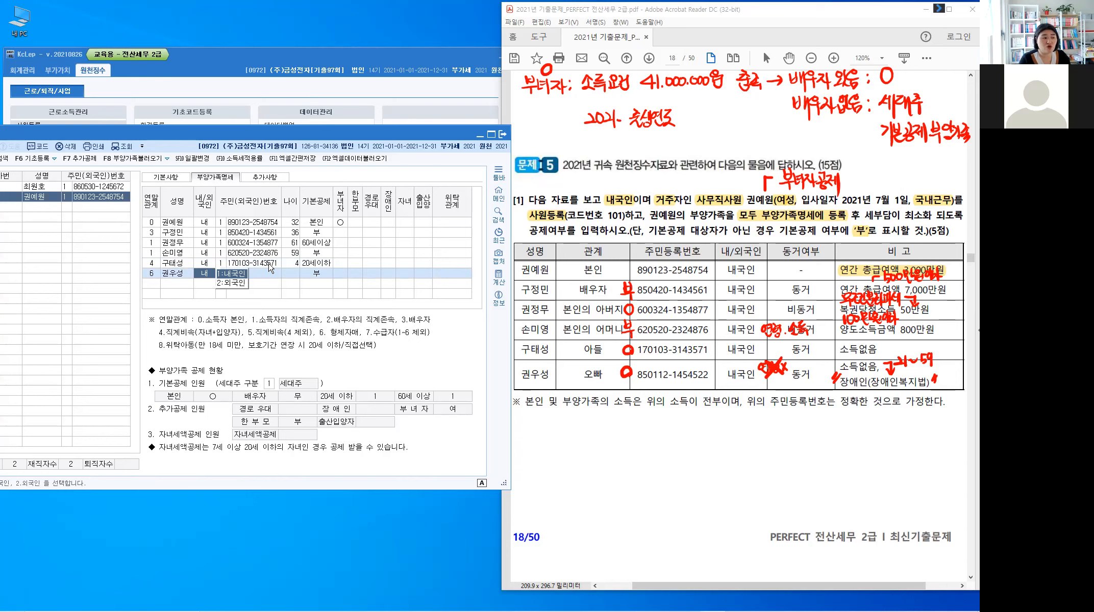
key(Return)
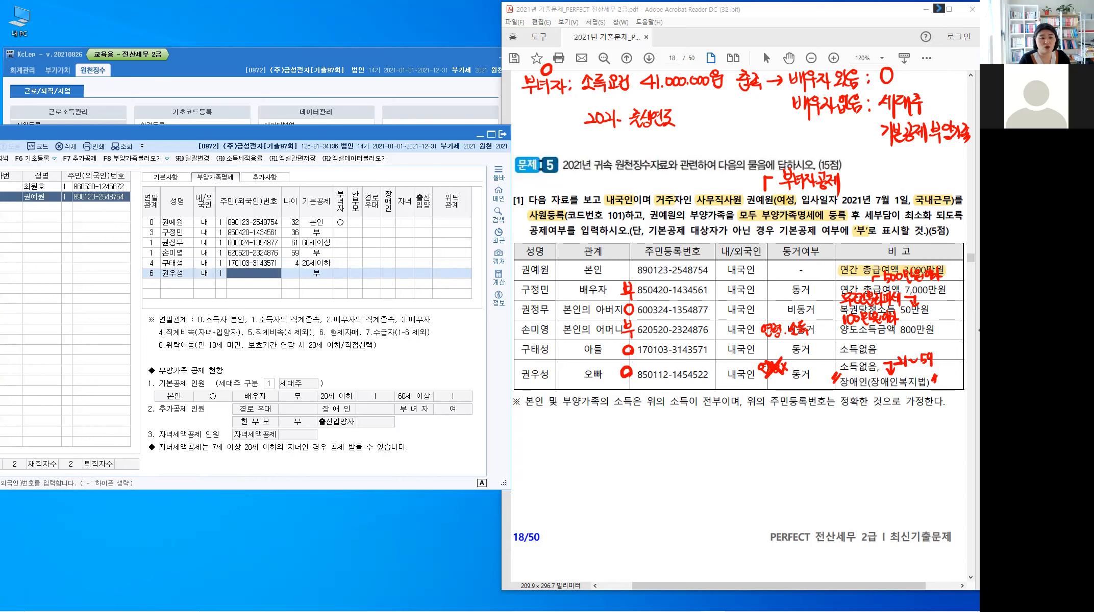
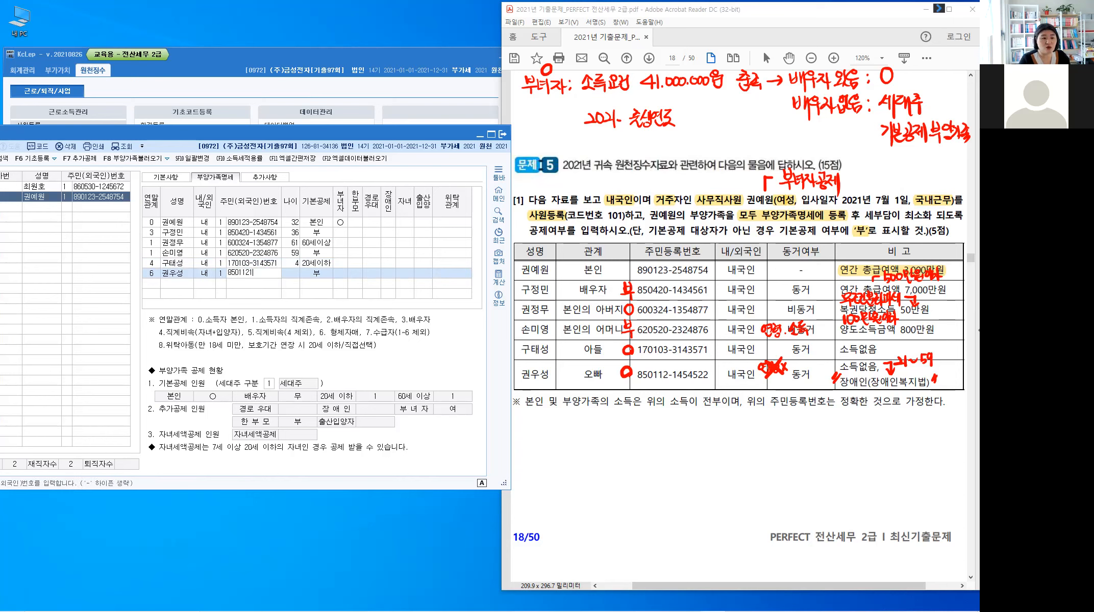
key(Return)
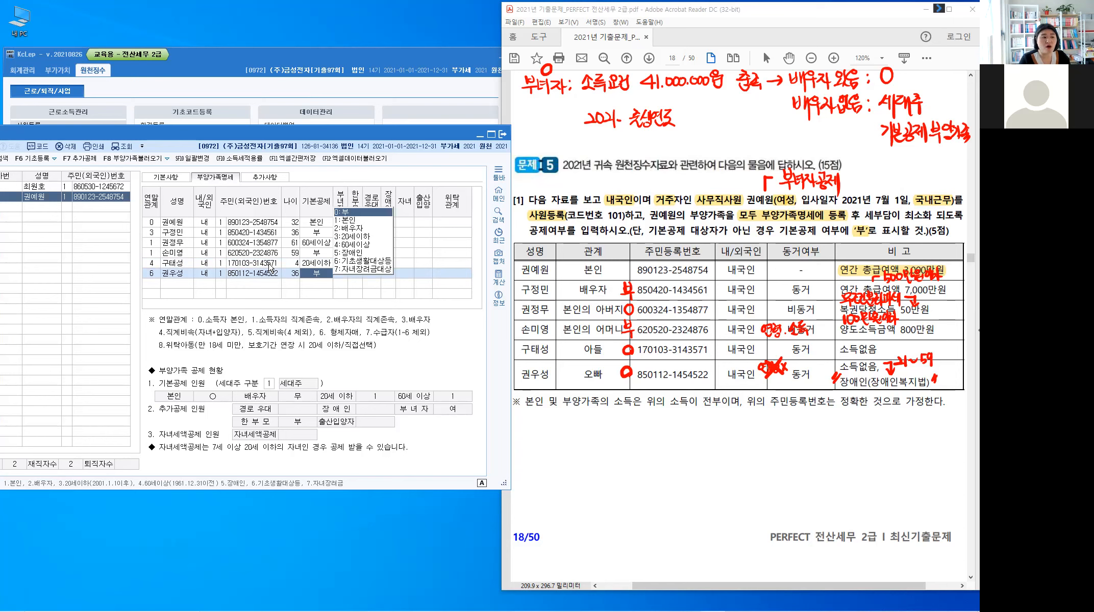
key(Return)
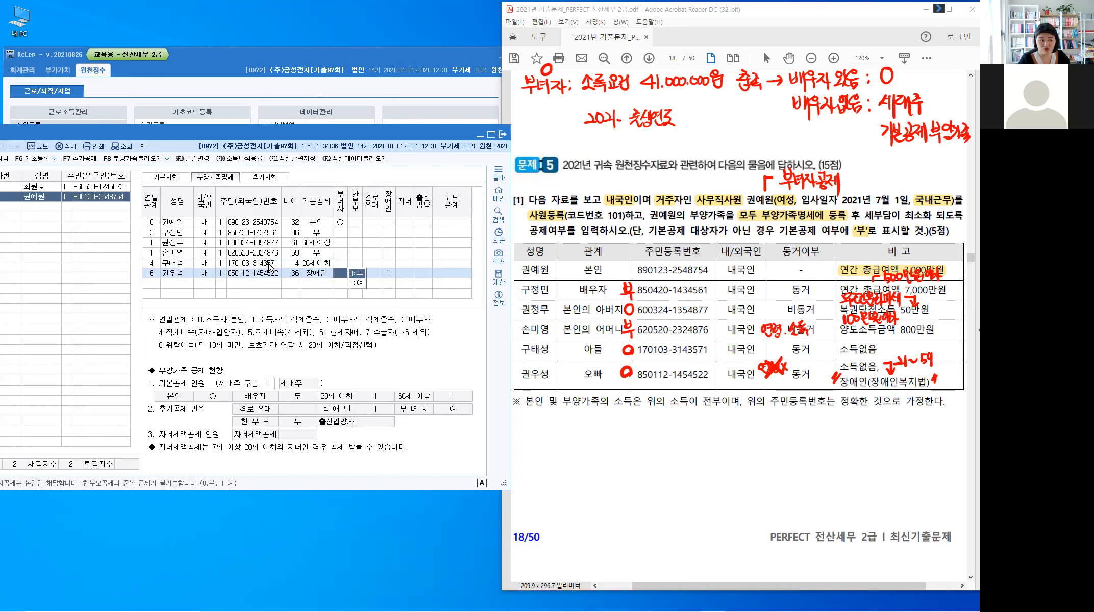
key(Return)
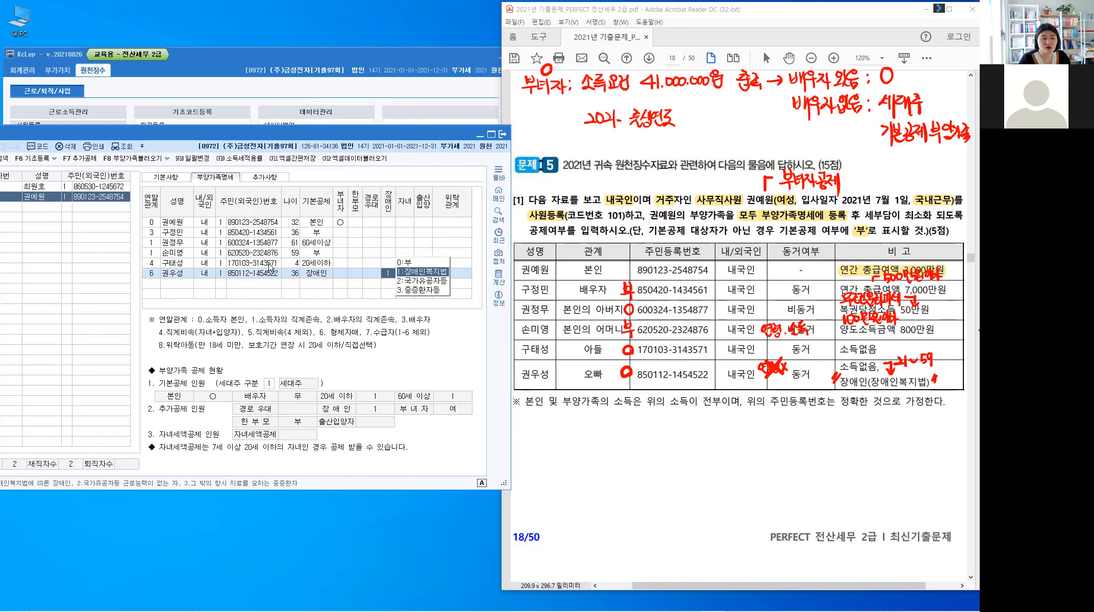
key(Return)
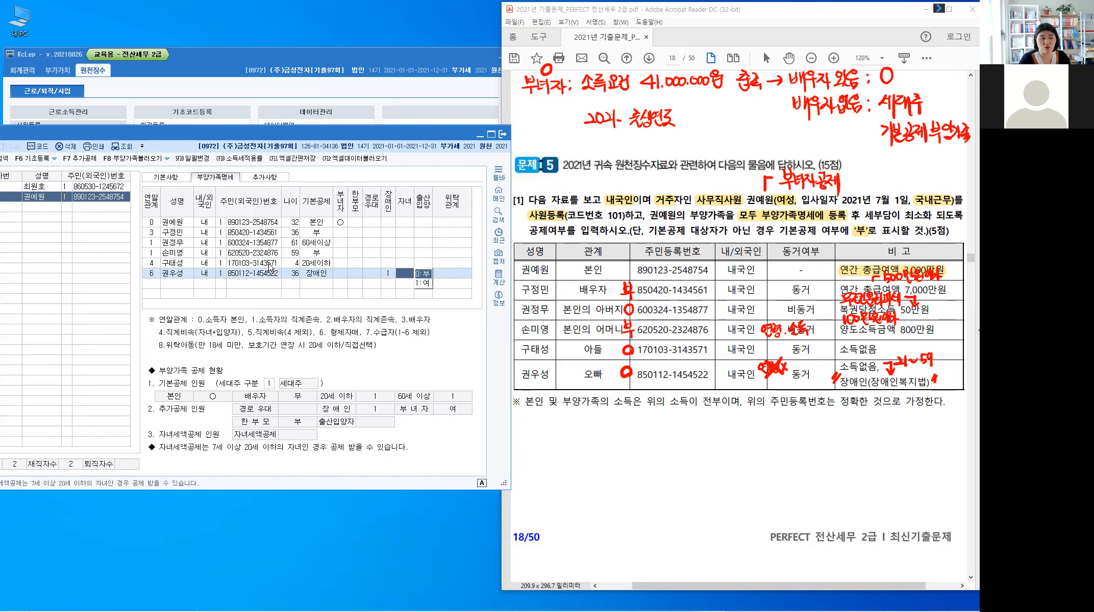
key(Return)
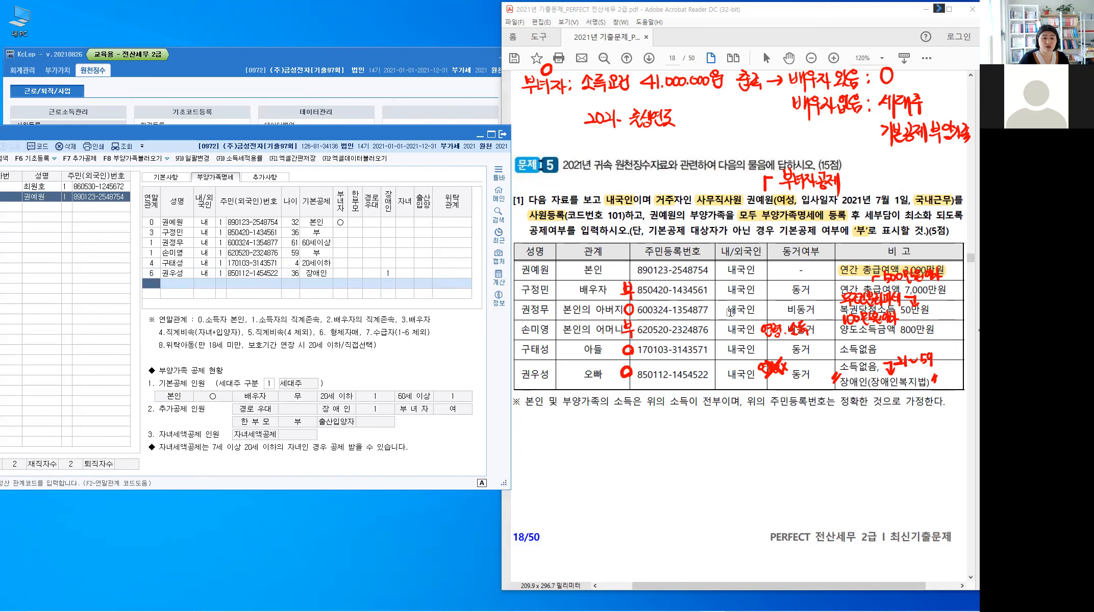
Step: Clear the red pen marks from the PDF and close the 사원등록 window with 종료
click(703, 439)
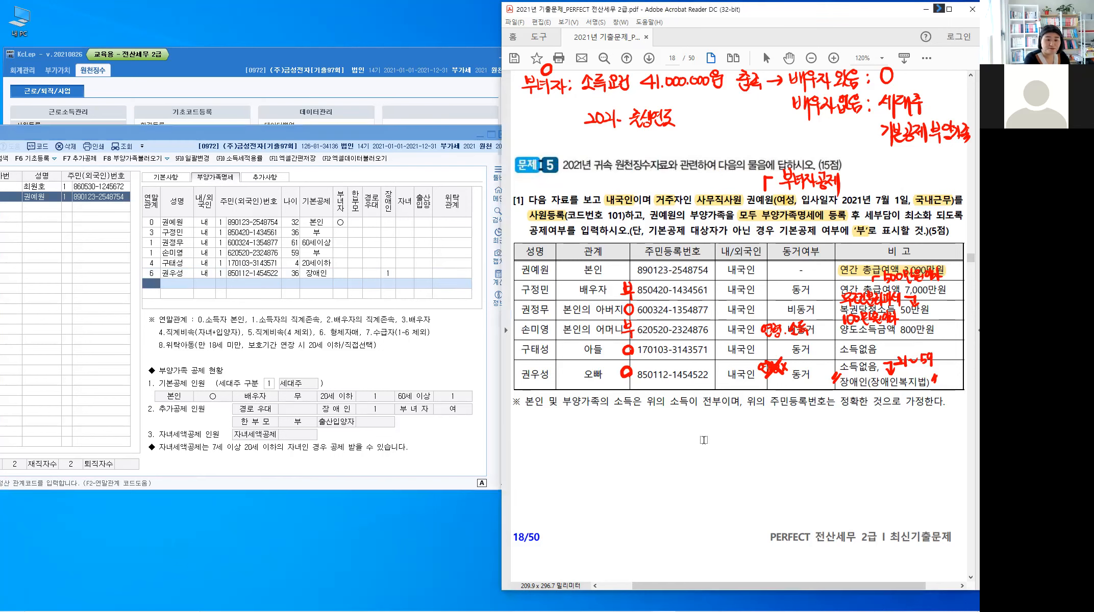
click(6, 320)
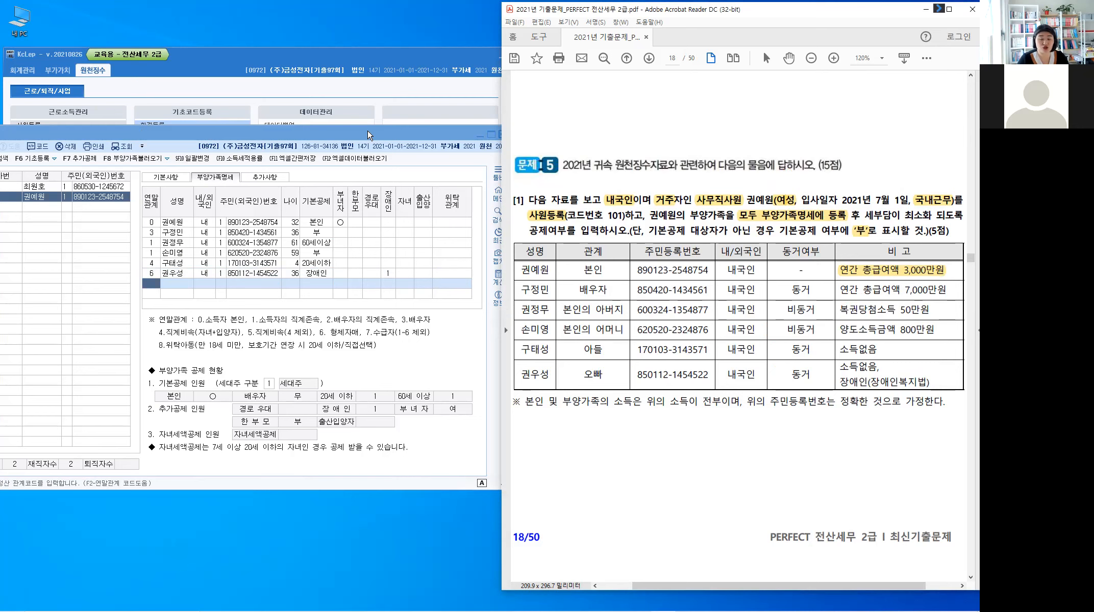
drag(368, 130, 411, 142)
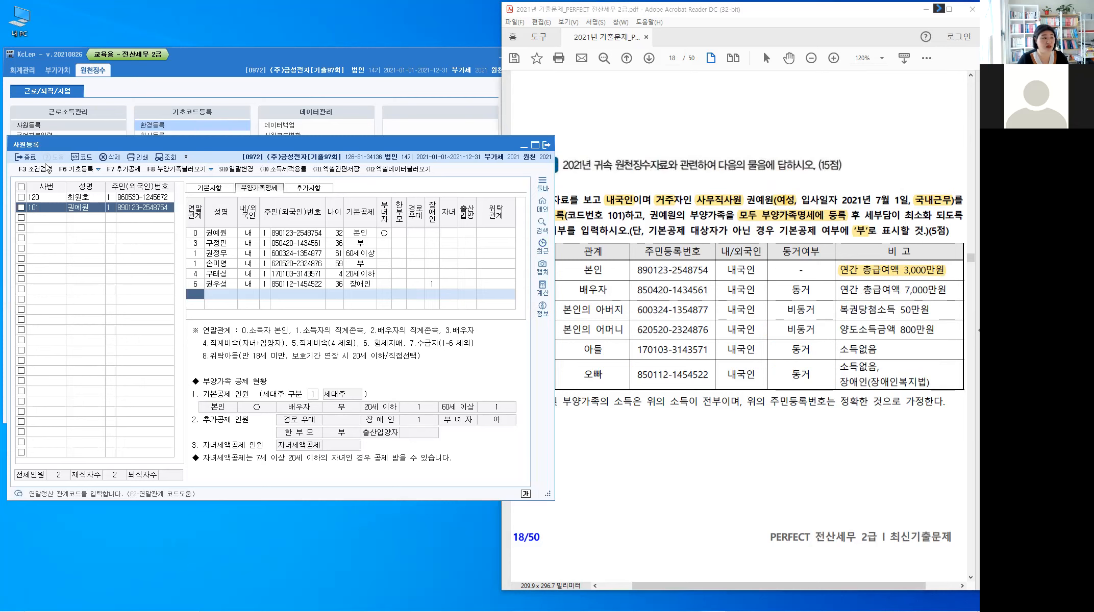
click(26, 157)
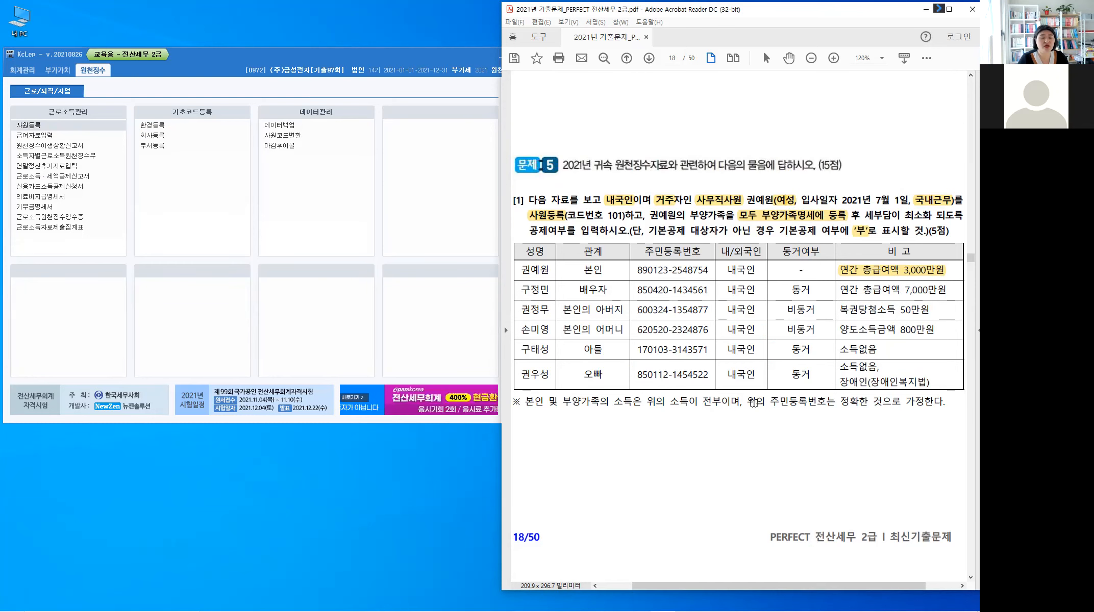
Step: On page 19, highlight 120, 국세청 and [부양가족명세] in yellow
scroll(754, 403, down, 8)
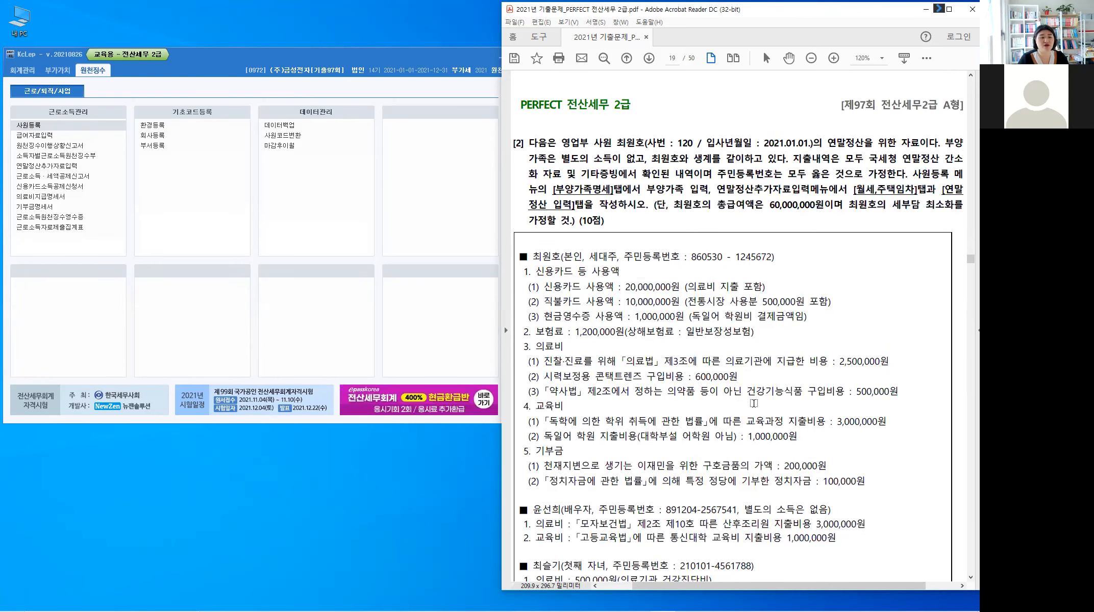
scroll(754, 404, down, 1)
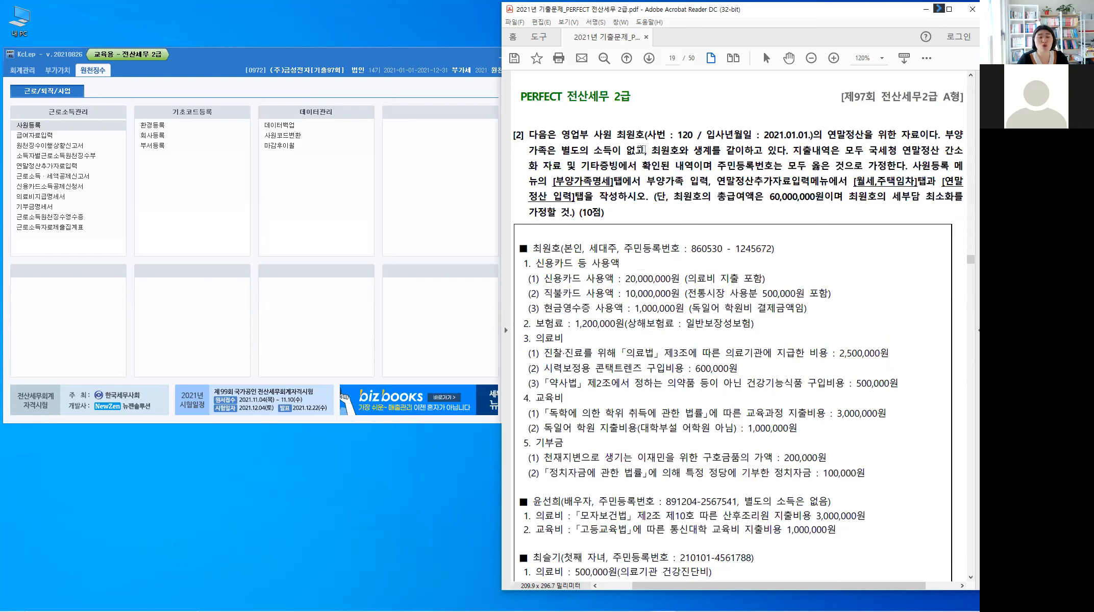
double_click(694, 135)
click(737, 224)
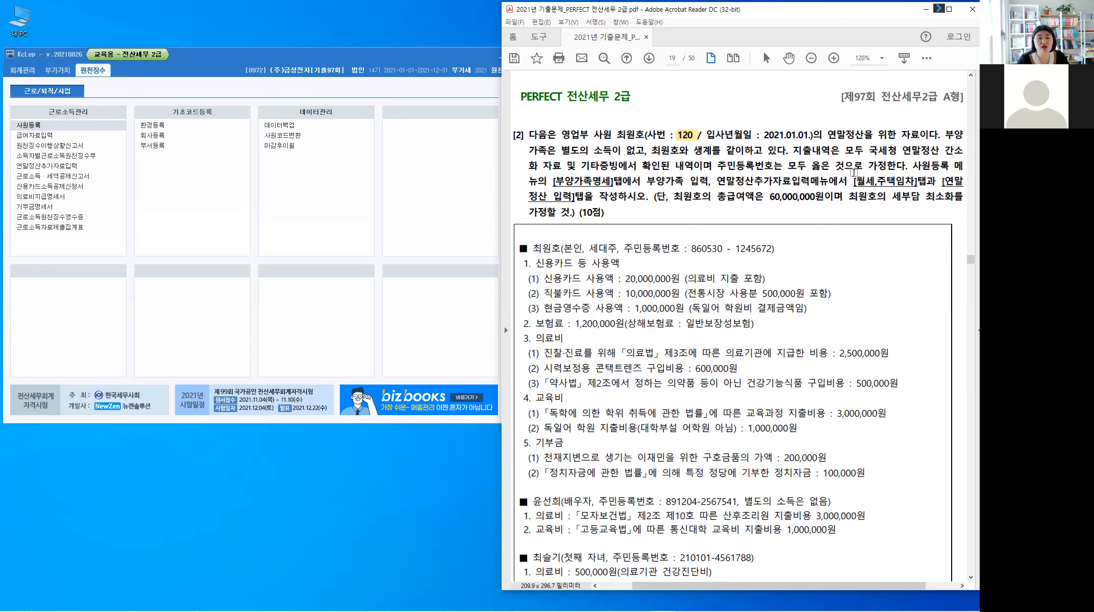
double_click(893, 152)
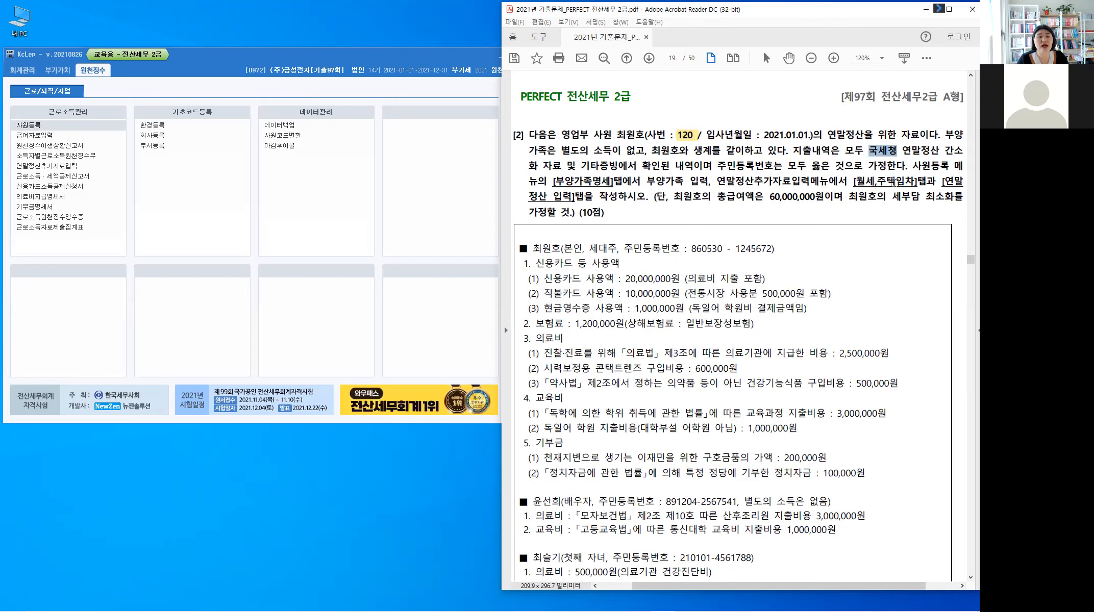
click(809, 281)
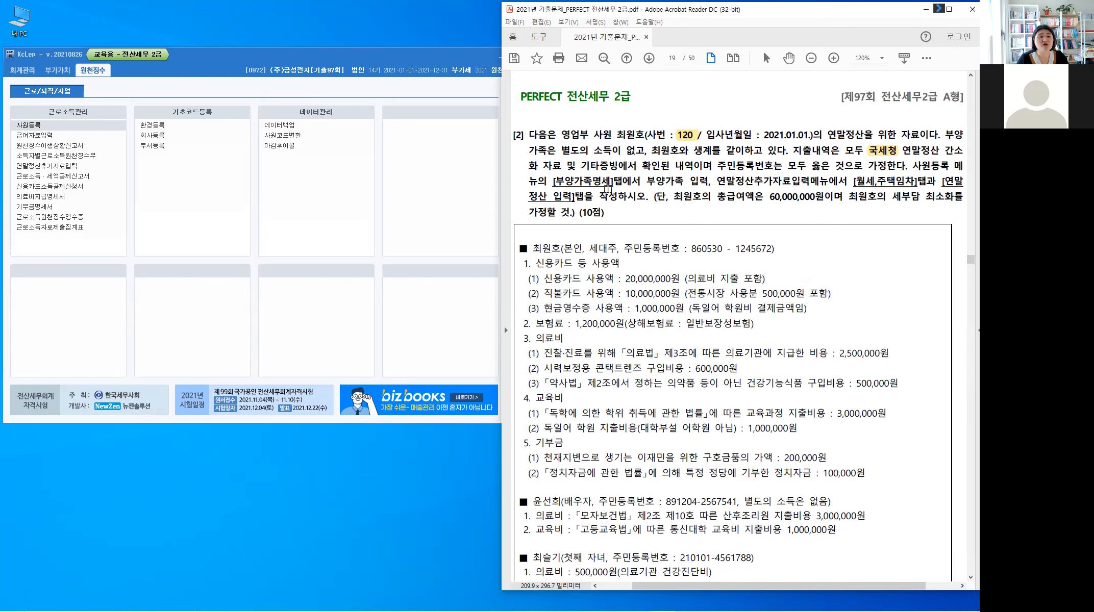
double_click(608, 181)
click(697, 184)
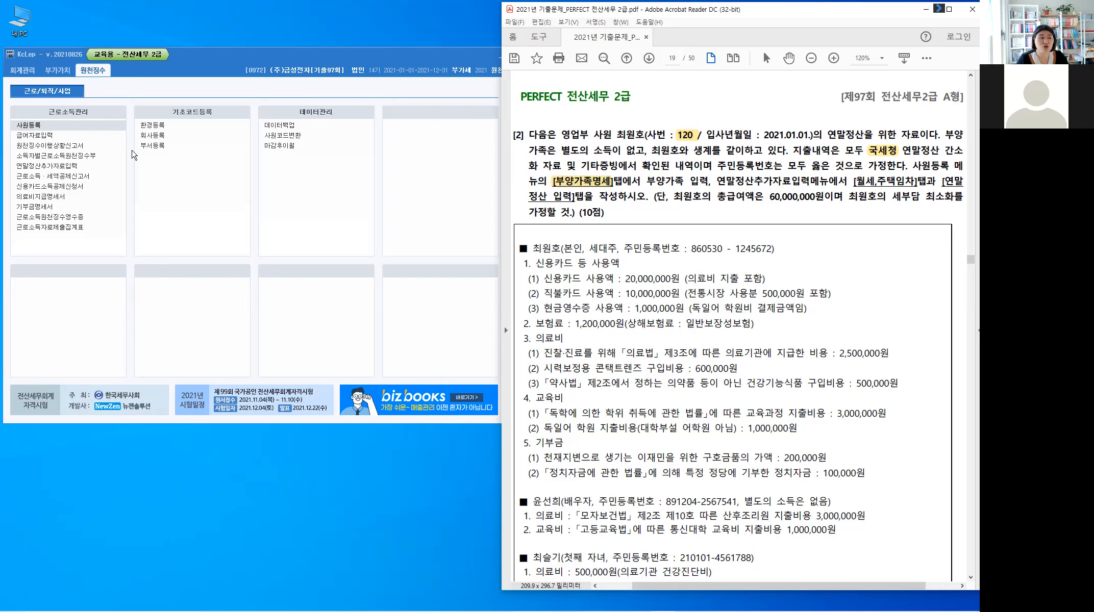
click(27, 127)
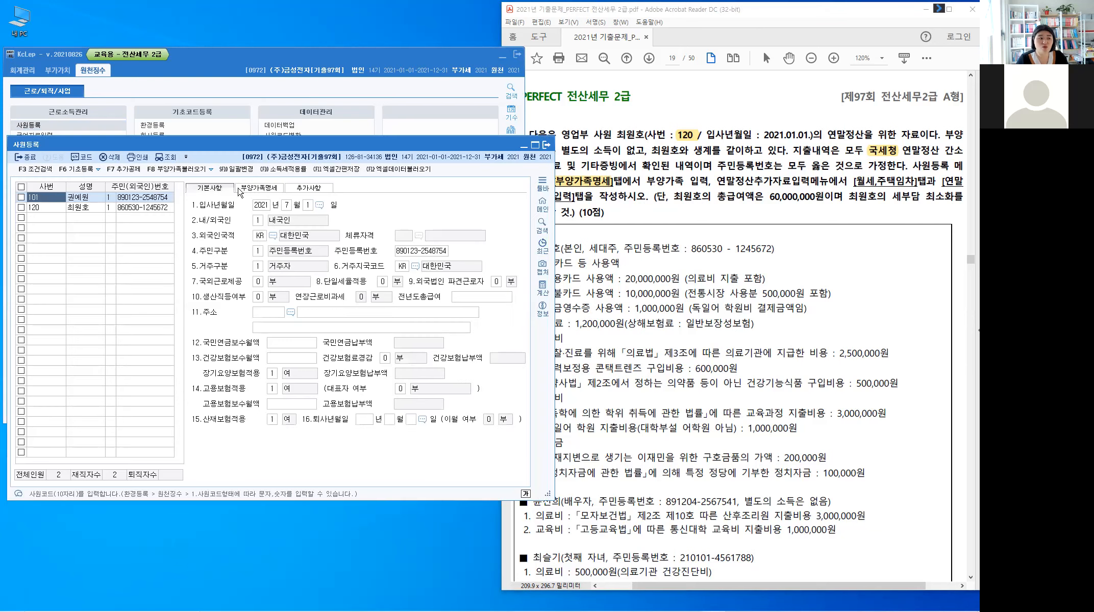
Step: Check the 부양가족명세 tab, then open 연말정산추가자료입력 at its 부양가족 tab
click(259, 188)
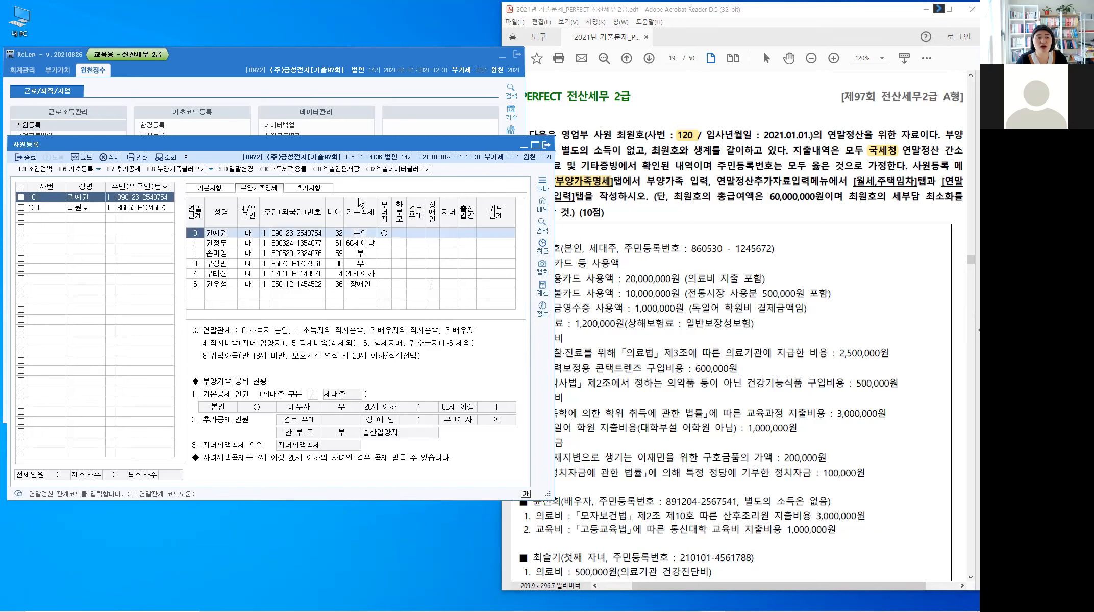
click(300, 99)
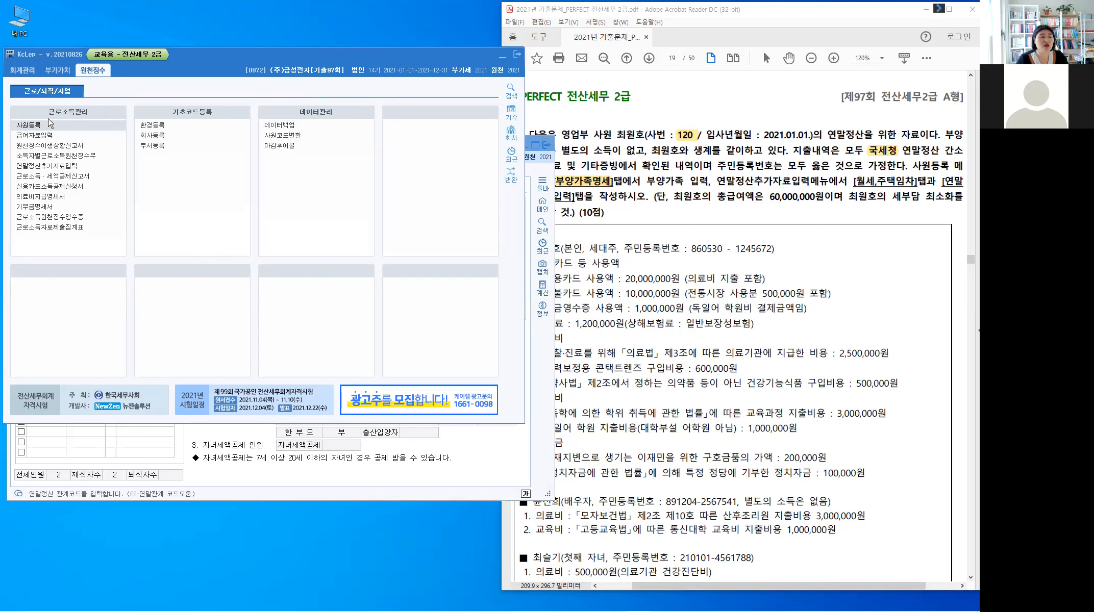
click(47, 166)
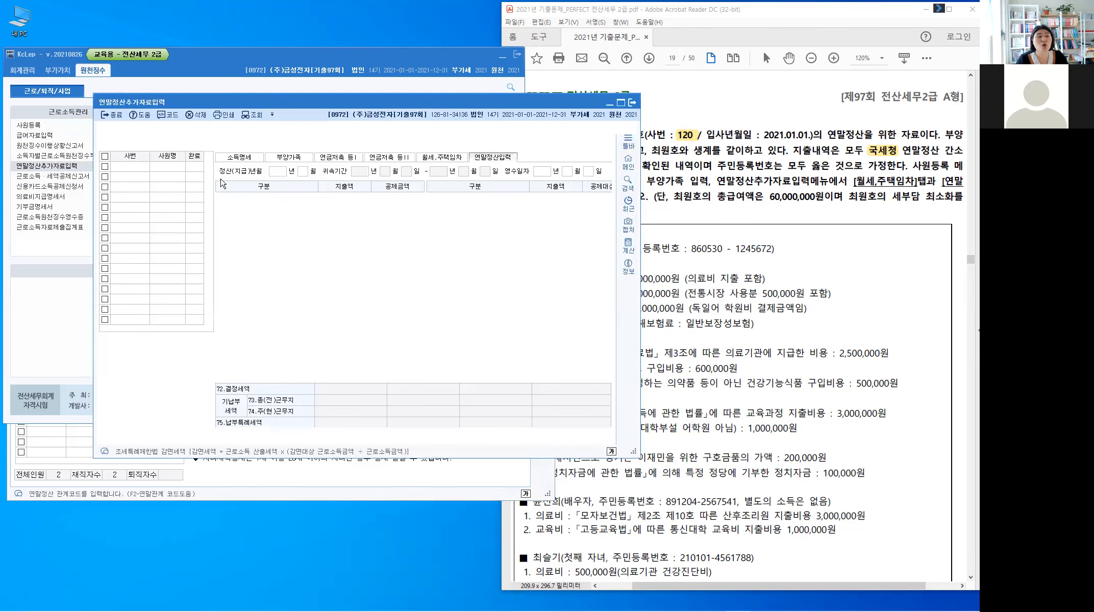
click(284, 159)
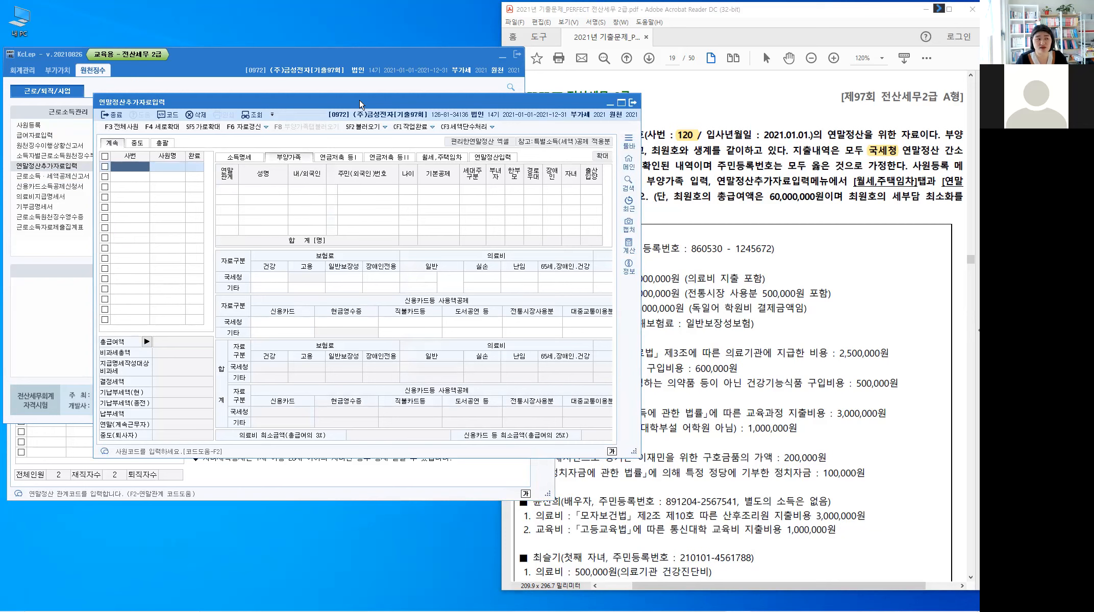
Step: Move the settlement form aside and highlight 사원등록 and [월세,주택임차] in the PDF
drag(268, 100, 178, 100)
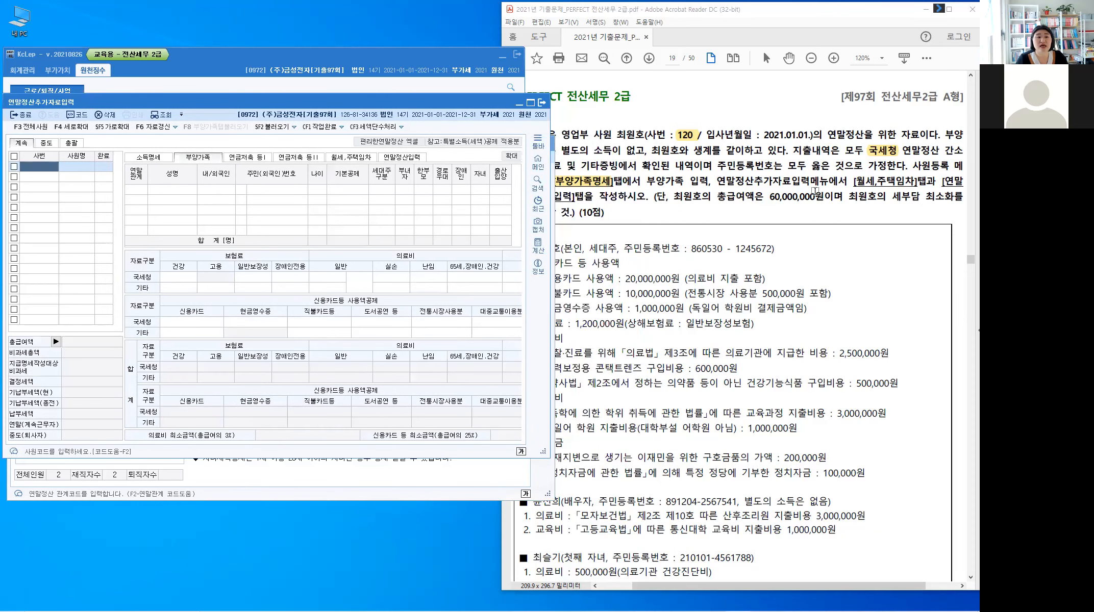
click(814, 191)
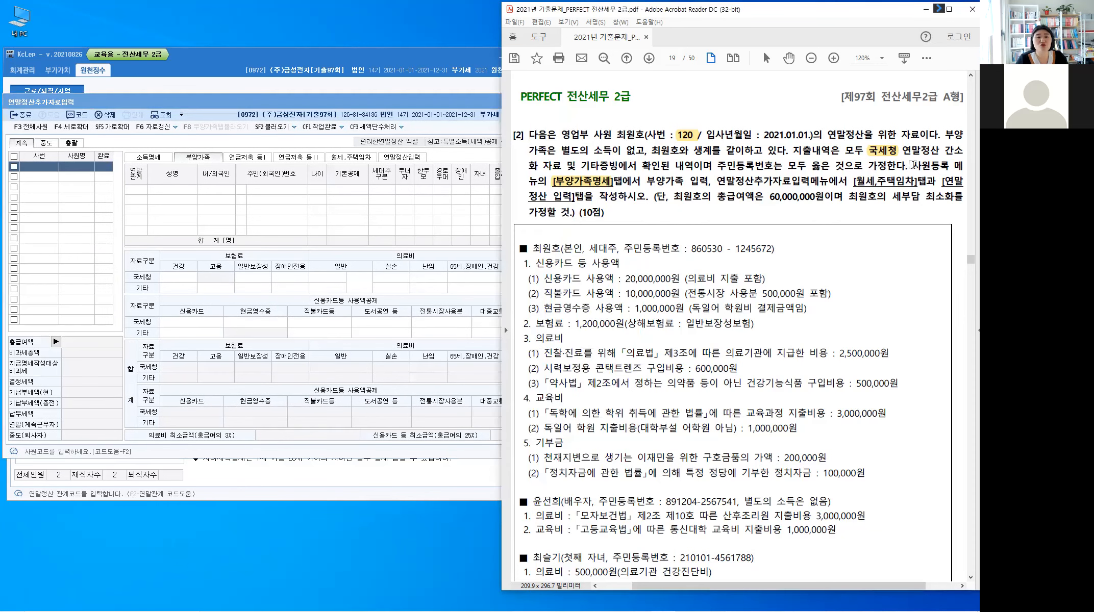
double_click(939, 166)
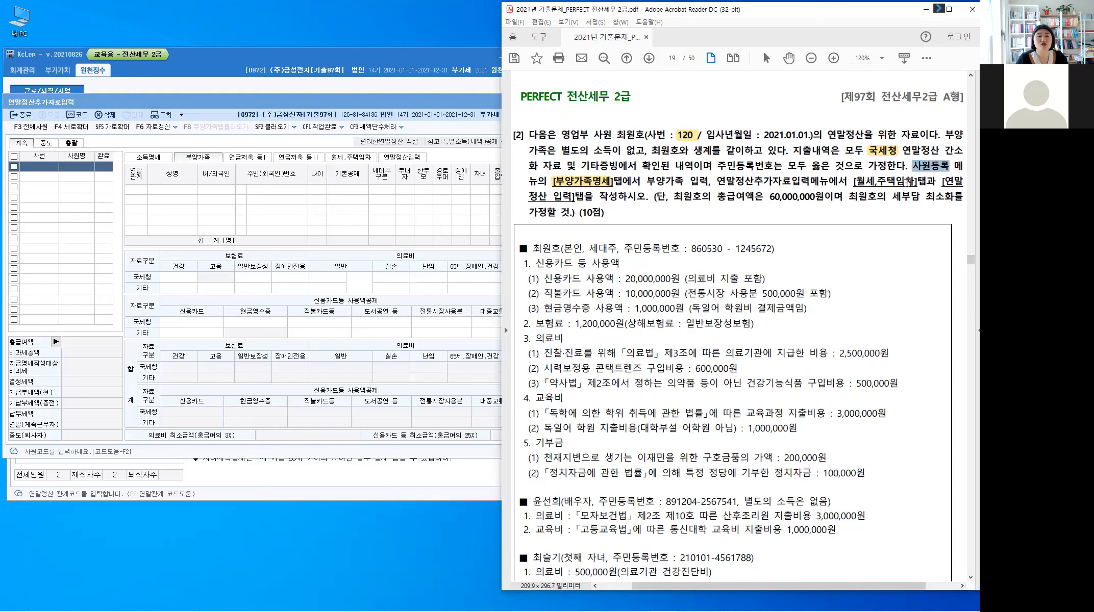
click(916, 188)
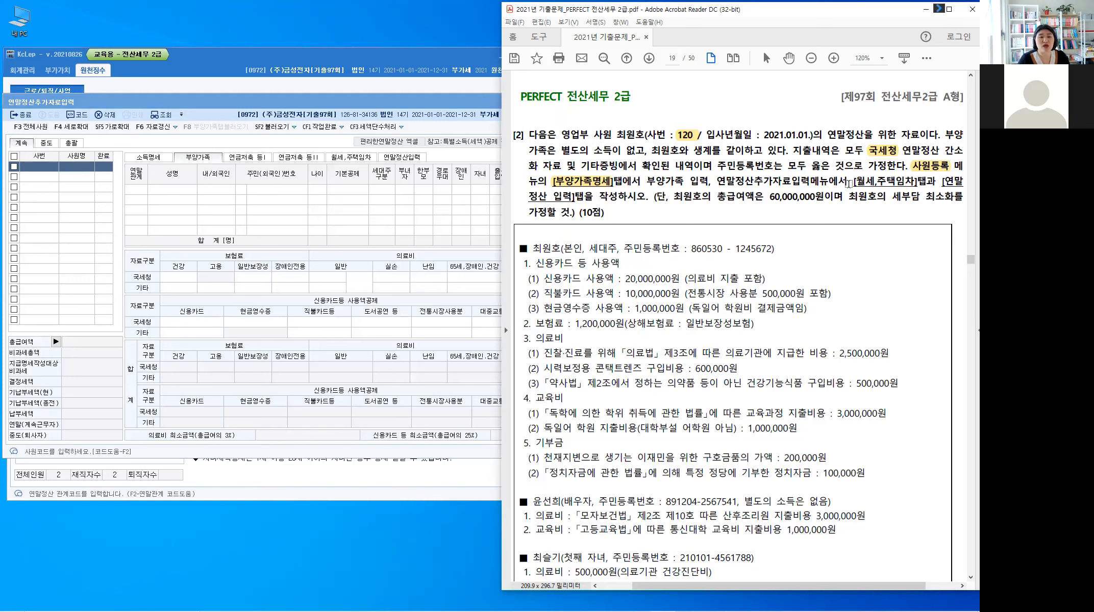
drag(851, 181, 925, 180)
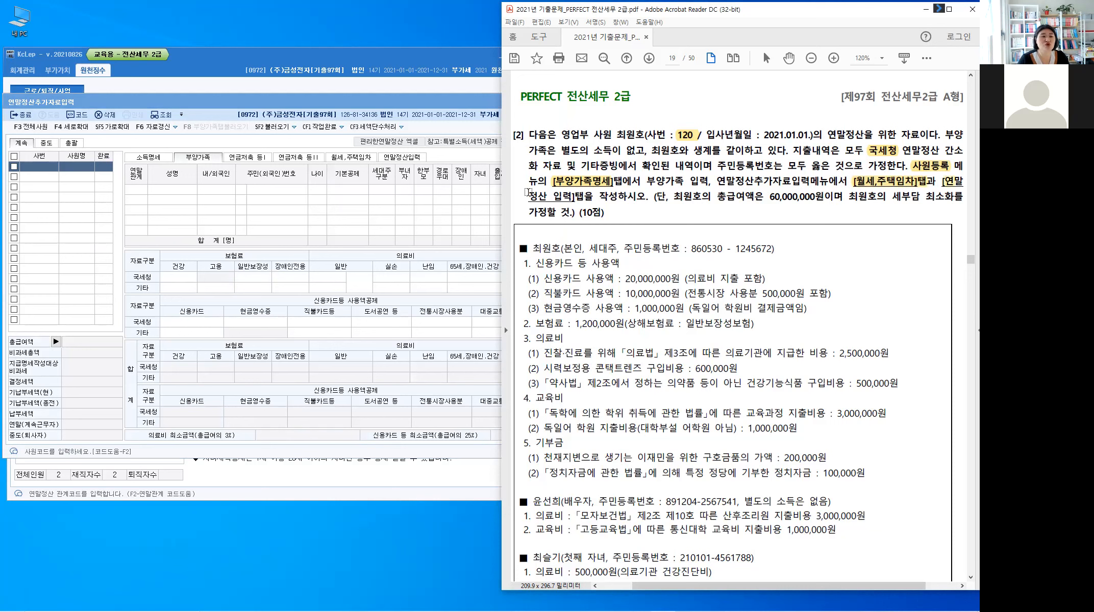
Step: Highlight [연말정산 입력] and the 60,000,000원 total-salary phrase, then scroll further down the problem
drag(529, 197, 574, 198)
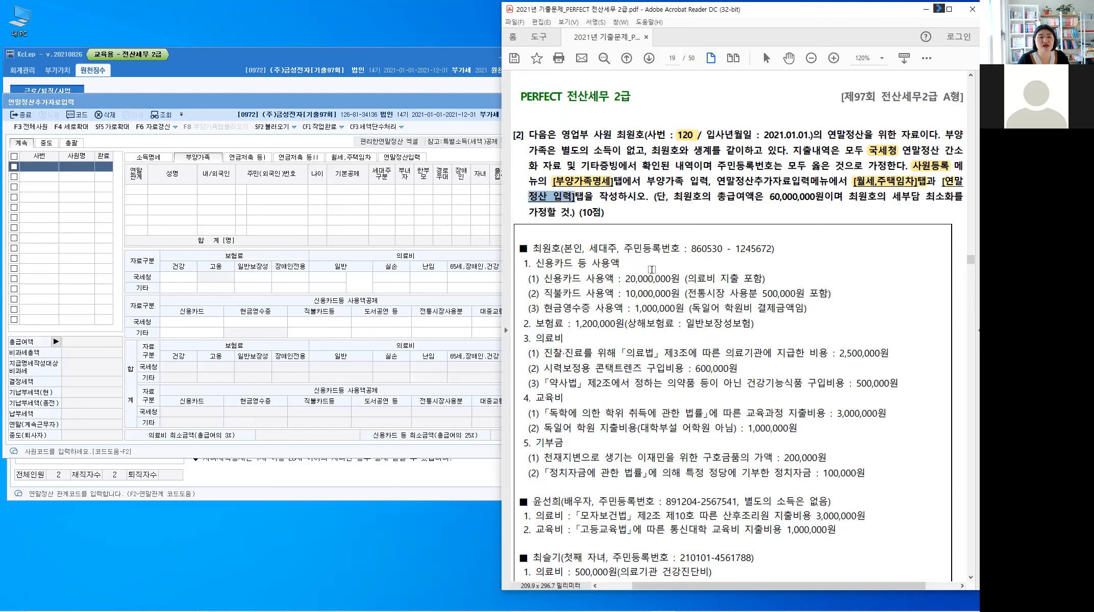
click(652, 269)
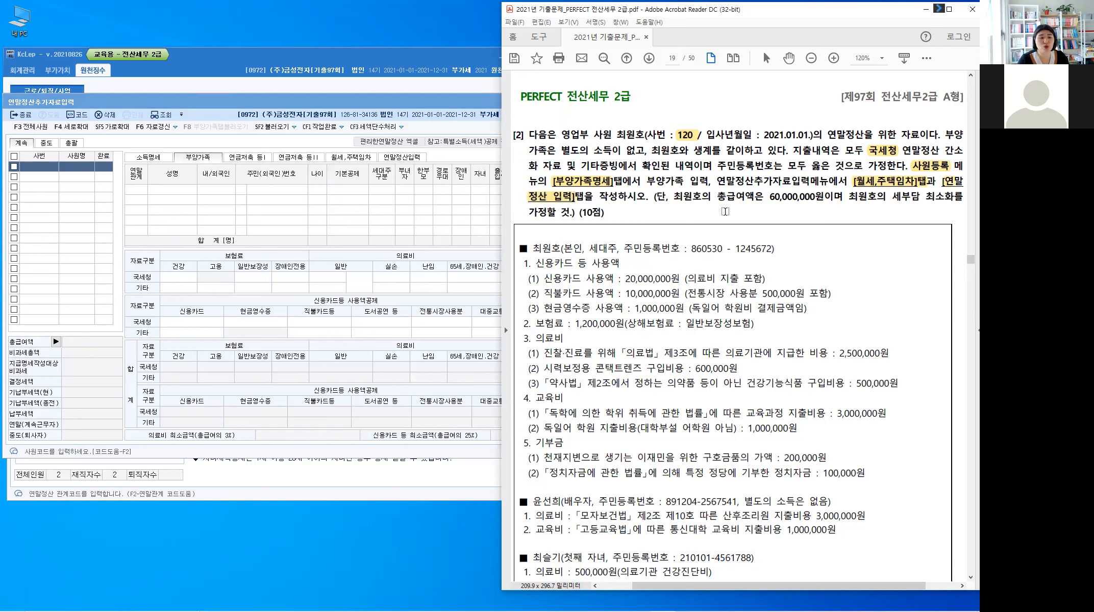
drag(715, 197, 793, 200)
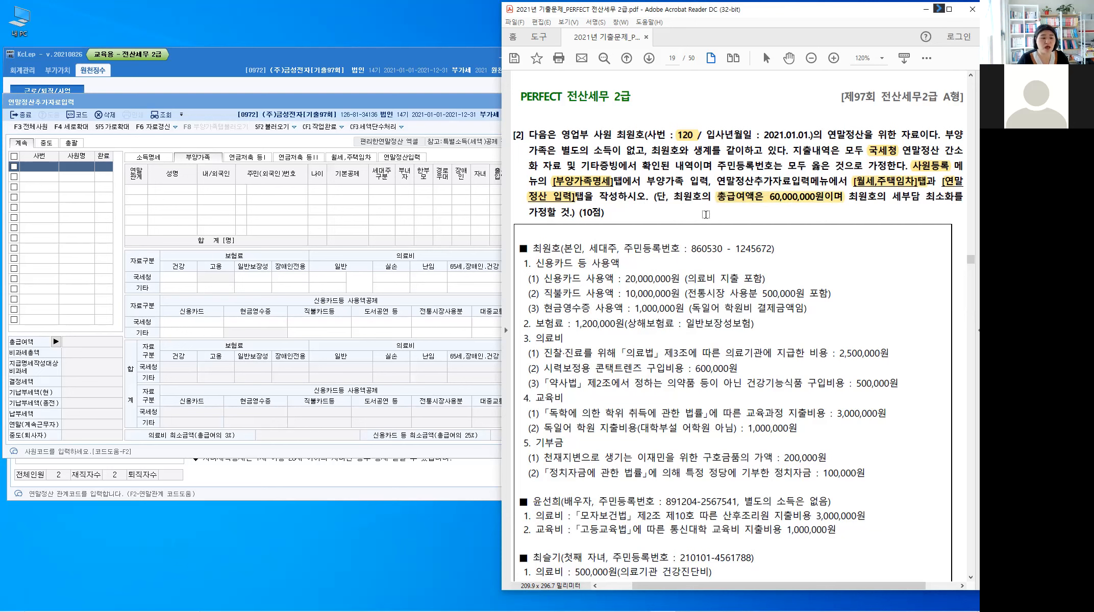
scroll(706, 214, down, 1)
scroll(706, 214, down, 1)
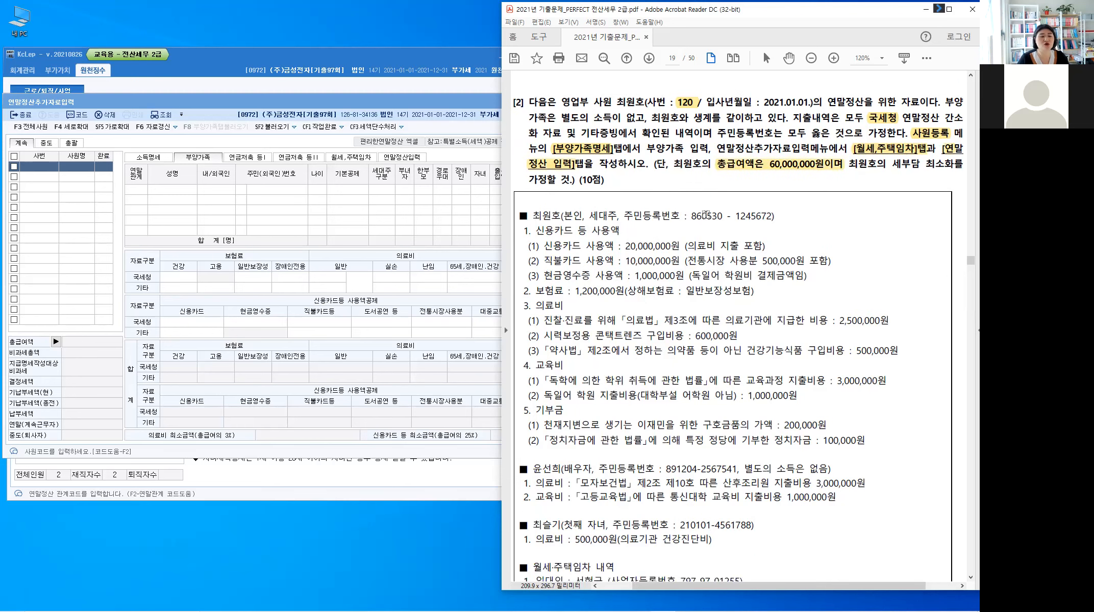
scroll(706, 214, down, 1)
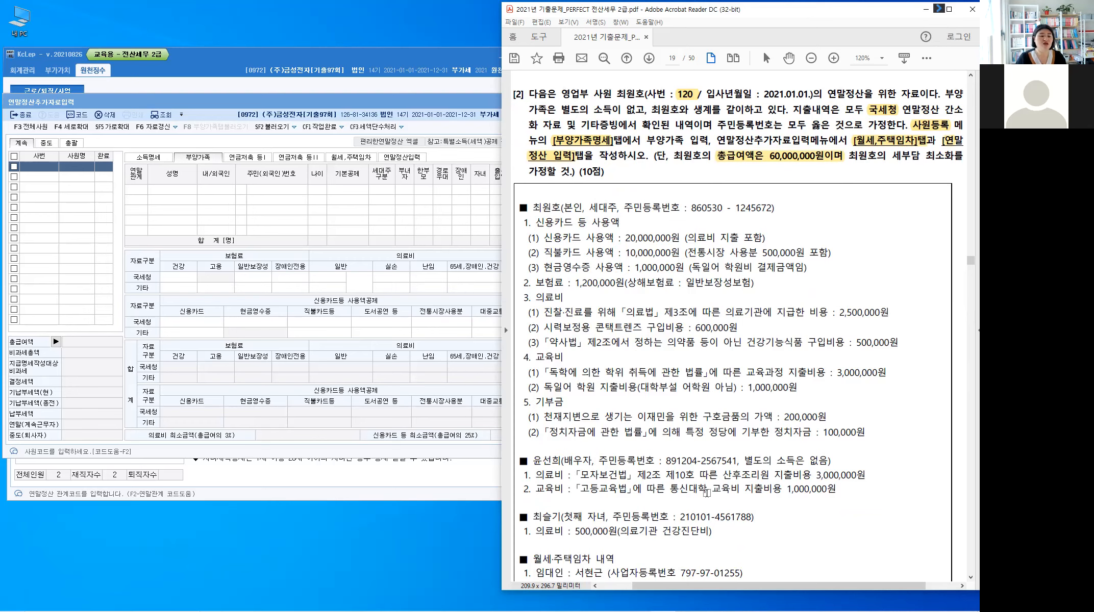
scroll(707, 493, down, 2)
scroll(706, 493, down, 1)
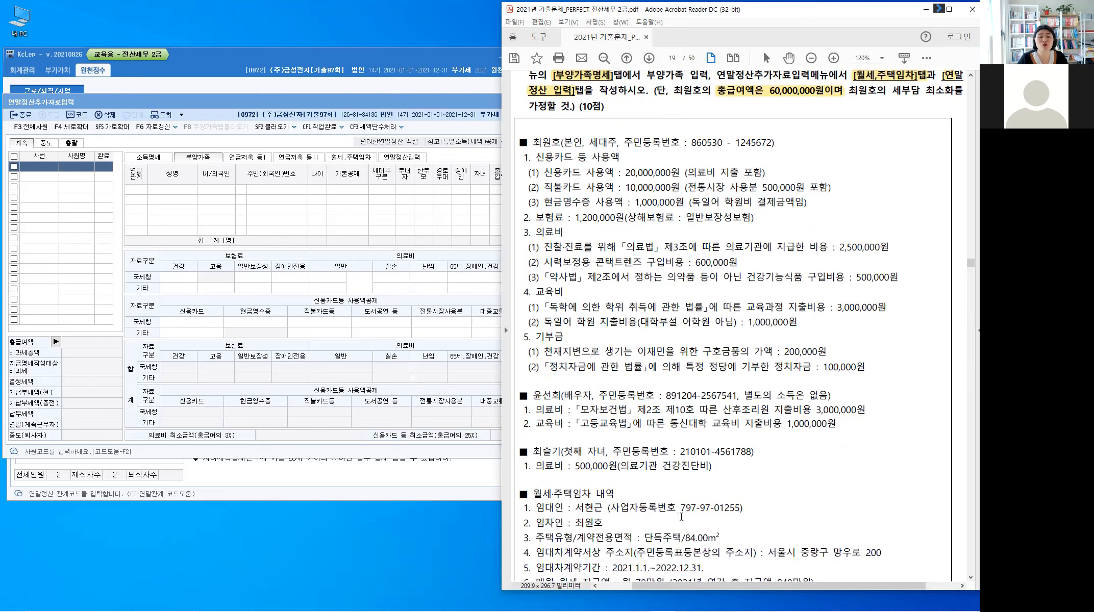
scroll(681, 523, down, 1)
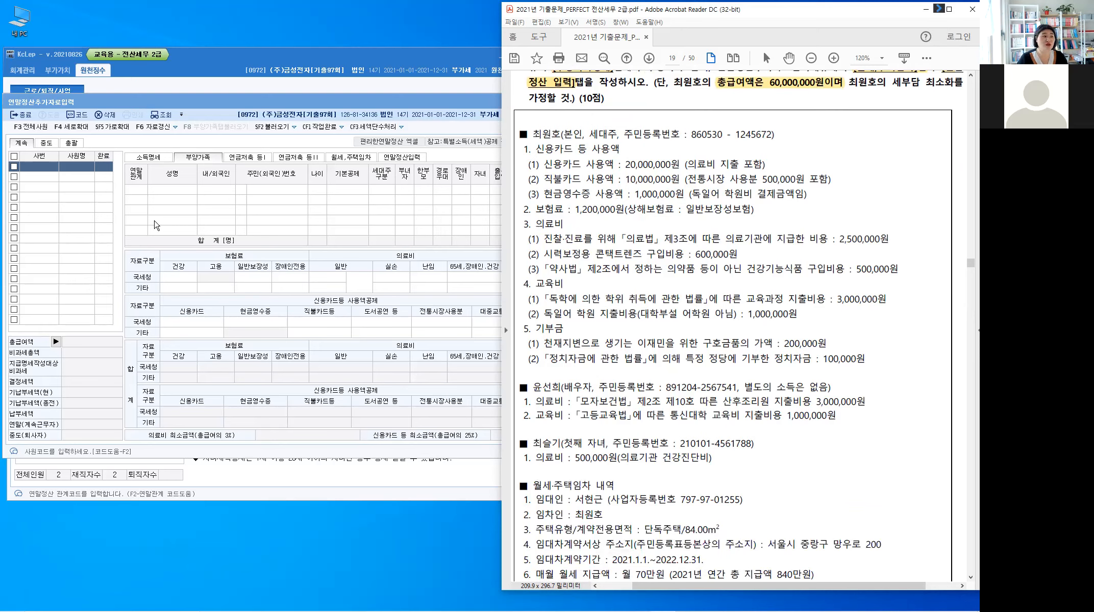
Step: Open employee registration in KcLep on employee 120's dependents and shift the window left
click(197, 82)
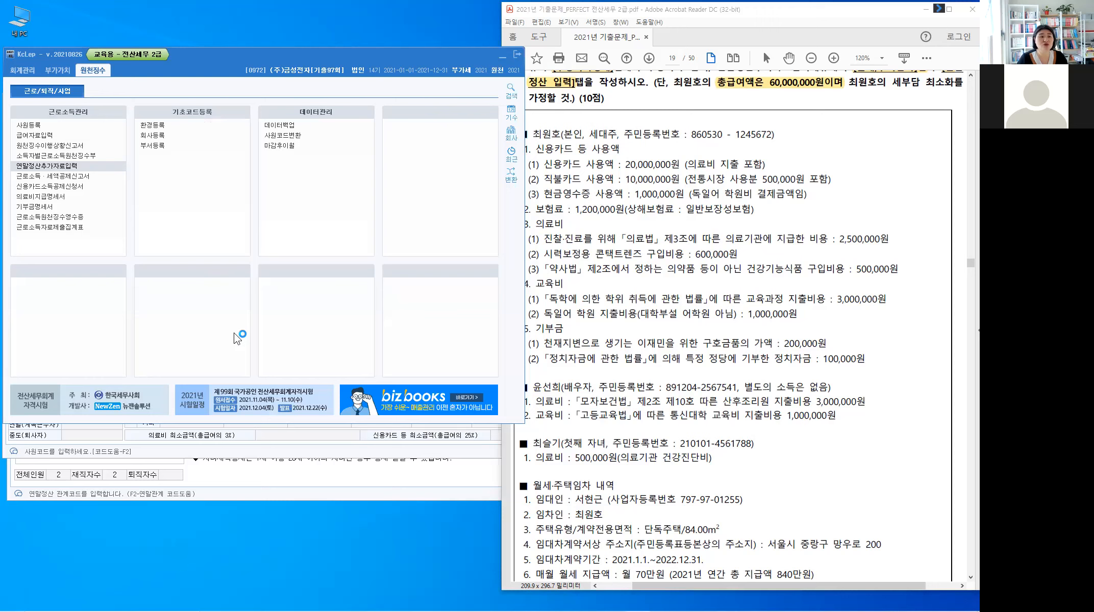
click(28, 124)
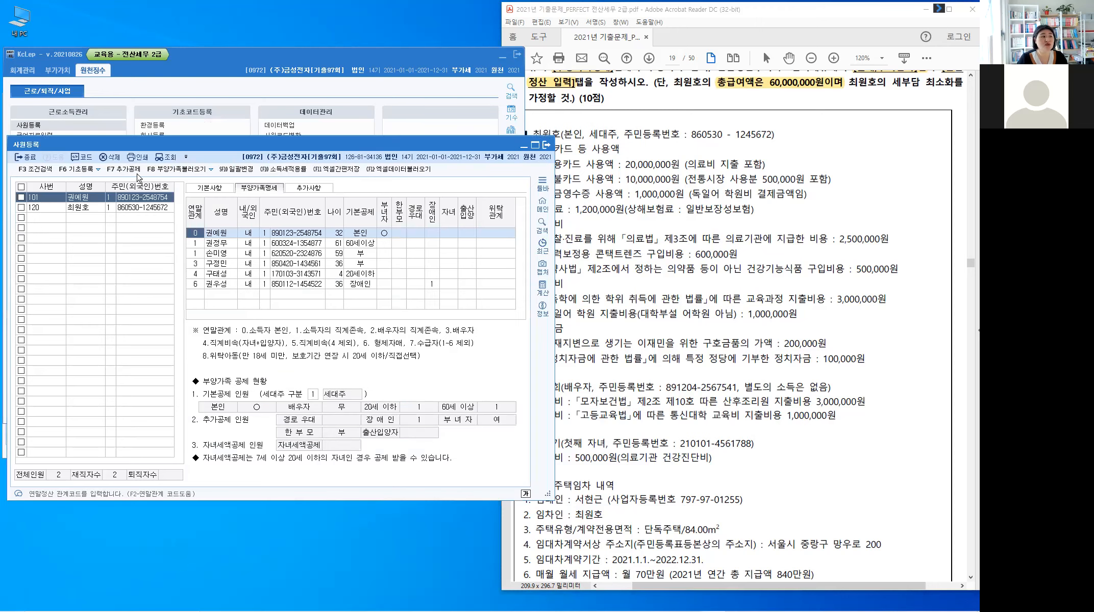
click(46, 207)
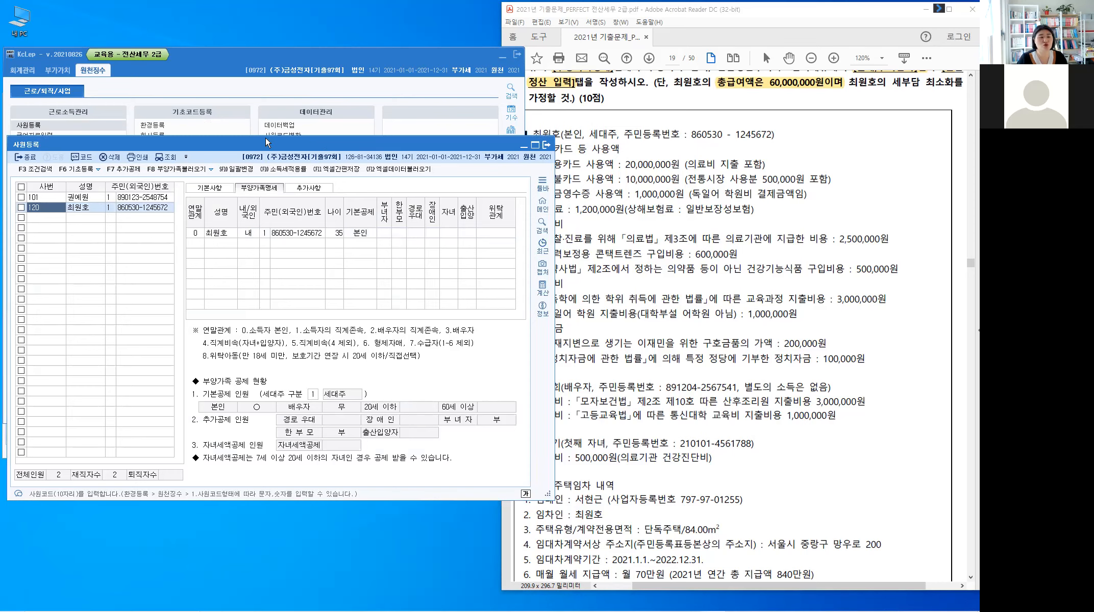
drag(372, 145, 313, 142)
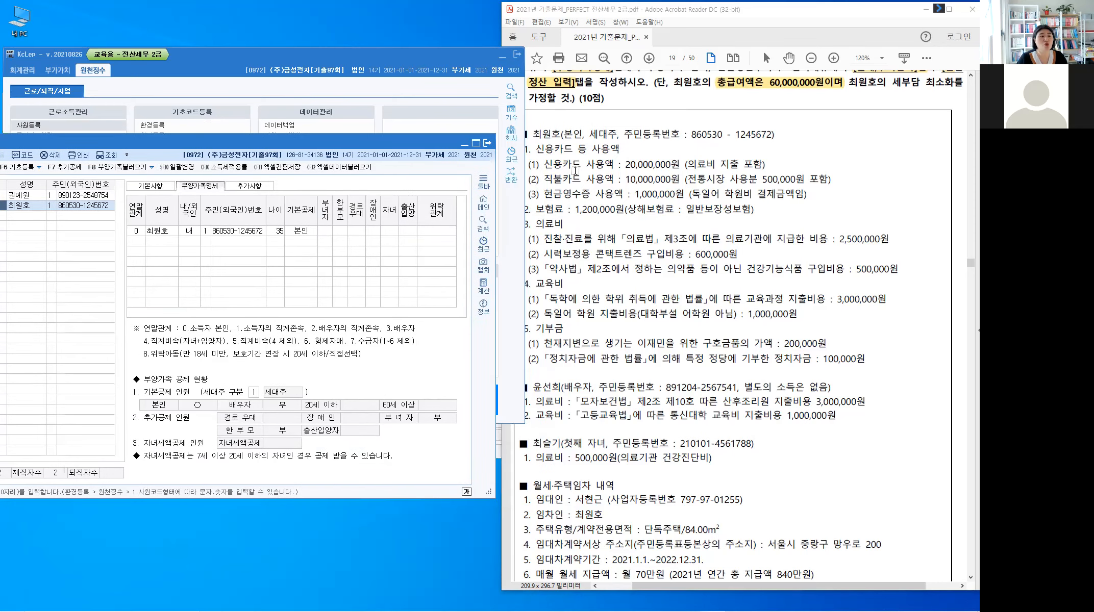
Step: Highlight 세대주 and the employee's resident registration number in the problem PDF
click(575, 132)
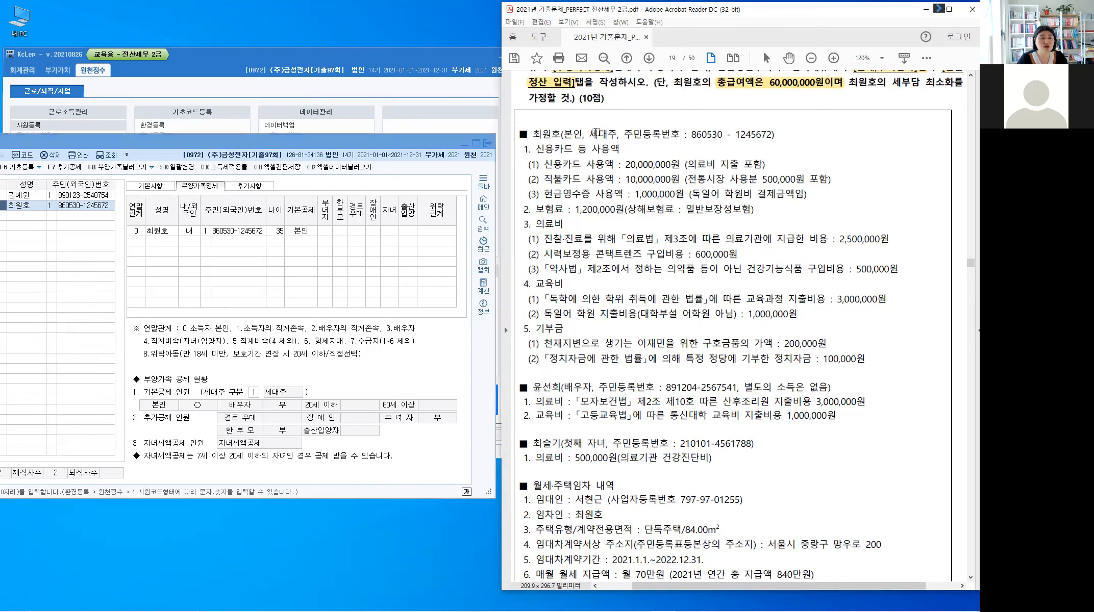
drag(589, 132, 618, 133)
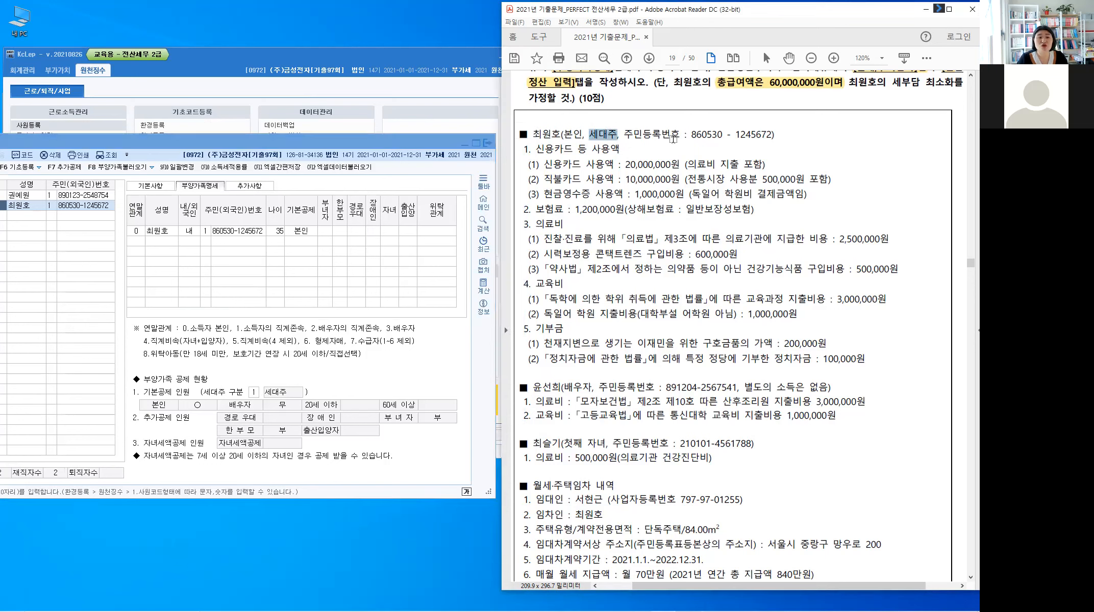
drag(695, 135, 751, 141)
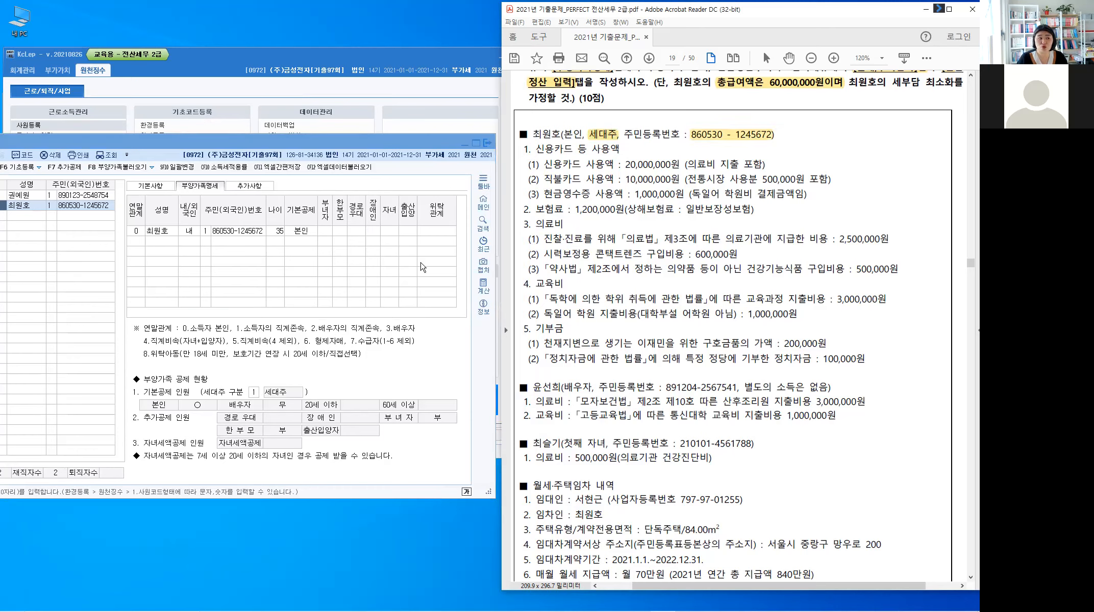
Step: Check the 세대주 구분 setting. Then highlight the spouse's resident number and '별도의 소득은 없음' in the PDF
click(159, 234)
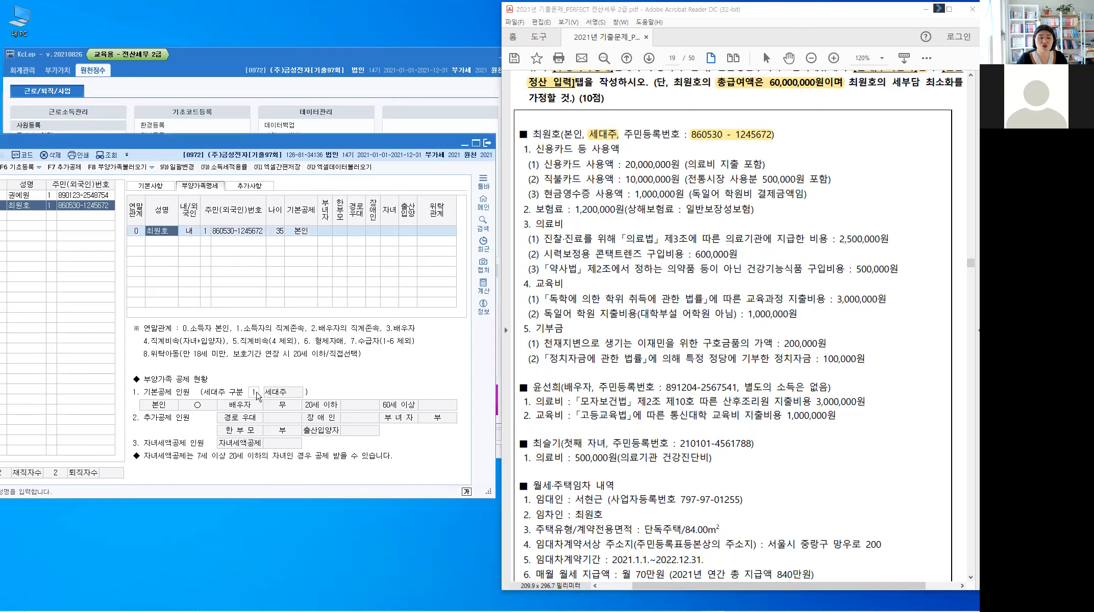
click(257, 393)
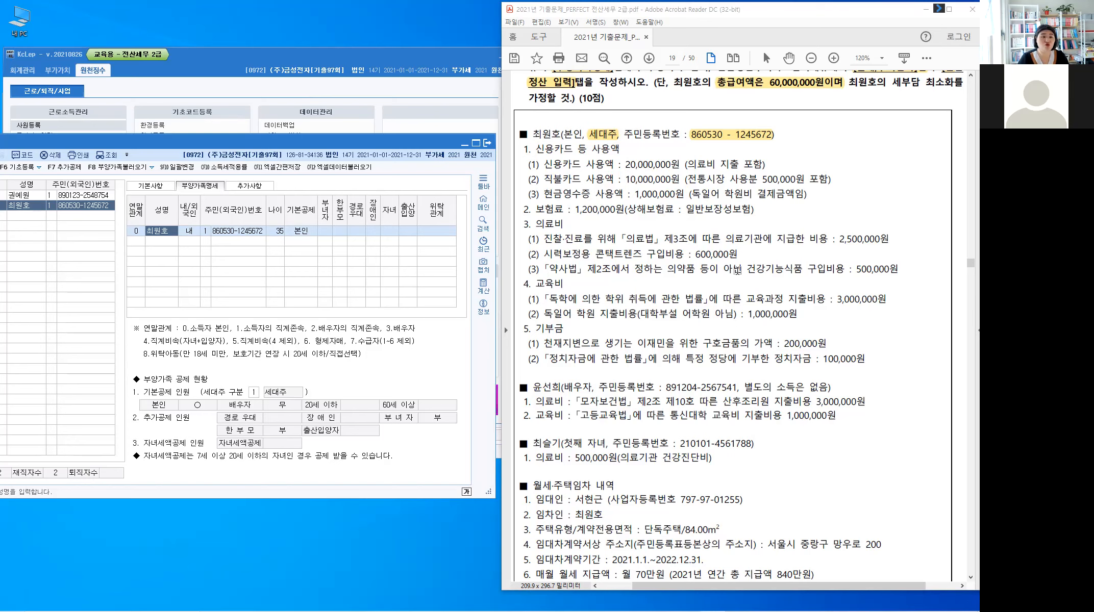
scroll(752, 265, up, 2)
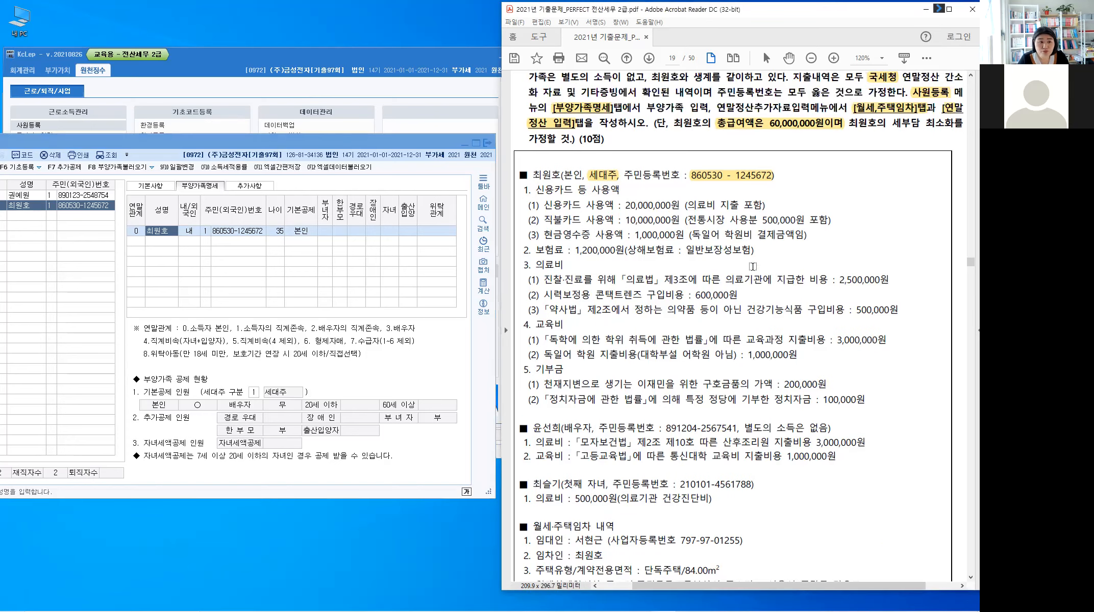
scroll(687, 272, down, 1)
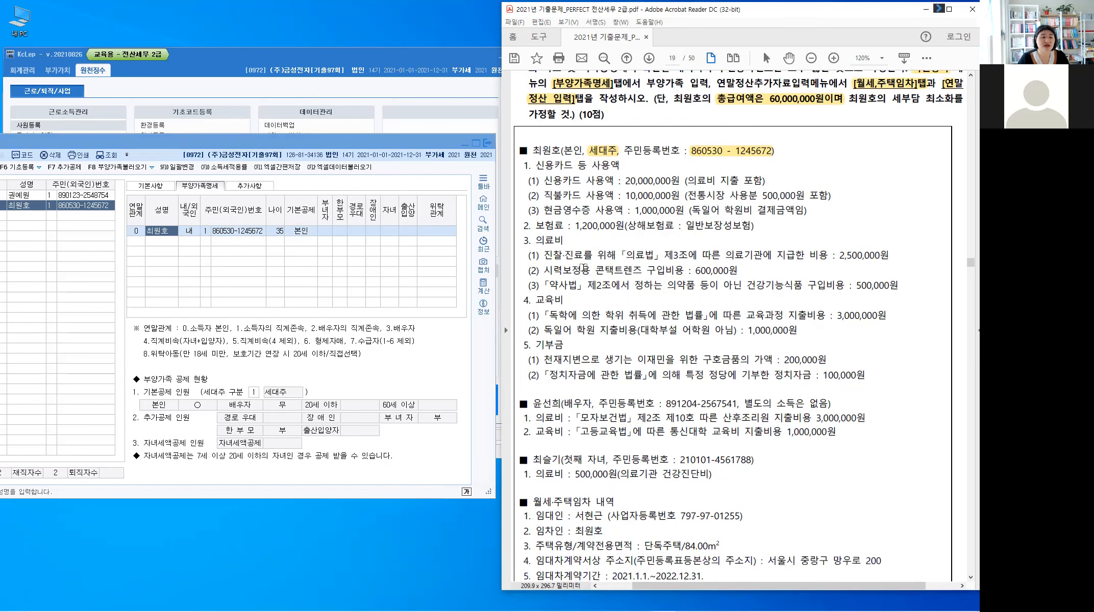
scroll(563, 357, down, 1)
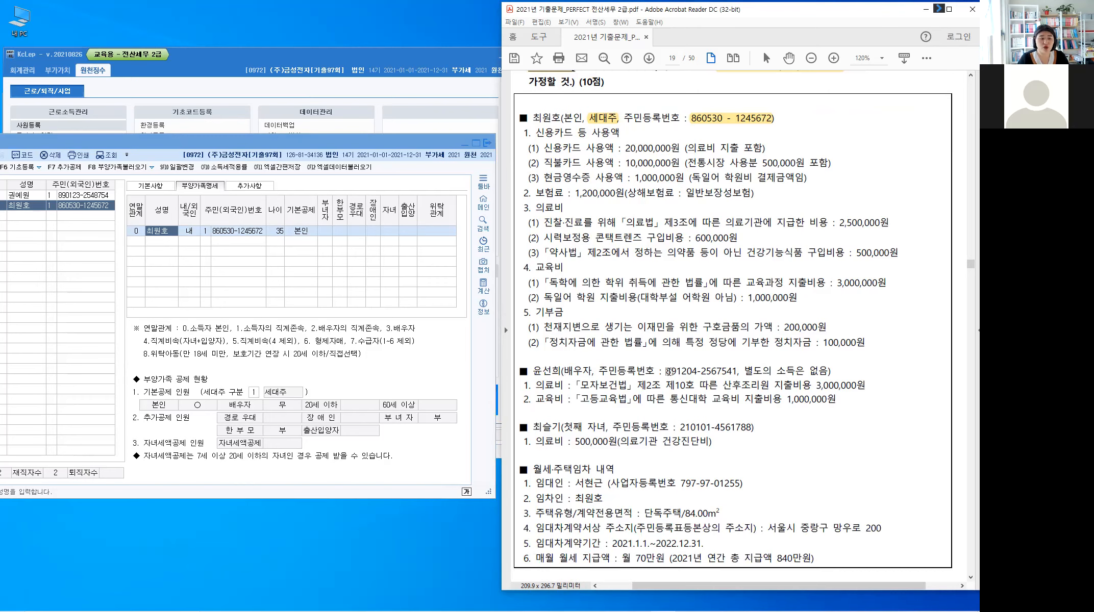
drag(663, 371, 811, 366)
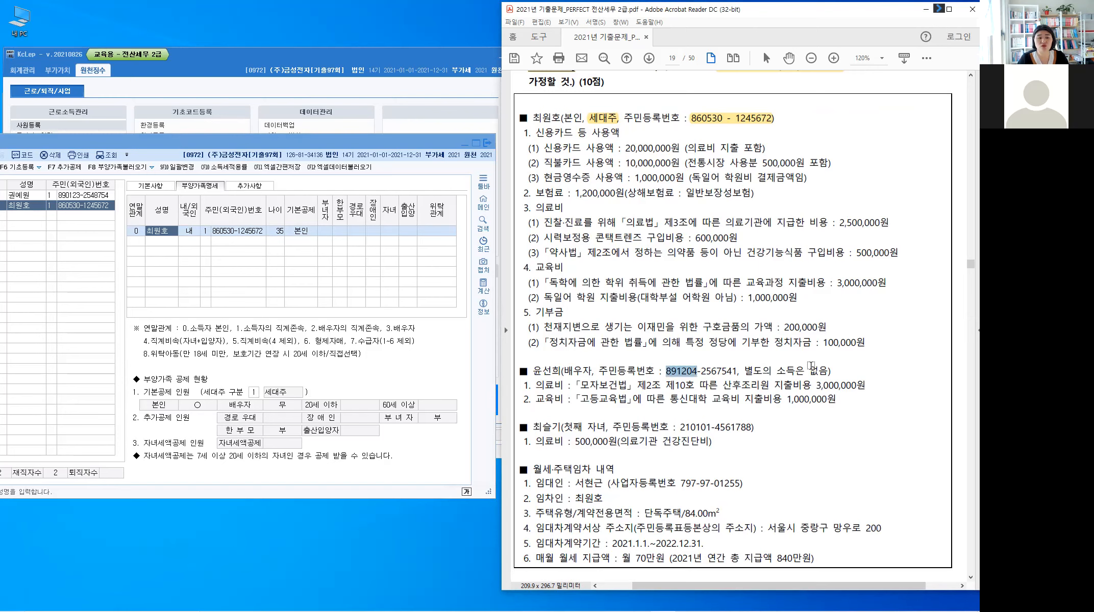
Step: Add the spouse as a code-3 배우자 dependent, domestic resident, with her name and resident number
click(141, 241)
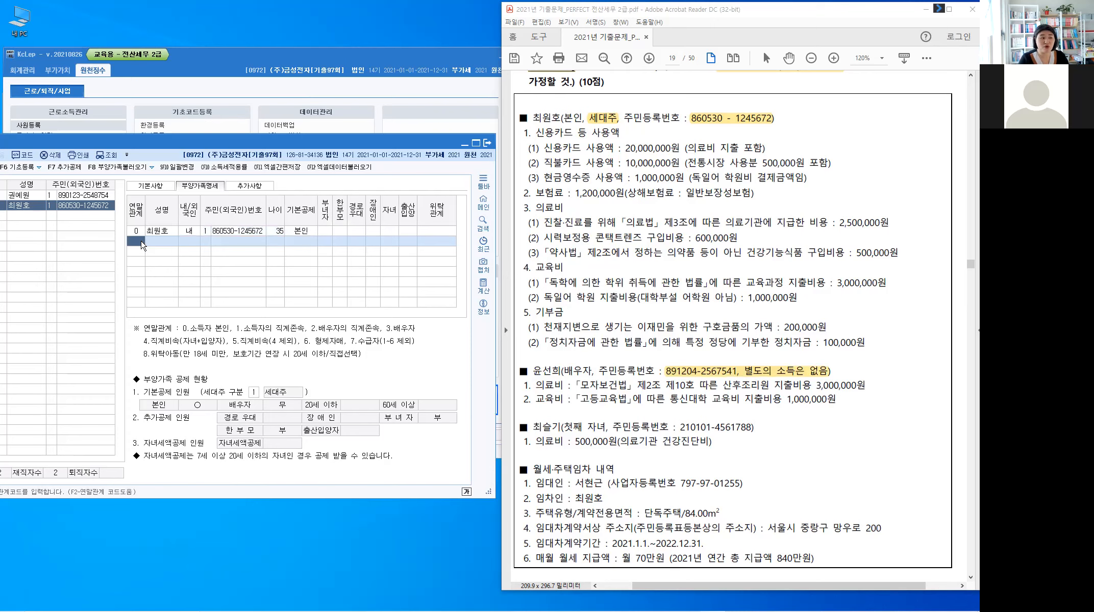
text(3)
key(Return)
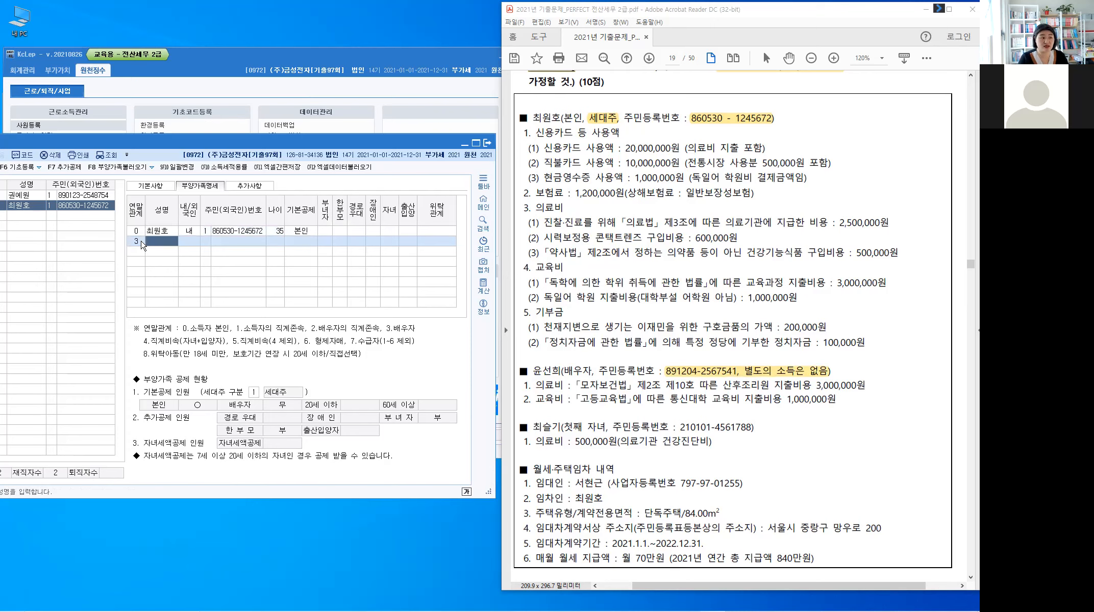
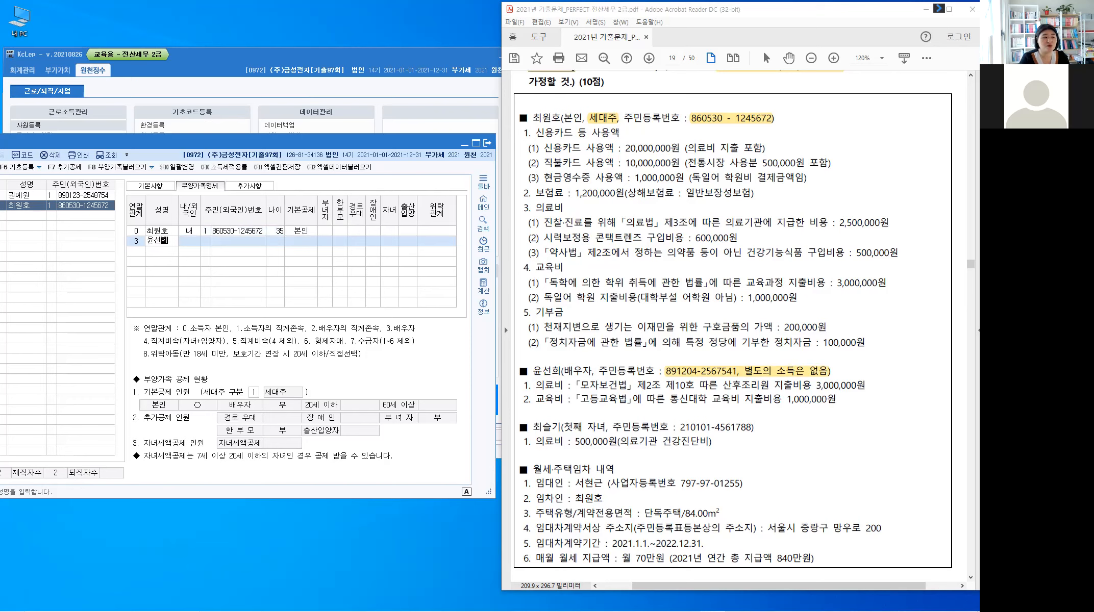
key(Return)
key(Return)
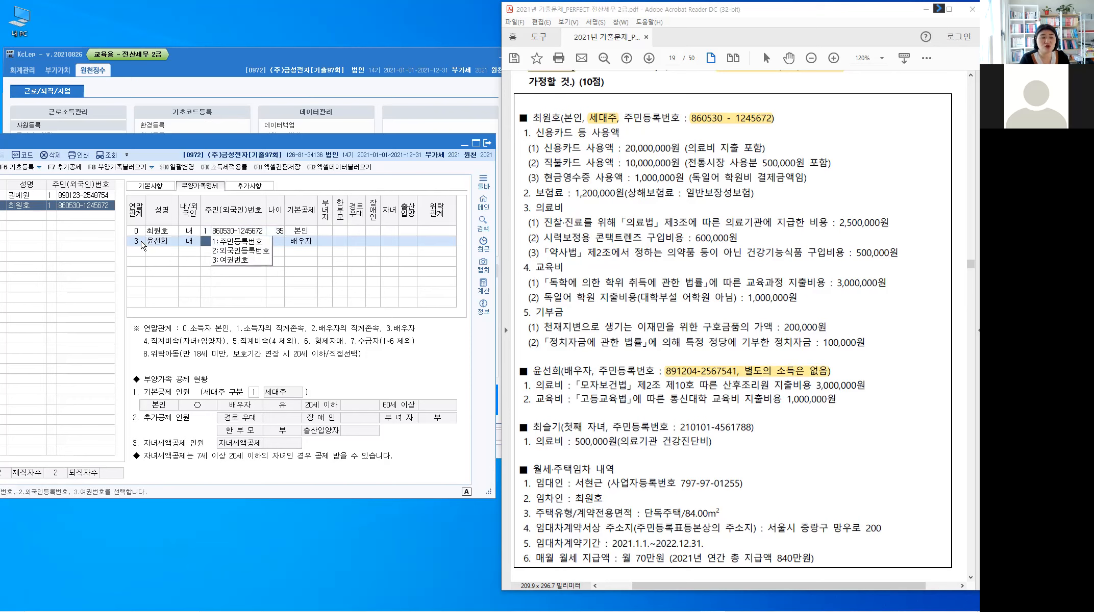
key(Return)
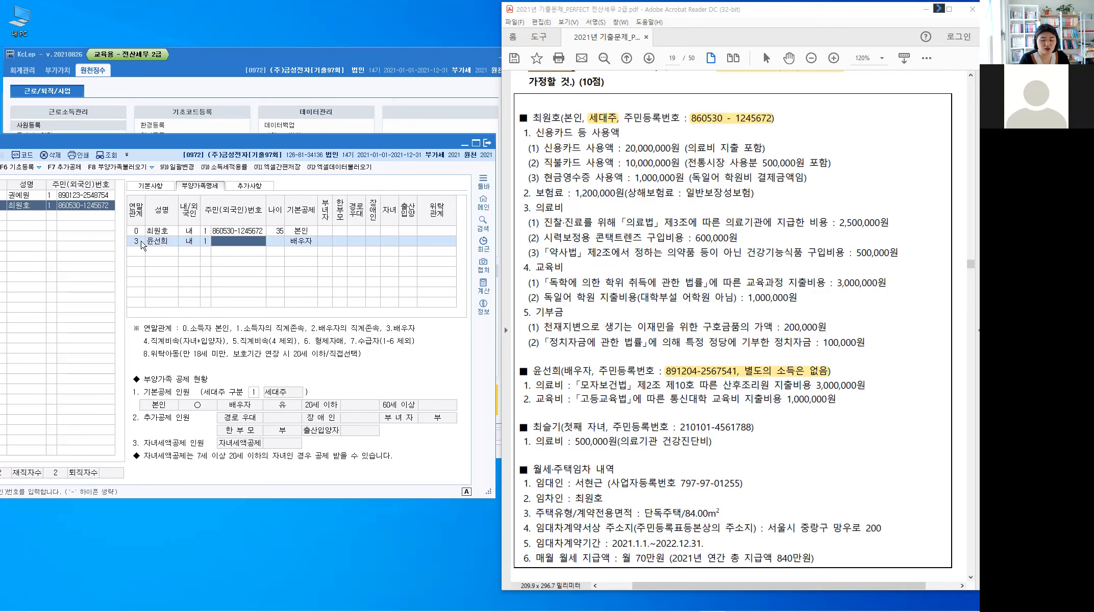
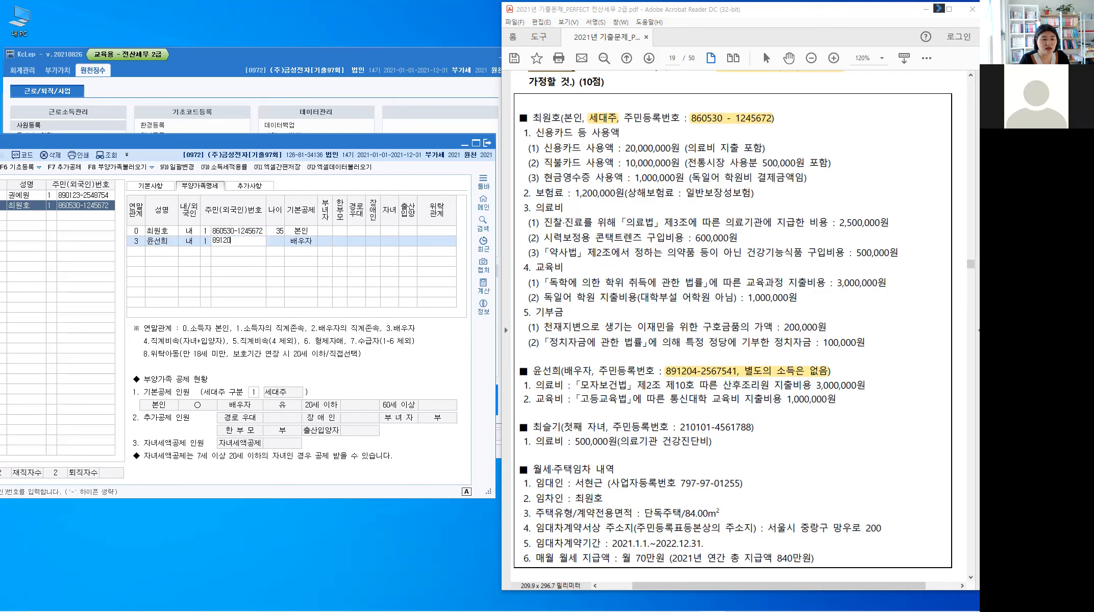
key(Return)
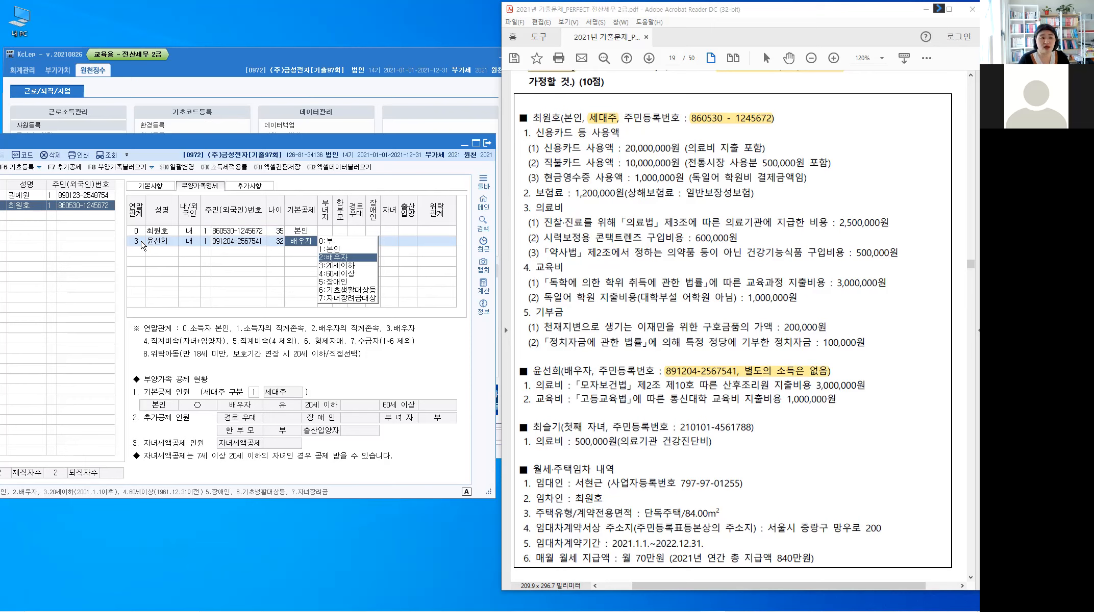
key(Return)
key(Return)
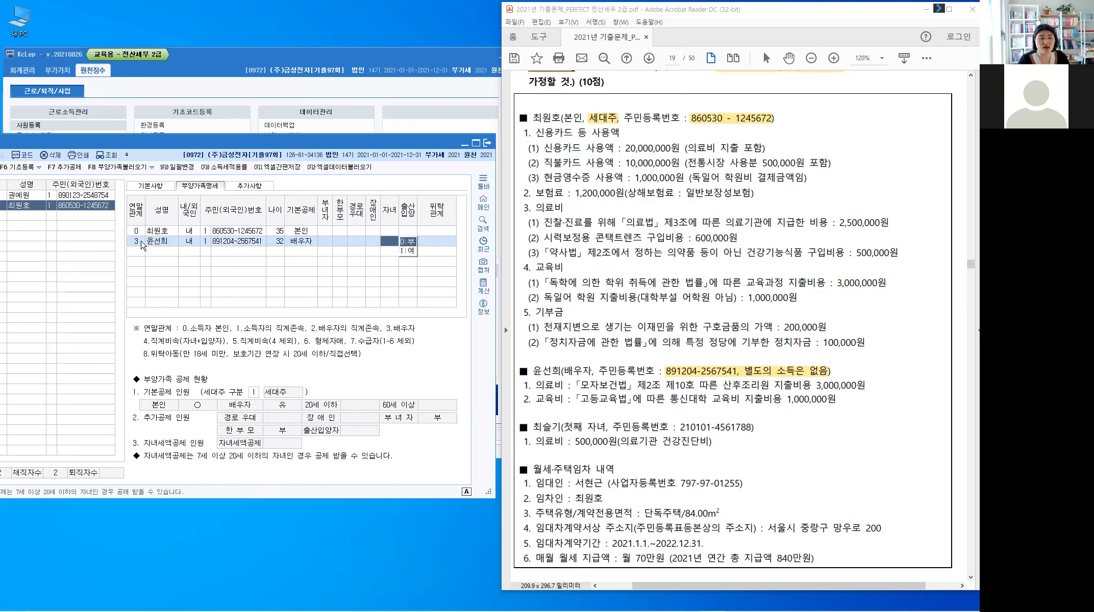
key(Return)
key(Return)
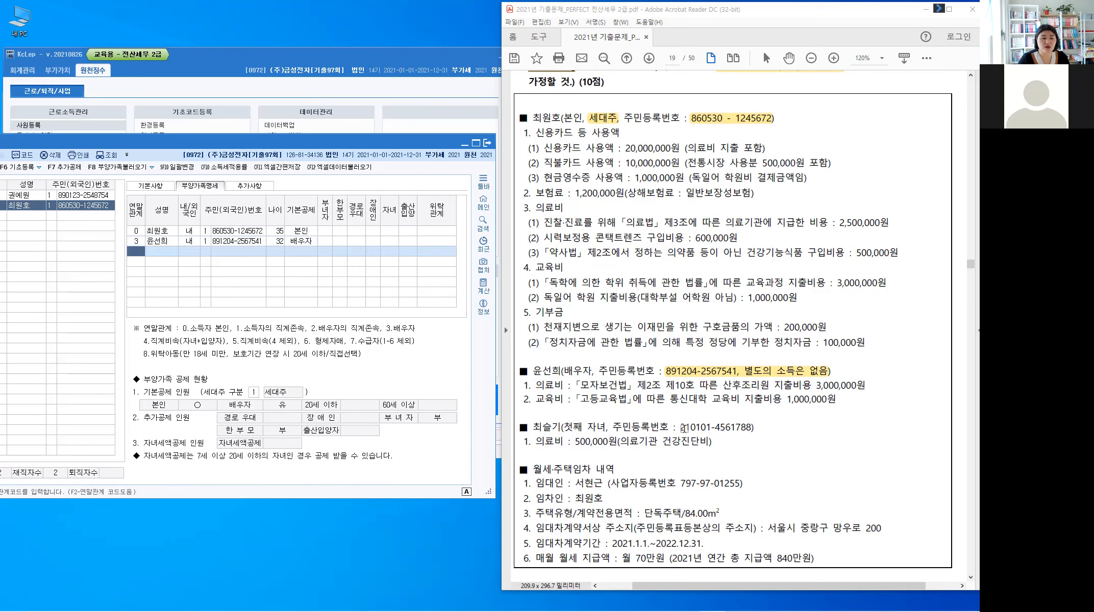
Step: Mark the first child's resident number and highlight 첫째 in the PDF
drag(702, 430, 740, 431)
click(741, 431)
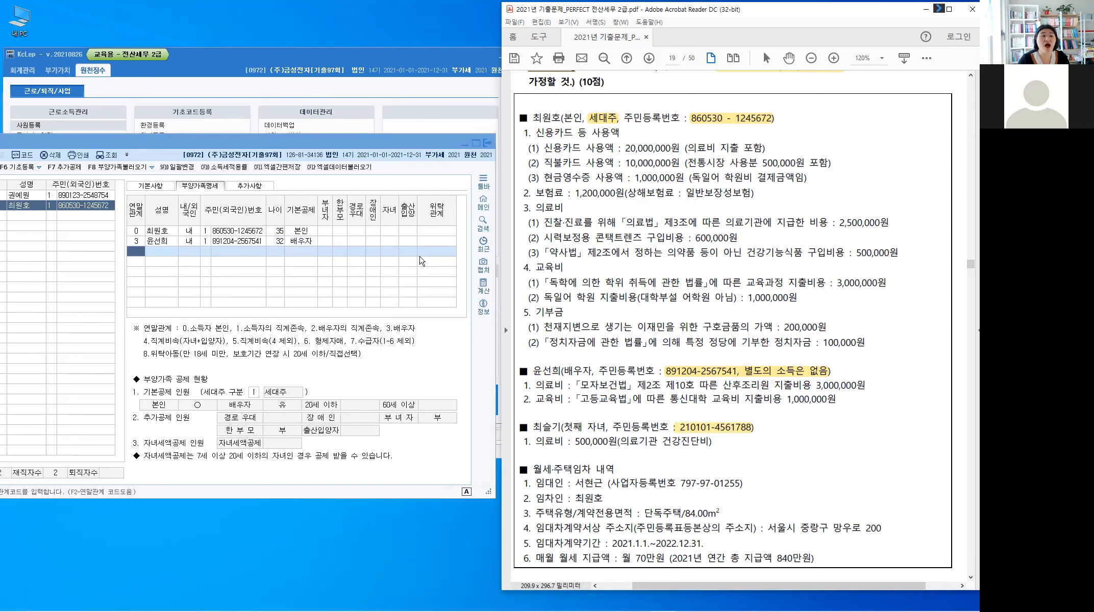
click(414, 212)
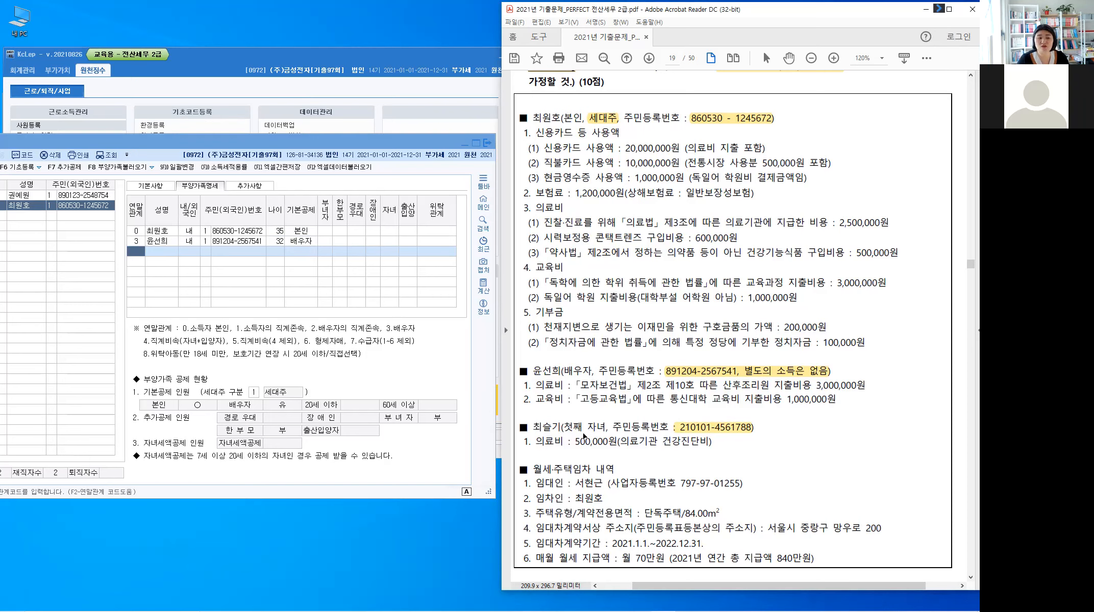
drag(564, 429, 583, 428)
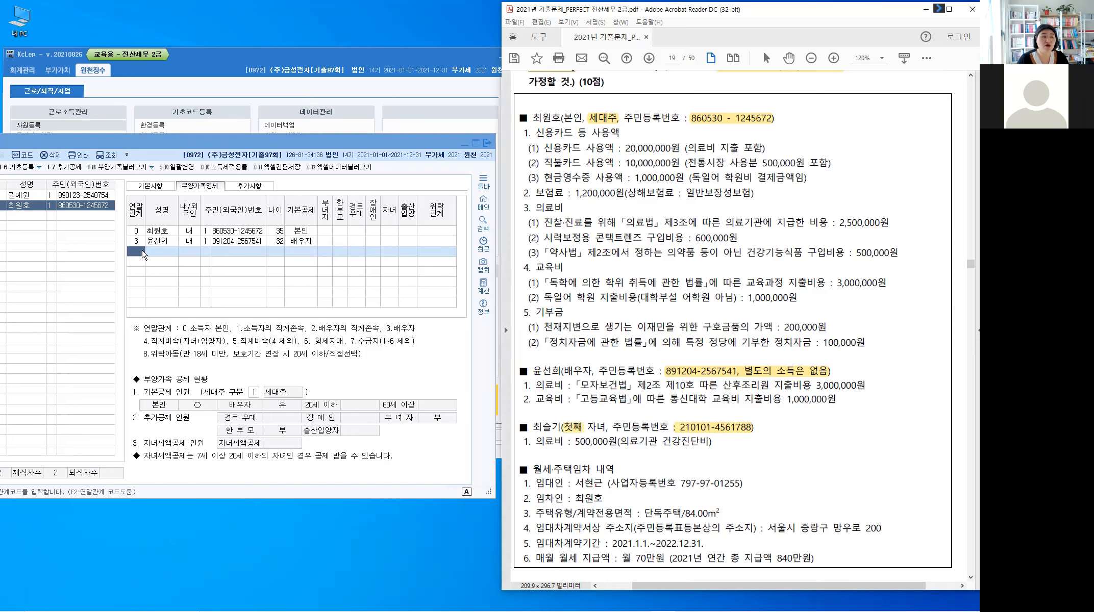
click(144, 254)
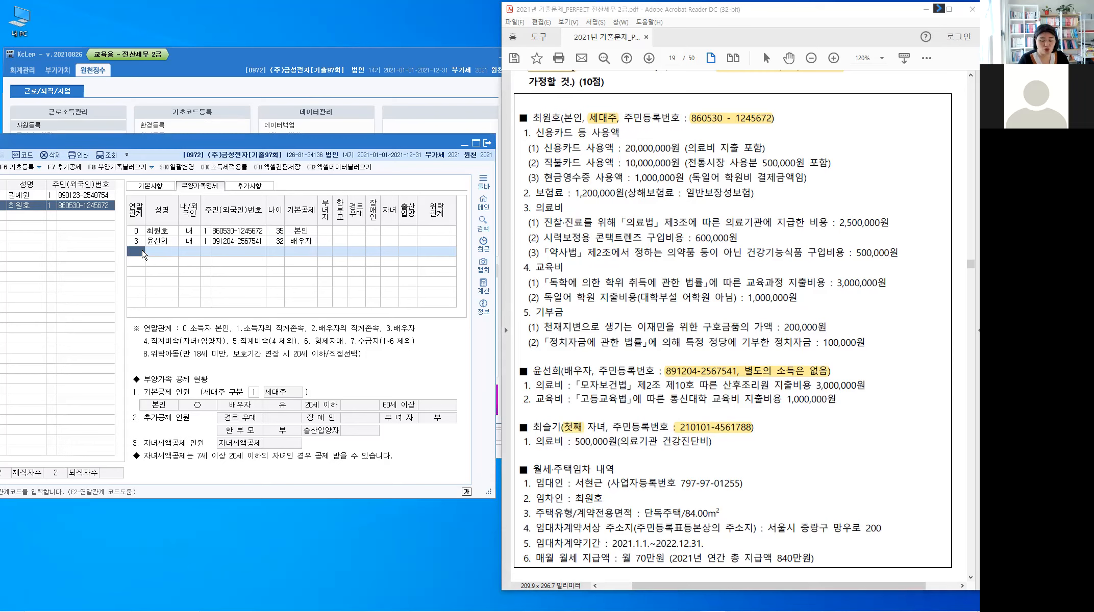
Step: Add the first child as code 4 with name, resident number, 20세이하 deduction and 출산입양 첫째
text(4)
key(Return)
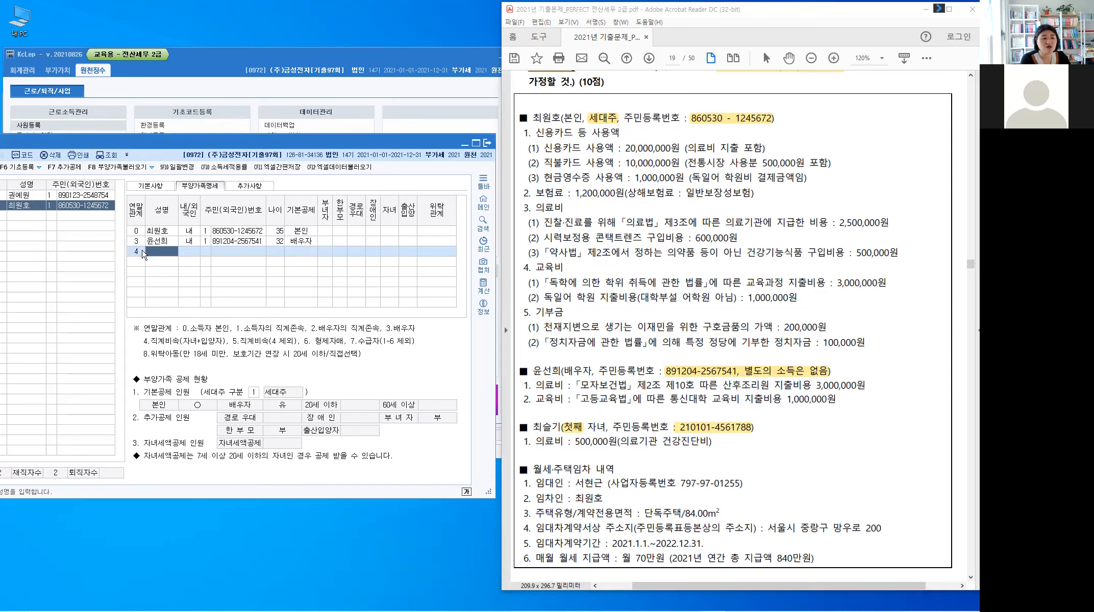
key(Hangul)
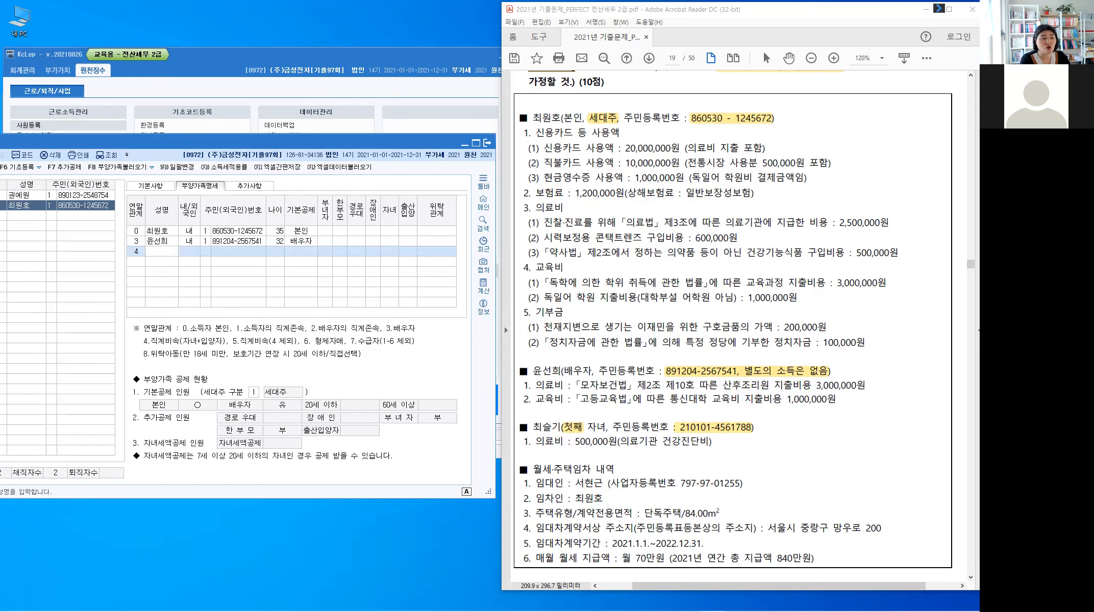
key(Return)
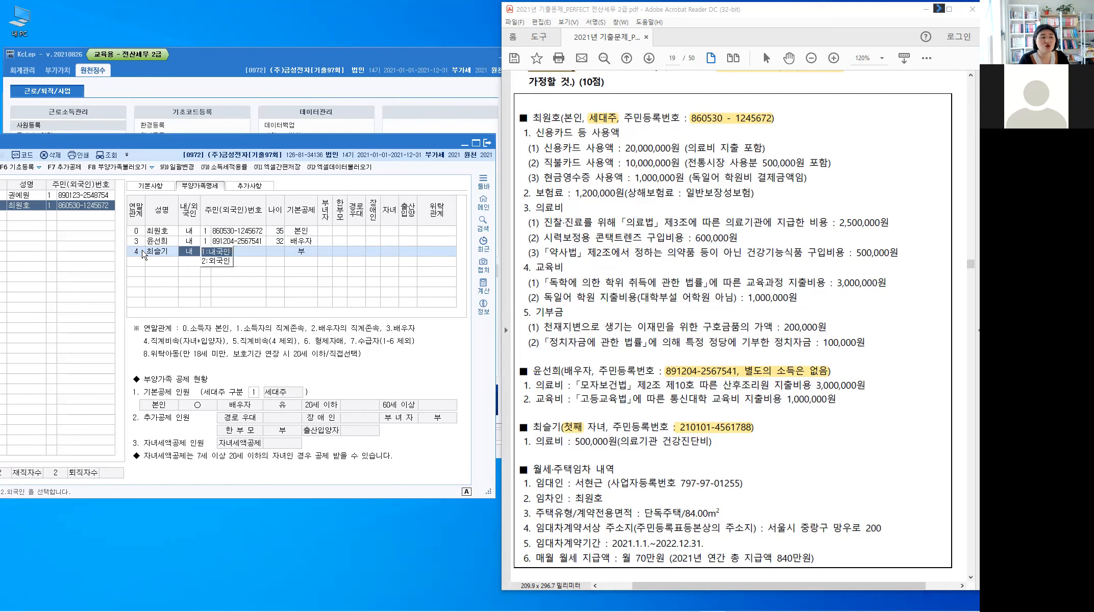
key(Return)
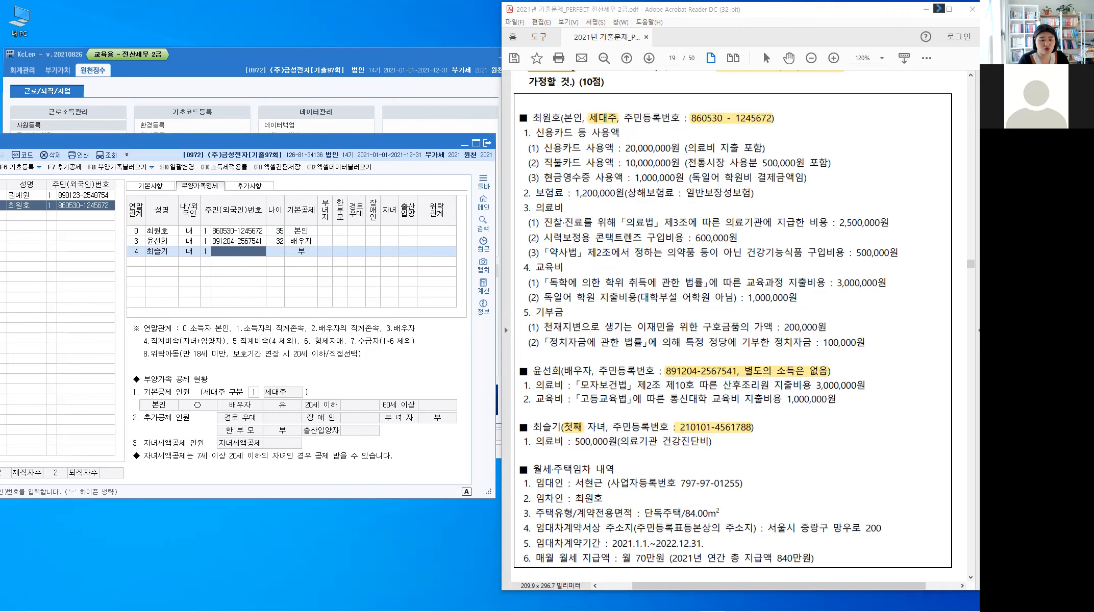
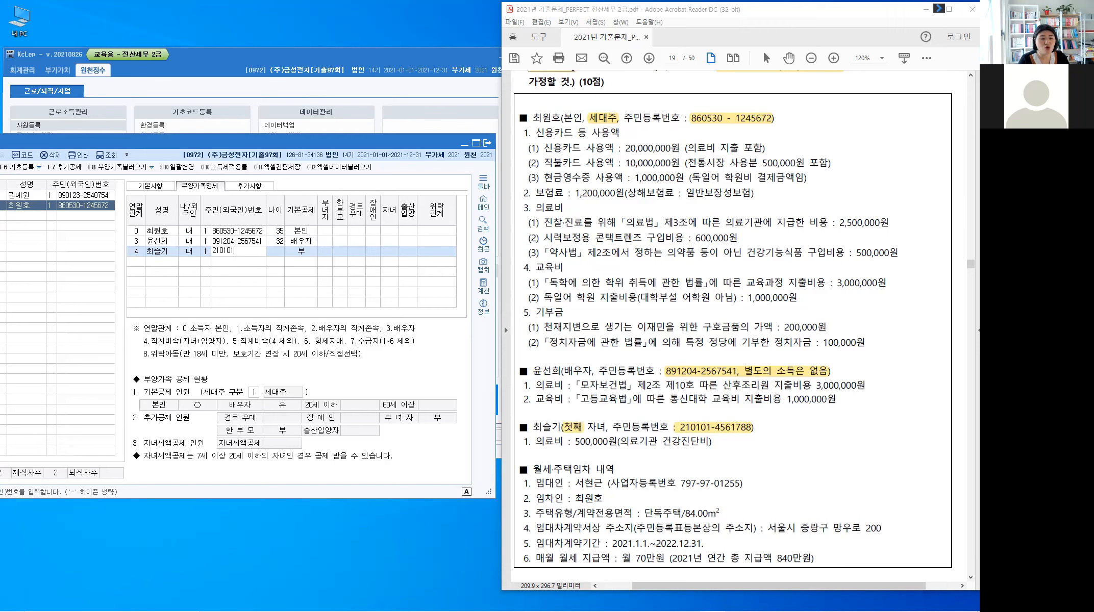
key(Return)
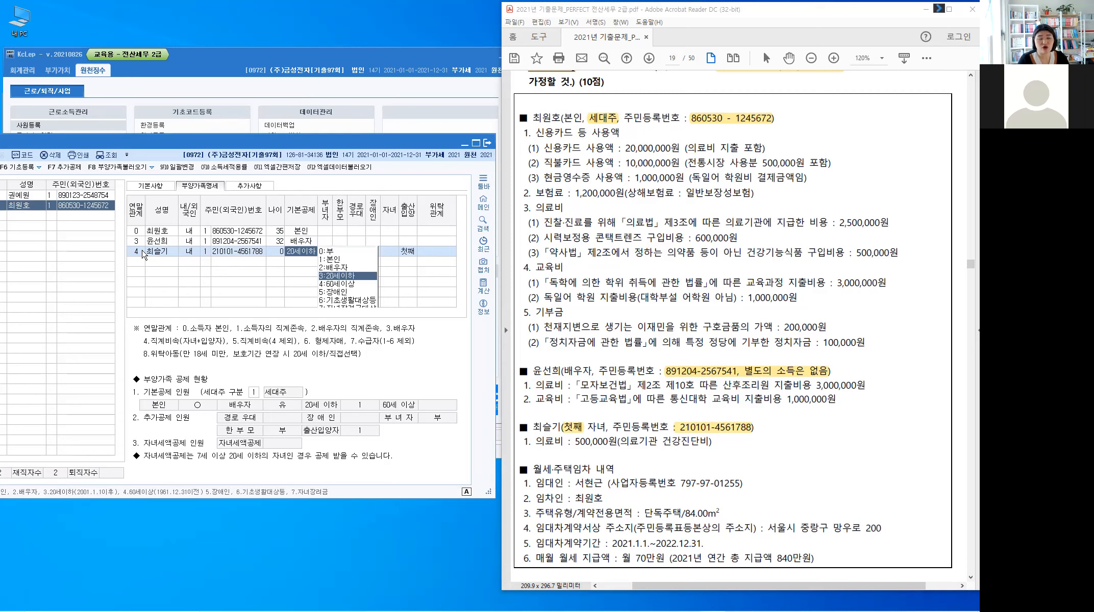
key(Return)
key(Return)
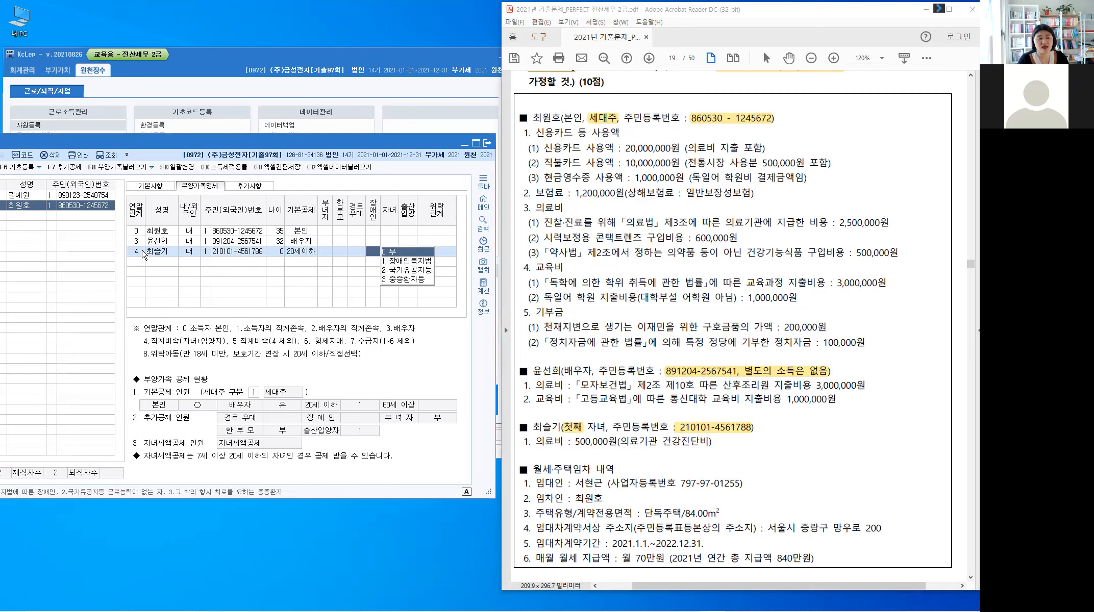
key(Return)
key(1)
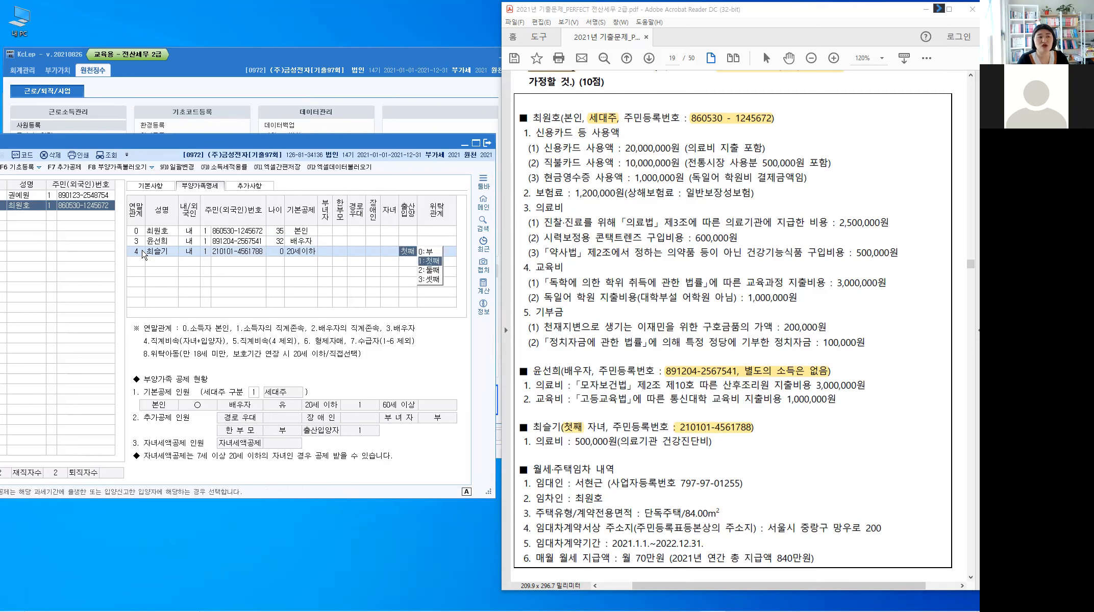
key(Return)
key(Return)
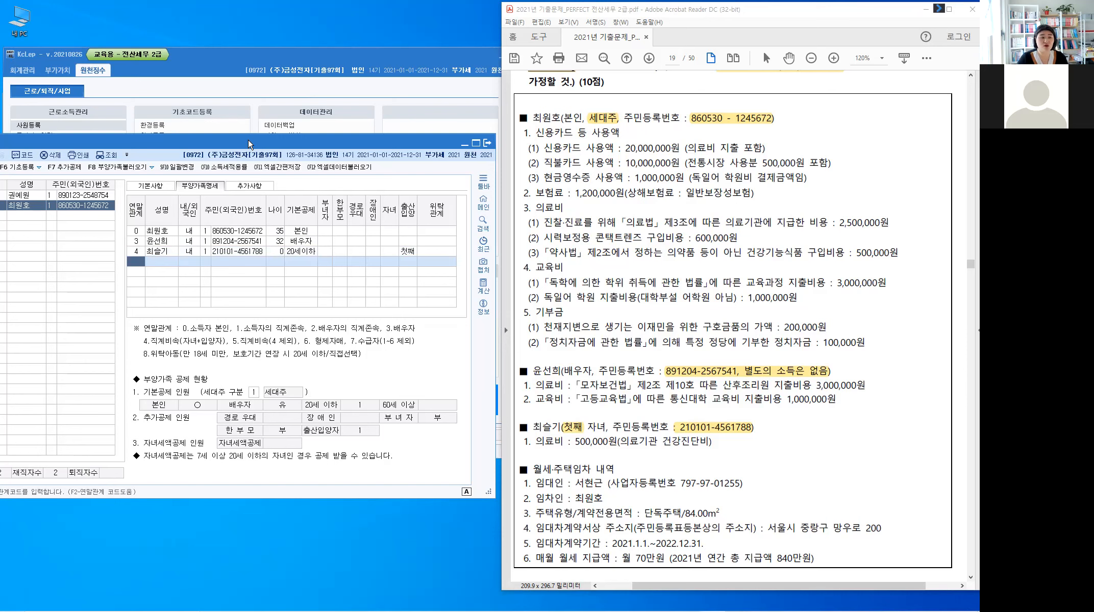
drag(248, 144, 332, 140)
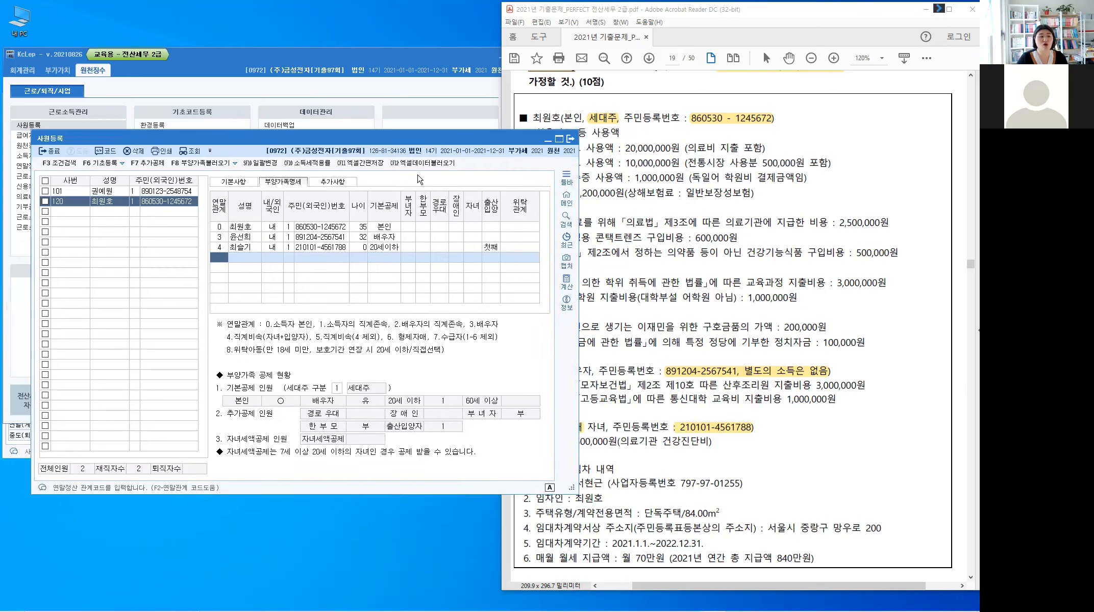
Step: Close 사원등록 and load employee 120 into 연말정산추가자료입력 via the F2 code lookup
click(53, 153)
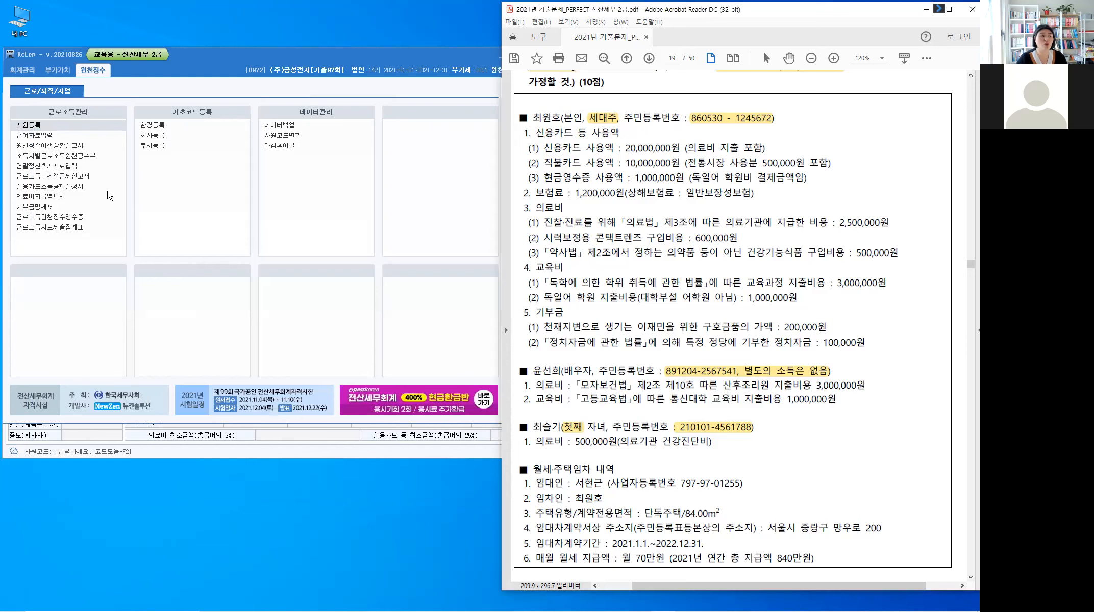
click(76, 175)
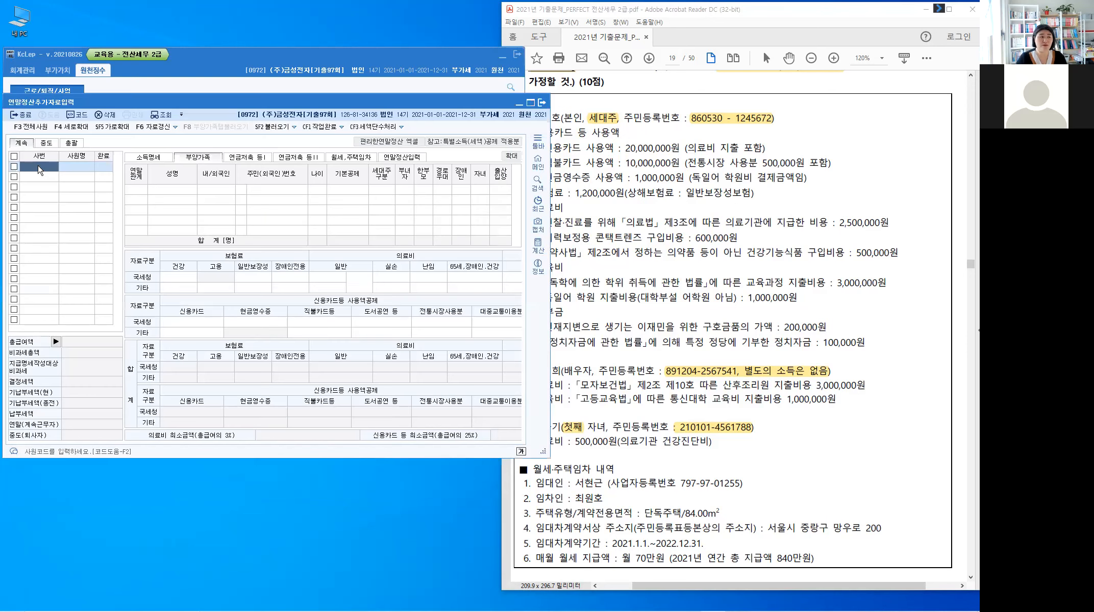
click(39, 170)
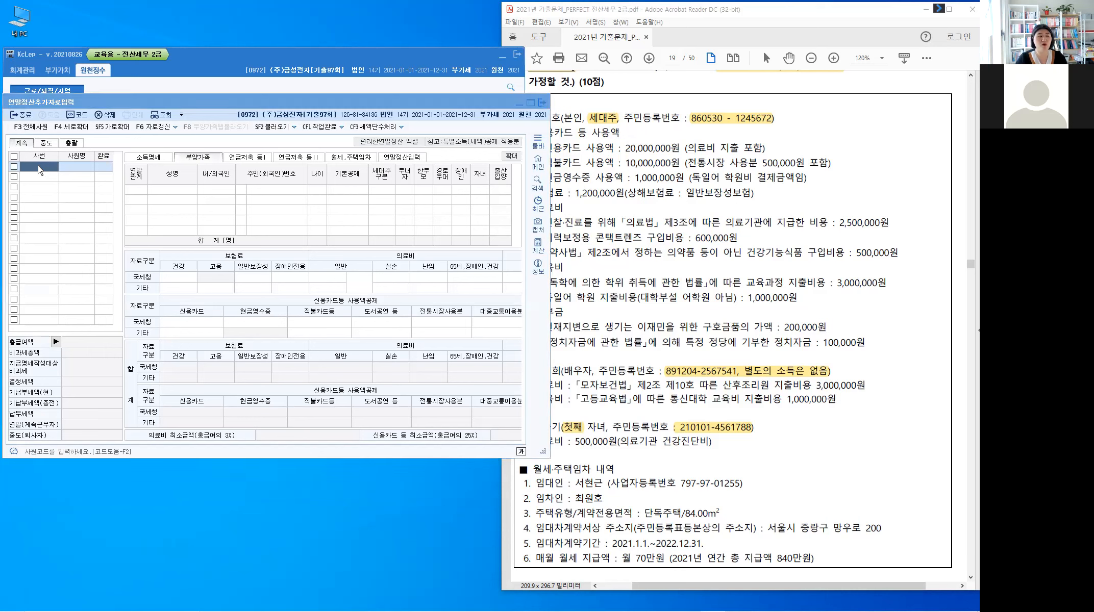
key(F2)
click(193, 240)
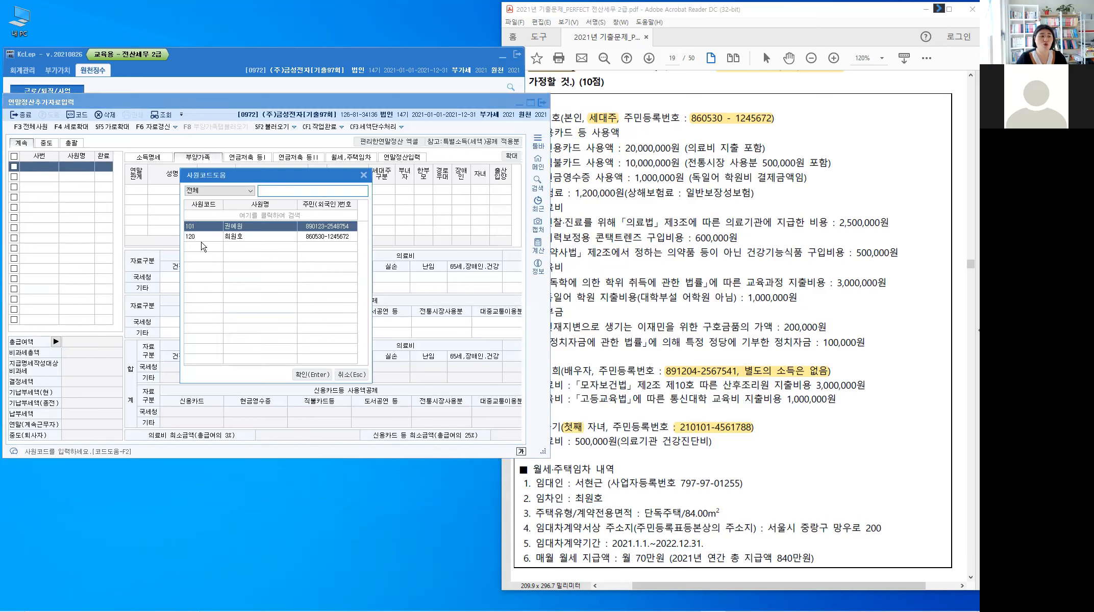
click(313, 375)
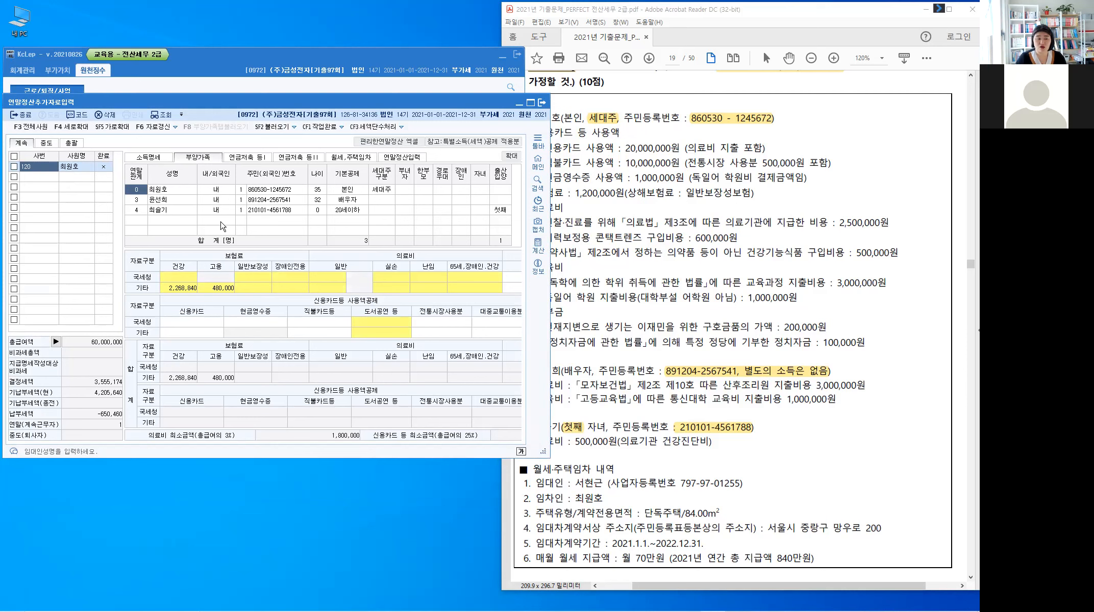
click(665, 265)
scroll(665, 265, up, 1)
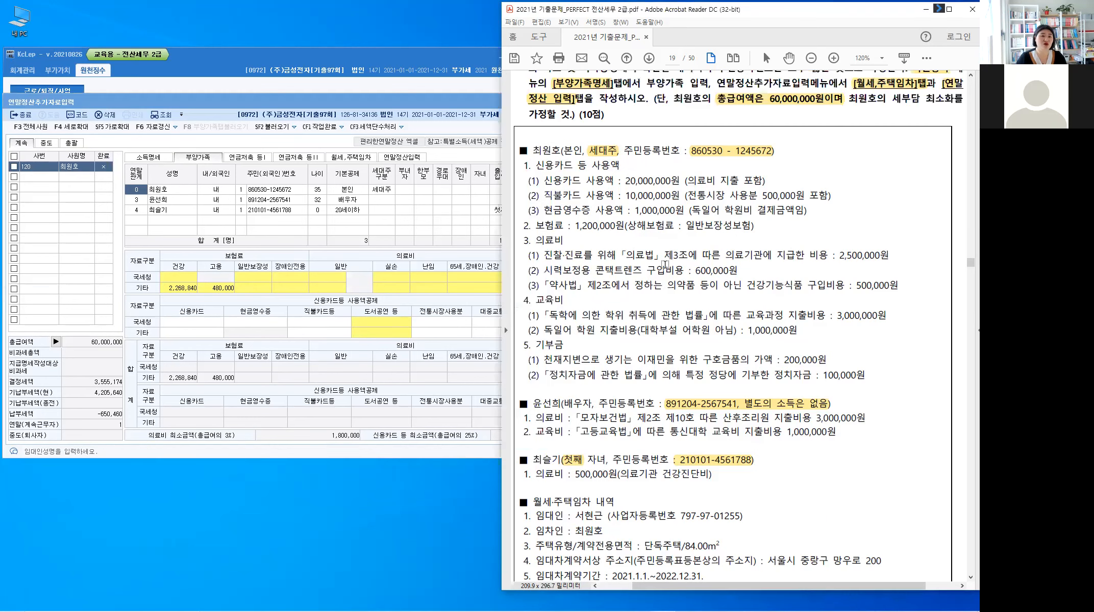
scroll(948, 75, up, 1)
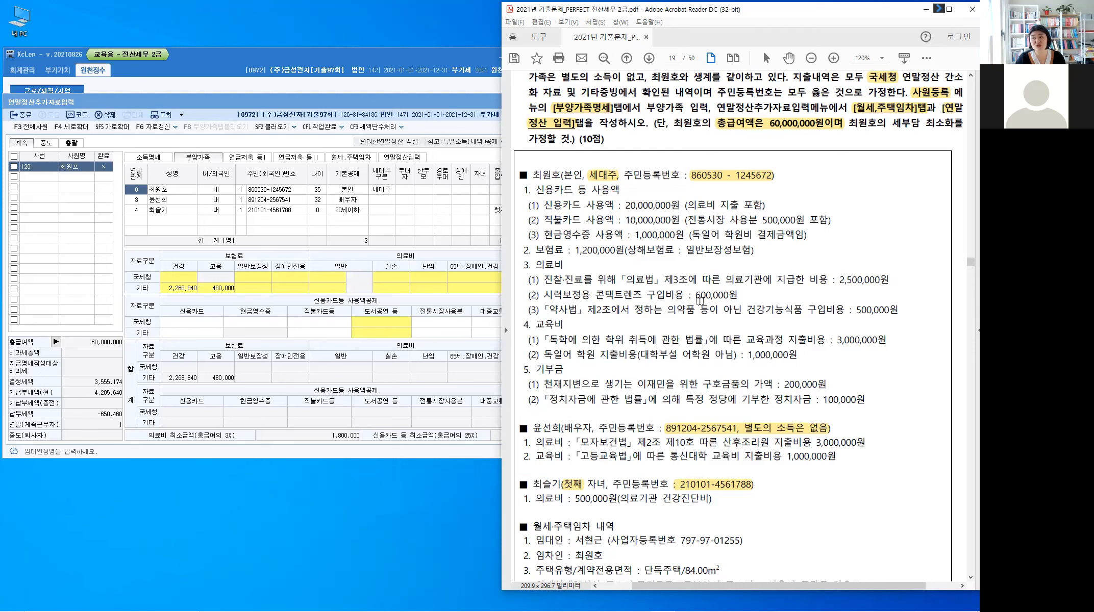
scroll(700, 301, down, 1)
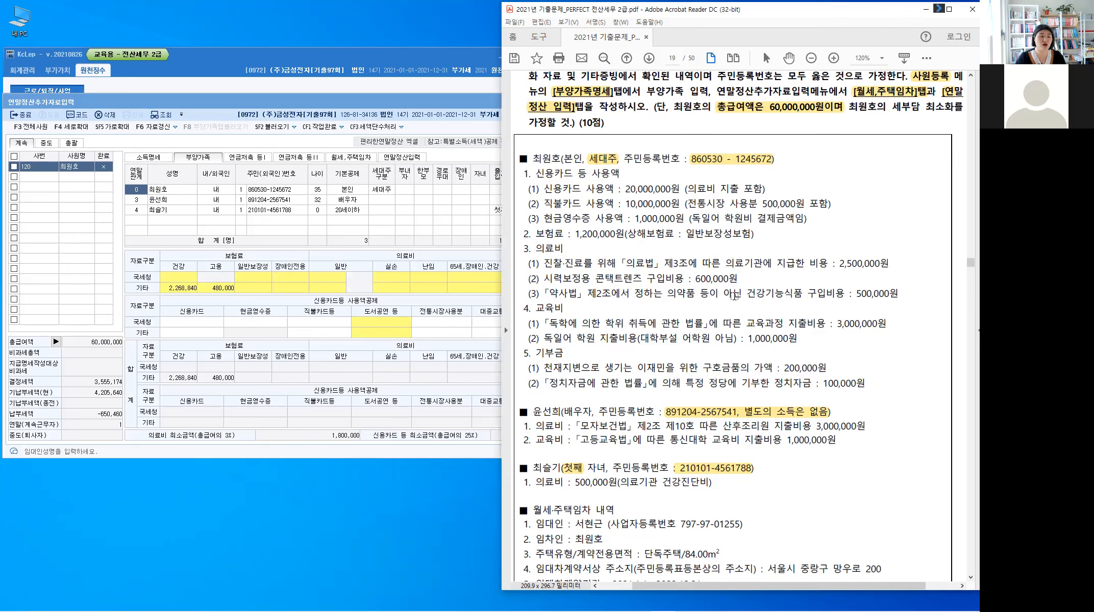
click(364, 100)
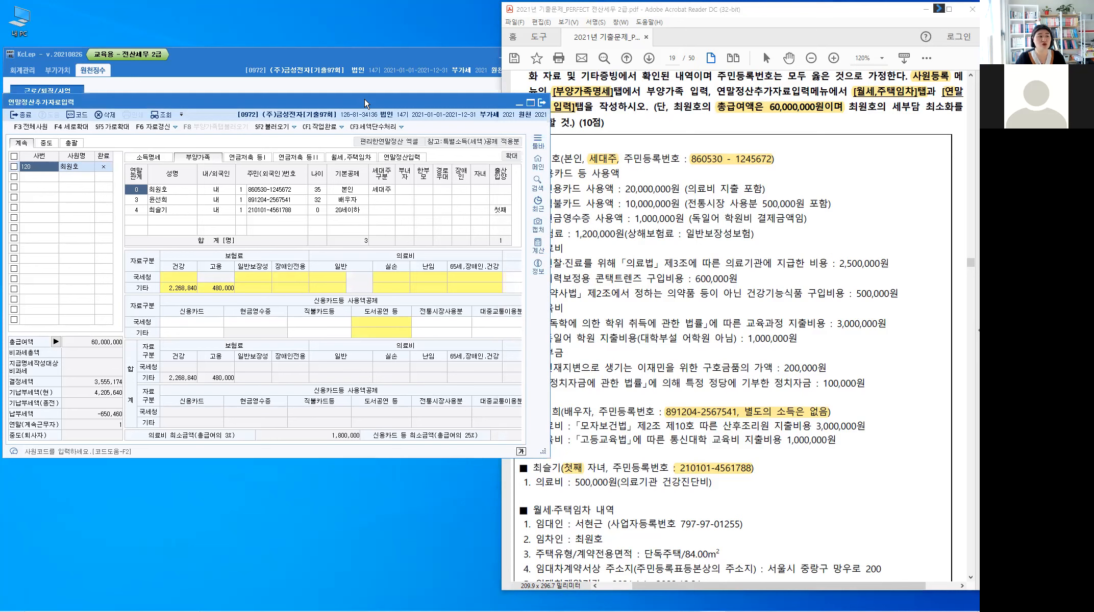
Step: Move the year-end window left off the PDF and widen it to show more deduction columns
drag(364, 99, 248, 88)
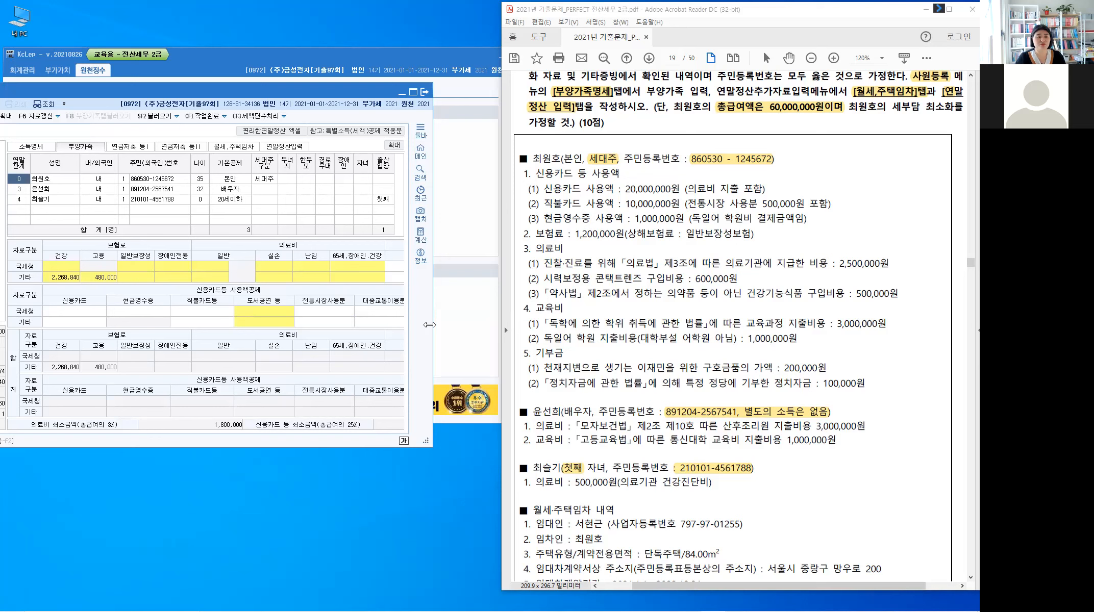
drag(432, 320, 508, 316)
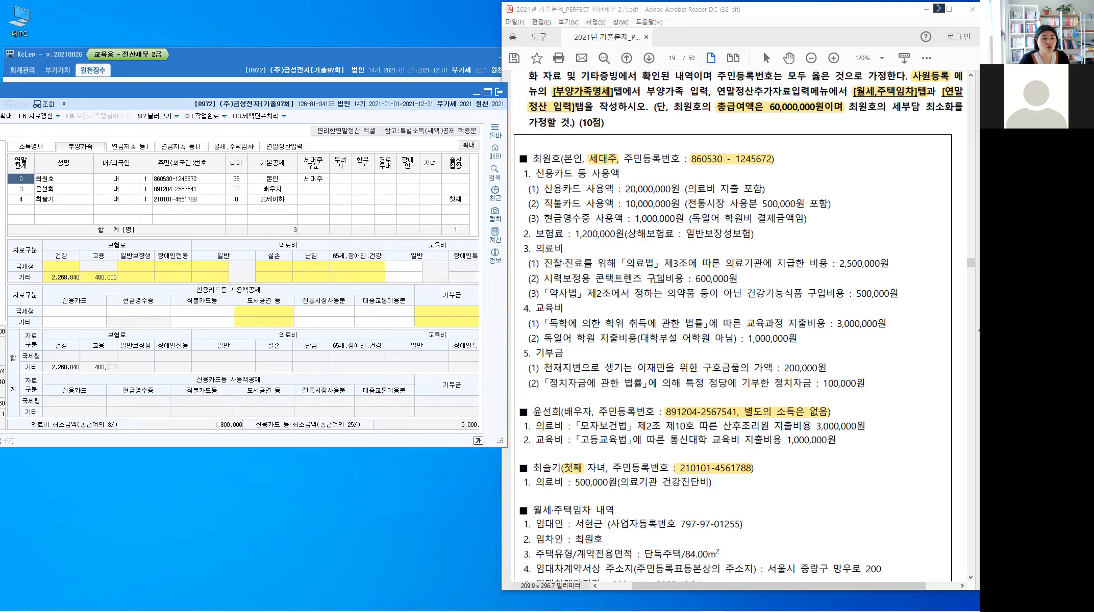
scroll(657, 278, down, 1)
scroll(658, 278, down, 1)
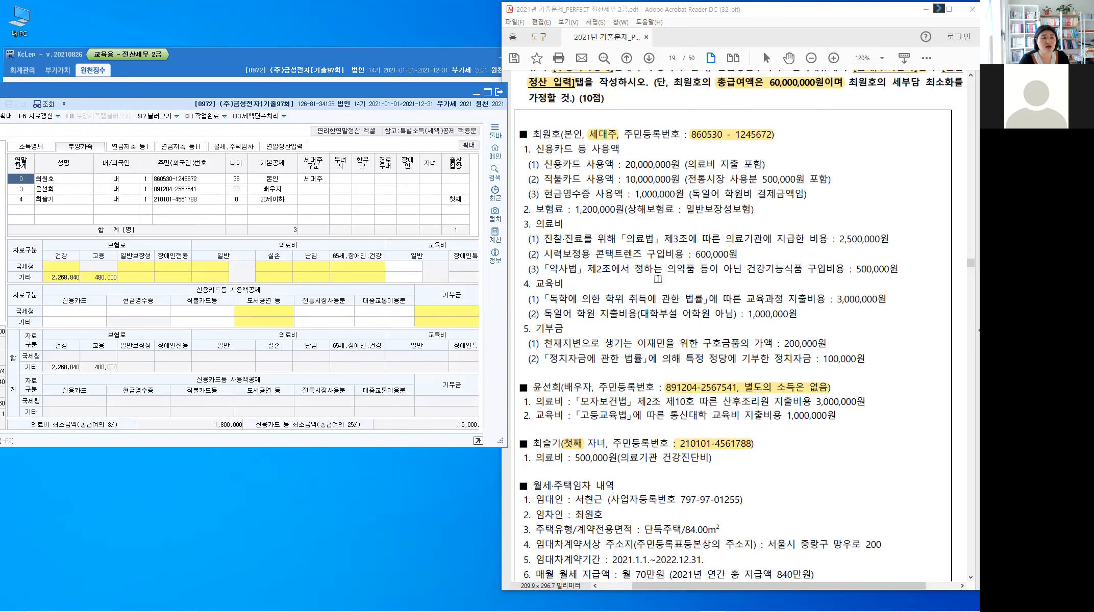
scroll(658, 279, down, 1)
scroll(658, 279, down, 1)
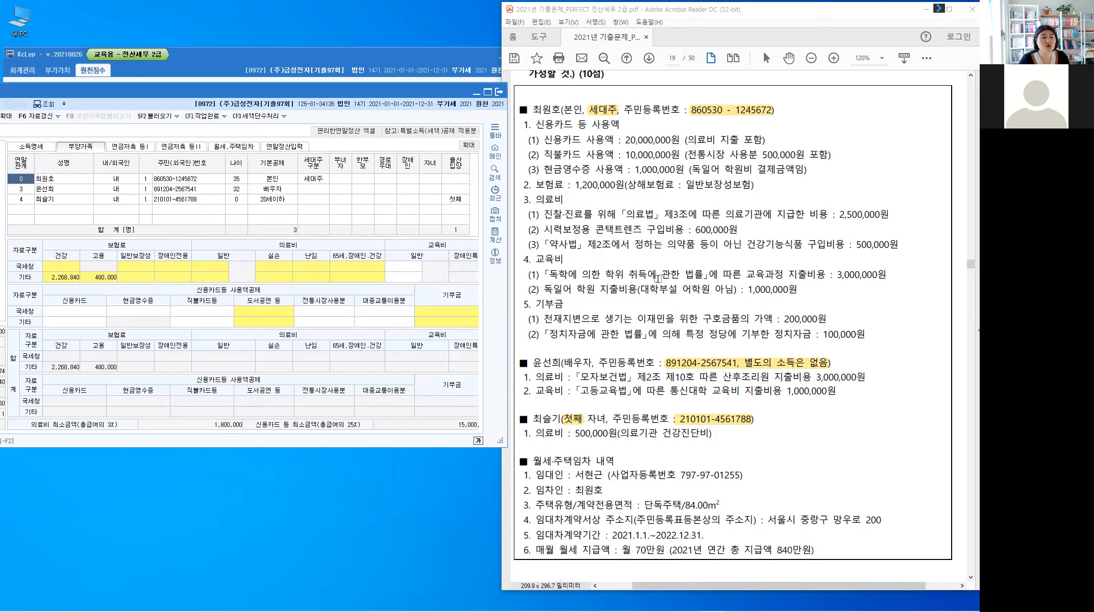
scroll(608, 223, down, 1)
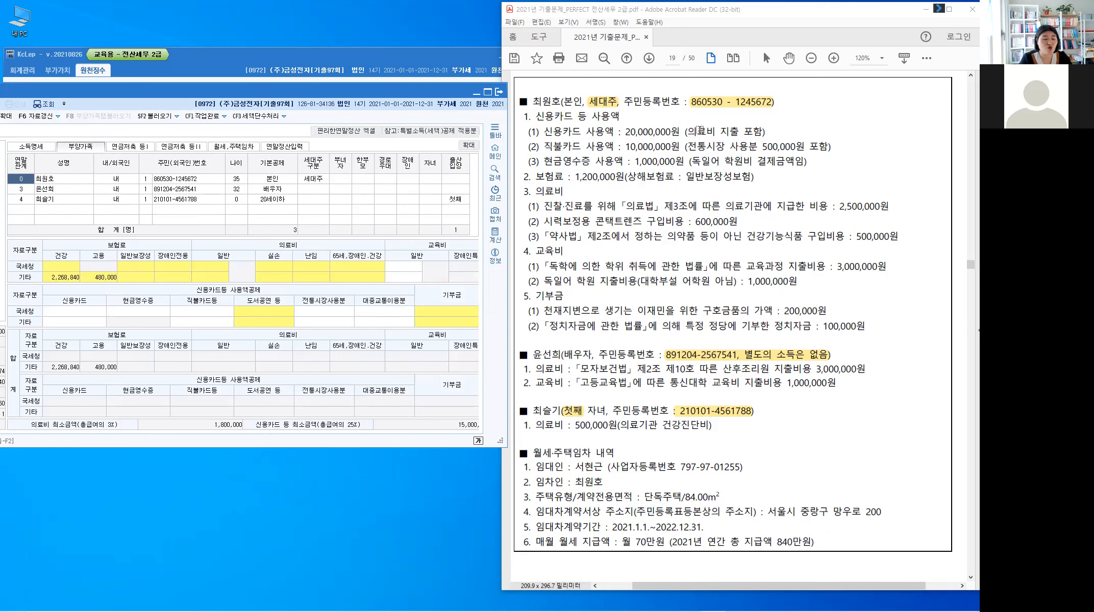
Step: Highlight 의료비 지출 on the credit-card line and write 중복가능 above it
click(729, 132)
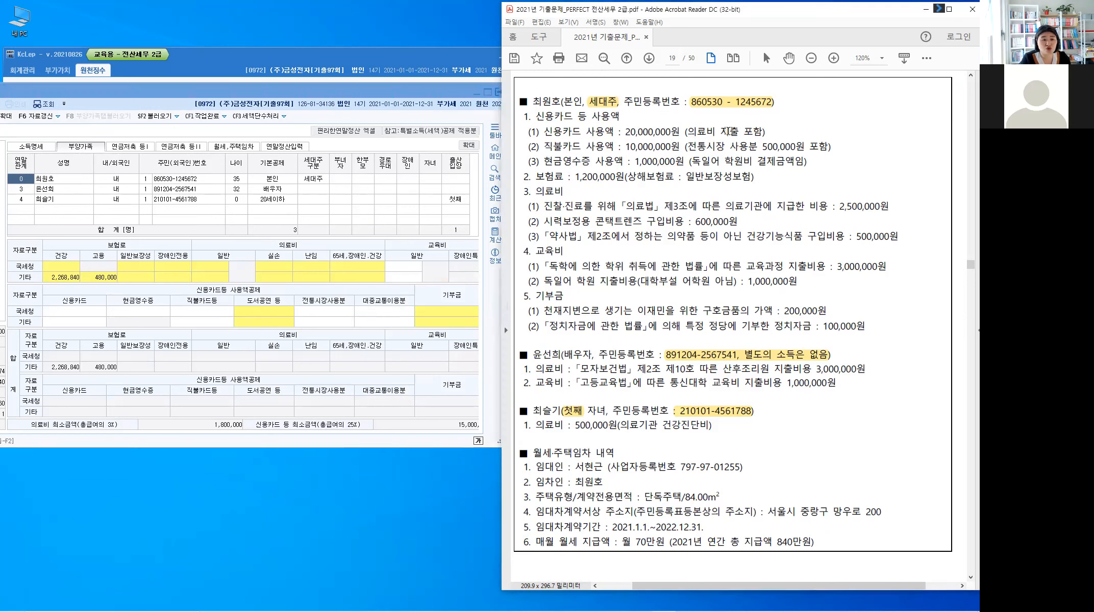
drag(686, 133, 739, 133)
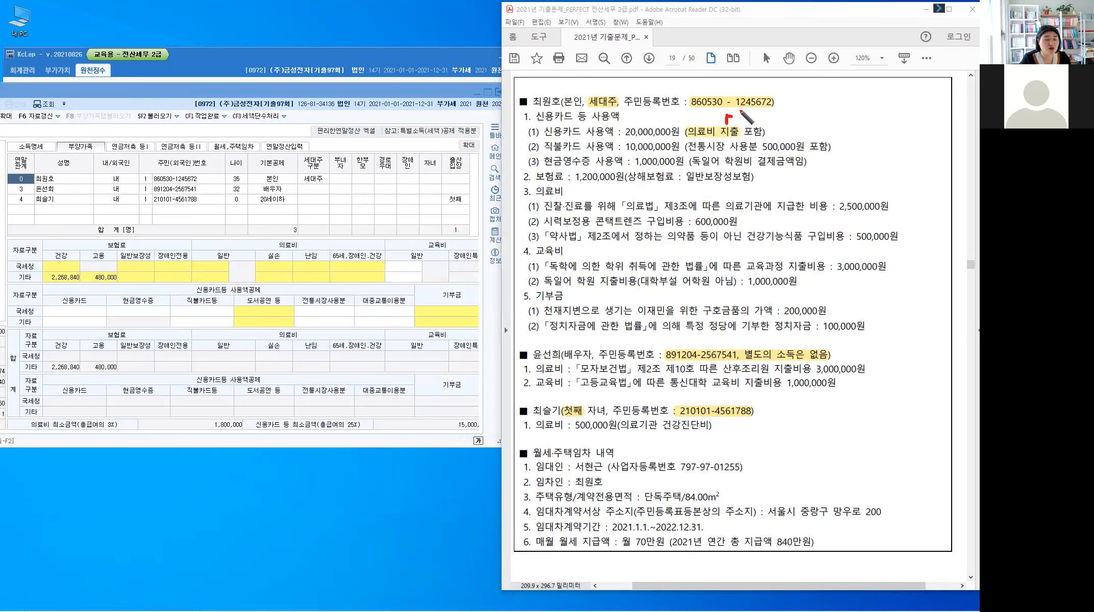
mouse_move(726, 124)
mouse_down()
mouse_move(741, 108)
mouse_move(765, 121)
mouse_up()
drag(768, 112, 774, 116)
drag(771, 119, 771, 120)
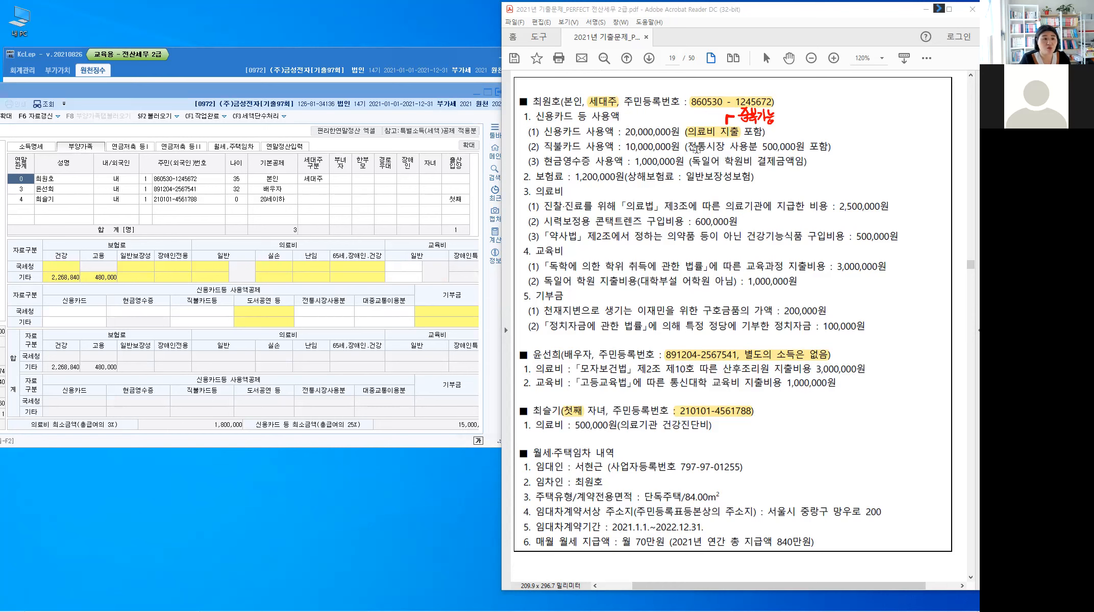
Step: Highlight 전통시장, correct the debit-card 10,000,000 to 9,500,000, and mark 학원비
drag(689, 147, 761, 161)
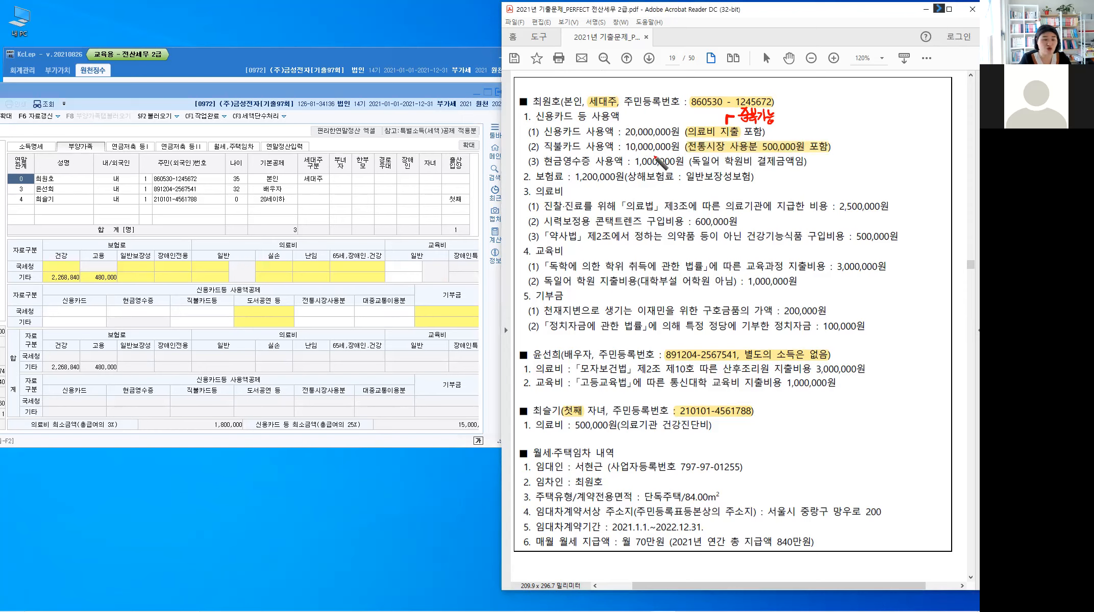
key(alt)
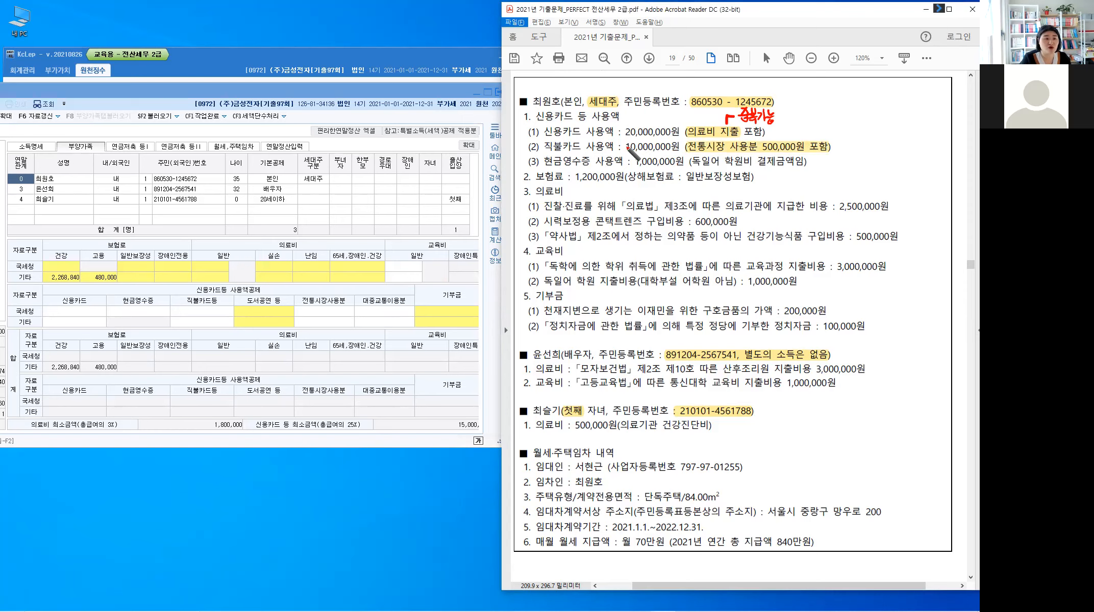
click(627, 147)
drag(626, 148, 638, 144)
drag(644, 138, 642, 142)
drag(648, 137, 676, 139)
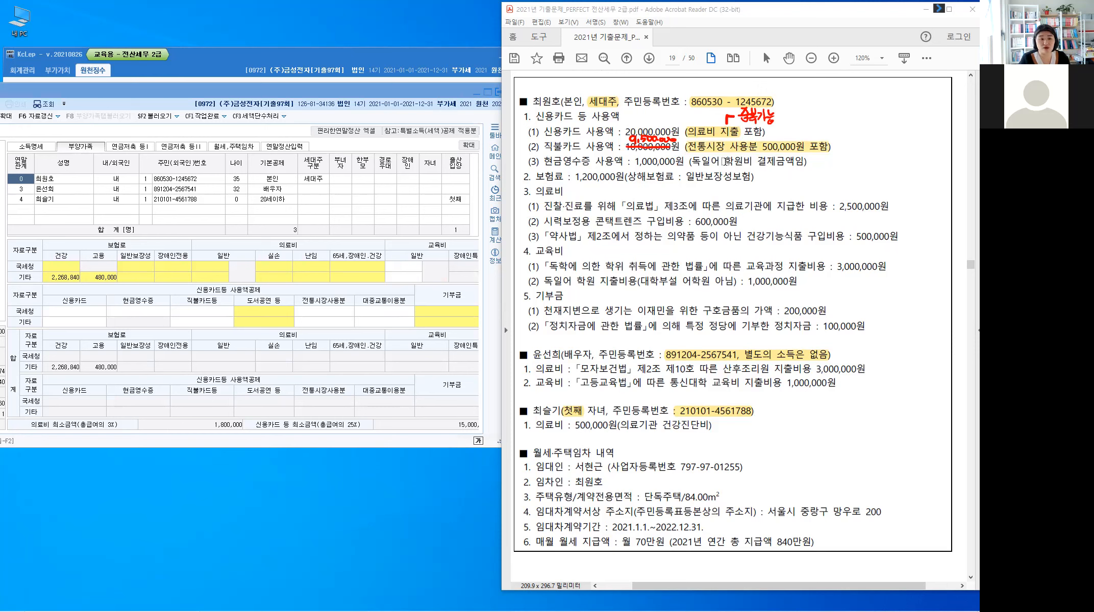
drag(724, 161, 744, 162)
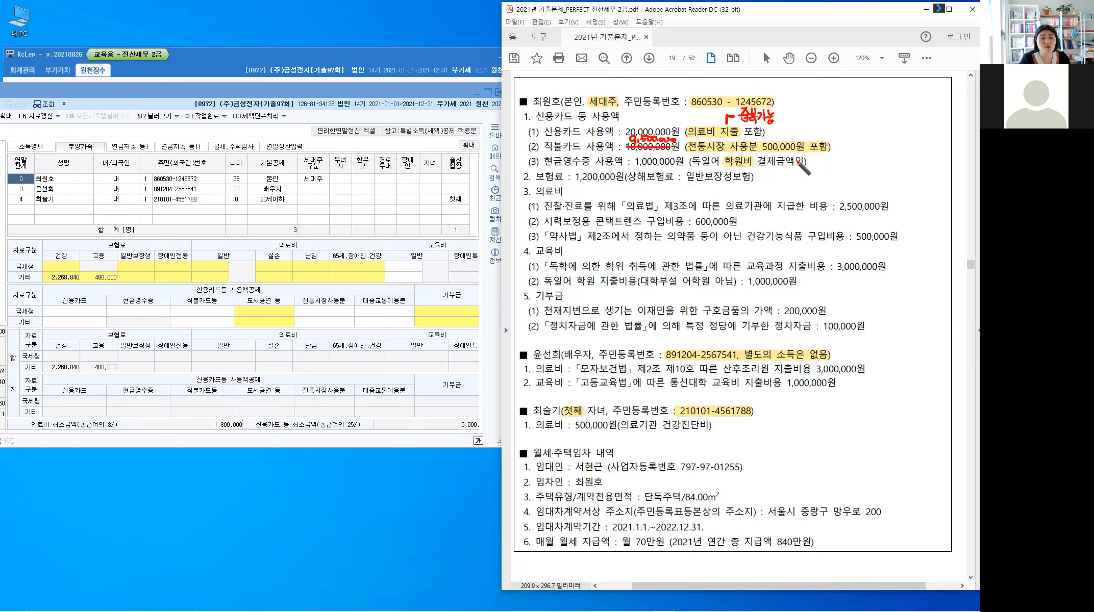
Step: Handwrite 교육비·신용카드O beside the cash-receipt line
drag(812, 157, 814, 166)
drag(818, 161, 822, 166)
drag(825, 157, 824, 157)
drag(821, 163, 830, 162)
drag(824, 165, 834, 165)
drag(835, 157, 841, 162)
click(841, 157)
drag(845, 158, 856, 159)
click(852, 159)
drag(857, 155, 861, 160)
drag(862, 151, 862, 162)
mouse_move(866, 152)
mouse_down()
mouse_move(880, 168)
mouse_move(896, 159)
mouse_up()
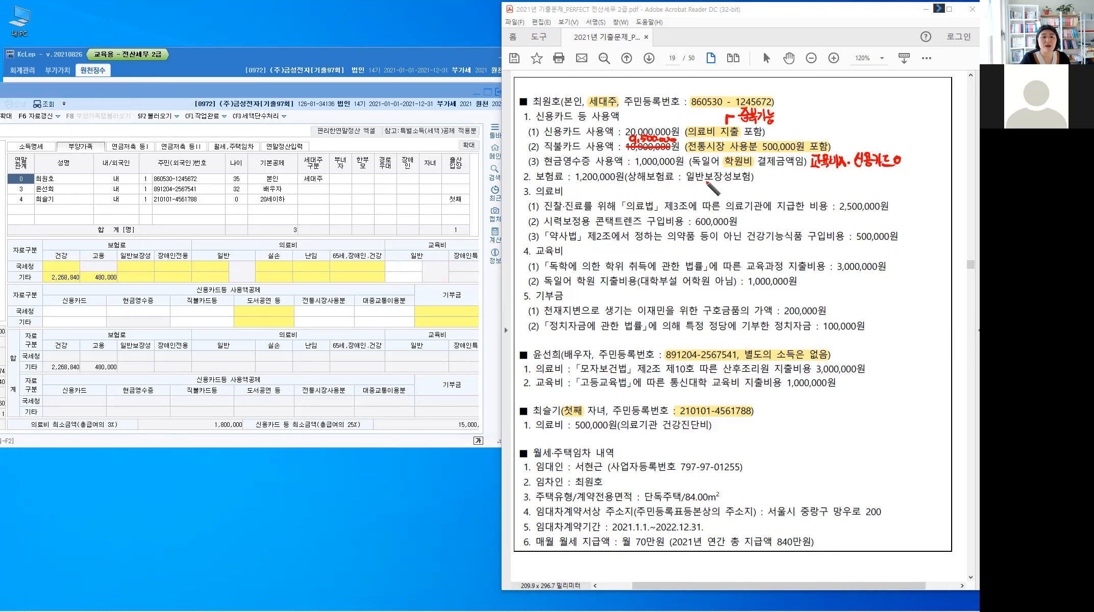
Step: Highlight 일반보장성보험 and 2,500,000원, and write 본인 beside the amount
drag(688, 176, 752, 176)
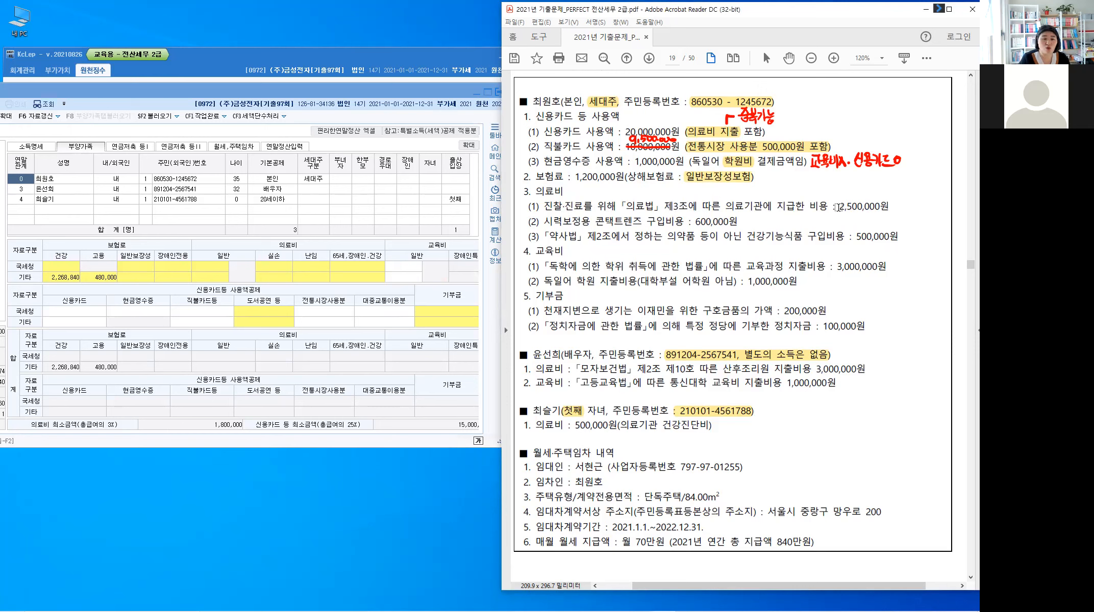
drag(840, 207, 897, 204)
key(alt)
drag(903, 198, 902, 204)
drag(897, 202, 899, 206)
drag(896, 207, 905, 200)
drag(911, 198, 910, 206)
drag(905, 205, 911, 210)
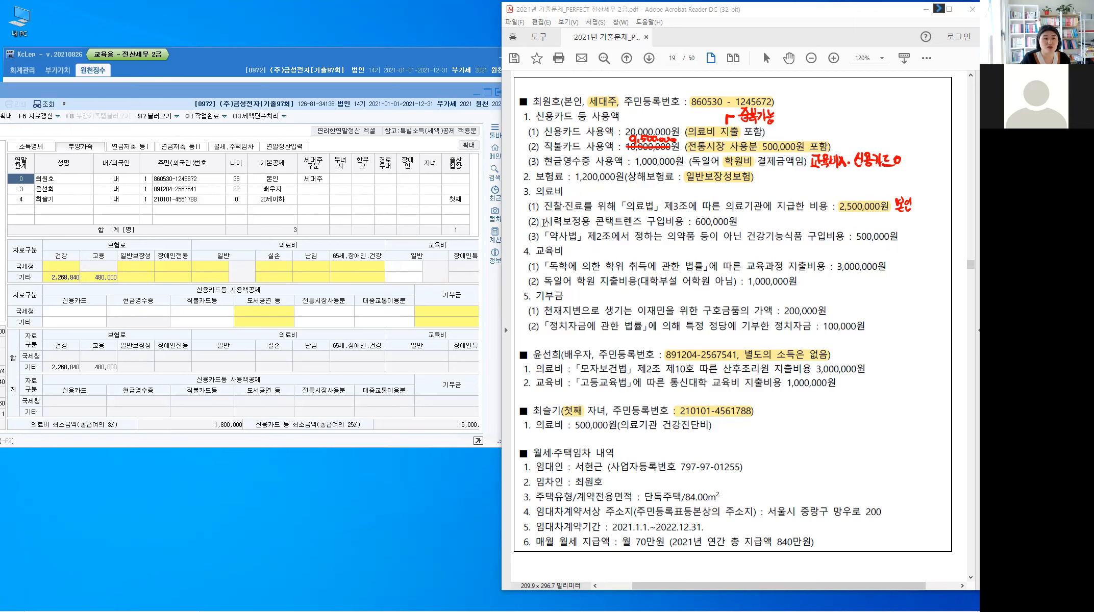
Step: Highlight 시력보정용, strike out 600,000원 and write 500,000원 beside it
double_click(588, 222)
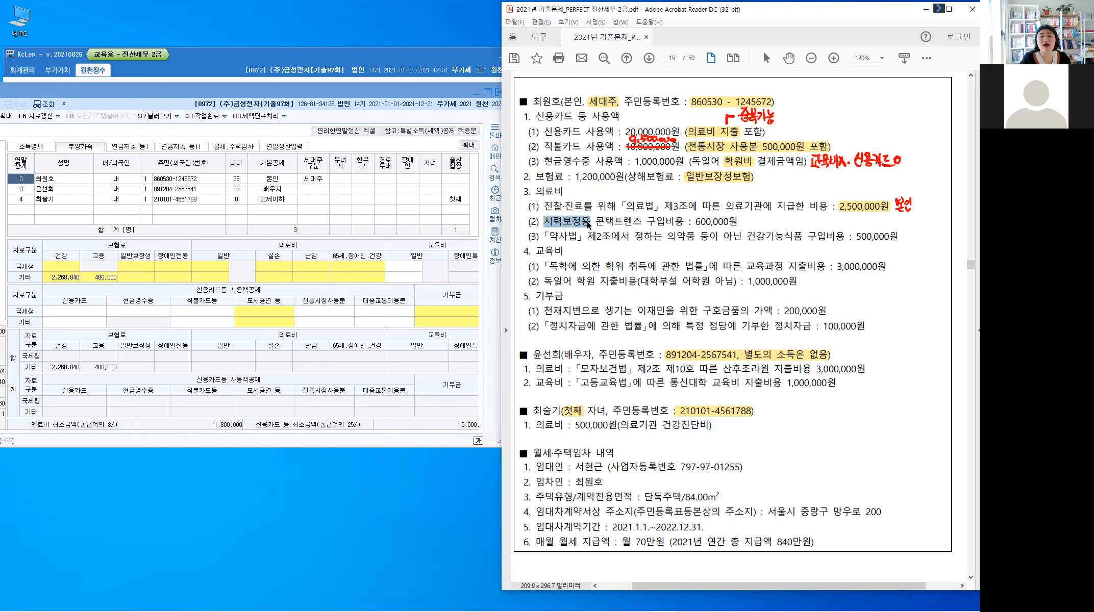
key(alt)
drag(696, 223, 760, 218)
drag(765, 223, 769, 221)
drag(775, 220, 774, 221)
drag(782, 220, 797, 227)
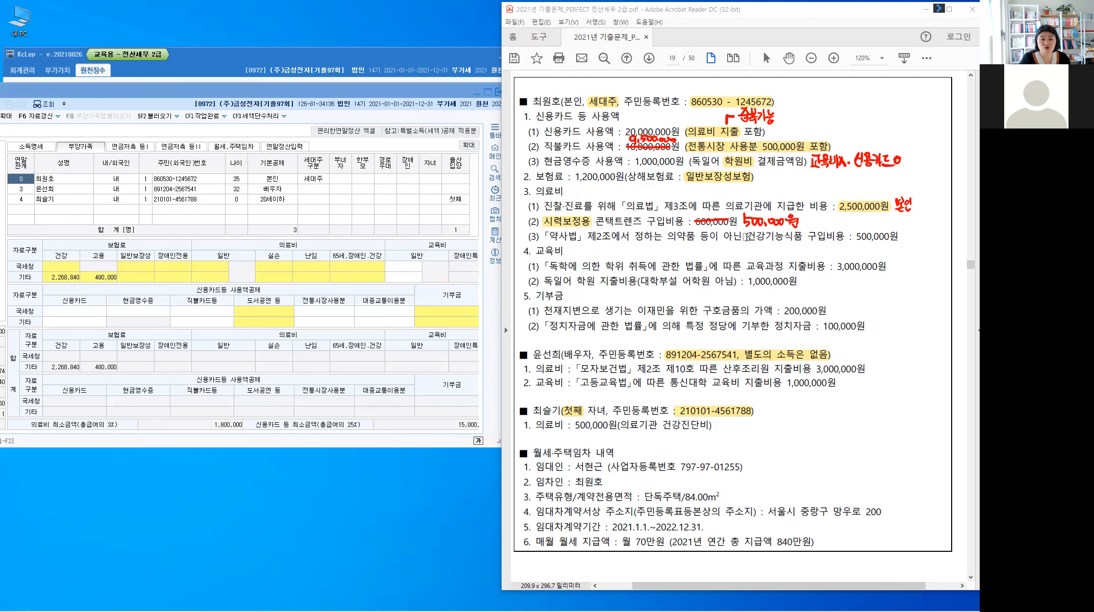
Step: Highlight 건강기능식품, strike out its 500,000원 and mark it 의료비X
drag(747, 236, 802, 239)
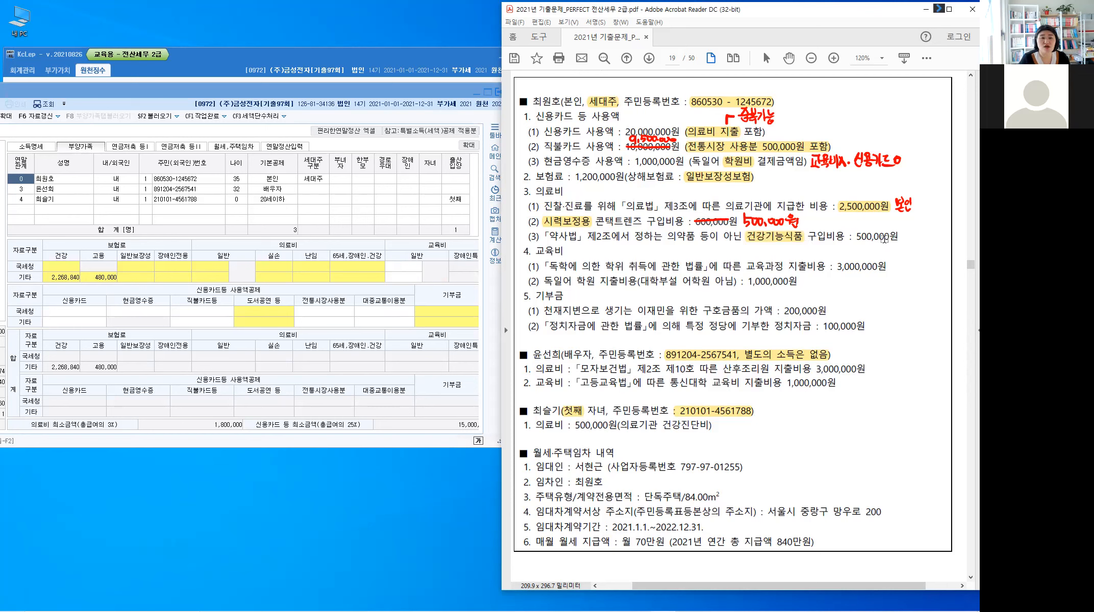
key(alt)
drag(856, 236, 910, 238)
drag(918, 237, 939, 241)
drag(939, 232, 933, 241)
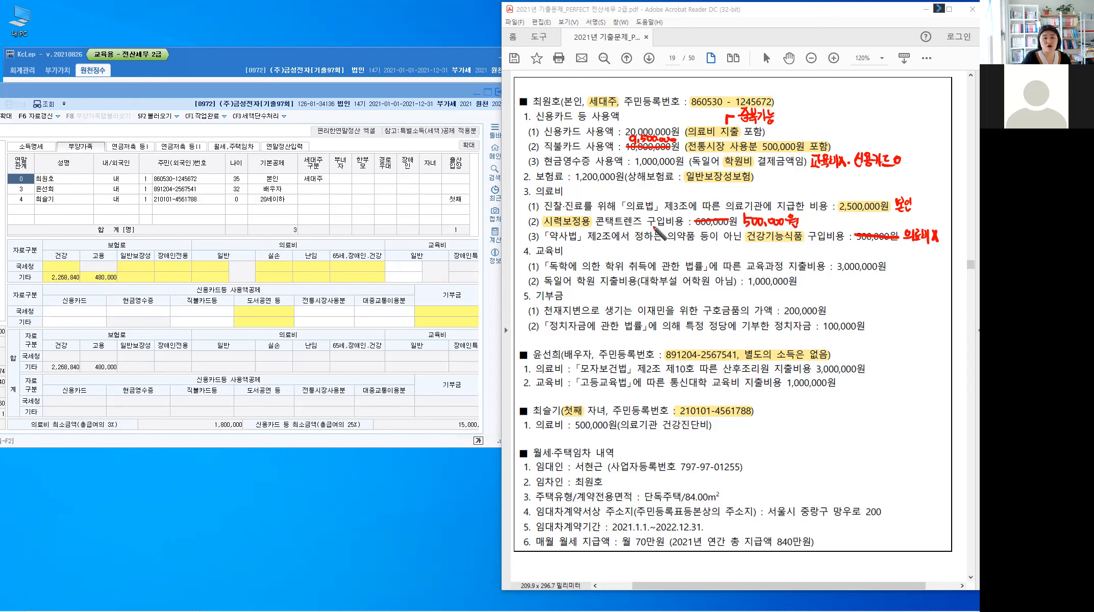
Step: Write 3,000,000원 beside the 의료비 heading
drag(574, 190, 610, 192)
click(583, 197)
click(606, 195)
drag(615, 191, 634, 187)
drag(639, 185, 639, 195)
drag(632, 196, 641, 199)
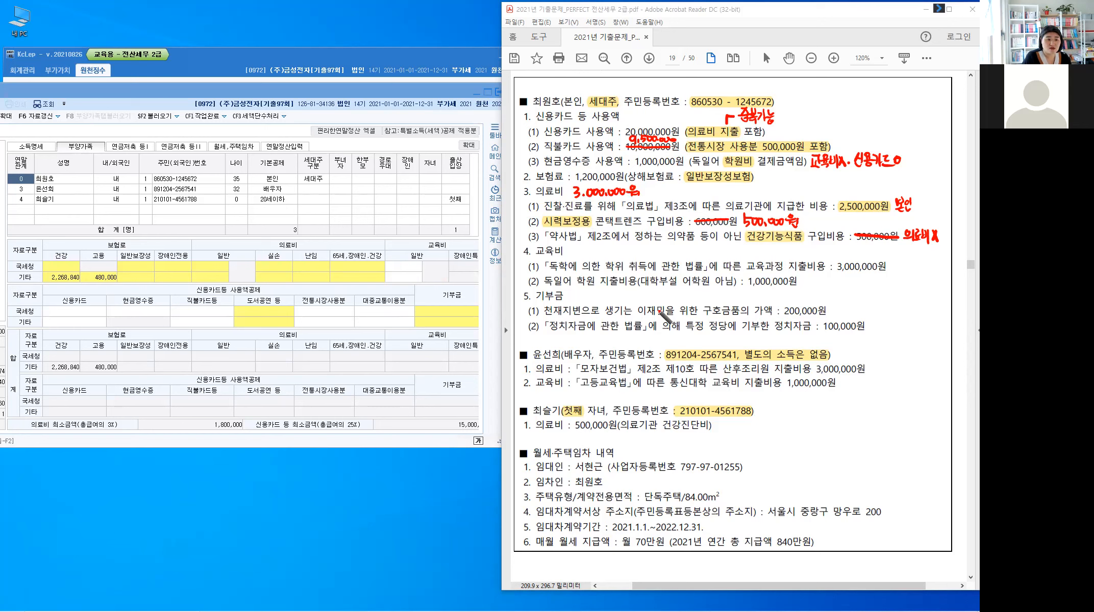
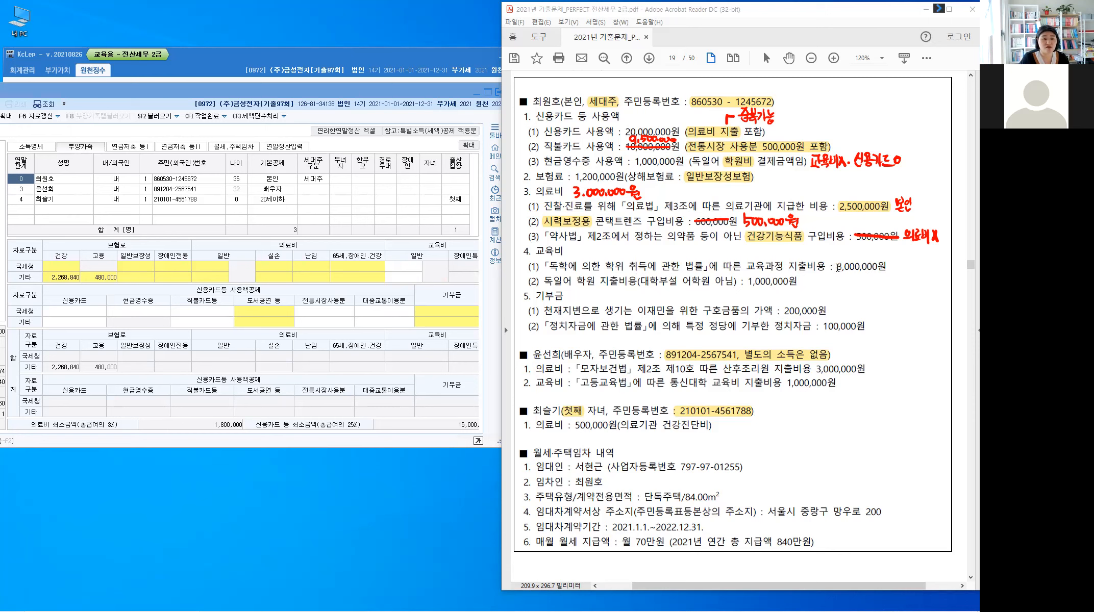
Step: Highlight the 3,000,000원 education cost and handwrite 본인 beside it
double_click(861, 267)
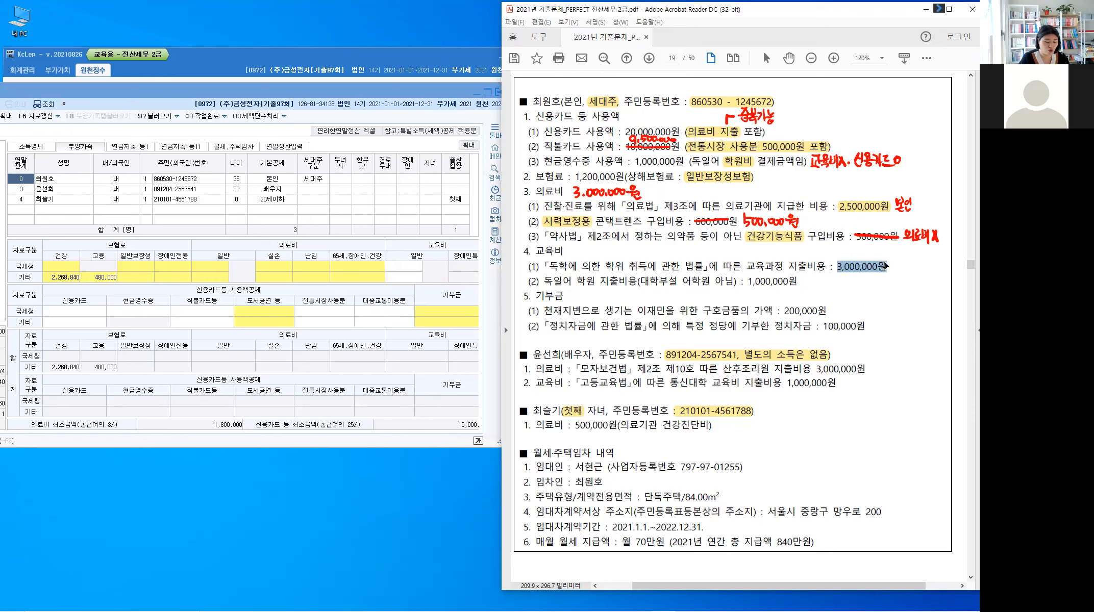
key(u)
key(alt)
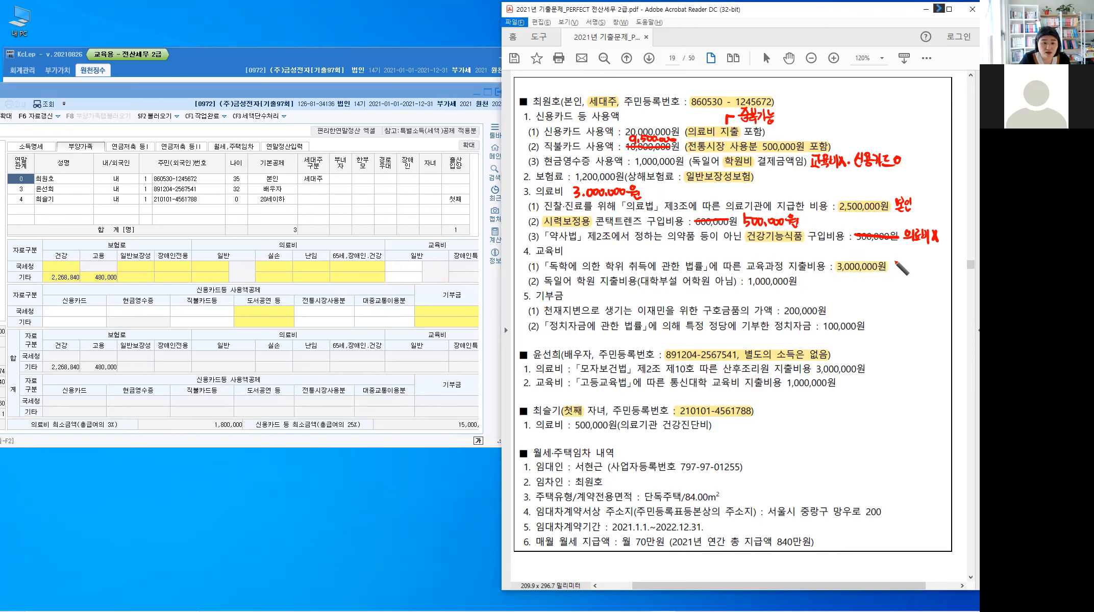
drag(893, 258, 910, 275)
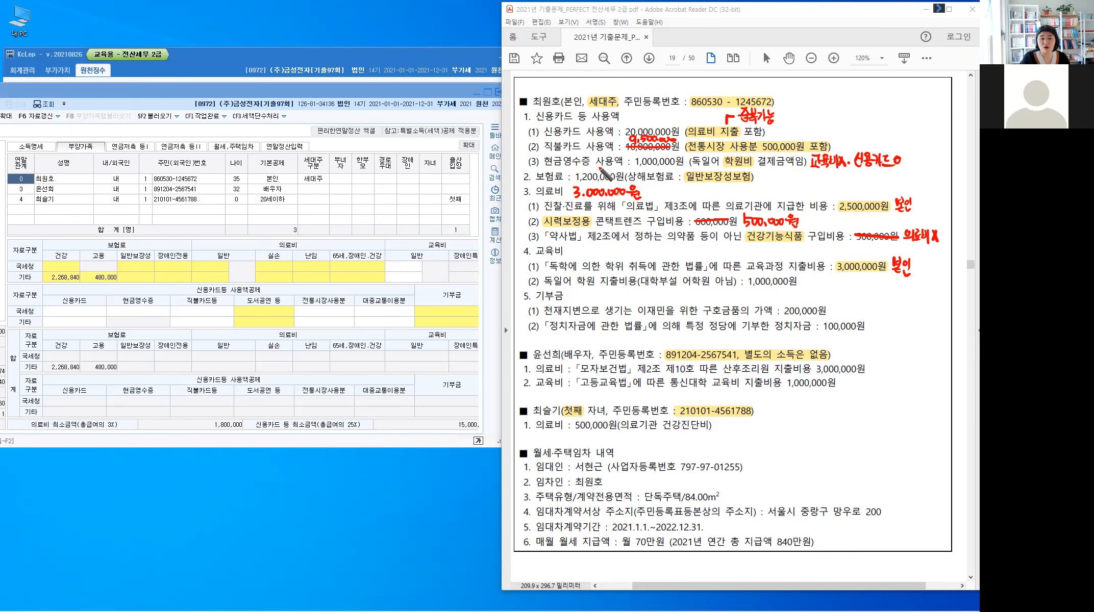
key(ctrl)
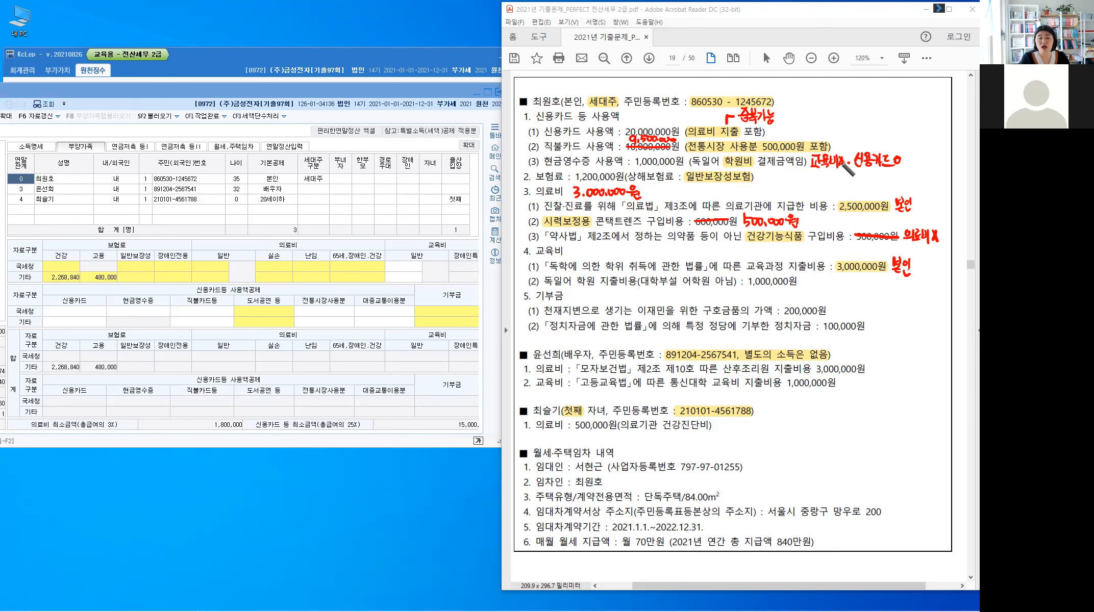
key(ctrl)
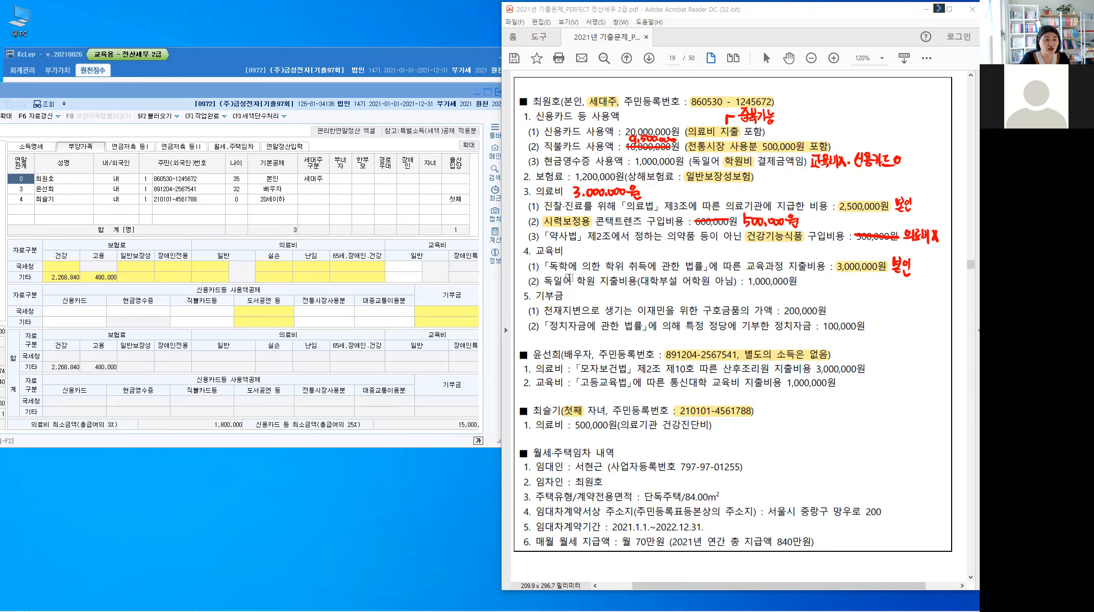
Step: Highlight 학원 and strike out the 1,000,000원 academy fee
double_click(586, 281)
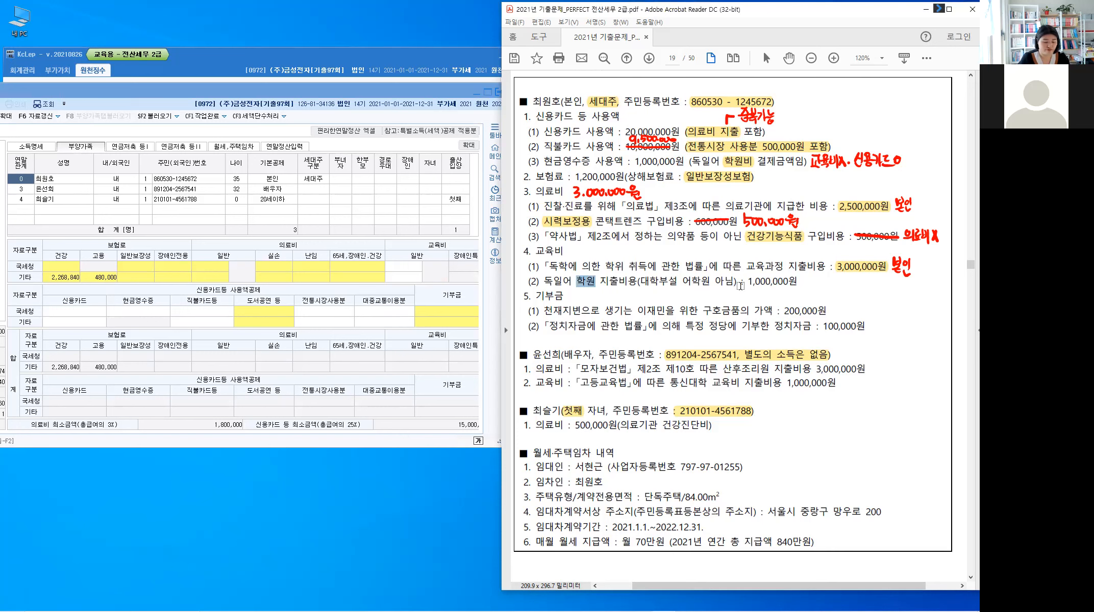
key(u)
key(d)
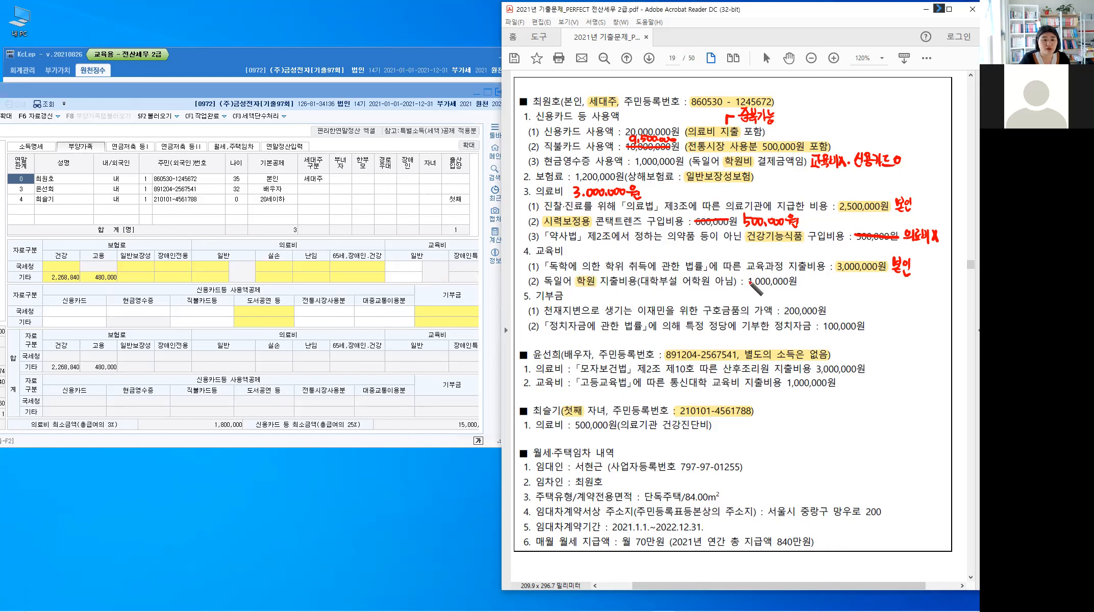
drag(747, 281, 801, 281)
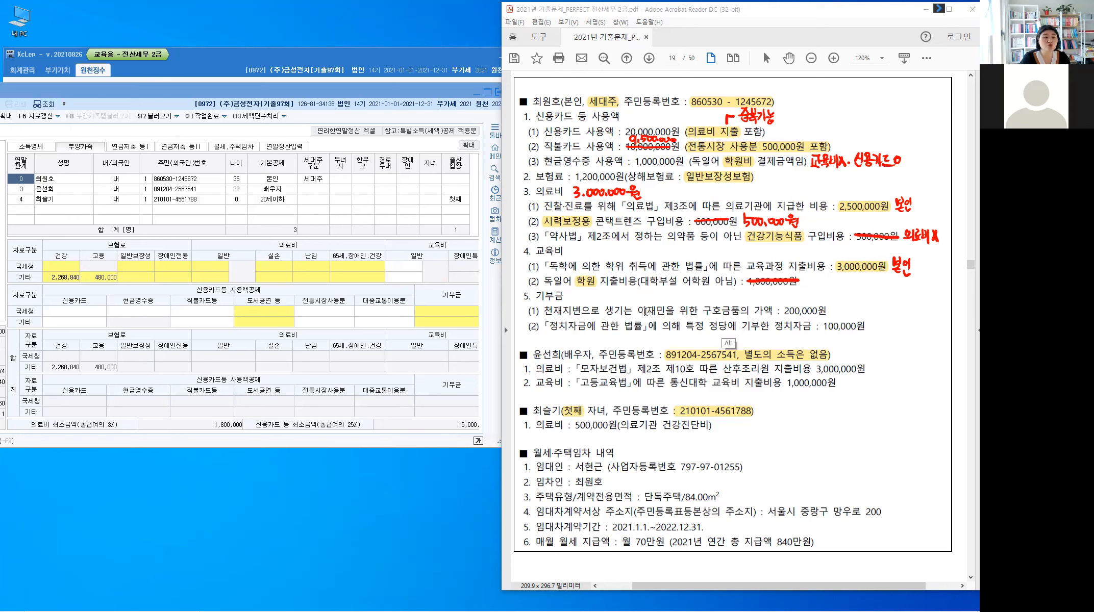
Step: Highlight 이재민 and handwrite 법정기부금 beside the 200,000원 donation
drag(665, 310, 636, 310)
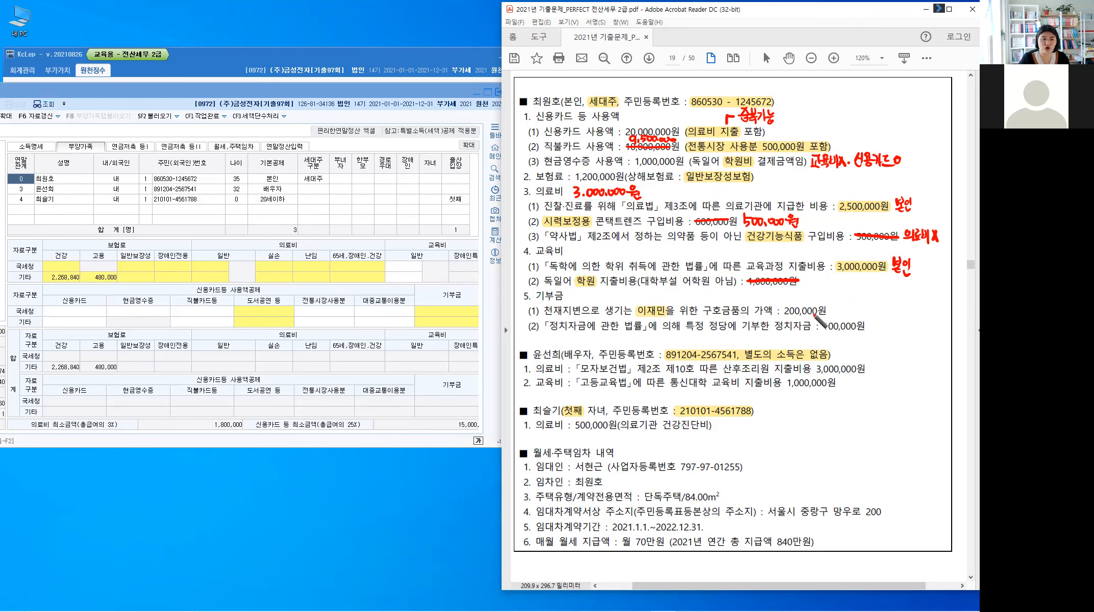
drag(834, 304, 842, 307)
mouse_move(840, 305)
mouse_down()
mouse_move(846, 316)
mouse_move(881, 315)
mouse_up()
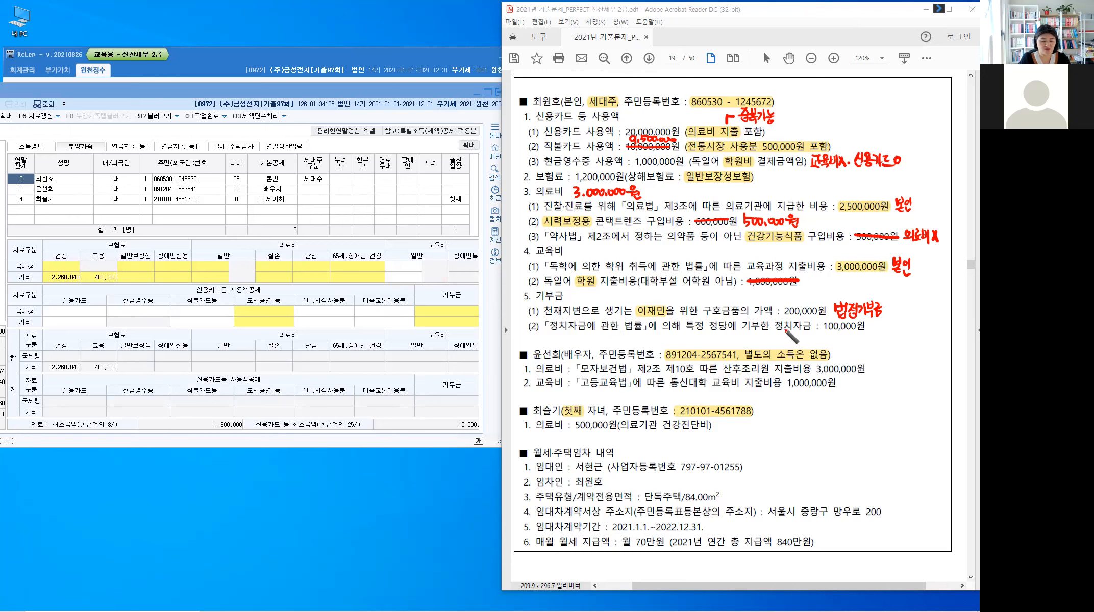
Step: Highlight 정치자금, write 세액공제 beside its 100,000원, and highlight 산후조리원
key(alt)
drag(781, 326, 813, 332)
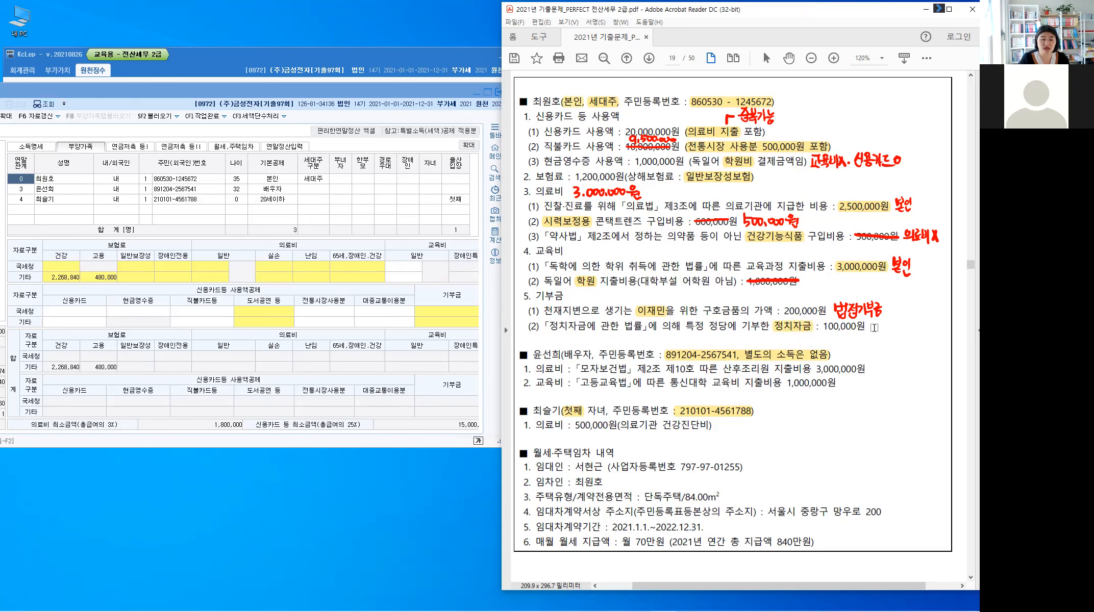
key(d)
mouse_move(875, 328)
mouse_down()
mouse_move(894, 320)
mouse_move(900, 331)
mouse_up()
drag(905, 326, 908, 326)
drag(909, 319, 909, 333)
drag(912, 319, 912, 335)
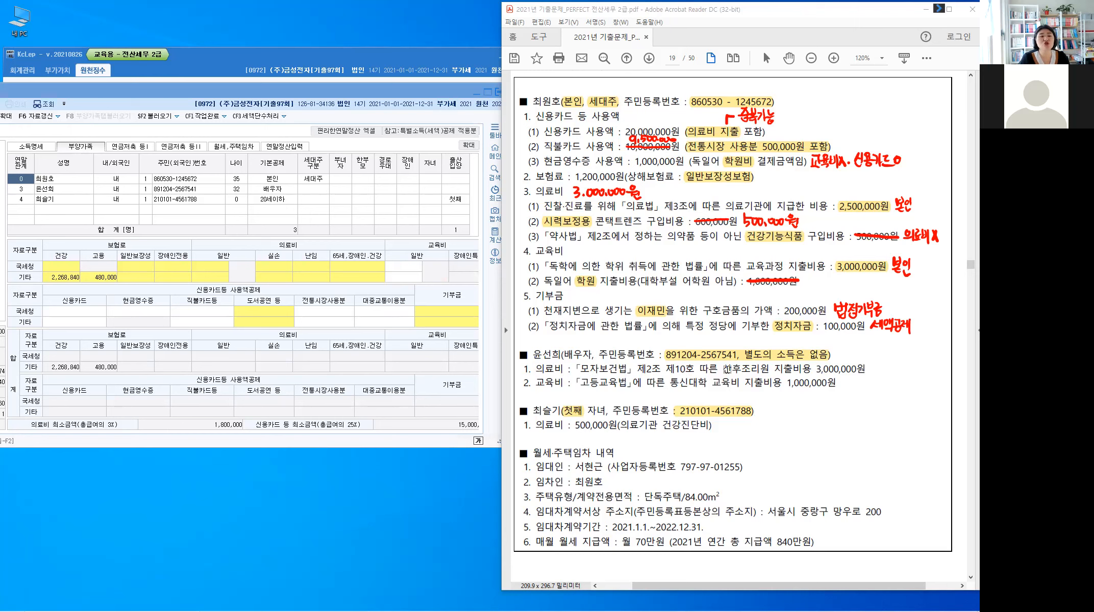
drag(723, 369, 770, 368)
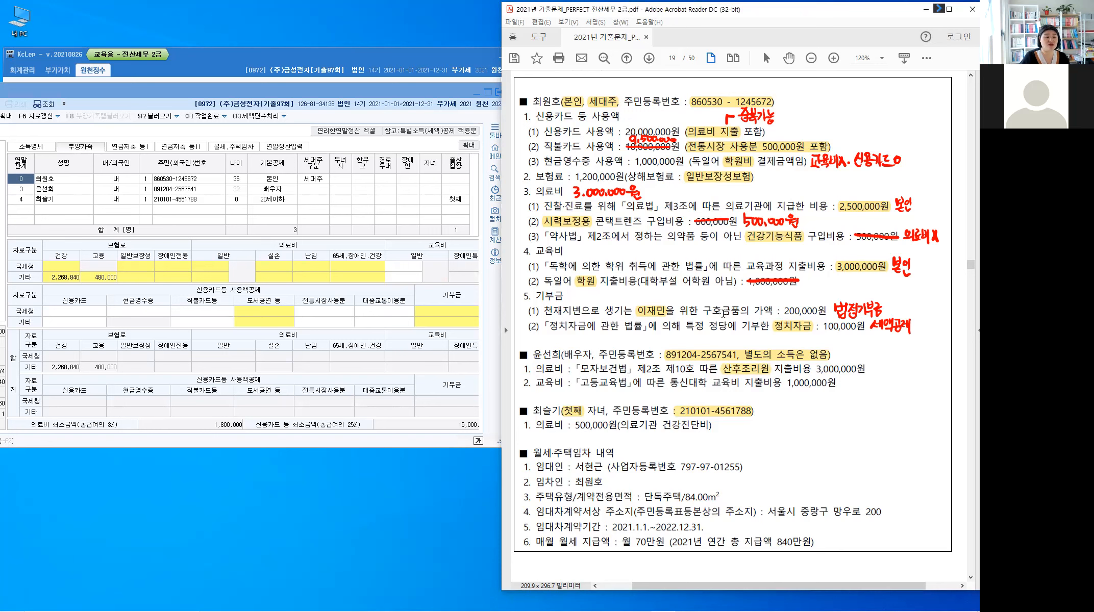
Step: Show KcLep's 연말정산입력 form and handwrite 총급여액 7,000만원이하 above the spouse's line
click(292, 150)
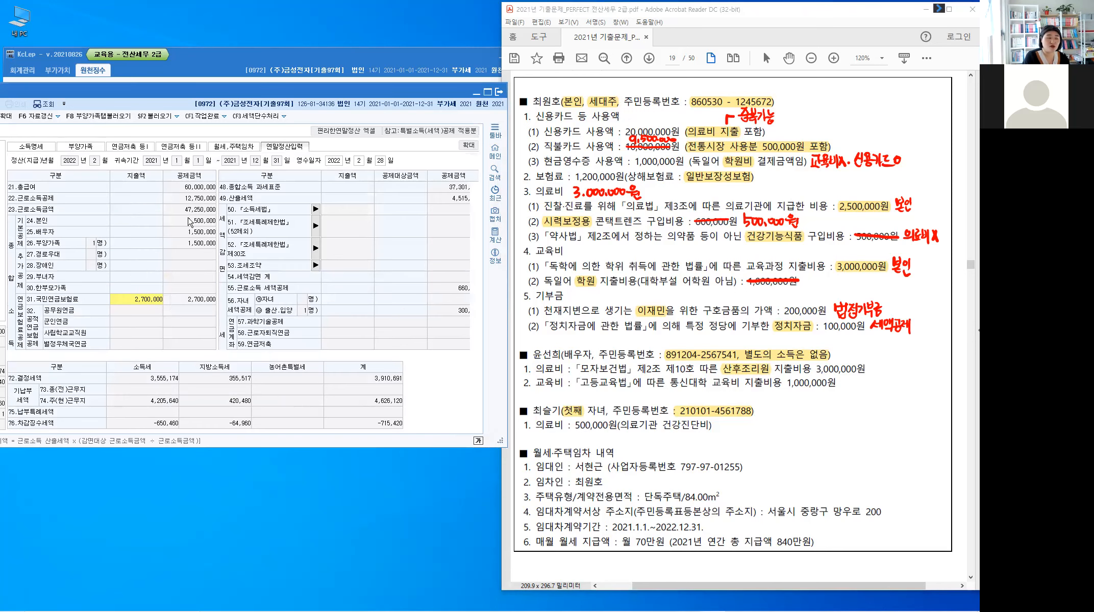
key(ctrl)
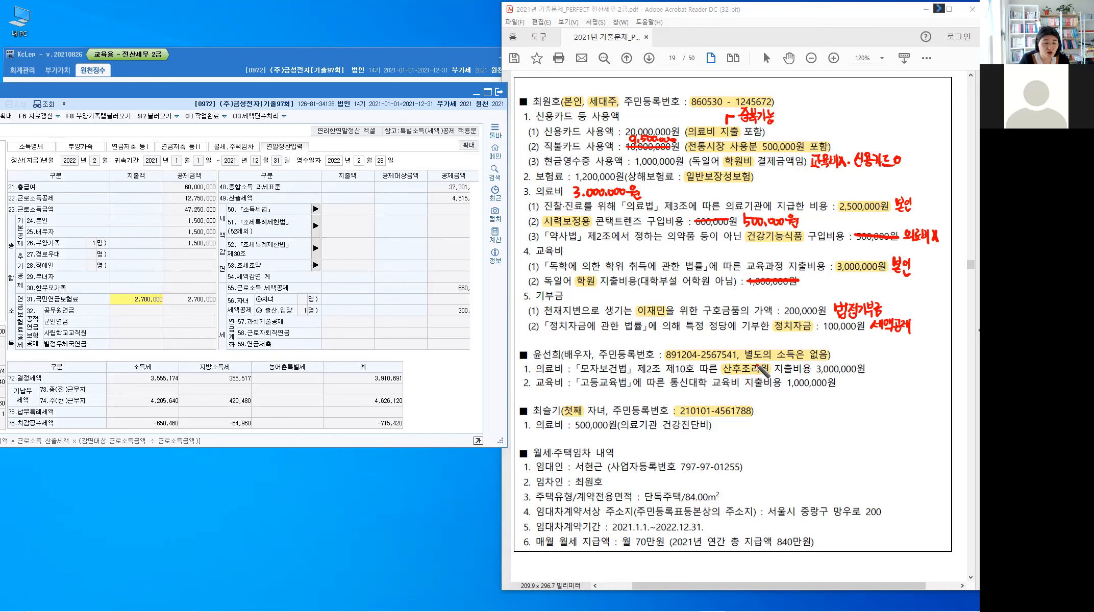
mouse_move(756, 363)
mouse_down()
mouse_move(781, 336)
mouse_move(784, 348)
mouse_up()
mouse_move(791, 336)
mouse_down()
mouse_move(793, 347)
mouse_move(835, 346)
mouse_move(819, 351)
mouse_move(873, 347)
mouse_move(871, 339)
mouse_up()
drag(869, 343, 874, 343)
mouse_move(876, 336)
mouse_down()
mouse_move(876, 349)
mouse_move(882, 340)
mouse_up()
mouse_move(888, 337)
mouse_down()
mouse_move(888, 348)
mouse_move(897, 339)
mouse_up()
drag(890, 342, 896, 349)
drag(900, 336, 900, 350)
drag(900, 343, 904, 343)
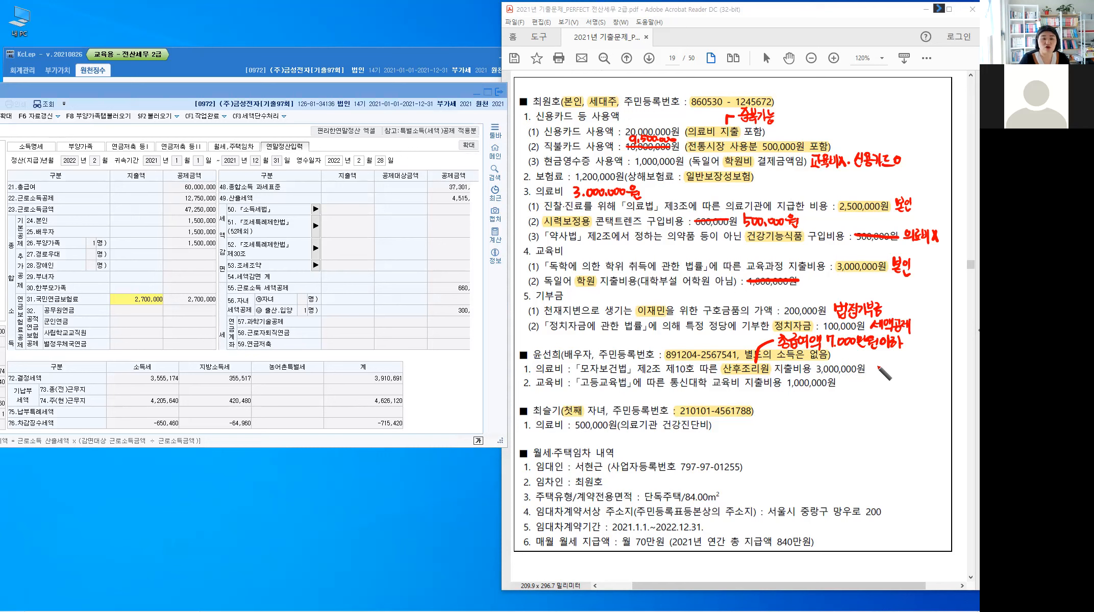
Step: Handwrite 일반의료비 after the 3,000,000원 postnatal care cost
mouse_move(874, 364)
mouse_down()
mouse_move(894, 381)
mouse_move(897, 365)
mouse_up()
drag(894, 371, 908, 374)
drag(905, 376, 913, 374)
drag(914, 365, 919, 372)
drag(921, 363, 922, 375)
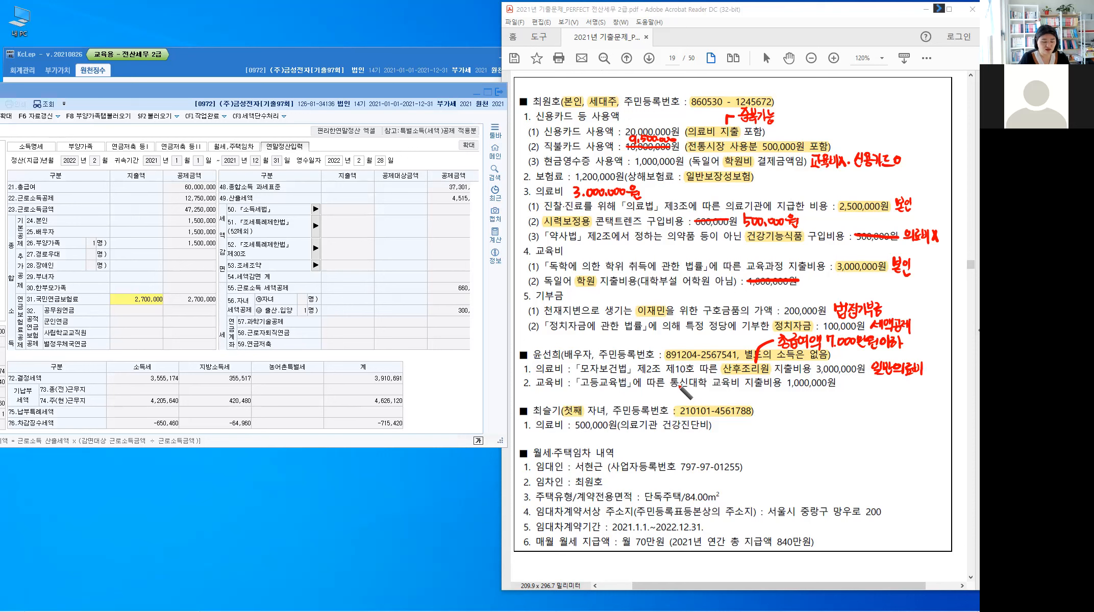
Step: Highlight 통신대학 교육비, note 연령X 소득O under it, and return KcLep to 부양가족
drag(670, 383, 707, 388)
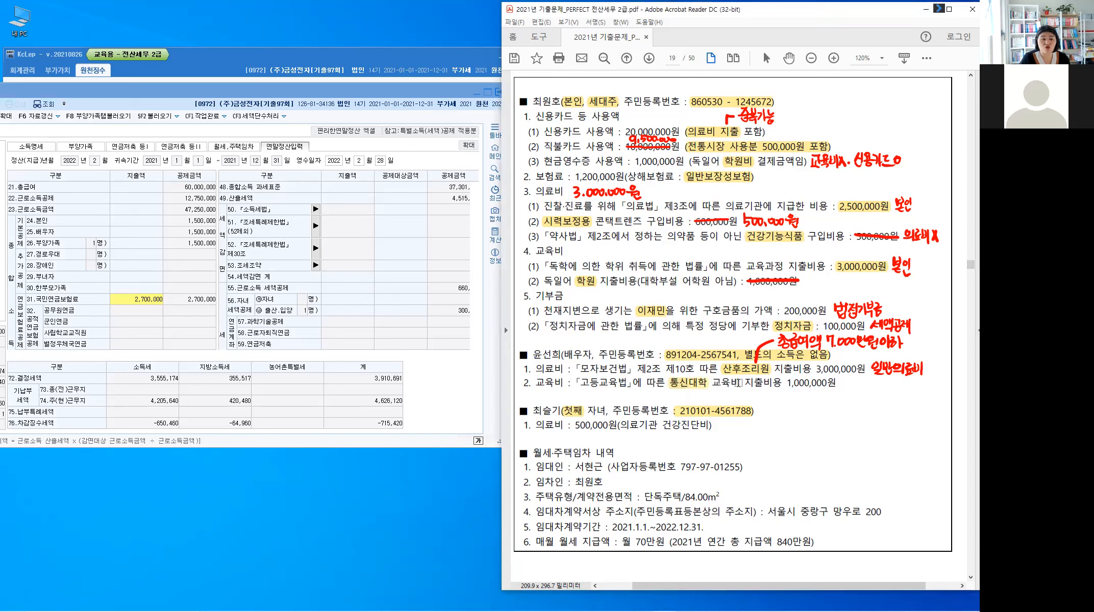
drag(708, 387, 740, 385)
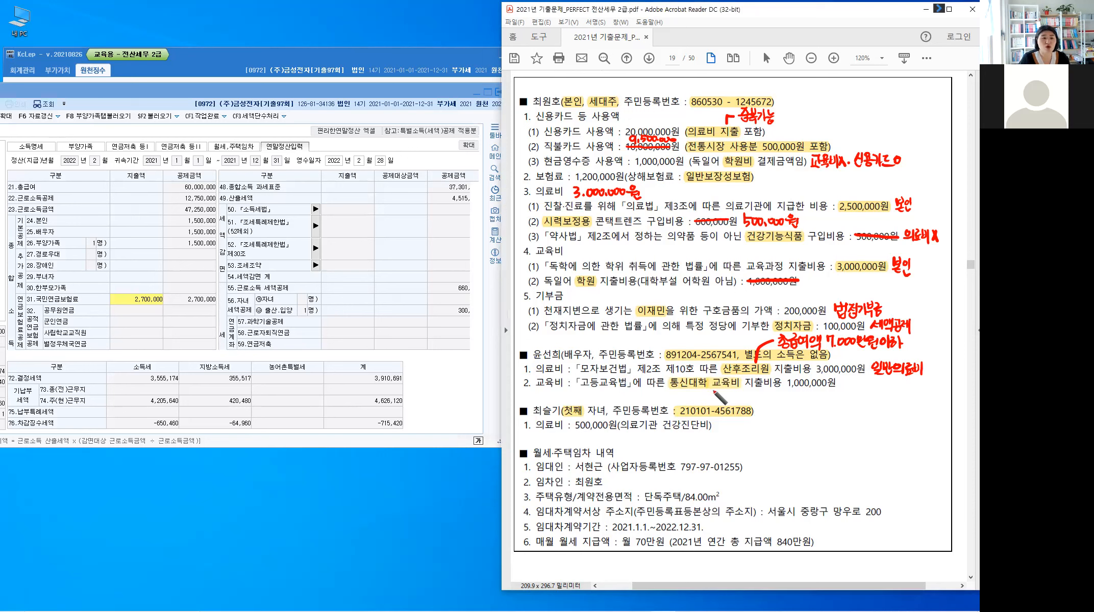
drag(714, 388, 750, 403)
click(750, 391)
mouse_move(751, 392)
mouse_down()
mouse_move(745, 402)
mouse_move(758, 398)
mouse_up()
click(753, 402)
drag(761, 394, 765, 398)
drag(761, 398, 761, 403)
drag(757, 402, 776, 400)
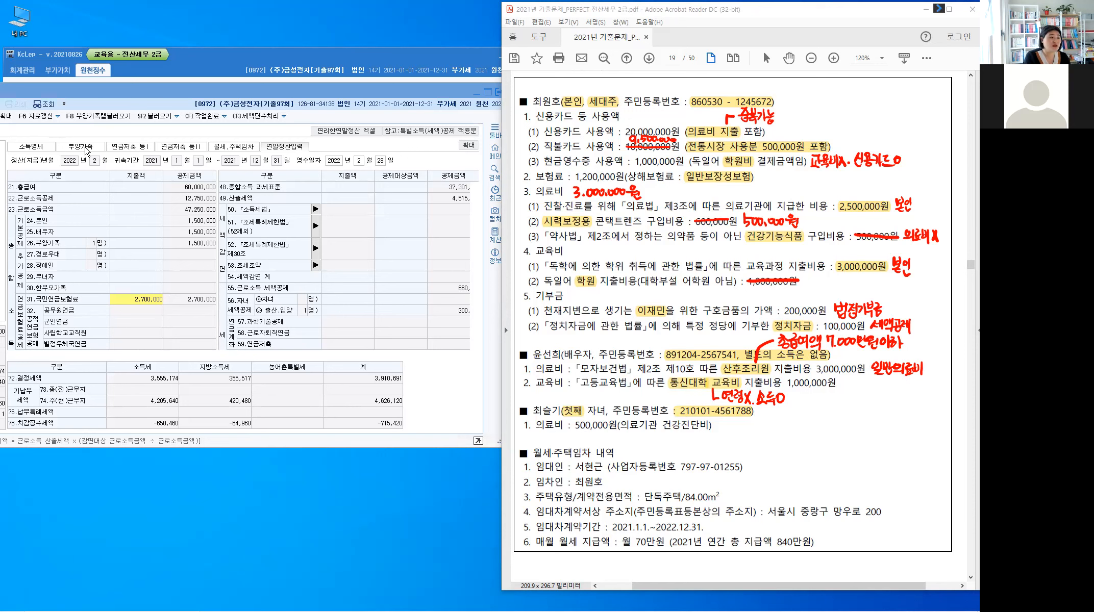
click(204, 232)
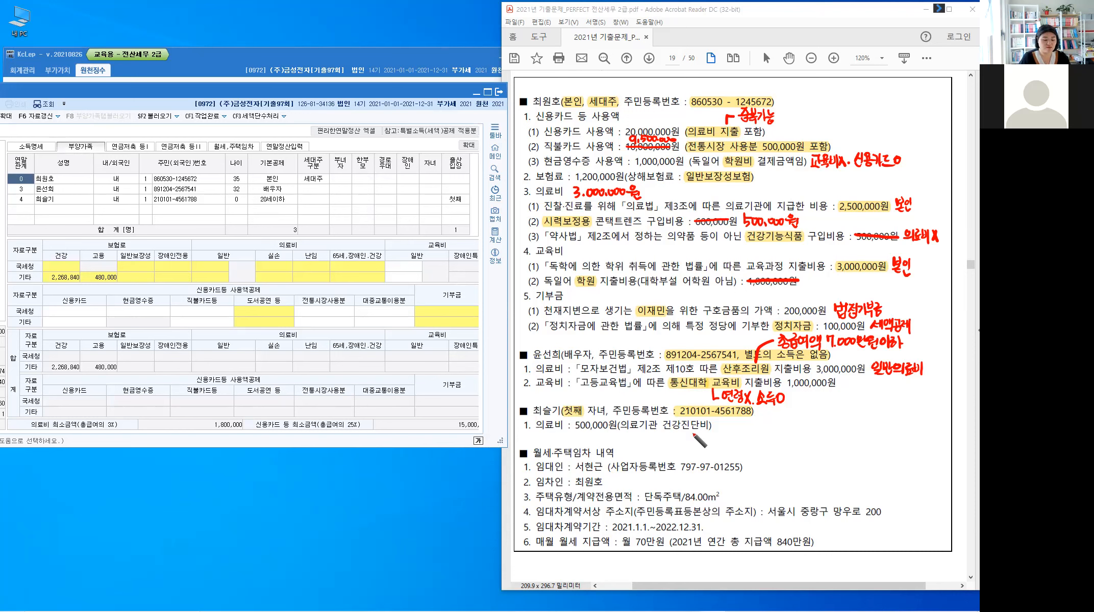
Step: Highlight the child's 건강진단비 and handwrite 일반의료비 beside it
key(alt)
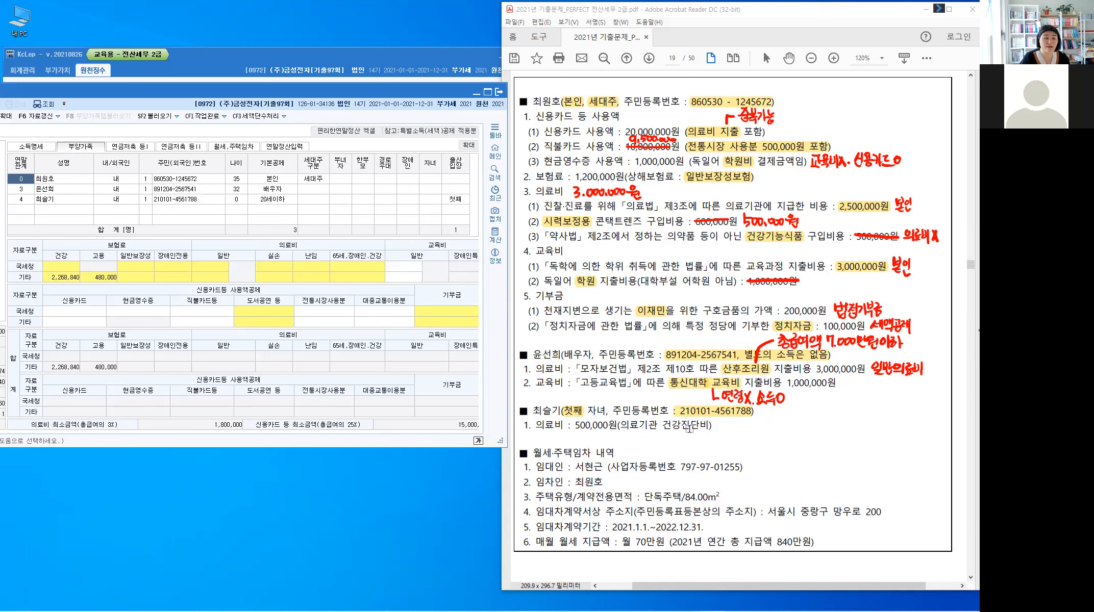
drag(664, 425, 708, 425)
click(692, 431)
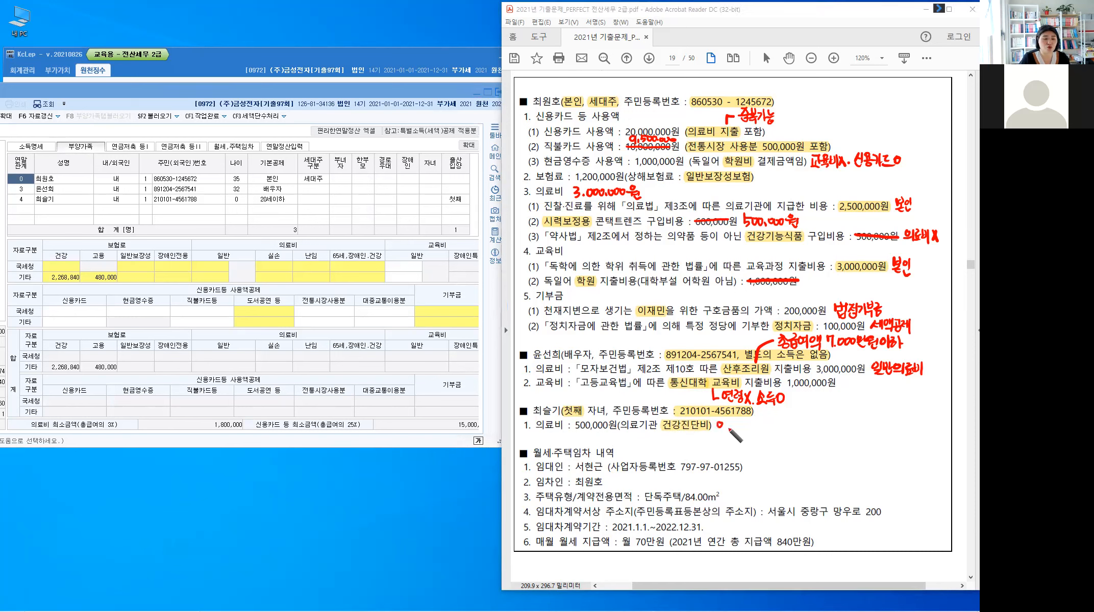
mouse_move(719, 423)
mouse_down()
mouse_move(761, 436)
mouse_move(773, 426)
mouse_up()
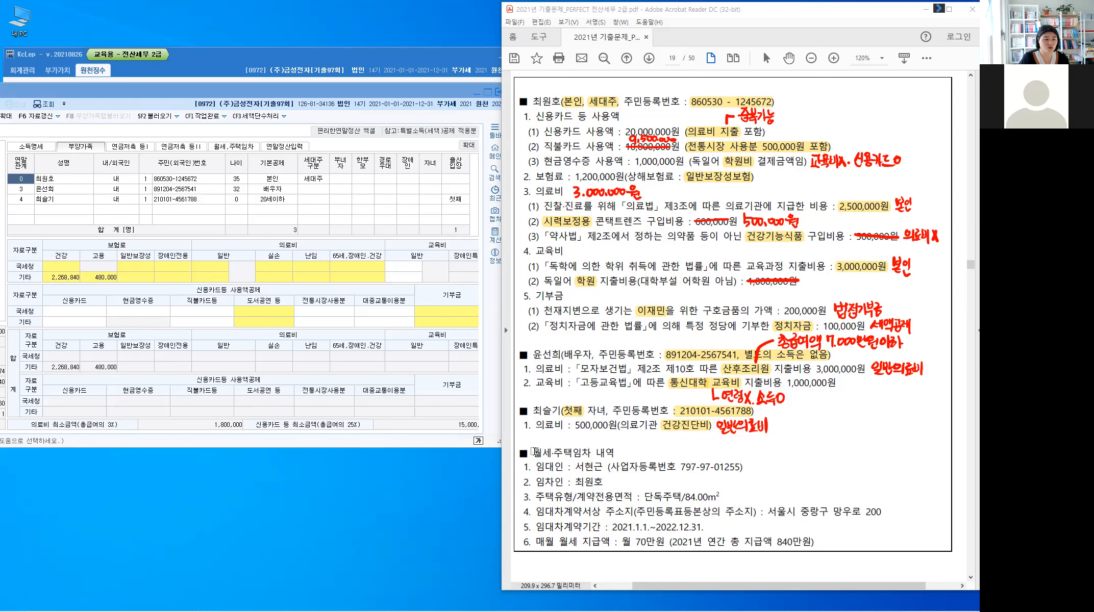
double_click(567, 451)
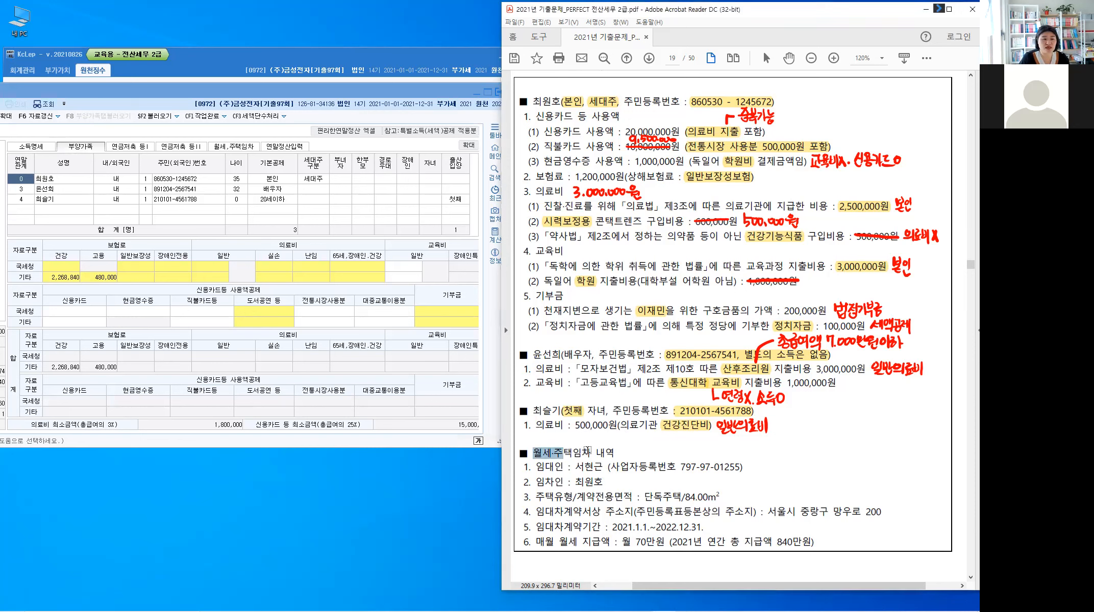
Step: Highlight 월세·주택임차 and 84.00m², note 국민주택요건 and 70×12, and underline 840만원
drag(589, 454, 591, 453)
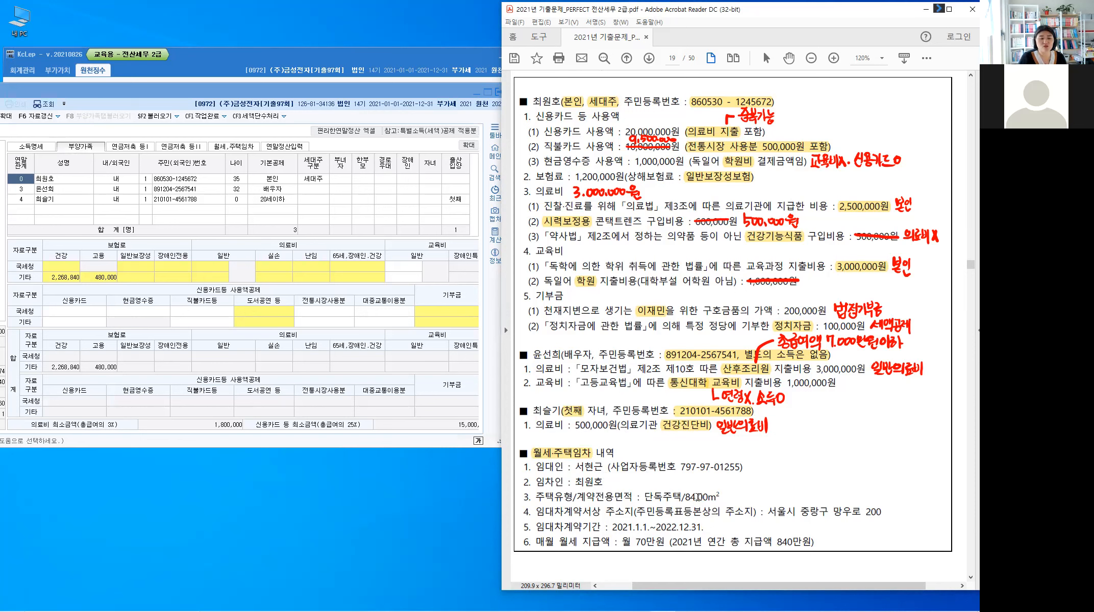
double_click(713, 497)
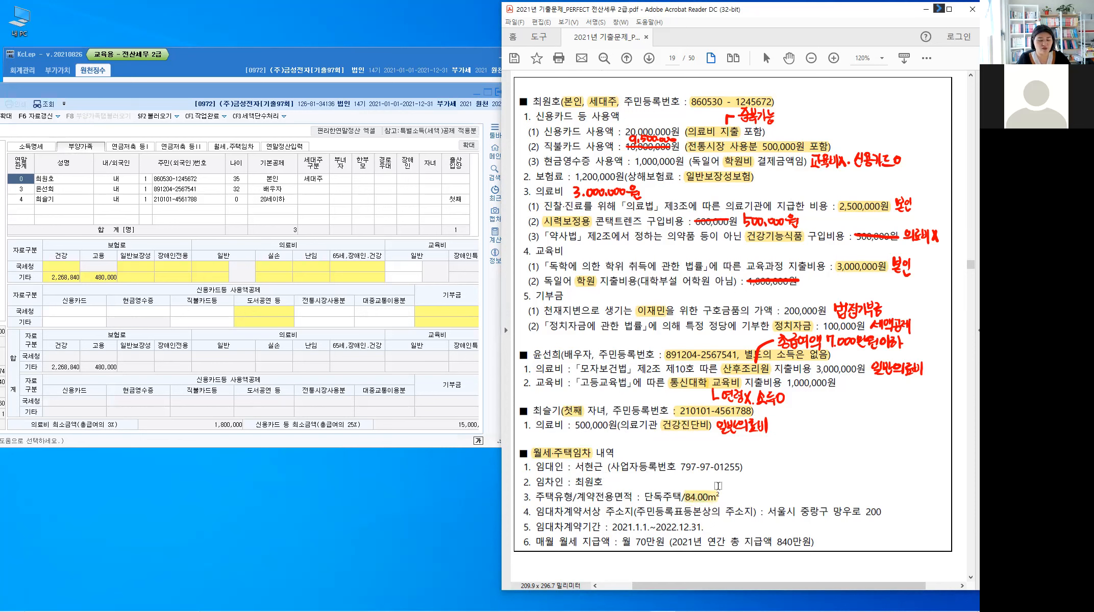
drag(726, 493, 792, 502)
drag(793, 500, 794, 502)
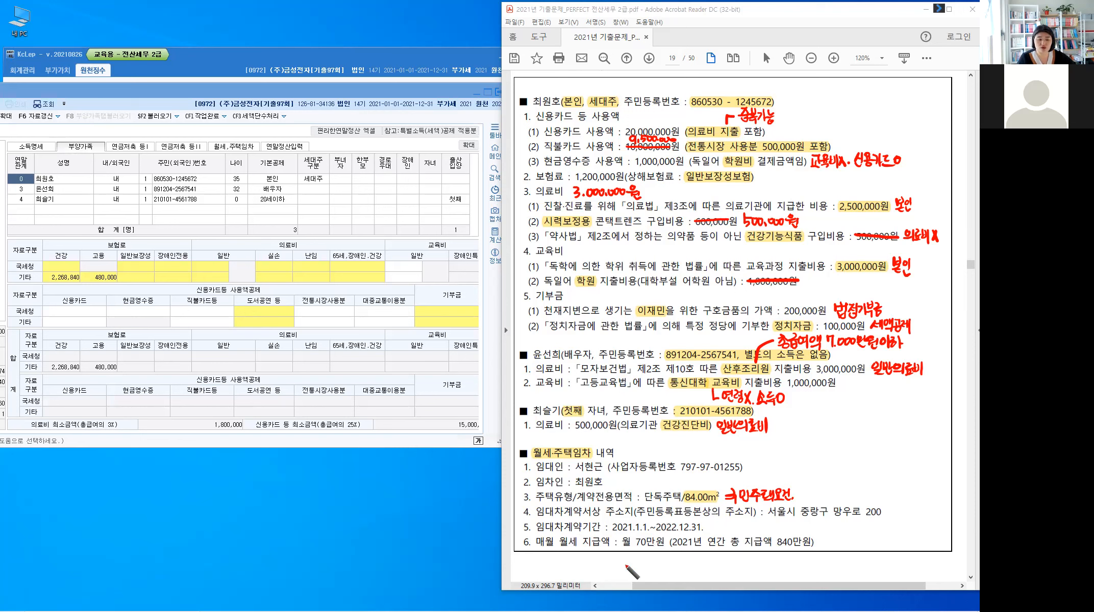
drag(713, 523, 789, 528)
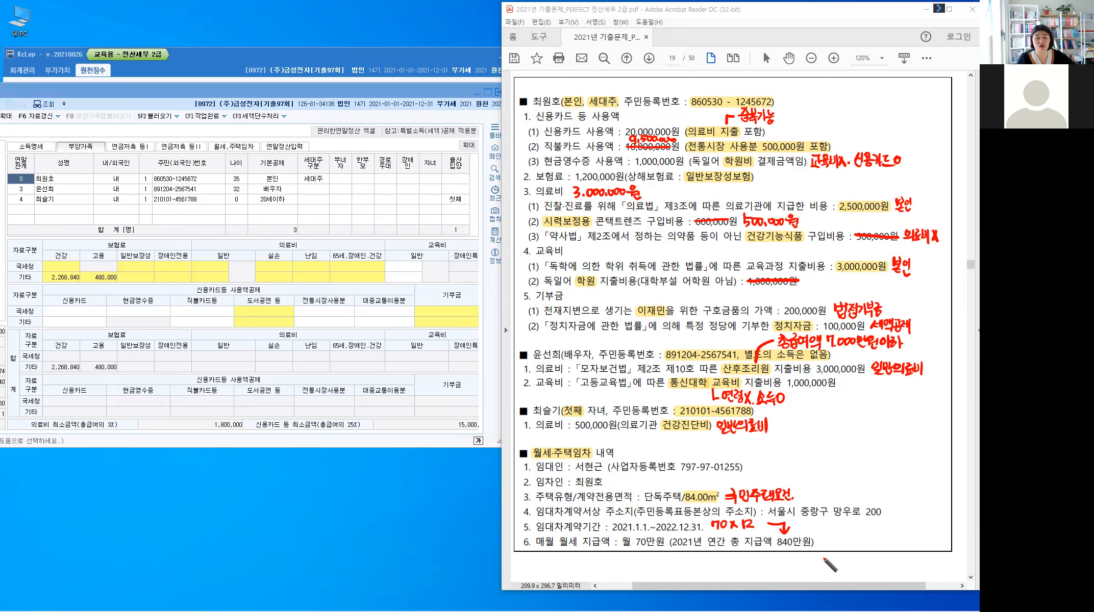
drag(777, 552, 811, 551)
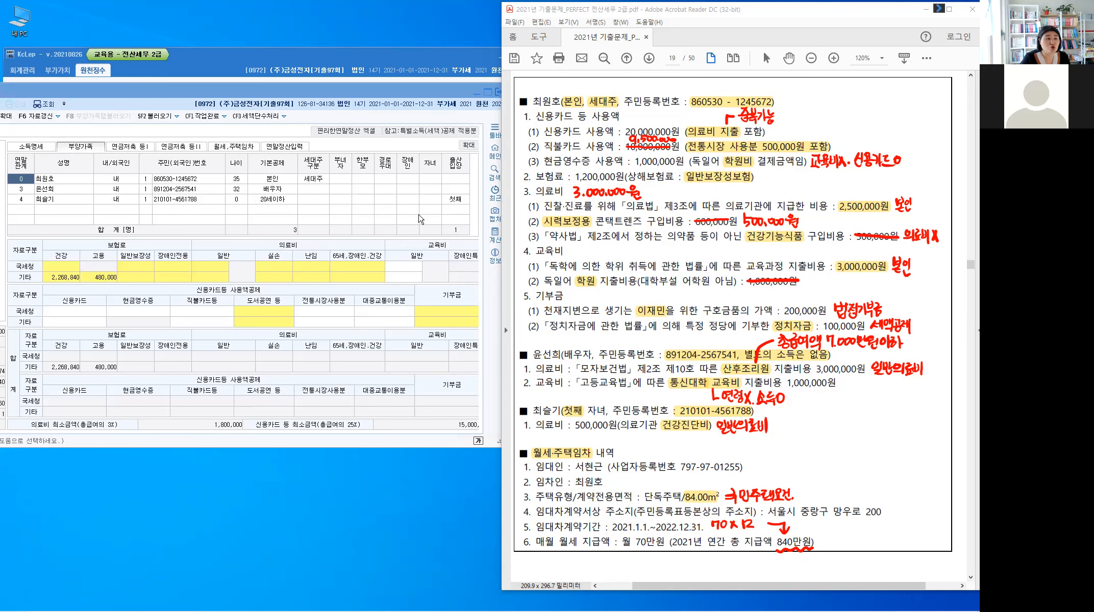
Step: Open the 월세,주택임차 deduction page in KcLep's year-end settlement entry
click(288, 147)
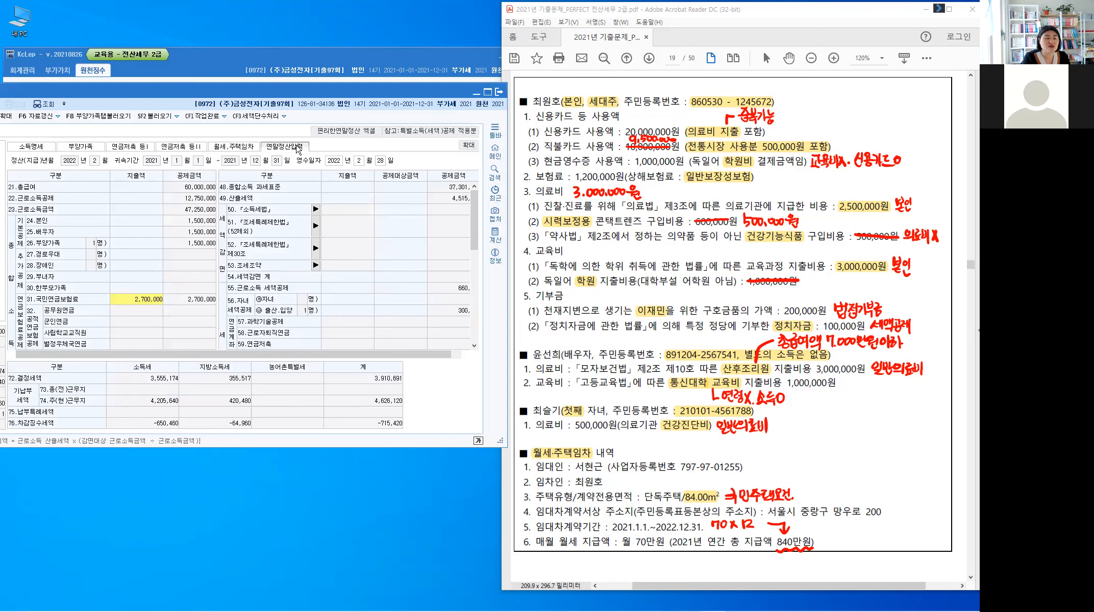
click(241, 148)
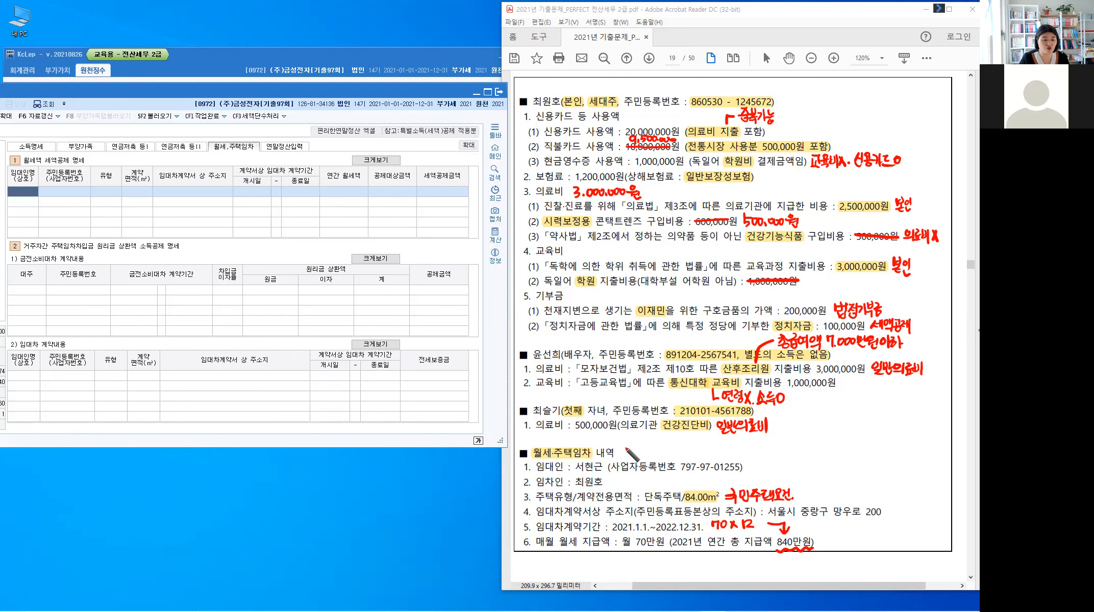
Step: Handwrite '7,000만원이하 충족' in red beside the 월세·주택임차 내역 heading
drag(624, 448, 646, 449)
click(634, 456)
drag(650, 449, 662, 454)
mouse_move(665, 443)
mouse_down()
mouse_move(667, 454)
mouse_move(675, 445)
mouse_up()
drag(671, 452, 678, 452)
mouse_move(681, 444)
mouse_down()
mouse_move(682, 457)
mouse_move(689, 448)
mouse_up()
drag(694, 444, 693, 457)
drag(697, 447, 703, 447)
drag(699, 450, 720, 449)
drag(714, 452, 721, 451)
drag(717, 455, 717, 455)
drag(724, 445, 731, 450)
drag(724, 453, 732, 458)
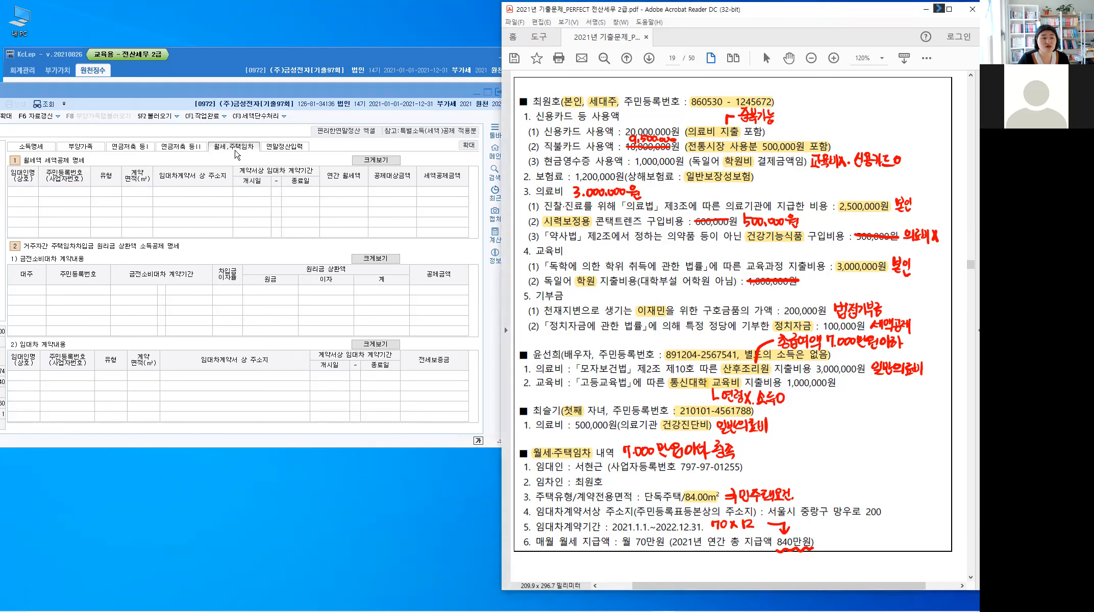
Step: Enter the landlord's name and business registration number in the first rent row
click(236, 149)
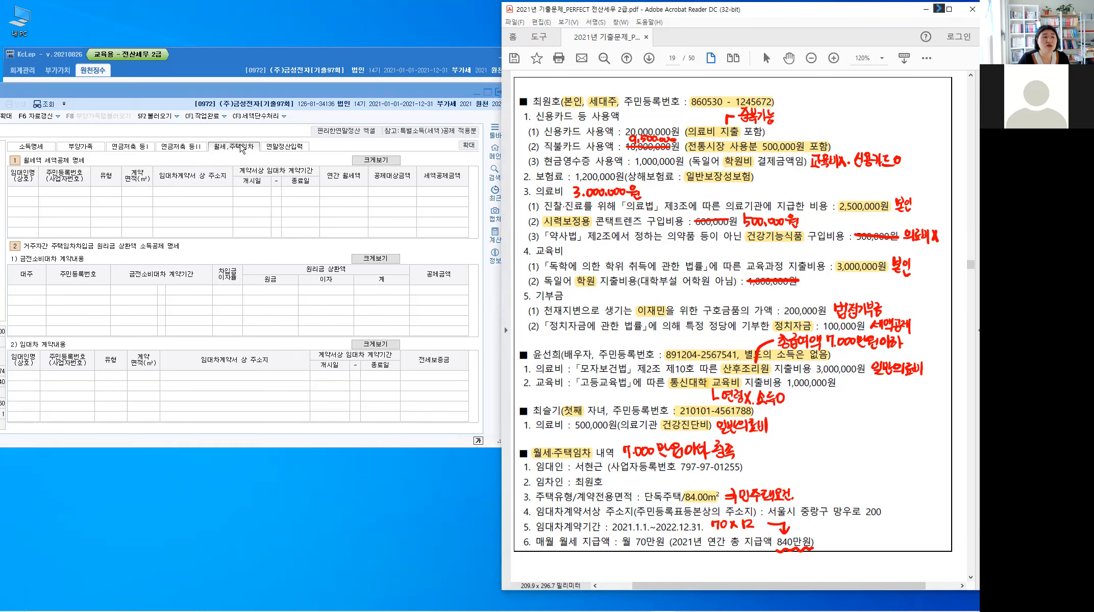
click(242, 149)
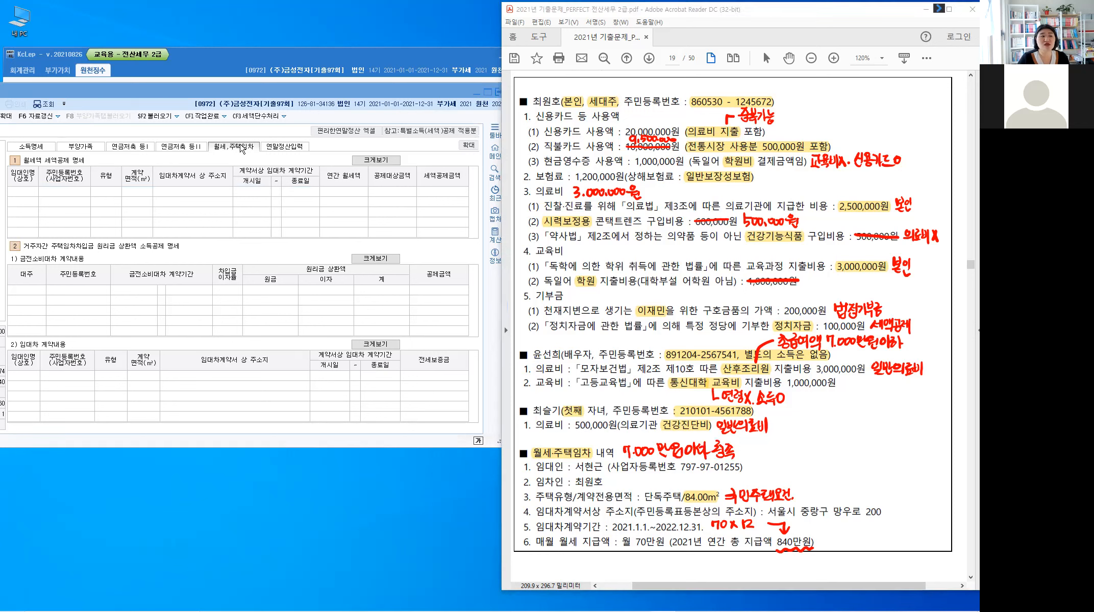
click(242, 149)
click(24, 191)
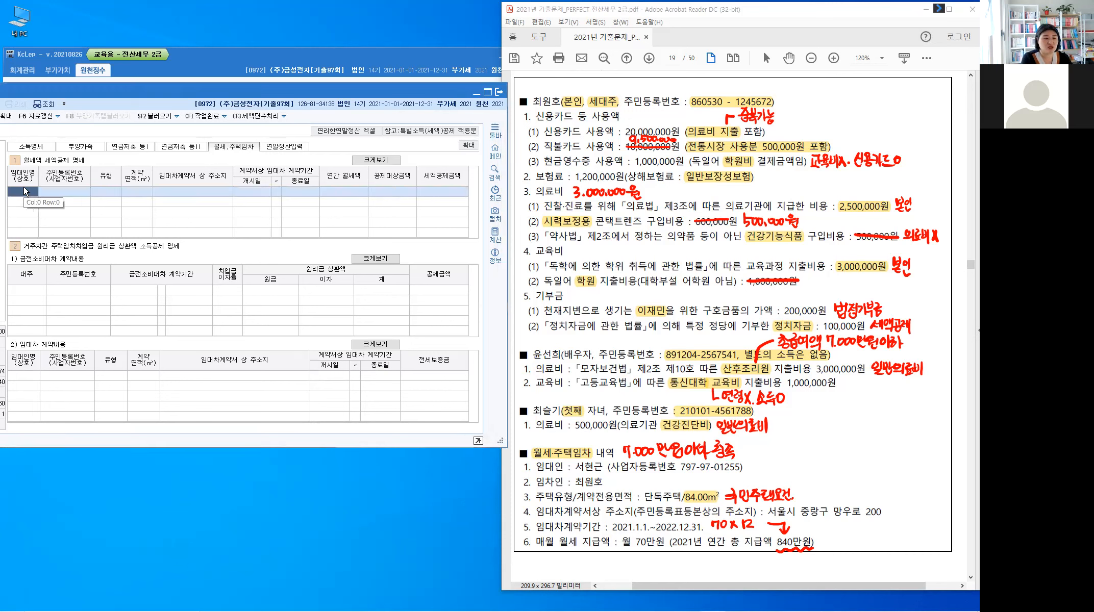
text(선현그)
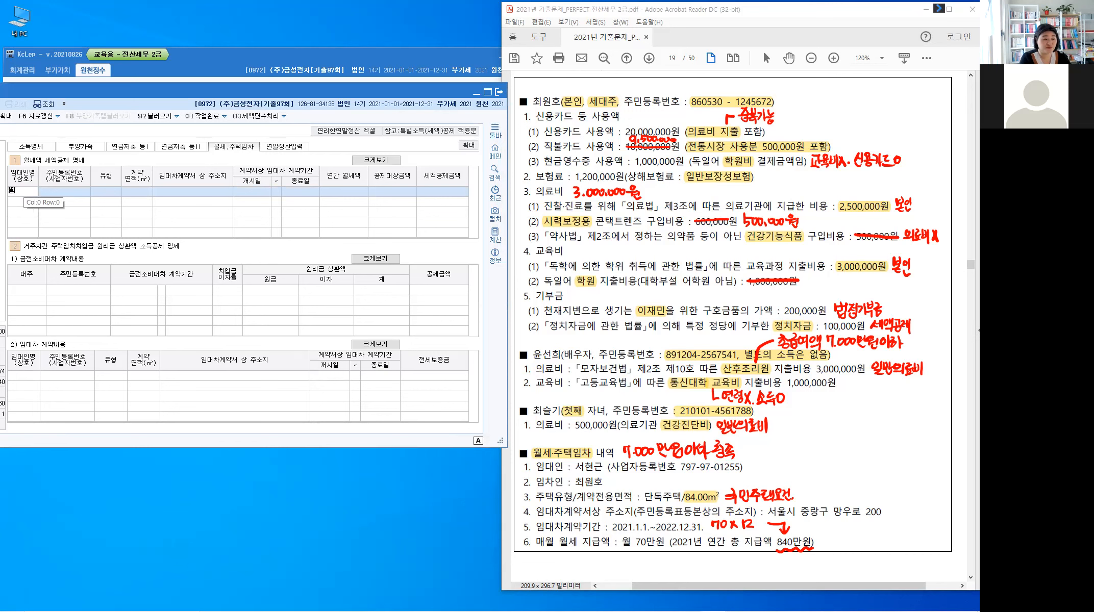
key(BackSpace)
key(BackSpace)
key(BackSpace)
key(BackSpace)
key(Return)
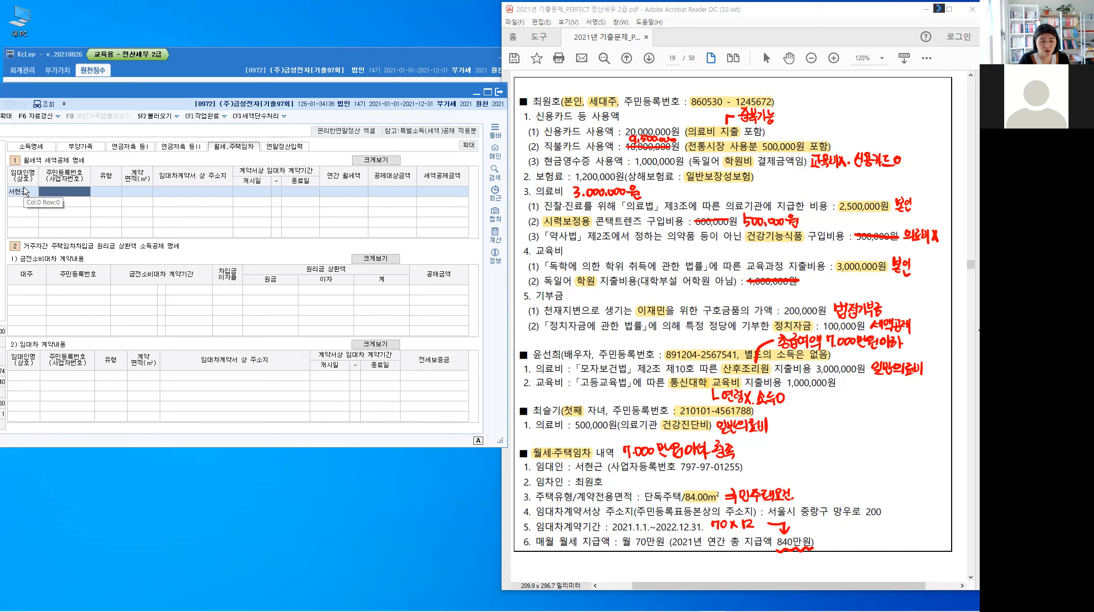
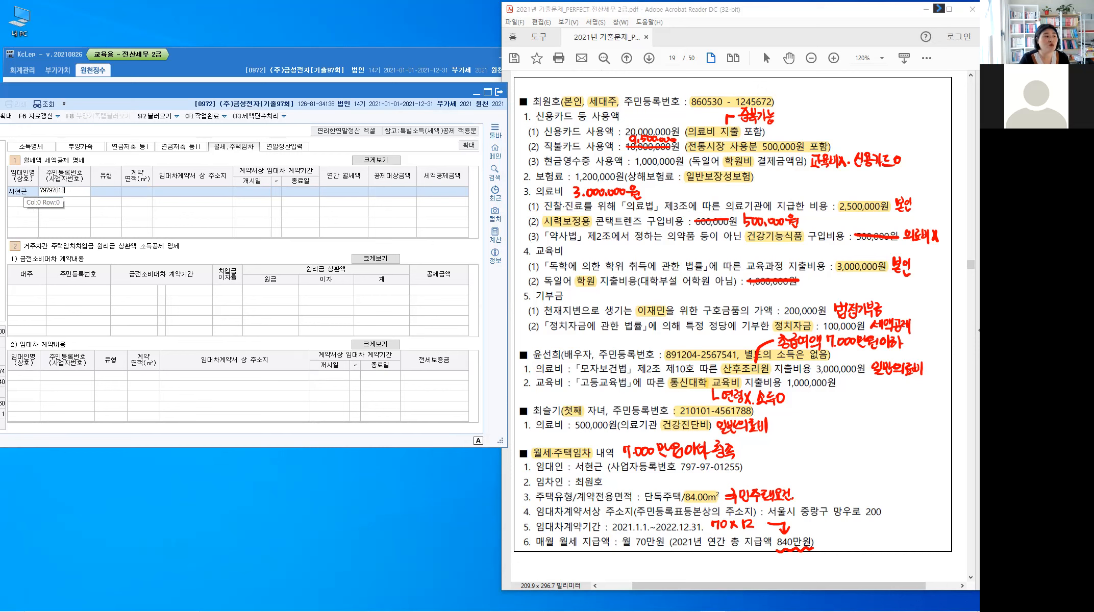
key(Return)
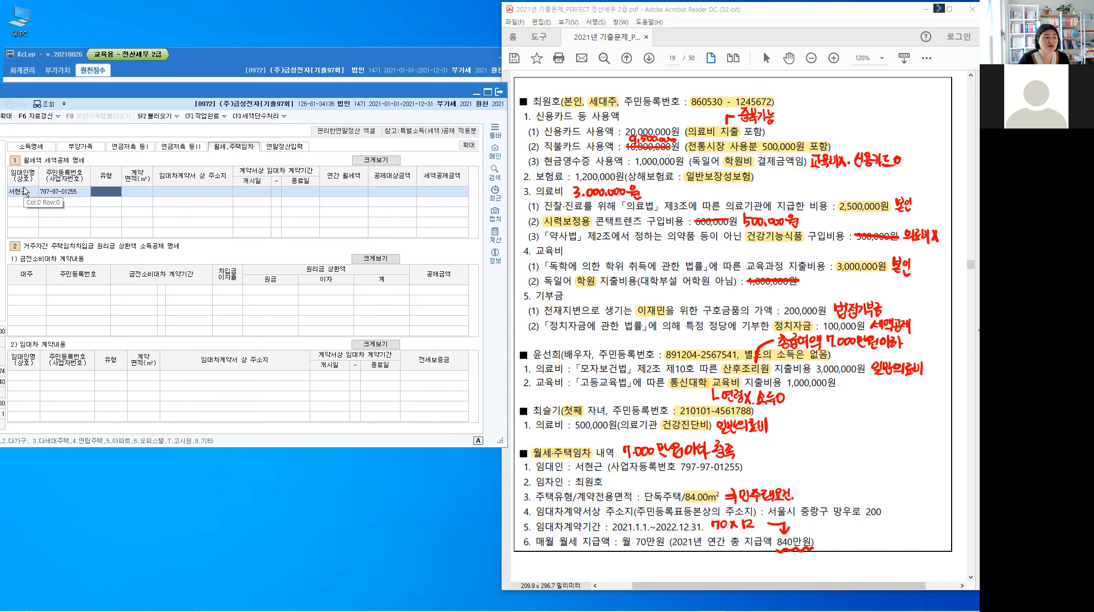
click(114, 442)
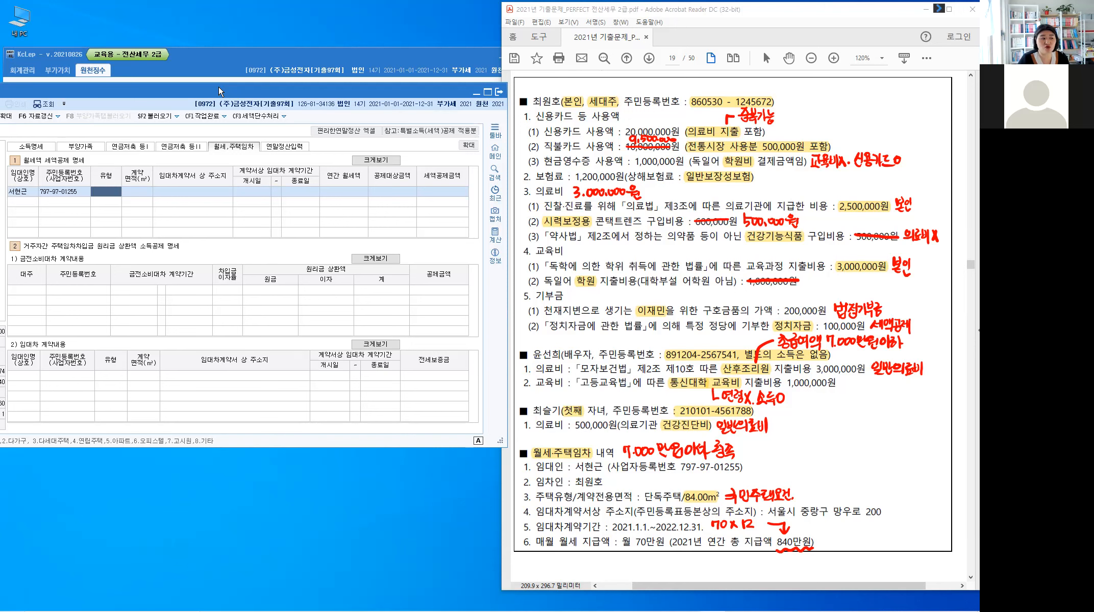
drag(219, 86, 252, 69)
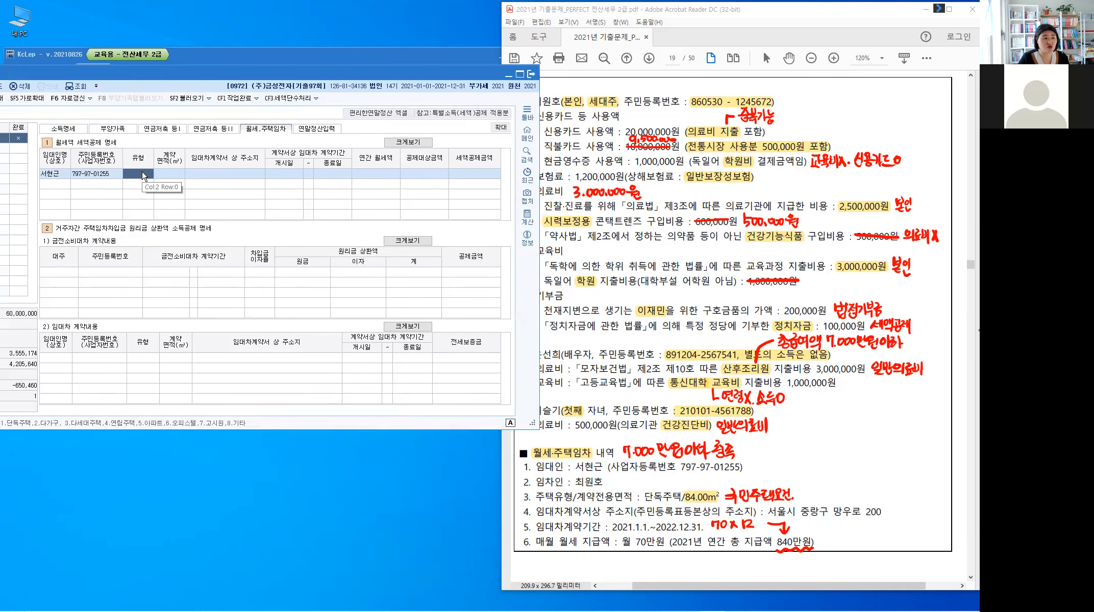
Step: Set the rent row to 단독주택, 84.00 m² area, and enter the rental address
double_click(143, 176)
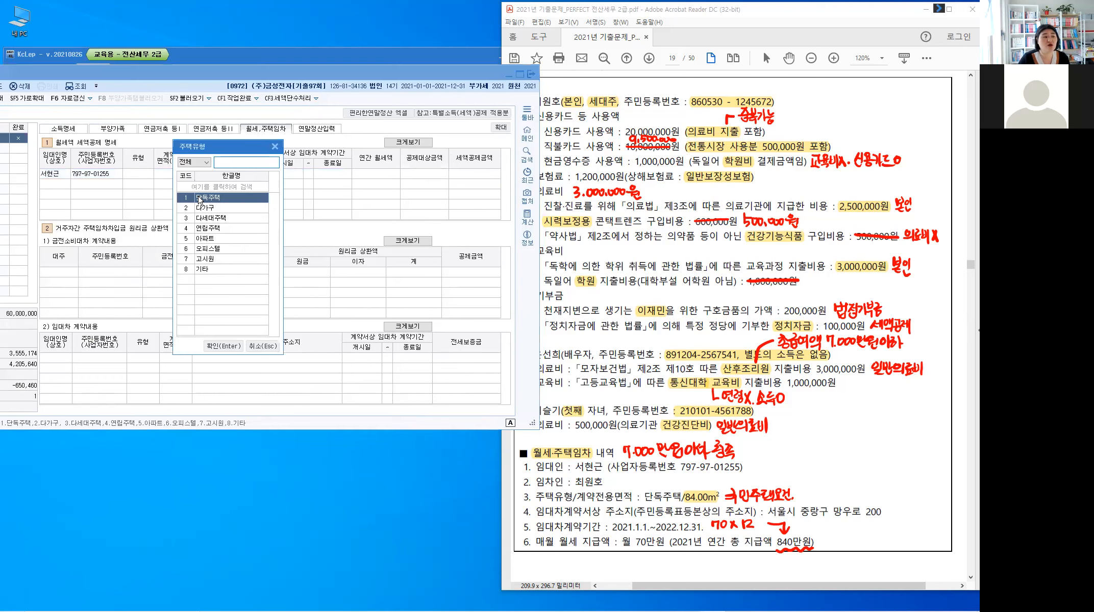
click(221, 347)
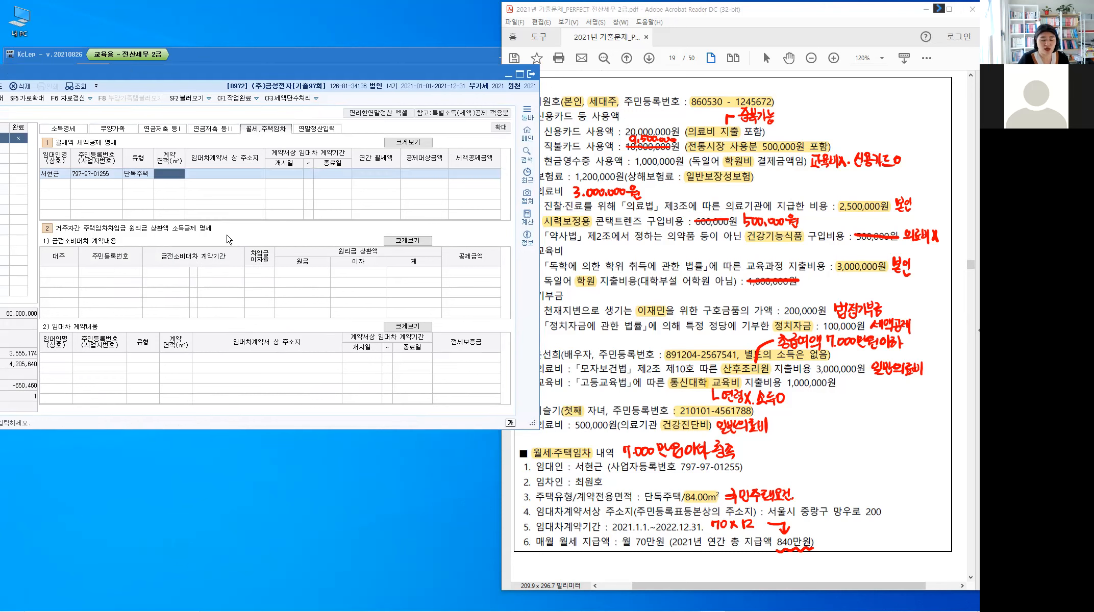
text(8)
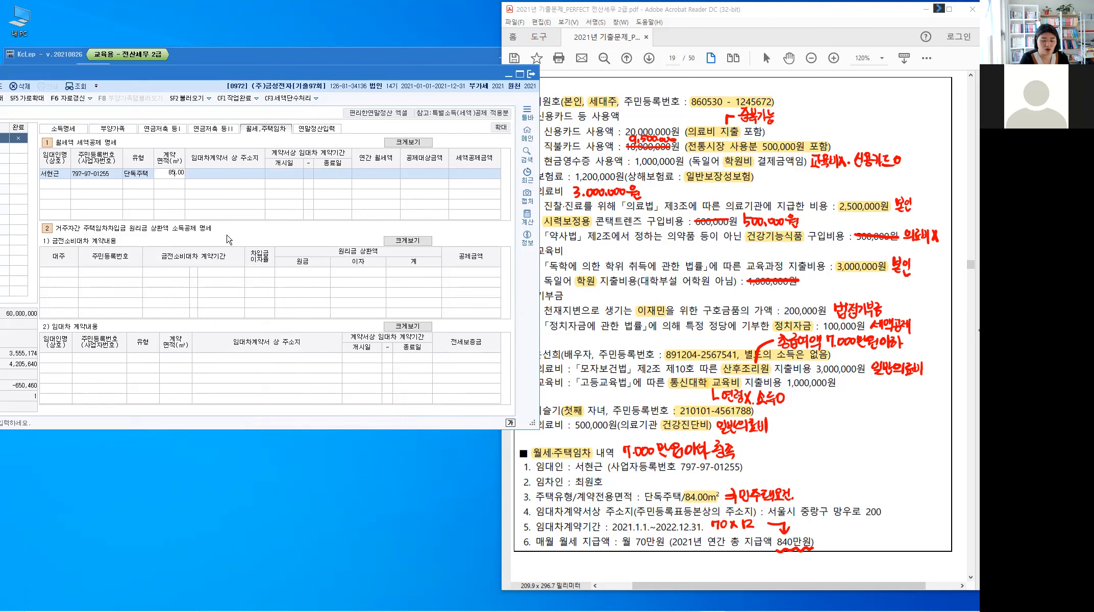
text(4)
key(Return)
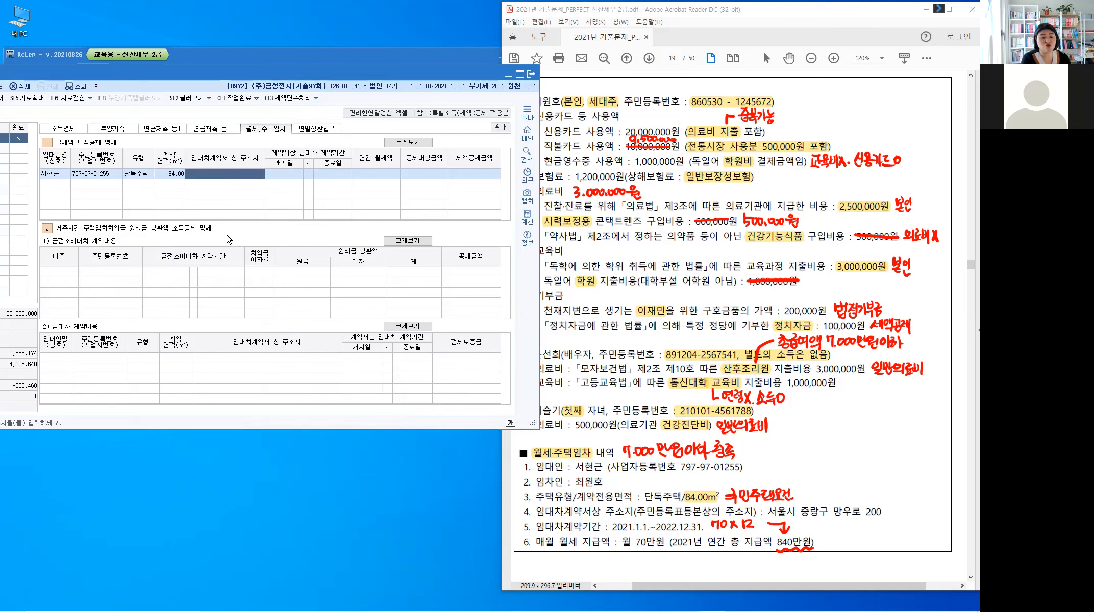
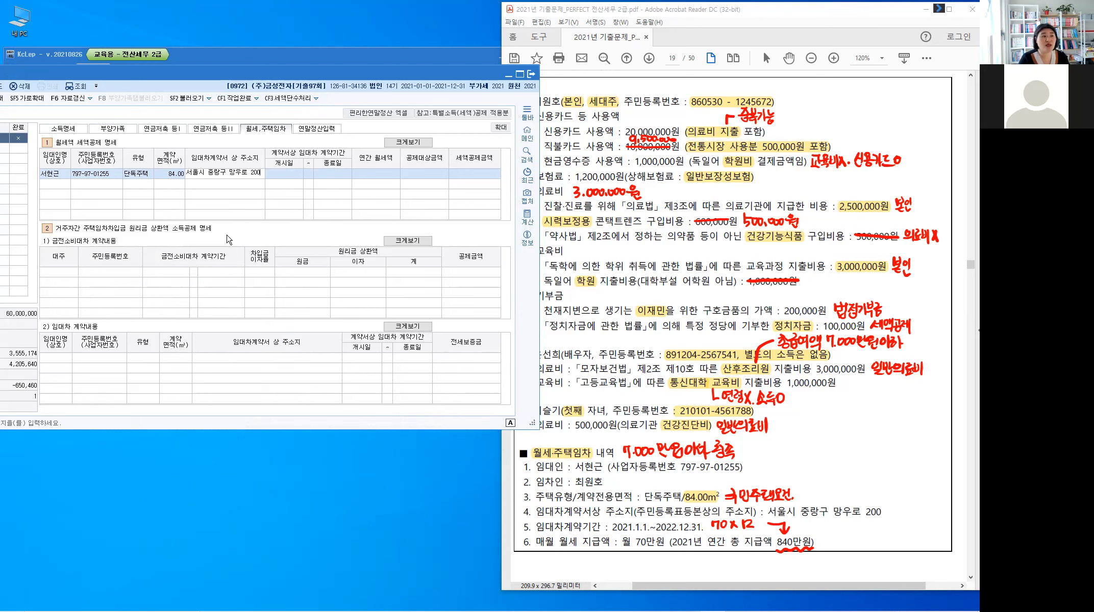
key(Return)
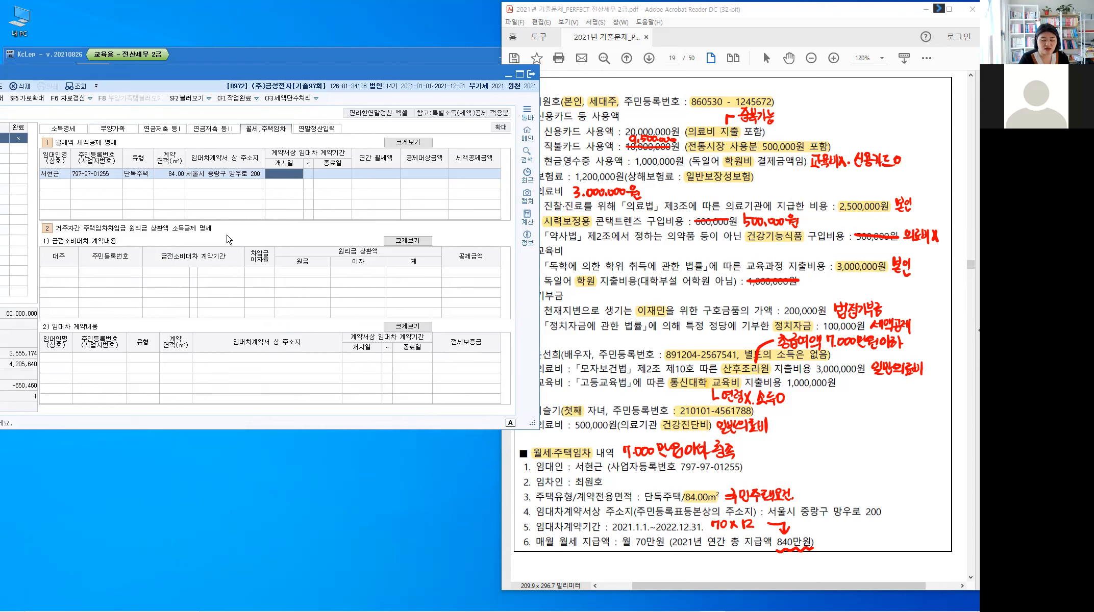
Step: Enter lease 2021-01-01 to 2022-12-31 and rent 8,400,000, giving a 750,000 credit
text(2021-01-0)
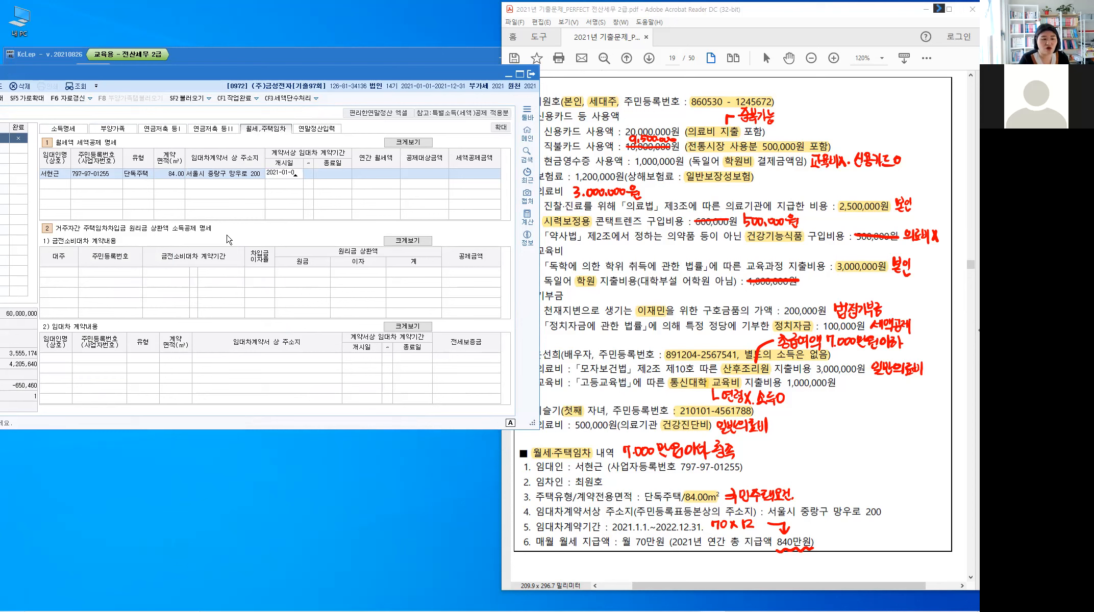
text(1)
key(Return)
text(2022-1)
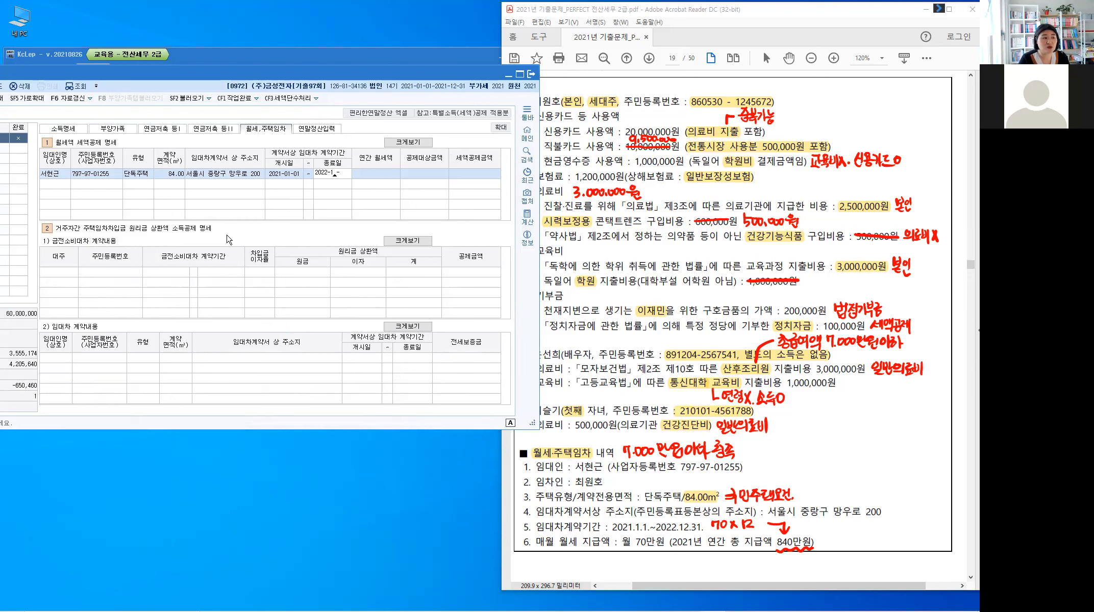
text(2-31)
key(Return)
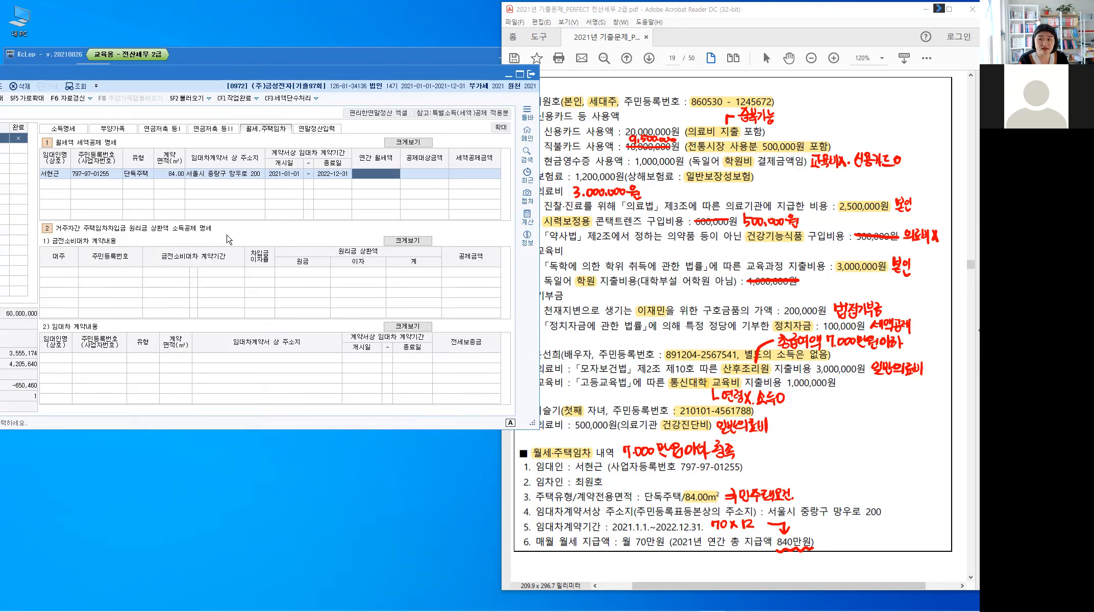
text(8,4)
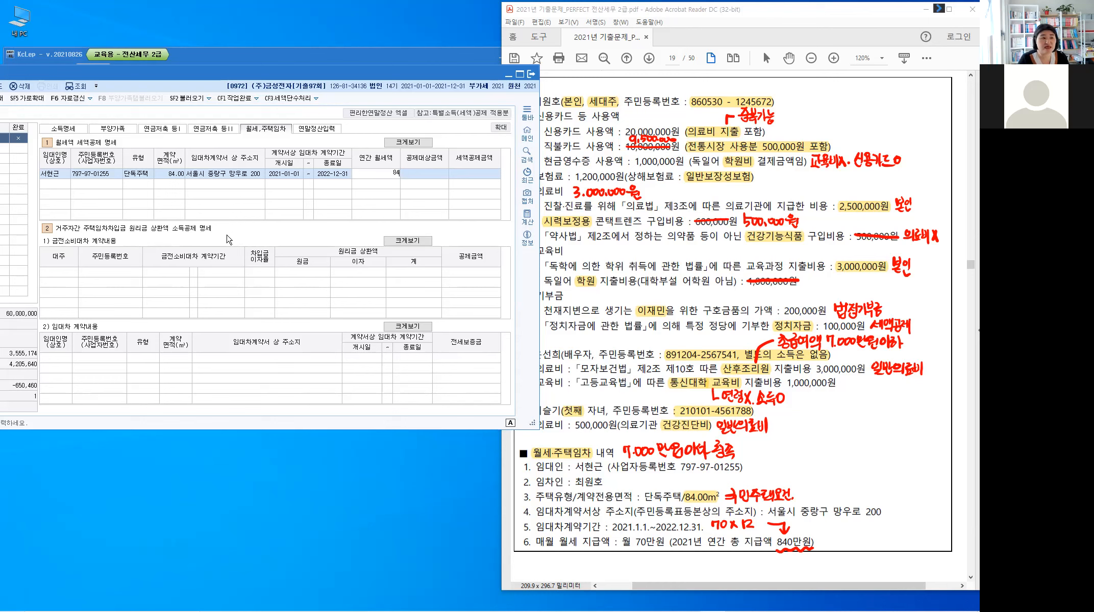
text(00,000)
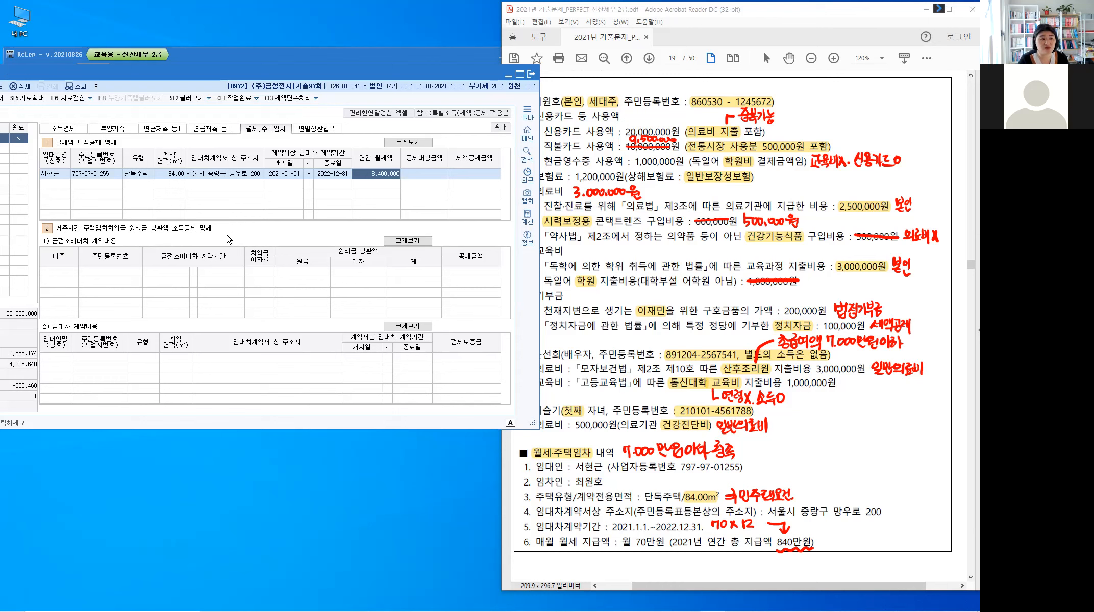
key(Return)
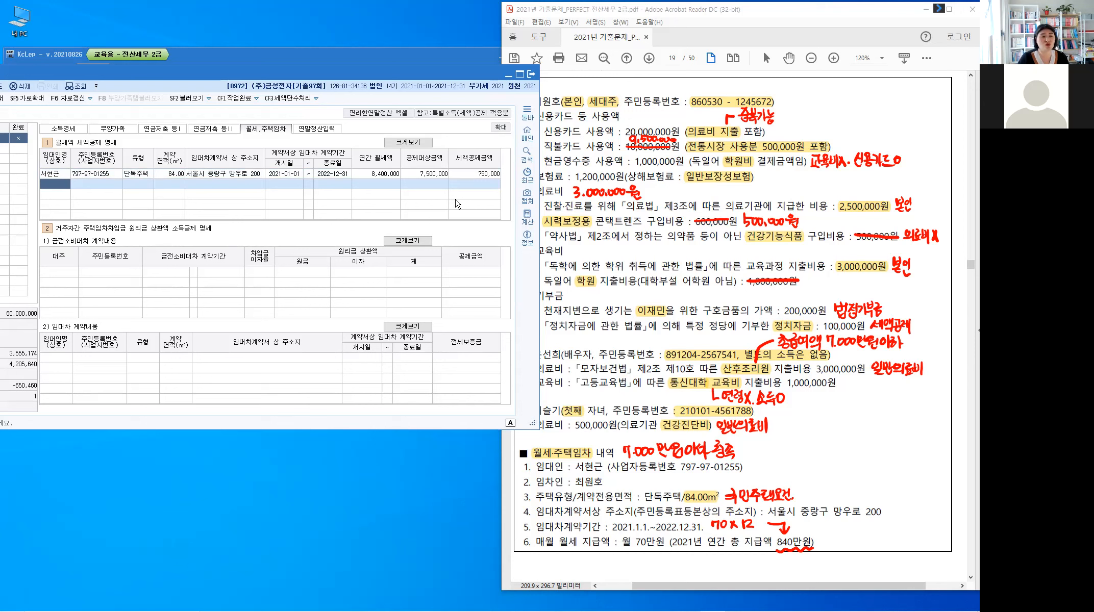
click(471, 174)
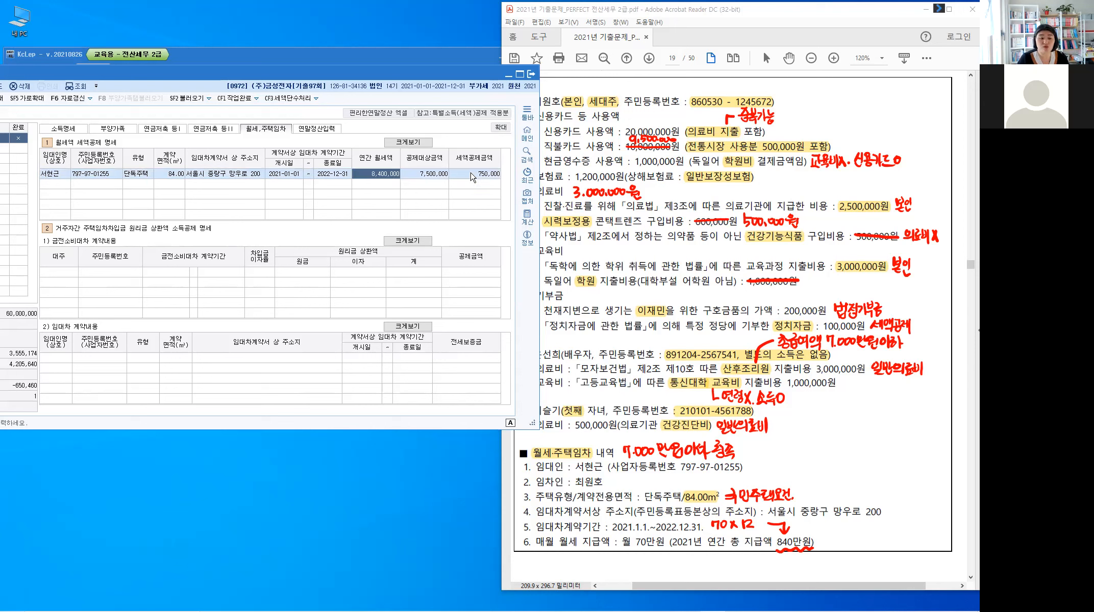
click(317, 130)
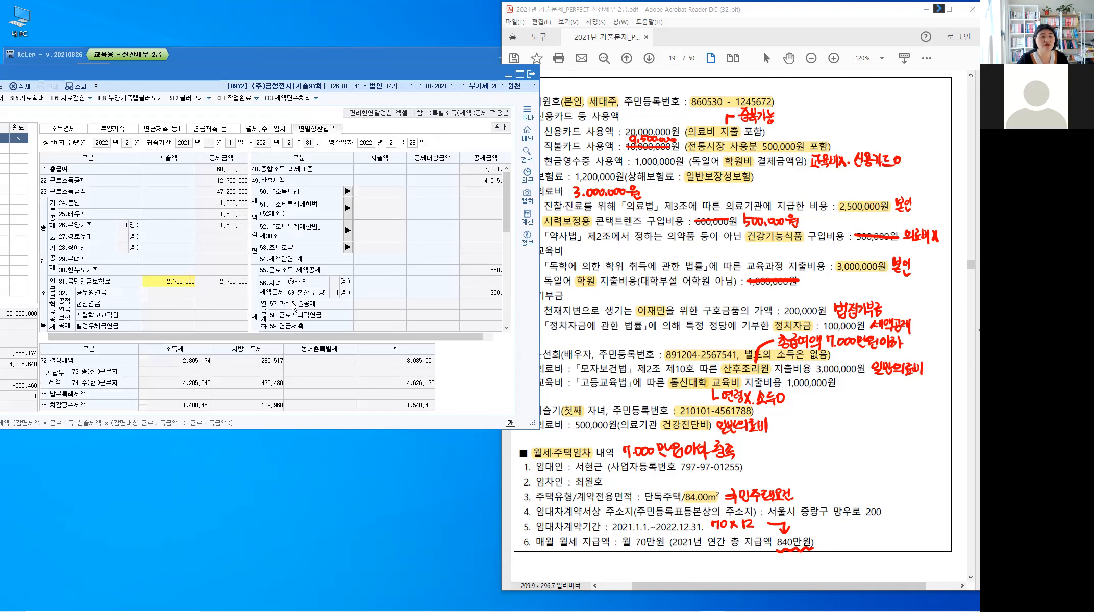
Step: Move the settlement form aside to uncover the PDF and make the form taller
drag(340, 335, 412, 337)
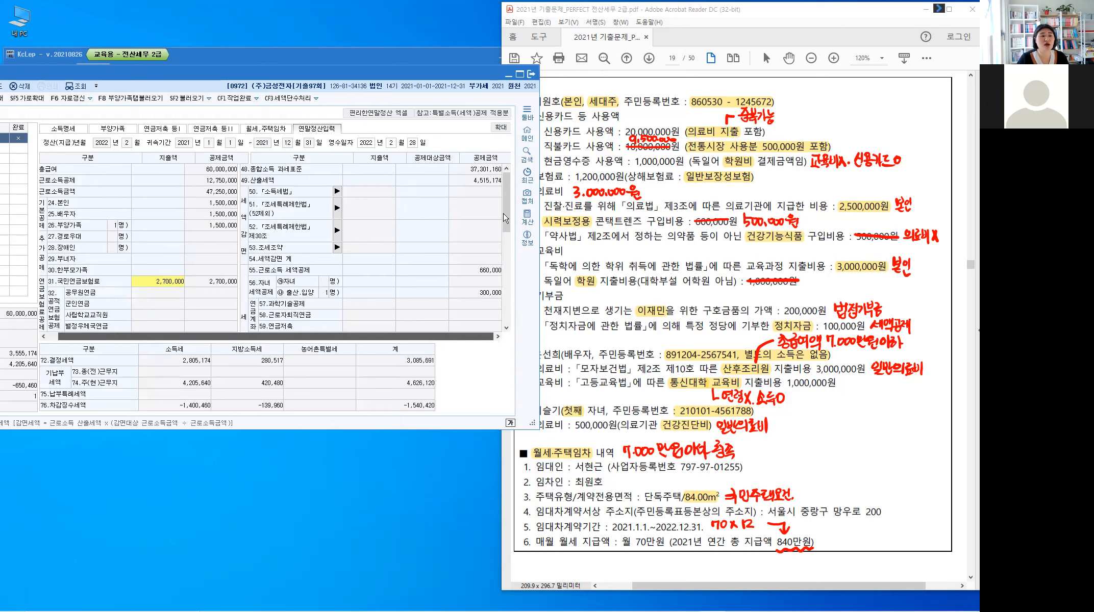
drag(511, 203, 515, 303)
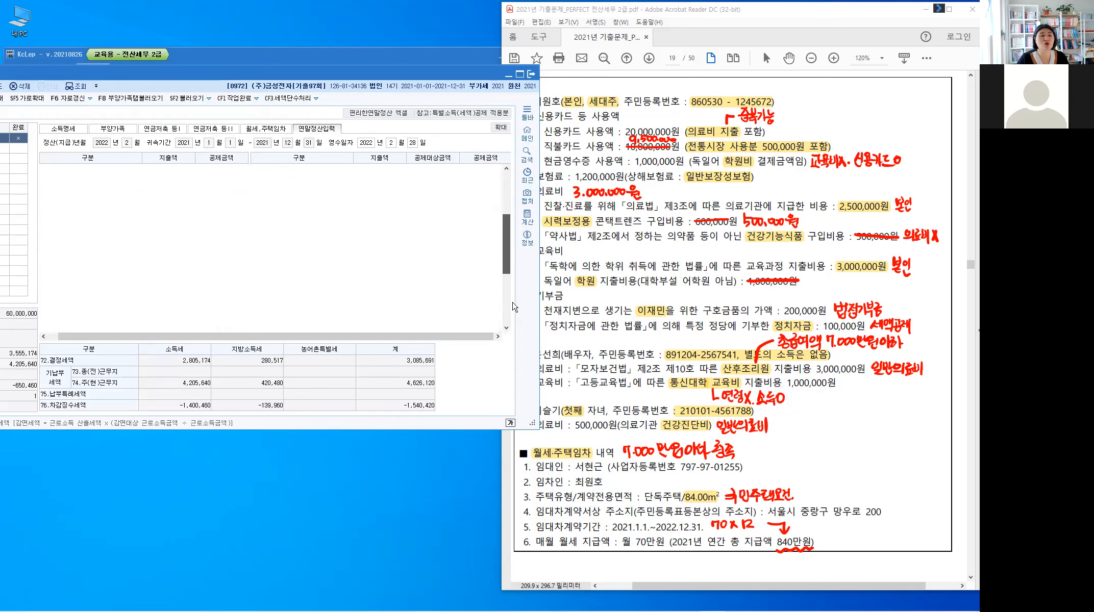
key(ctrl)
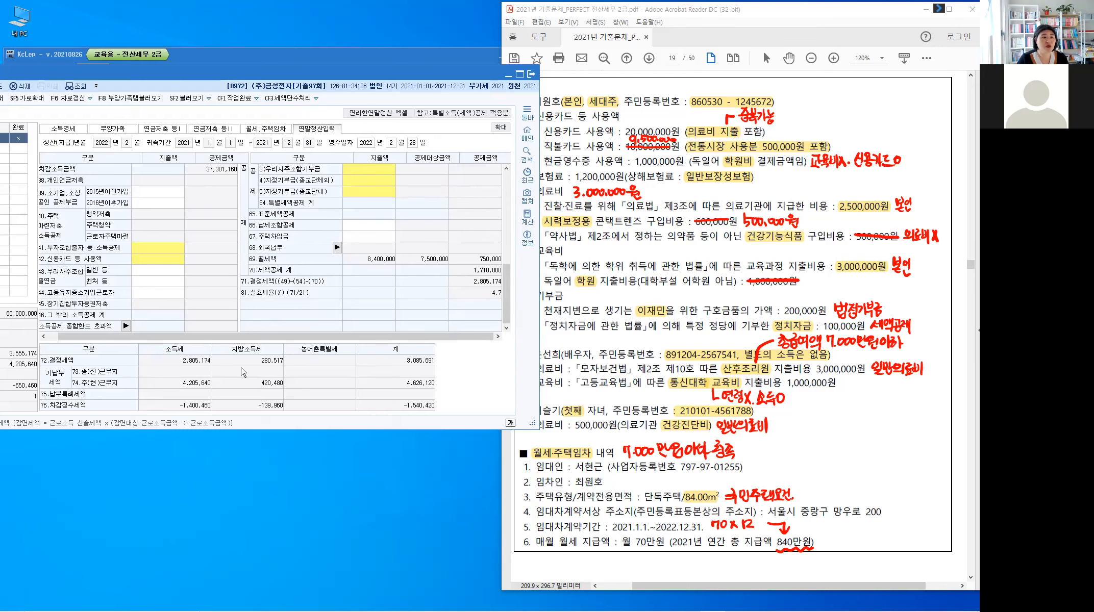
drag(426, 71, 392, 73)
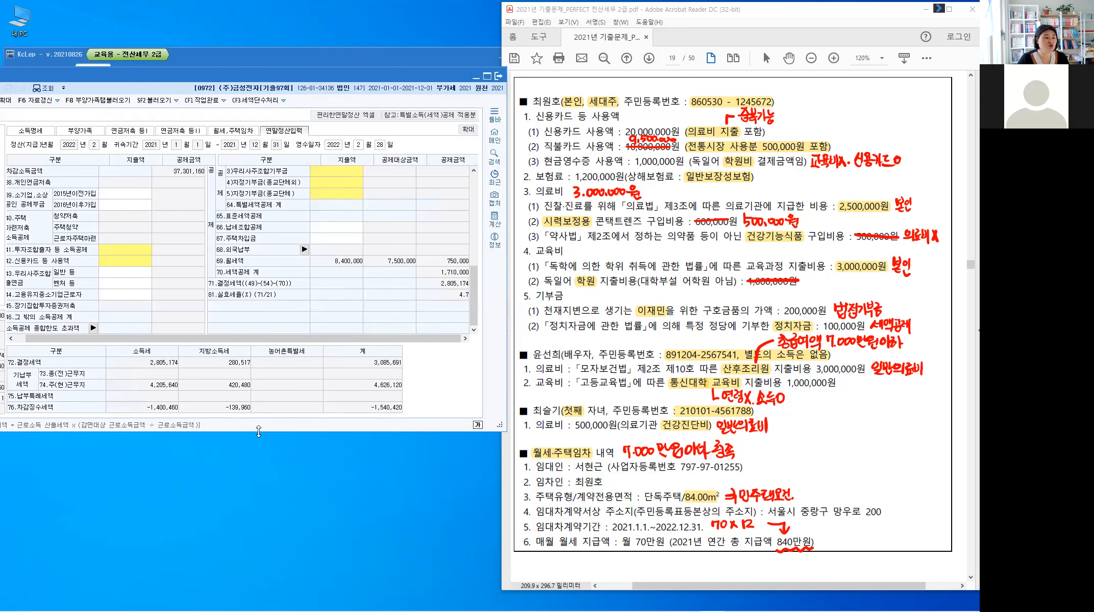
drag(259, 432, 254, 534)
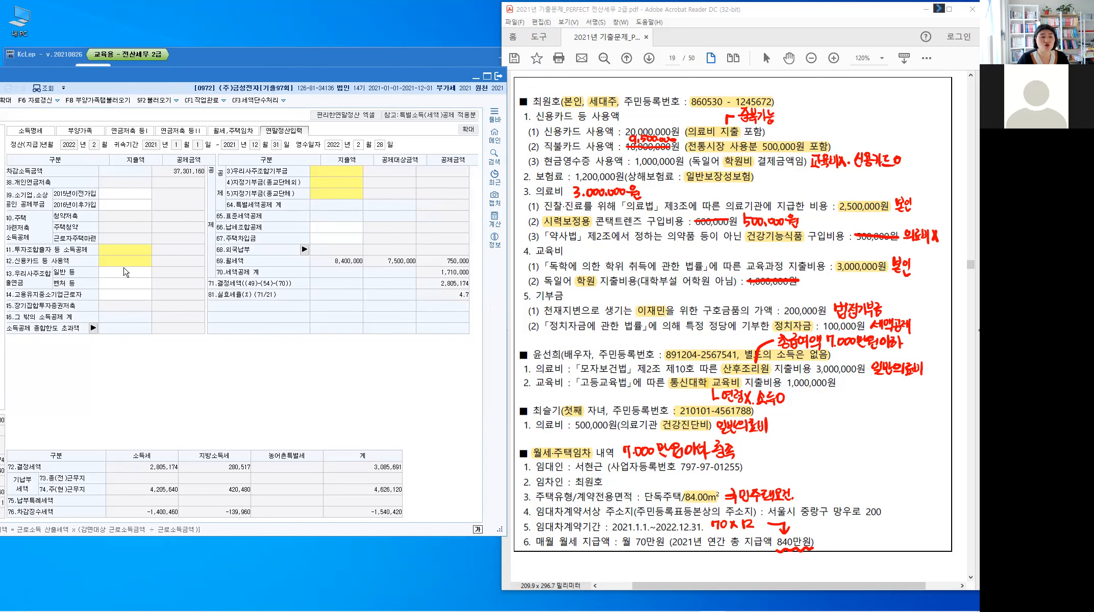
Step: Widen the form so number columns show, and select the row 42 credit card spending cell
scroll(125, 272, up, 5)
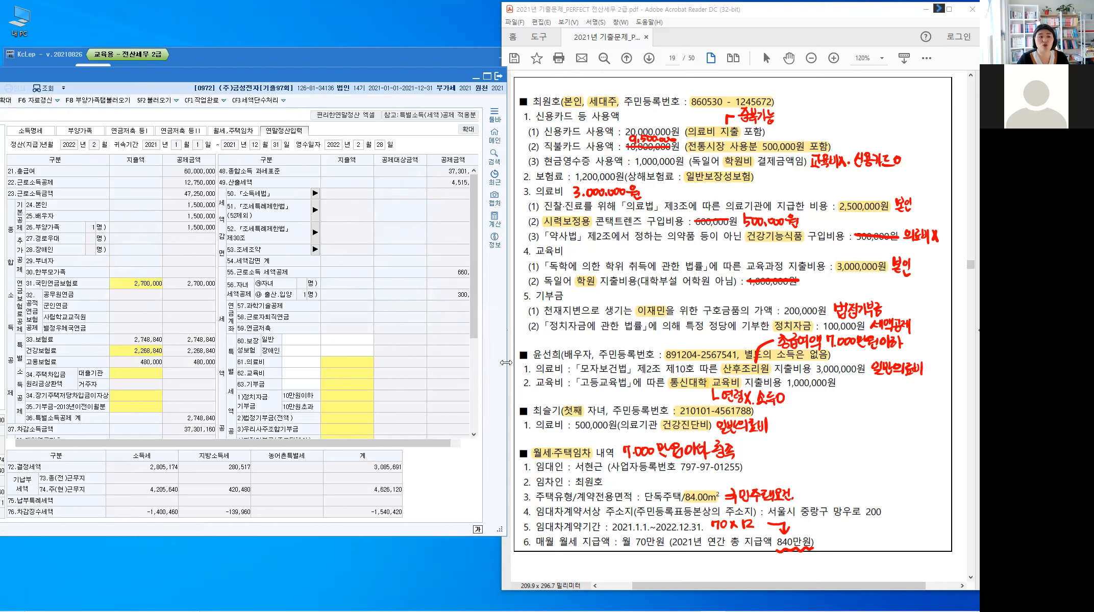
drag(506, 362, 514, 362)
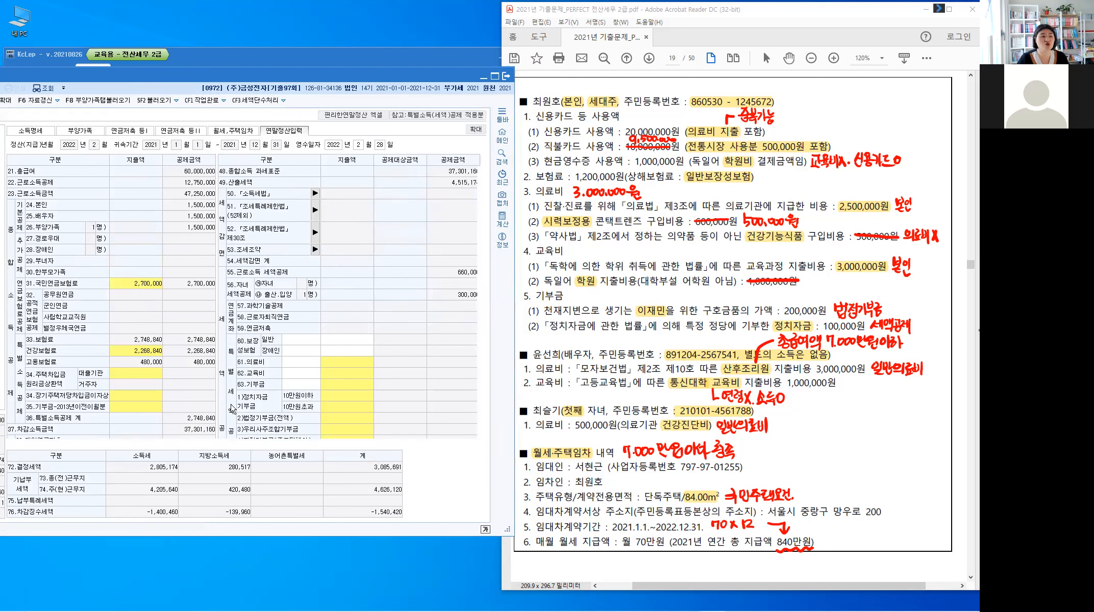
scroll(129, 365, down, 5)
click(131, 366)
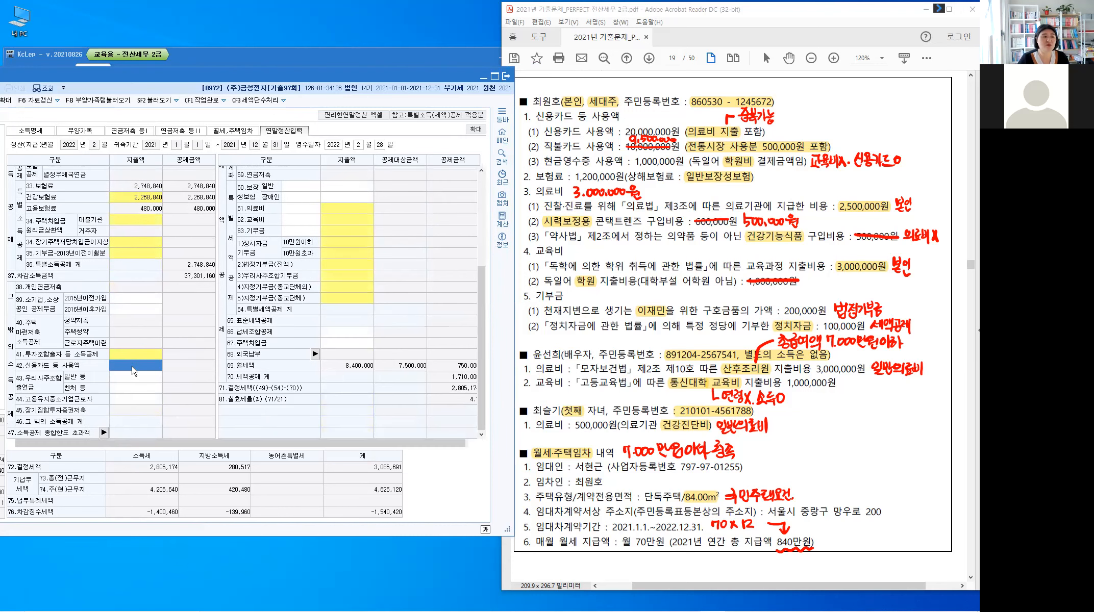
click(132, 367)
Step: Open the card spending breakdown and enter credit card 20,000,000 and debit card 9,500,000
double_click(140, 365)
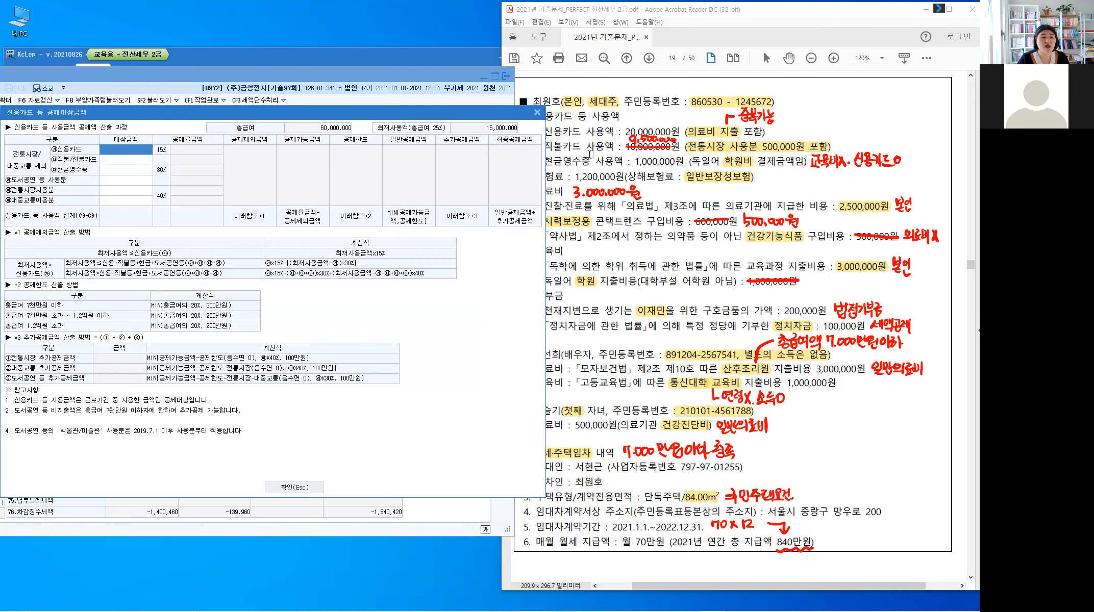
drag(402, 108, 596, 208)
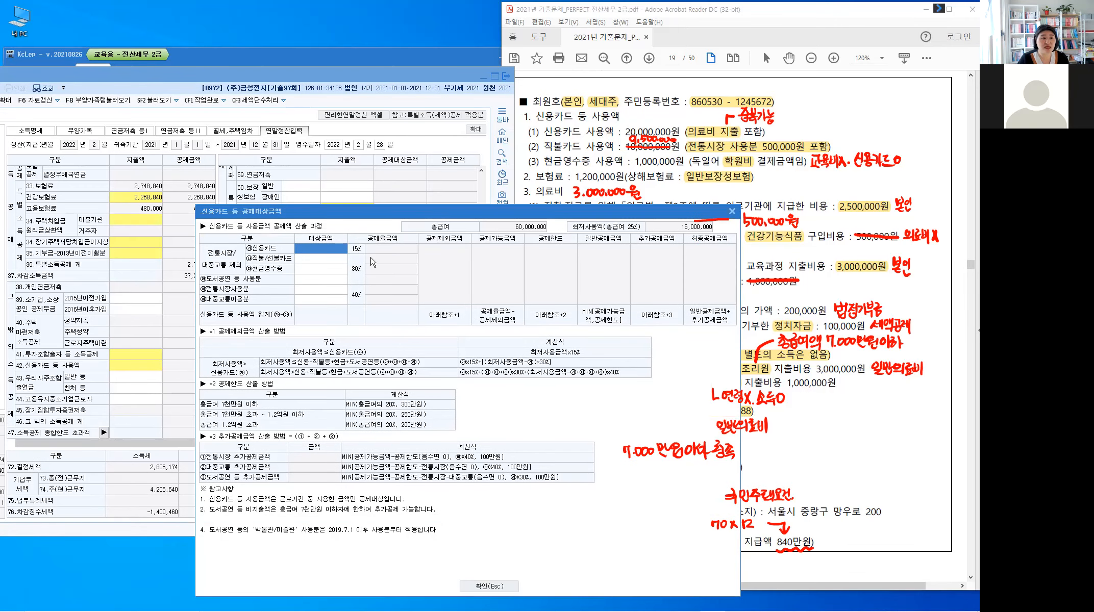
click(319, 250)
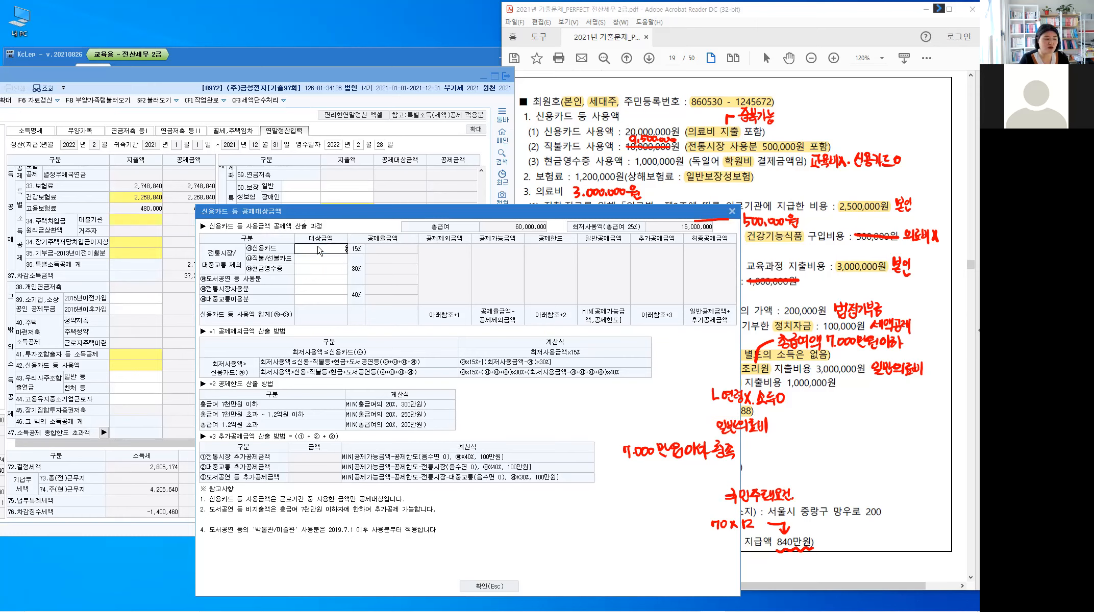
text(20000000)
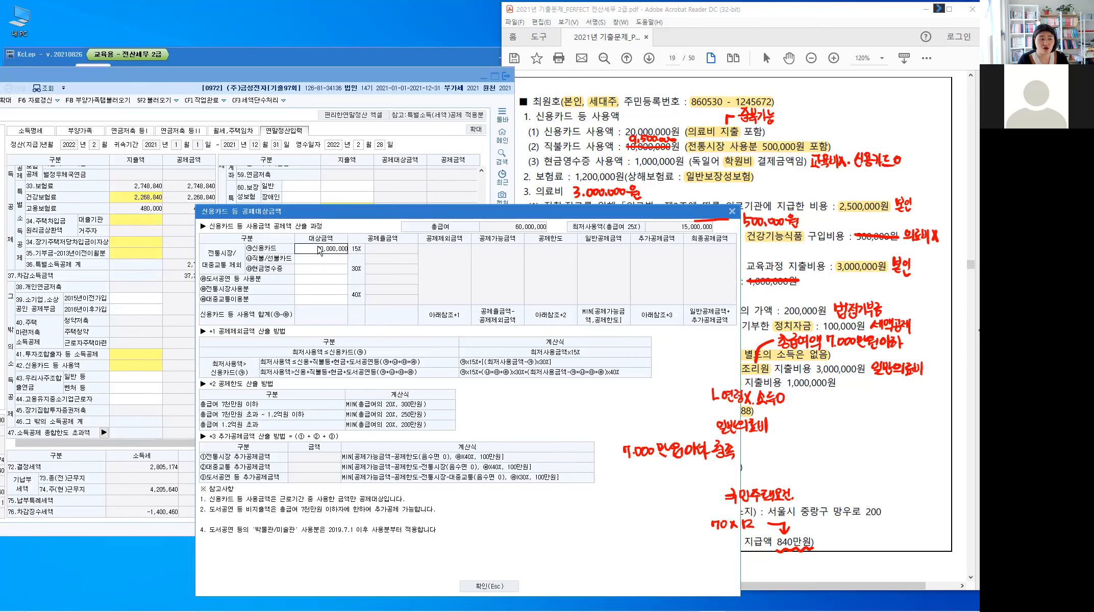
key(Return)
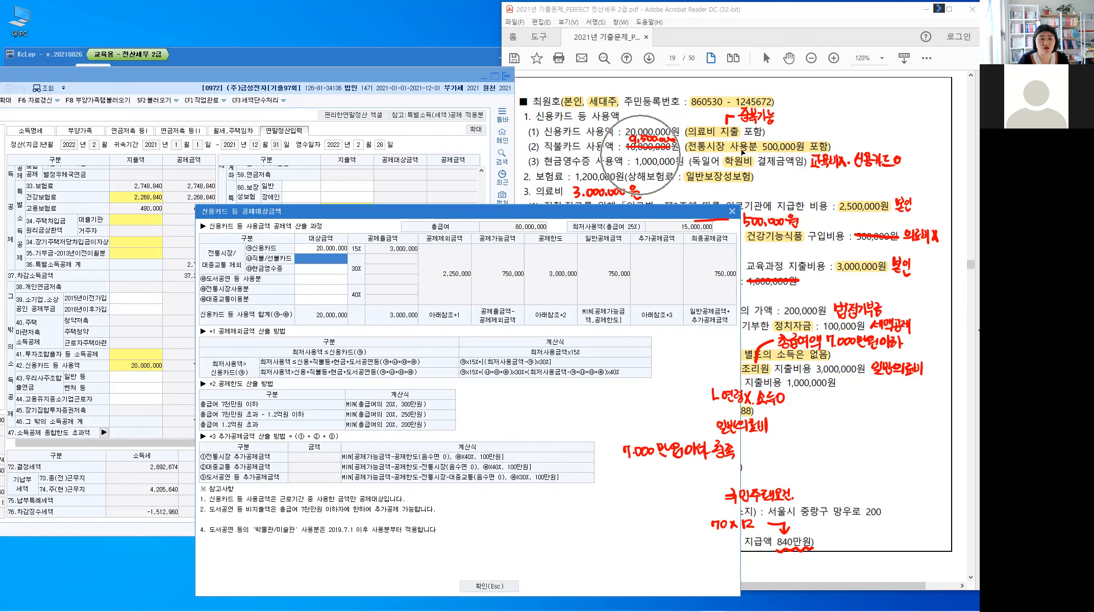
click(337, 264)
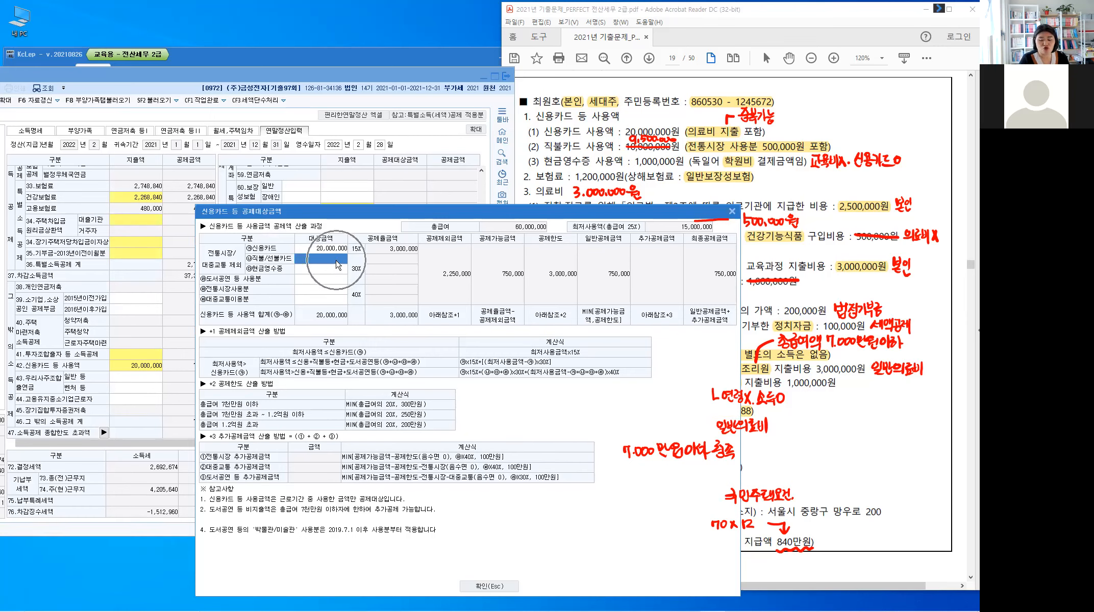
text(9500000)
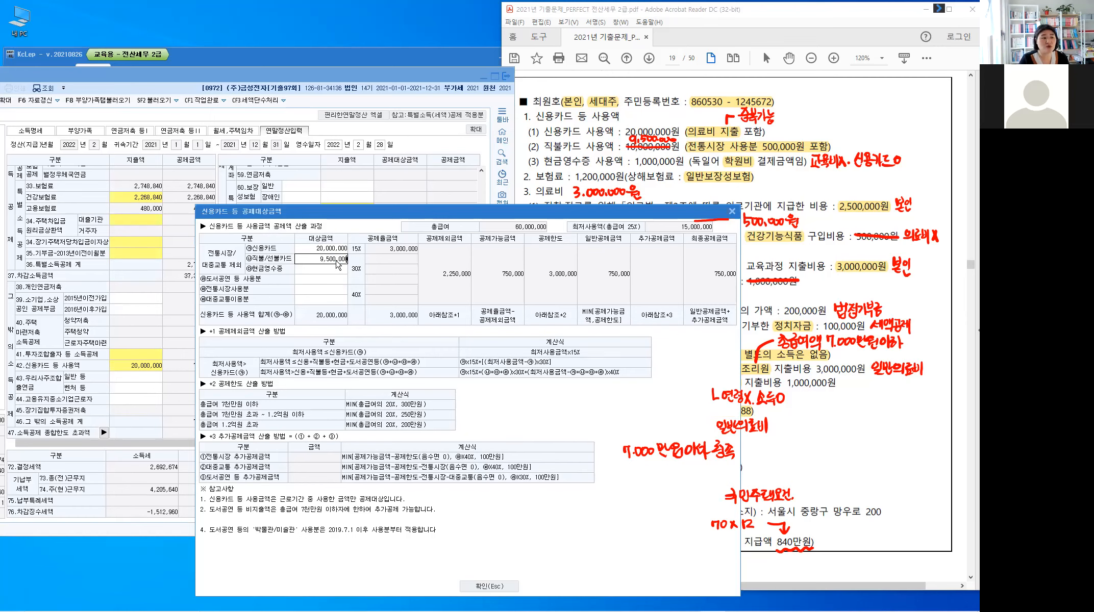
key(Return)
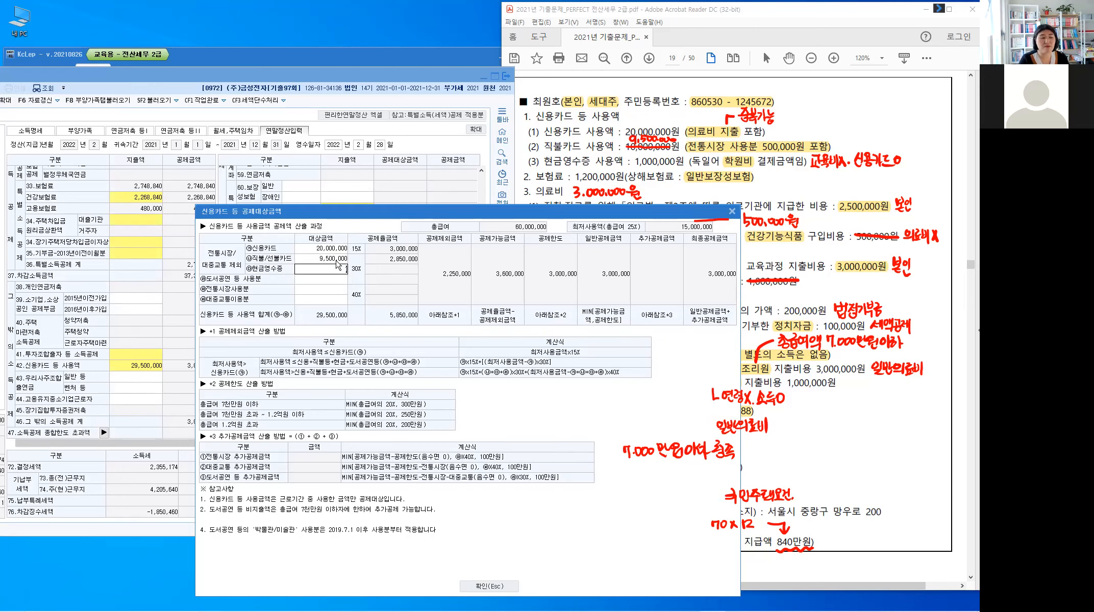
Step: Add cash receipts 1,000,000 and traditional market 500,000, then confirm the 3,200,000 deduction
text(1000000)
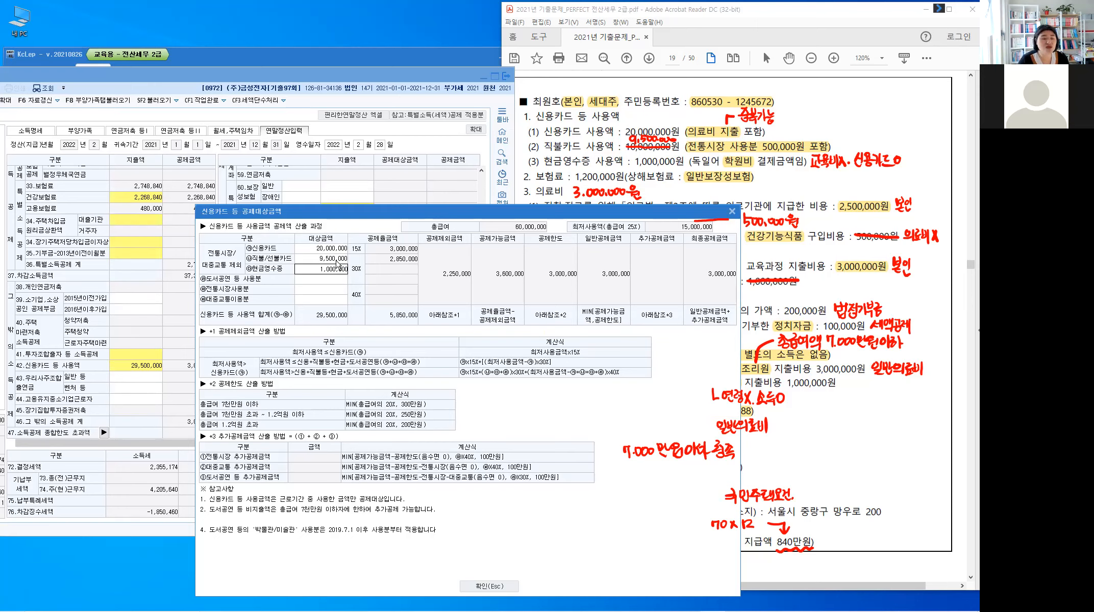
key(Return)
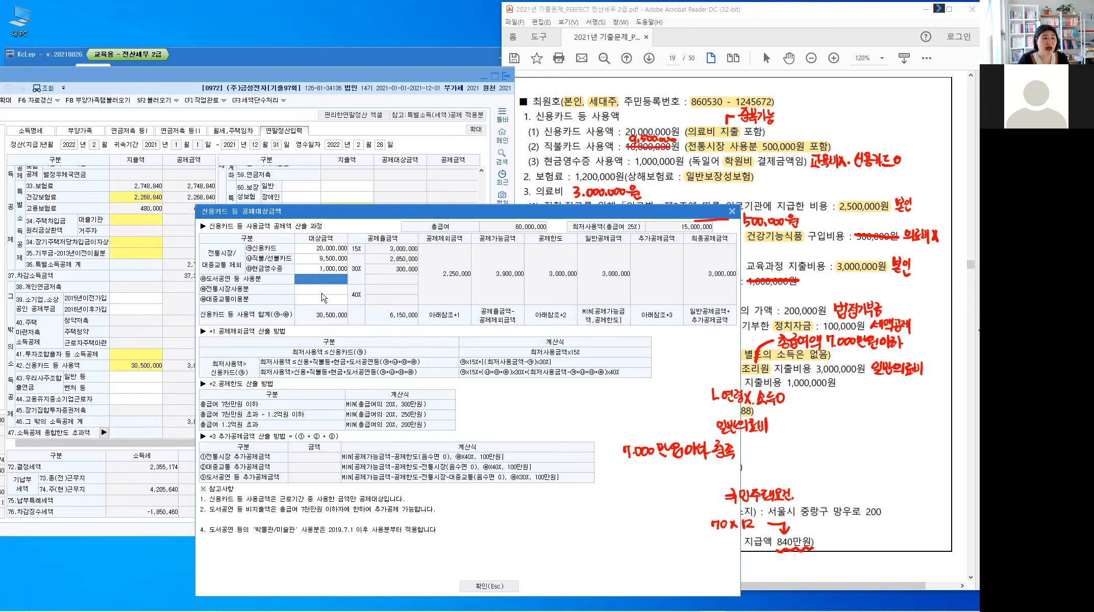
key(Return)
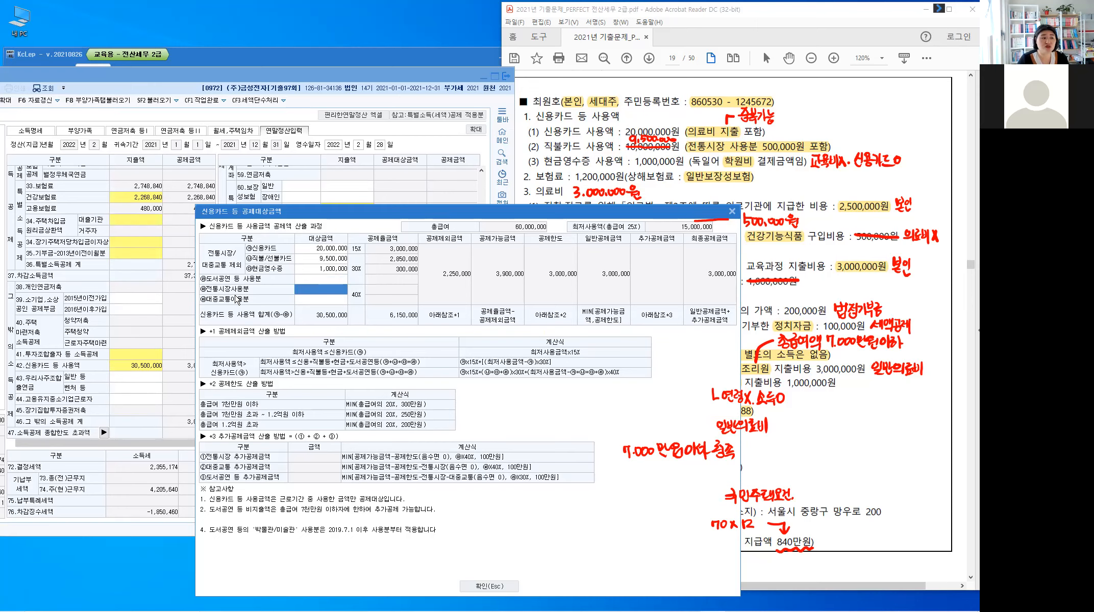
text(50)
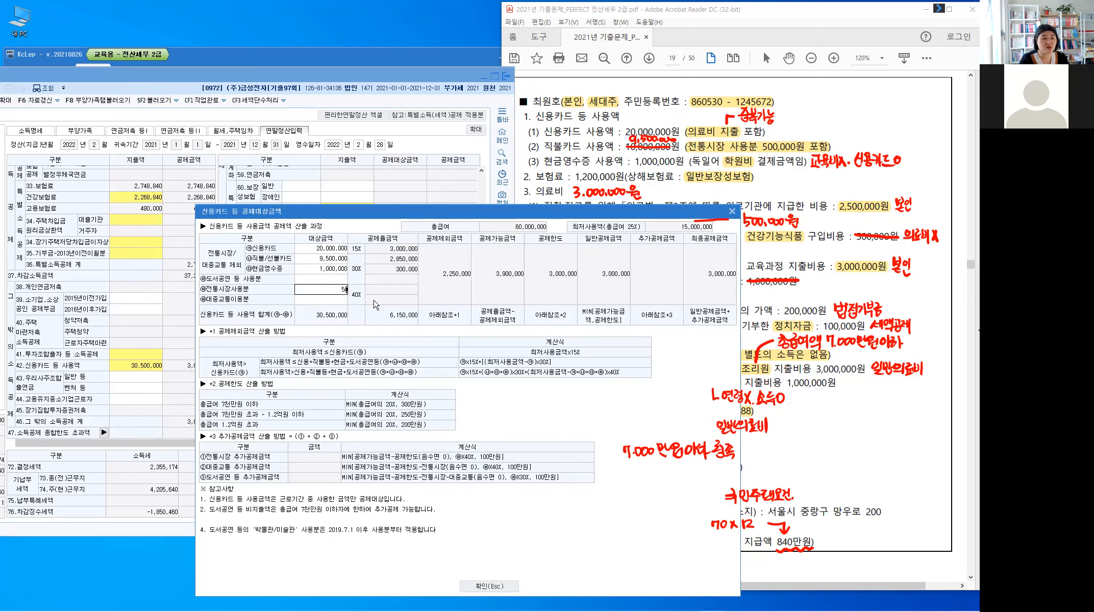
text(0,000)
key(Return)
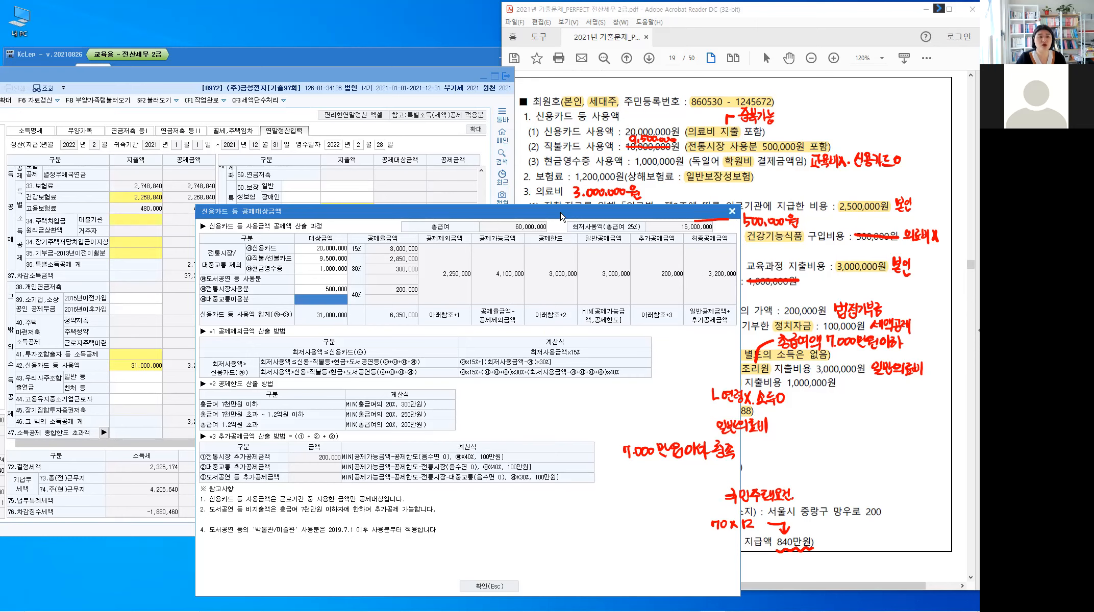
drag(561, 213, 522, 84)
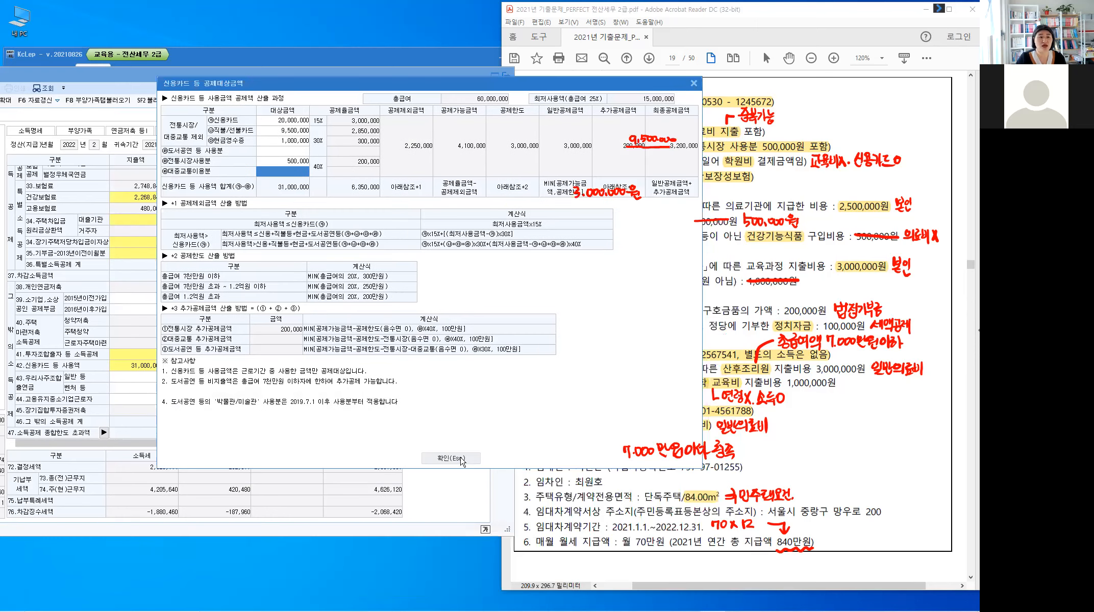
click(461, 457)
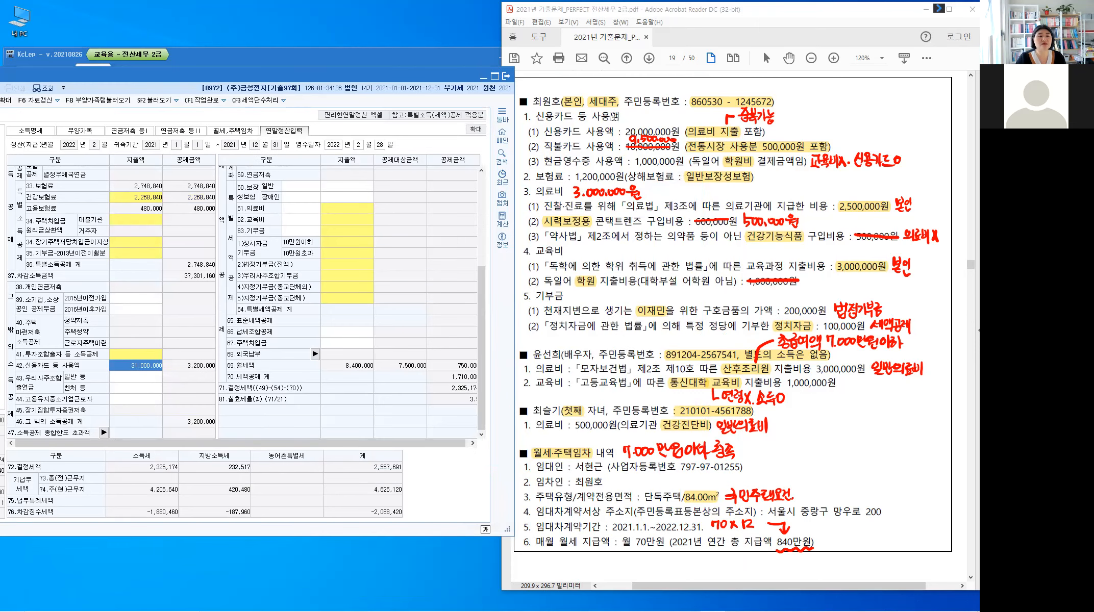
Step: Enter 1,200,000 on line 60 general protection insurance and mark the card and insurance items done in the PDF
drag(524, 117, 621, 117)
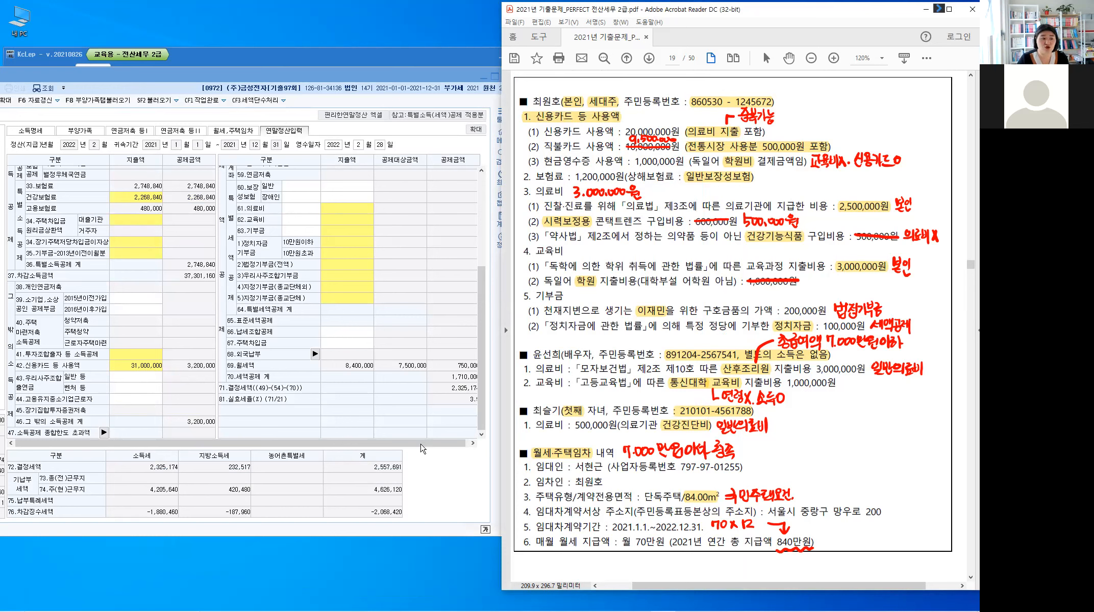
click(459, 444)
drag(480, 314, 488, 176)
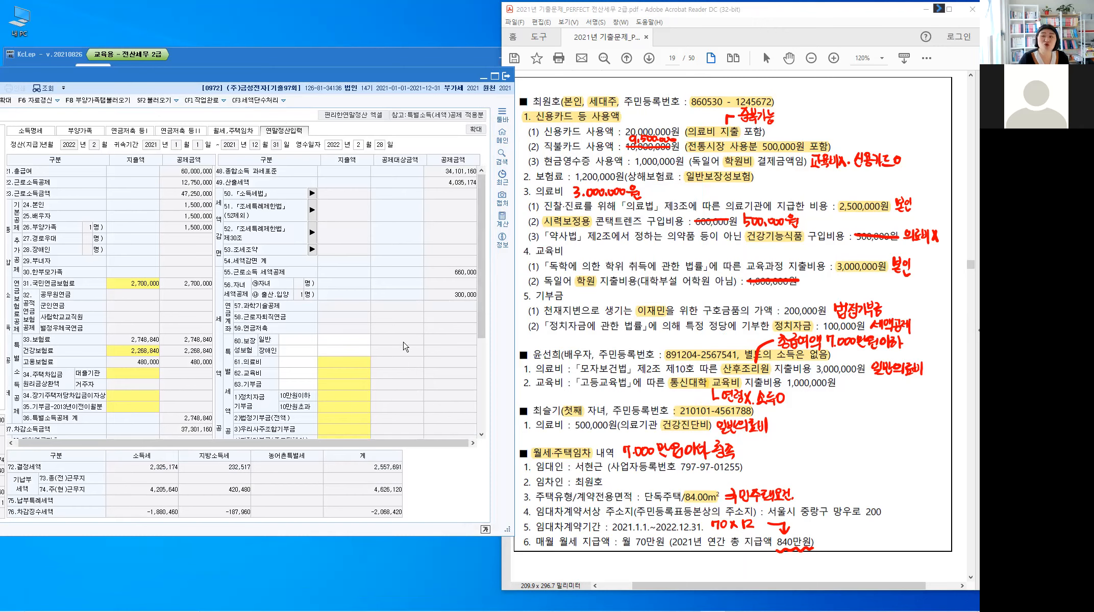
click(463, 296)
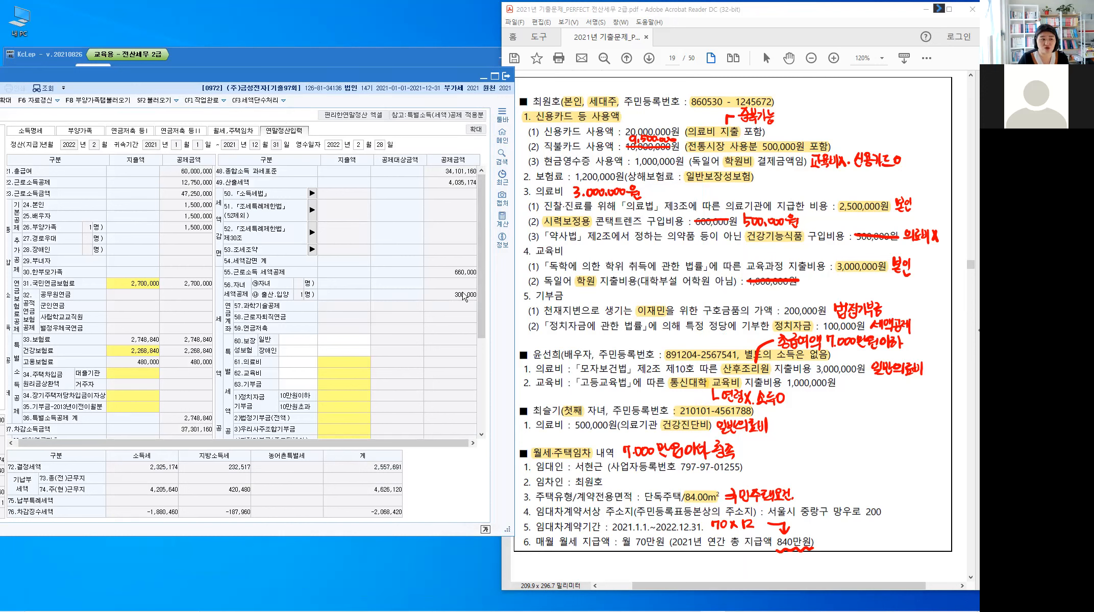
click(298, 342)
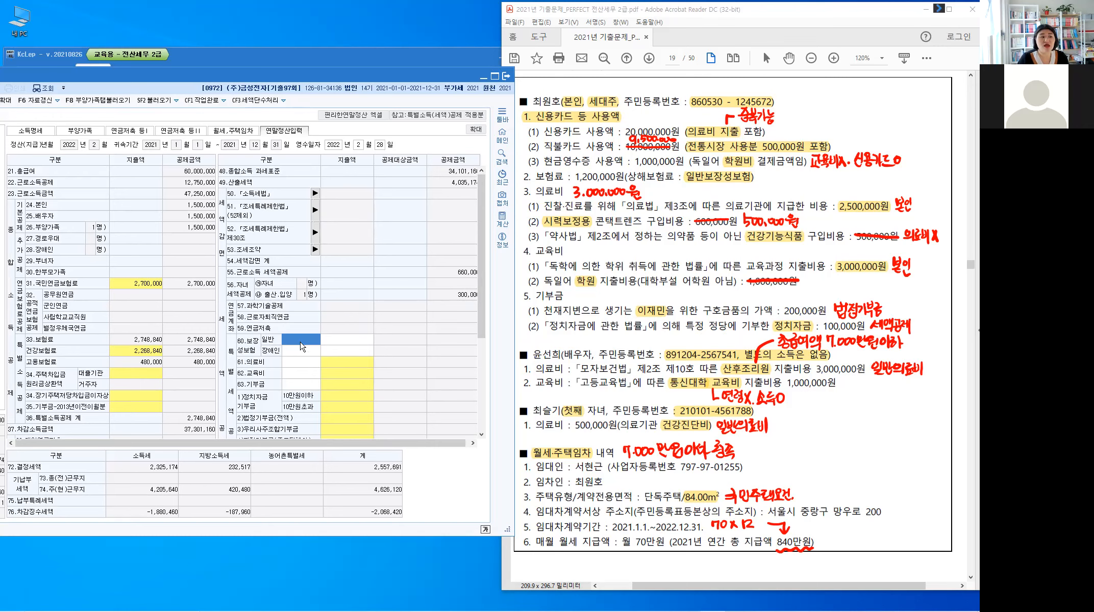
click(352, 344)
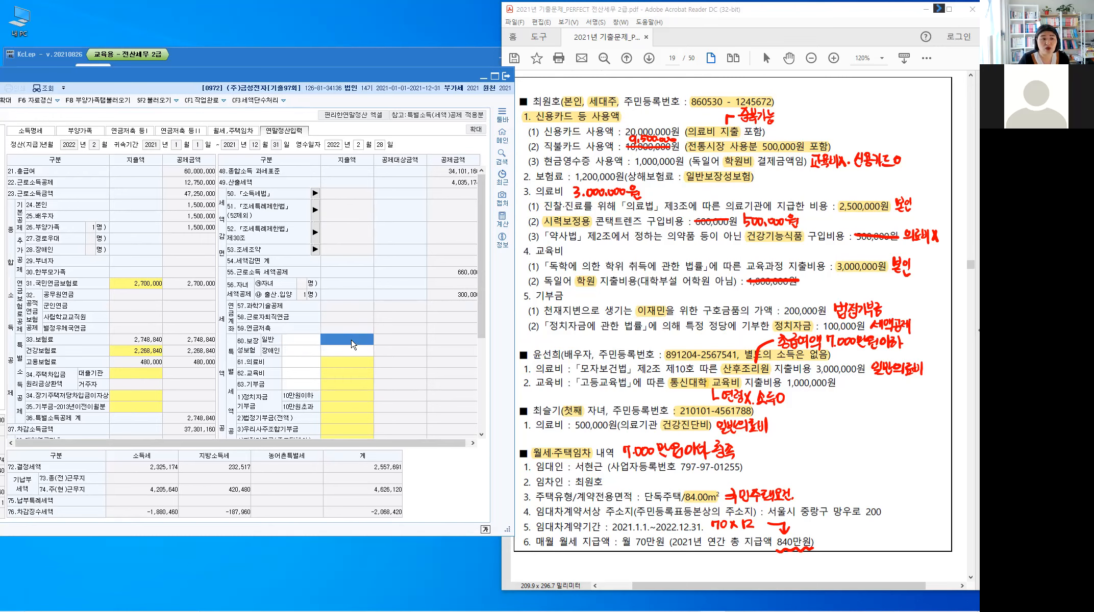
text(1200000)
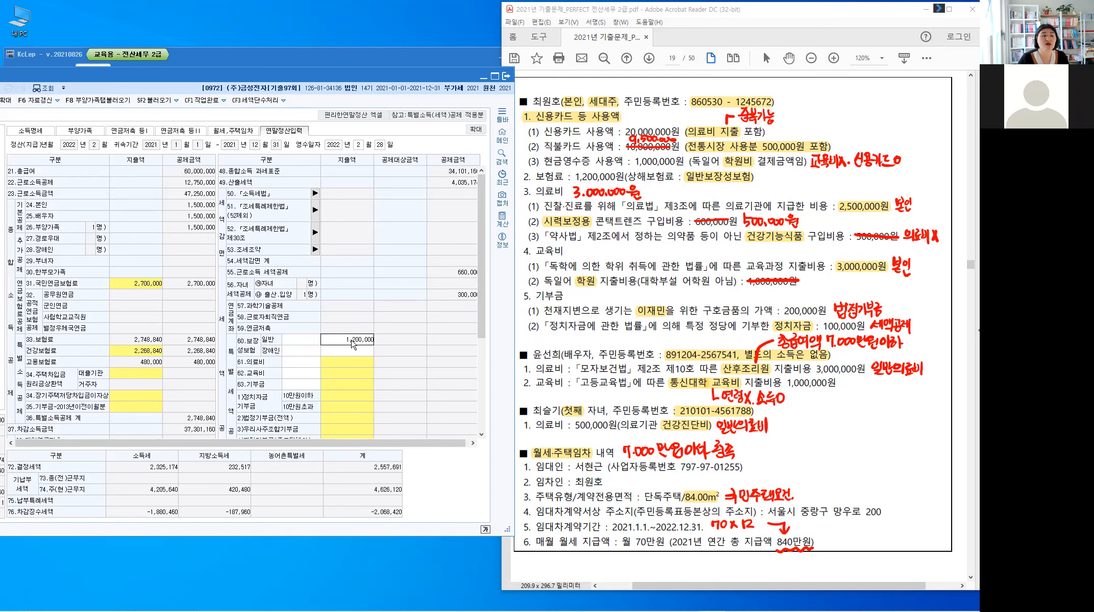
key(Return)
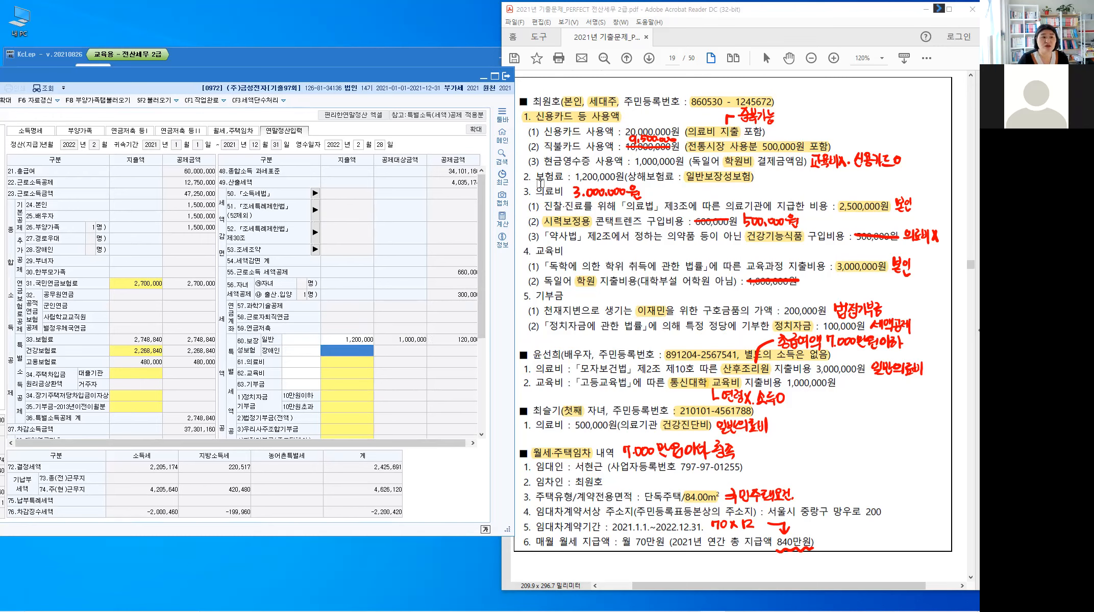
drag(524, 177, 557, 177)
Step: Open the 61.의료비 breakdown and enter 3,000,000 as the employee's own medical expense
click(349, 364)
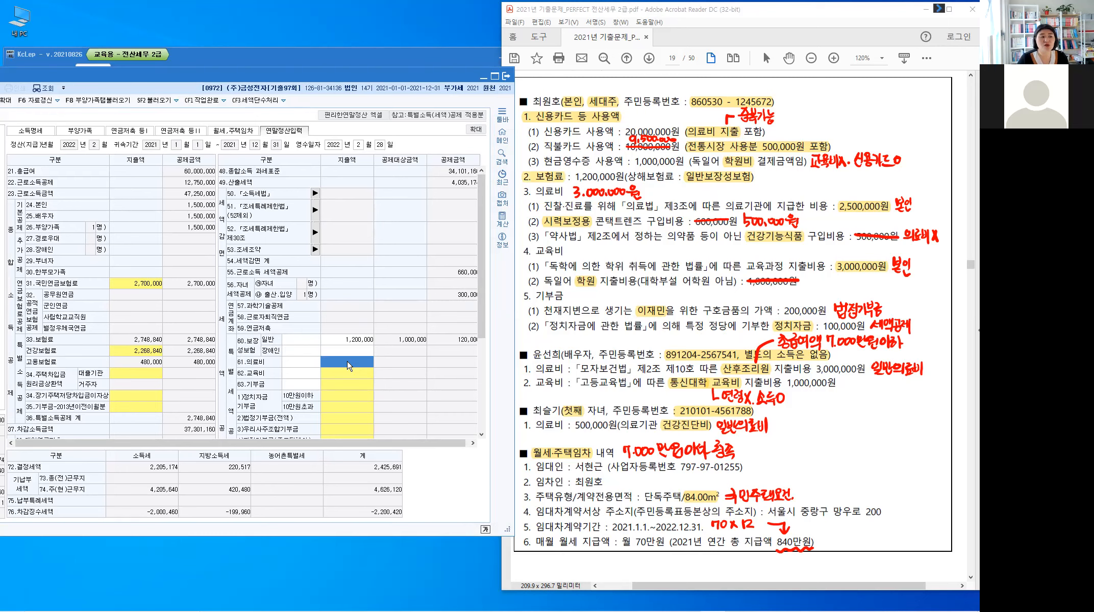
click(349, 363)
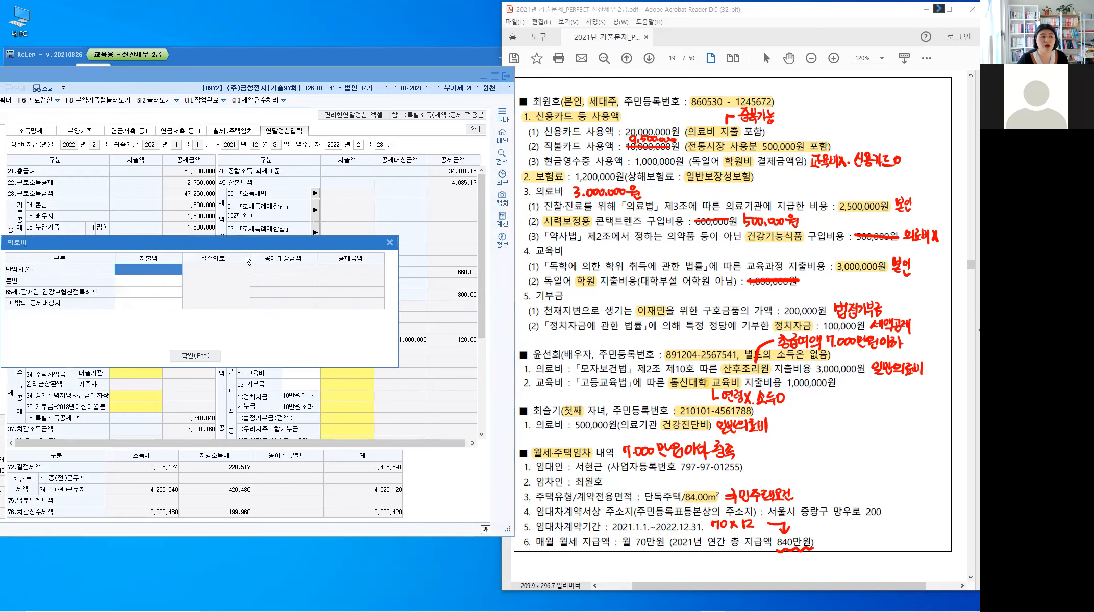
drag(252, 249, 359, 187)
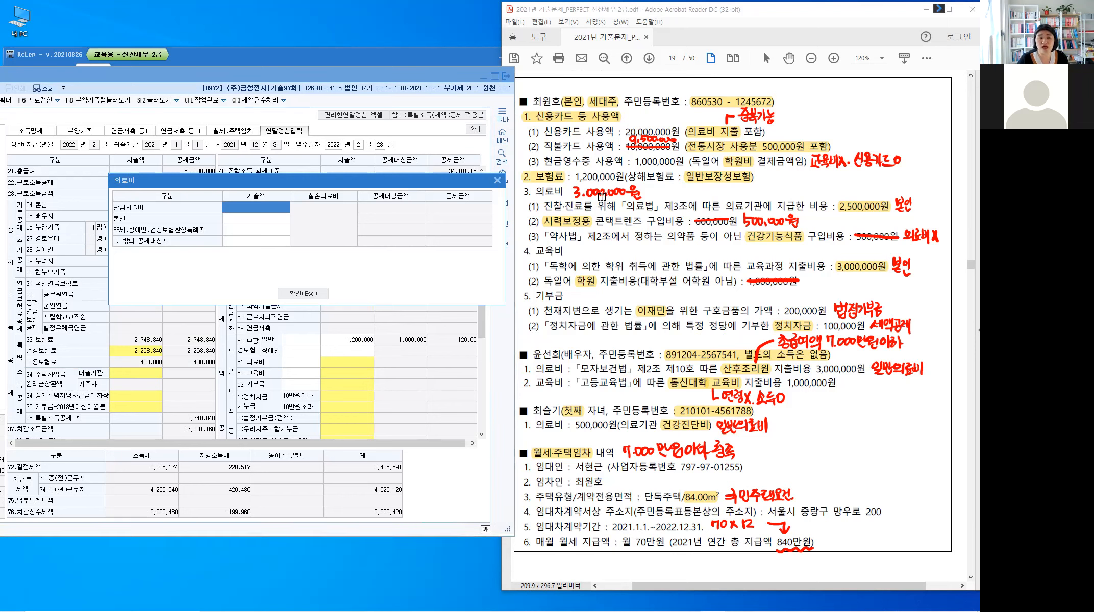
click(602, 197)
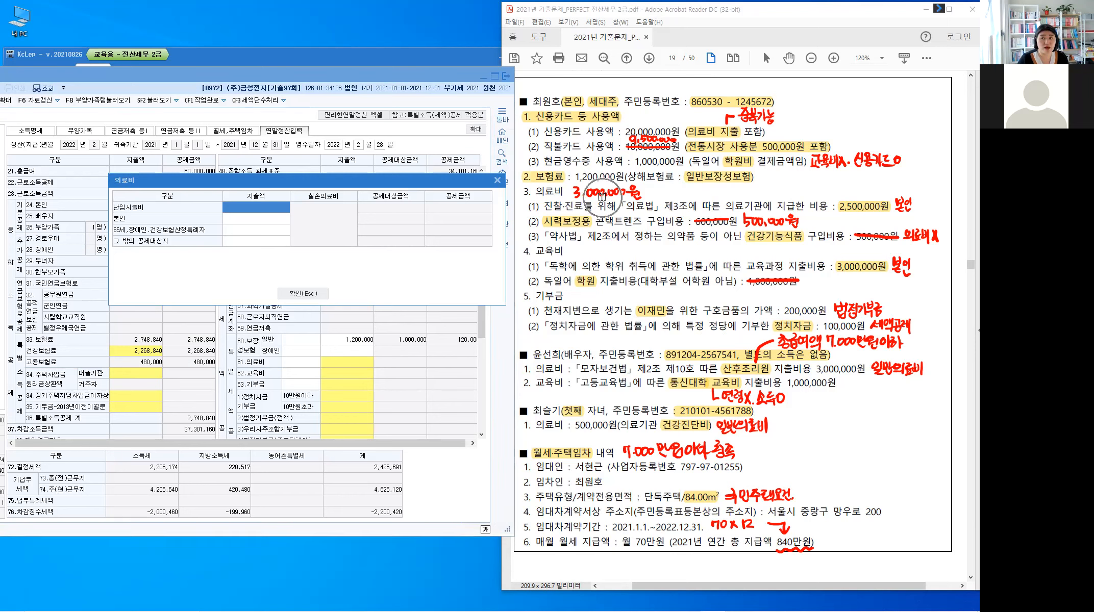
click(240, 222)
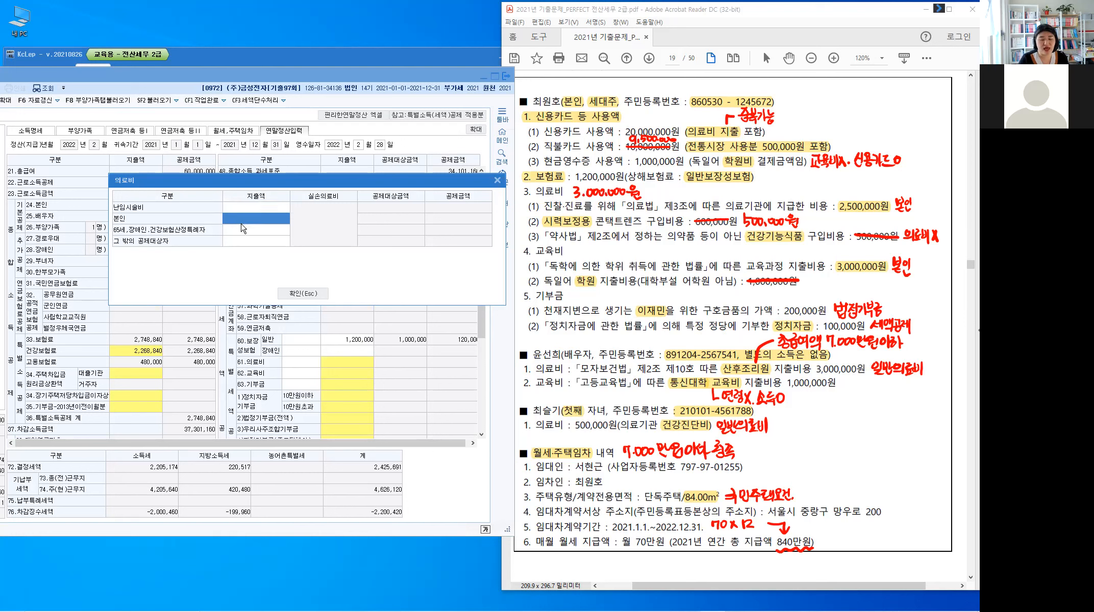
text(3000000)
key(Return)
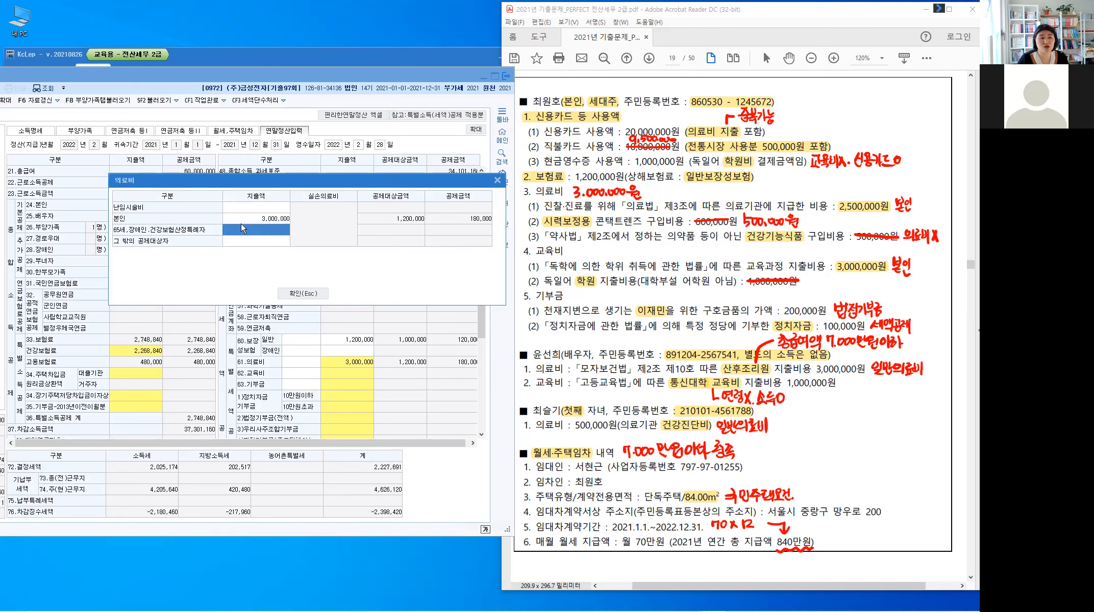
Step: Check the spouse's 의료비 lines in the exam sheet and select the other dependants' medical cell
drag(521, 192, 590, 200)
click(590, 200)
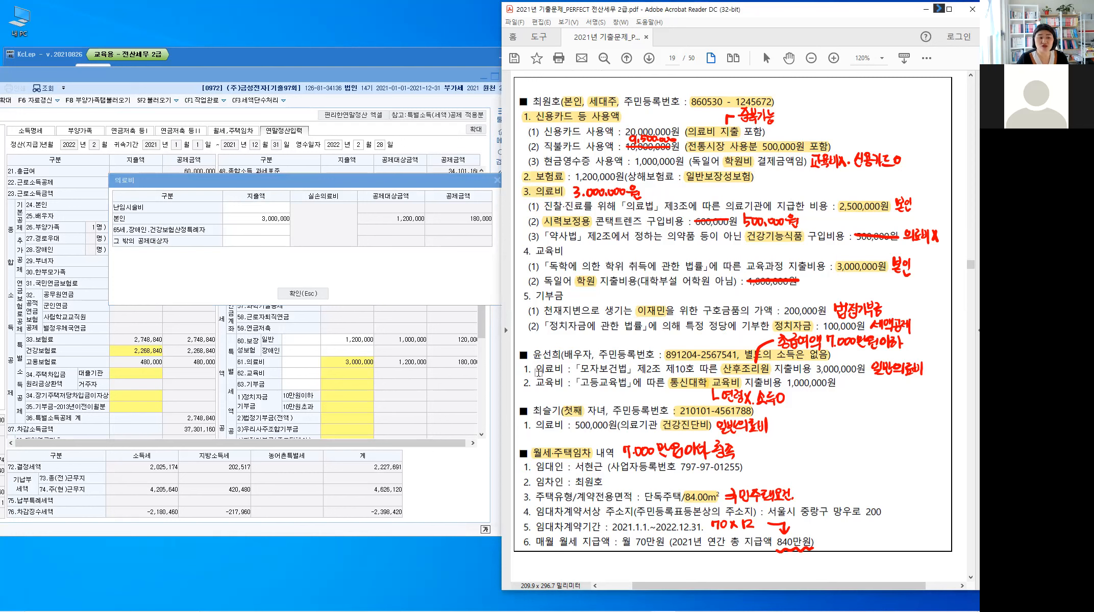
drag(538, 369, 561, 371)
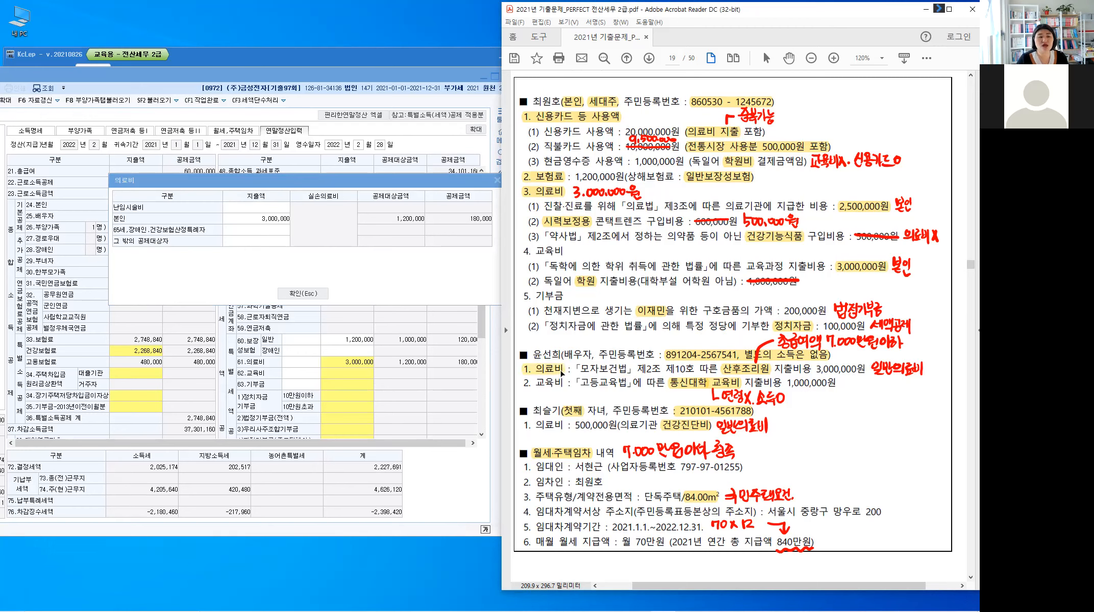
click(250, 246)
click(251, 247)
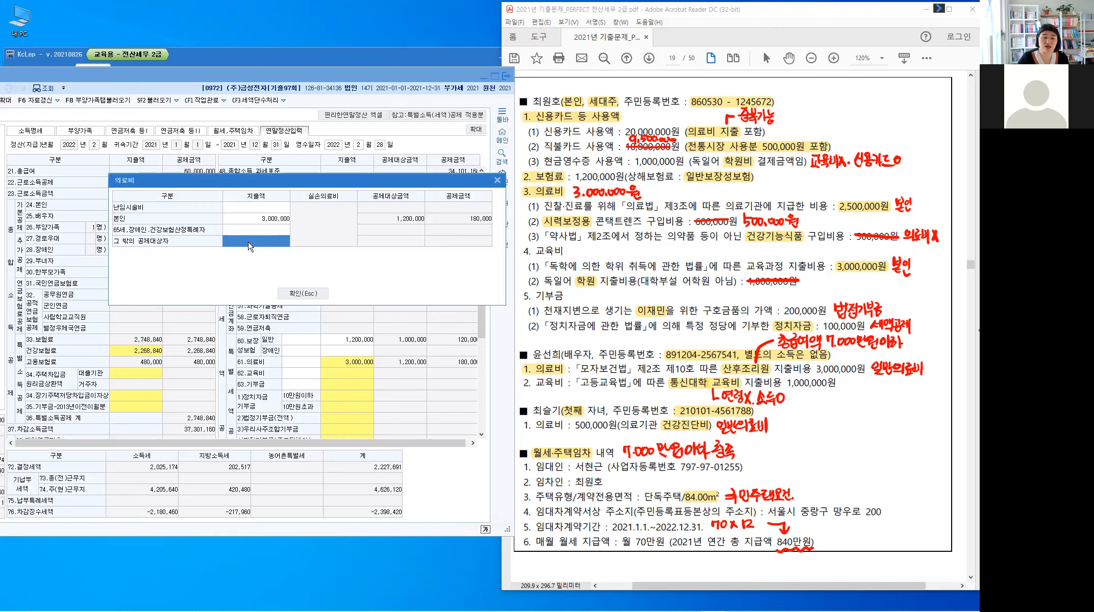
click(250, 247)
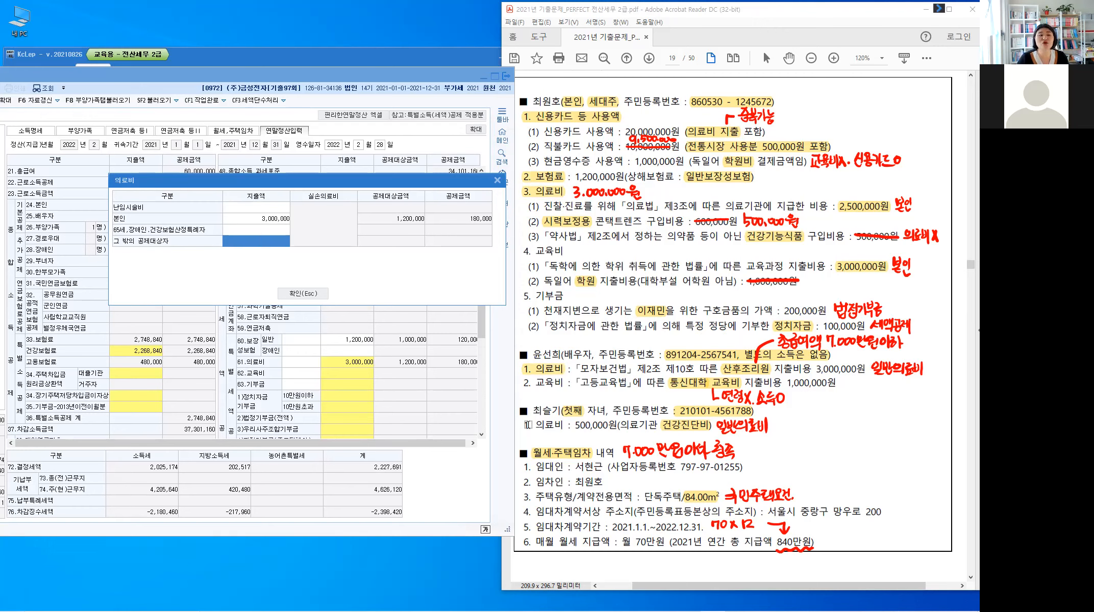
drag(524, 424, 564, 425)
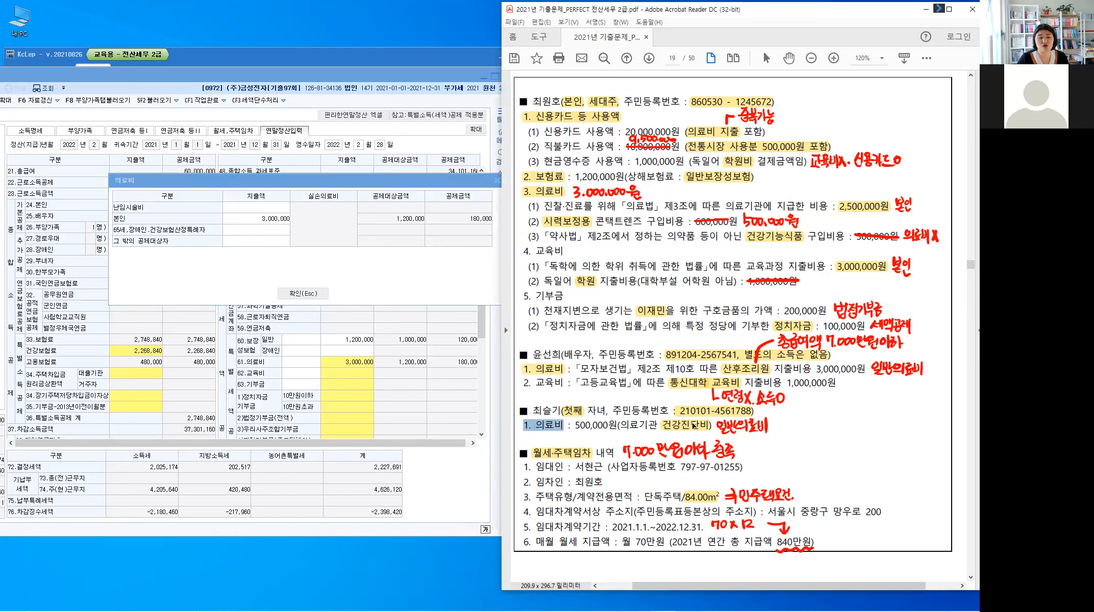
click(817, 428)
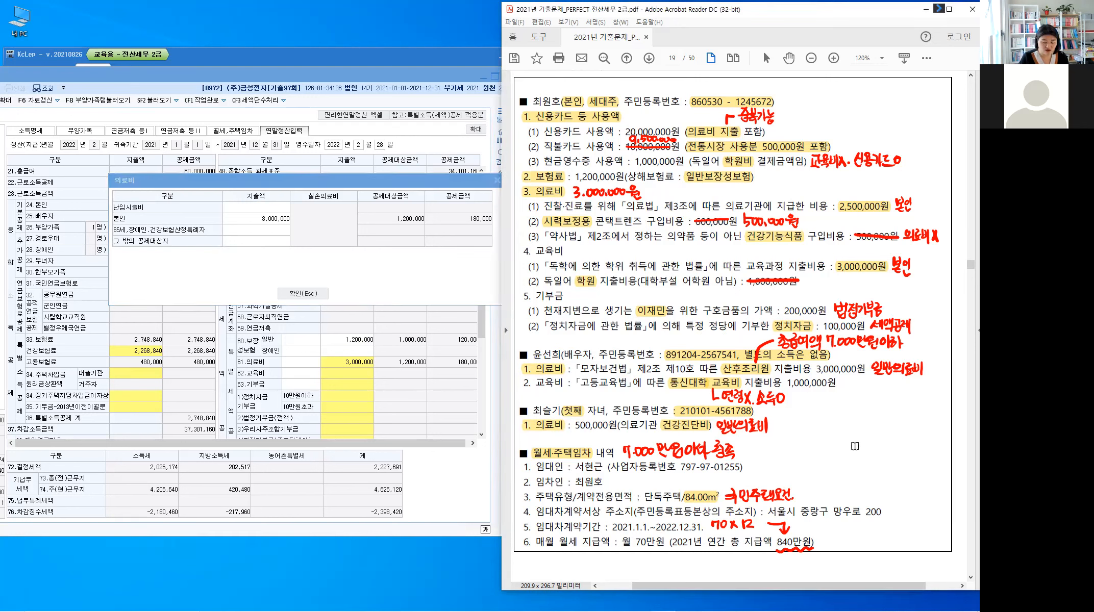
Step: Handwrite an arrow with '3.500.000원 (그밖의 의료비)' on the exam PDF
key(alt)
mouse_move(891, 404)
mouse_down()
mouse_move(890, 382)
mouse_move(879, 424)
mouse_move(893, 420)
mouse_up()
mouse_move(902, 409)
mouse_down()
mouse_move(896, 420)
mouse_move(918, 420)
mouse_up()
drag(925, 414, 926, 415)
drag(932, 413, 932, 414)
drag(939, 413, 939, 414)
drag(947, 407, 953, 415)
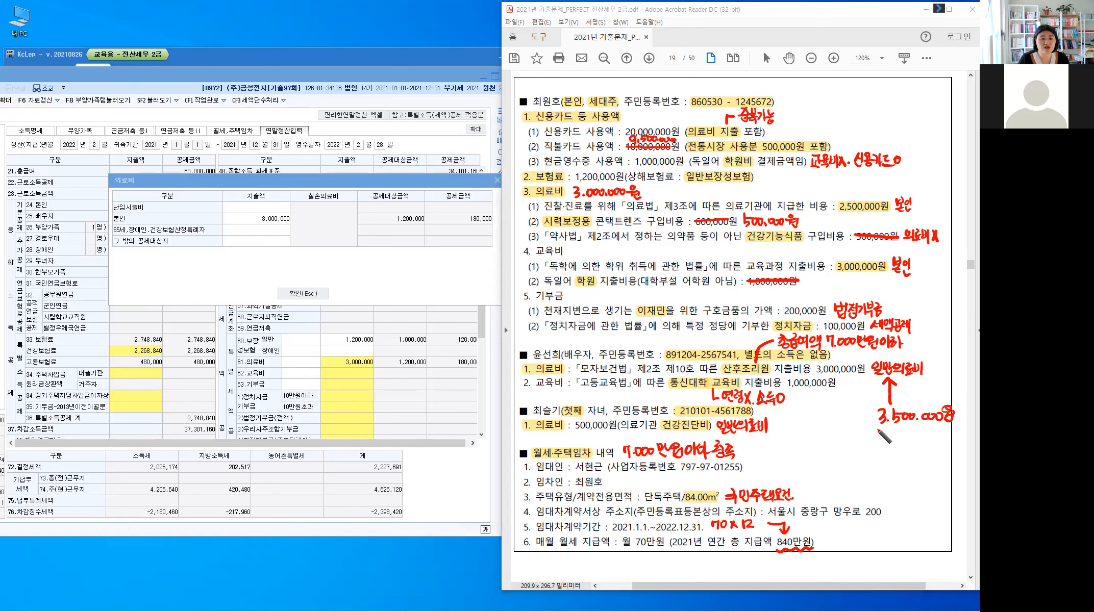
drag(876, 427, 875, 439)
drag(881, 430, 890, 437)
drag(891, 426, 896, 432)
drag(901, 425, 900, 432)
drag(900, 430, 896, 439)
drag(898, 435, 909, 429)
drag(906, 438, 914, 437)
drag(916, 428, 917, 440)
drag(922, 429, 923, 430)
drag(919, 439, 929, 438)
mouse_move(932, 428)
mouse_down()
mouse_move(932, 441)
mouse_move(941, 434)
mouse_up()
drag(936, 434, 939, 439)
drag(933, 440, 943, 439)
drag(944, 431, 945, 438)
drag(948, 430, 948, 437)
drag(952, 429, 952, 442)
drag(956, 429, 954, 443)
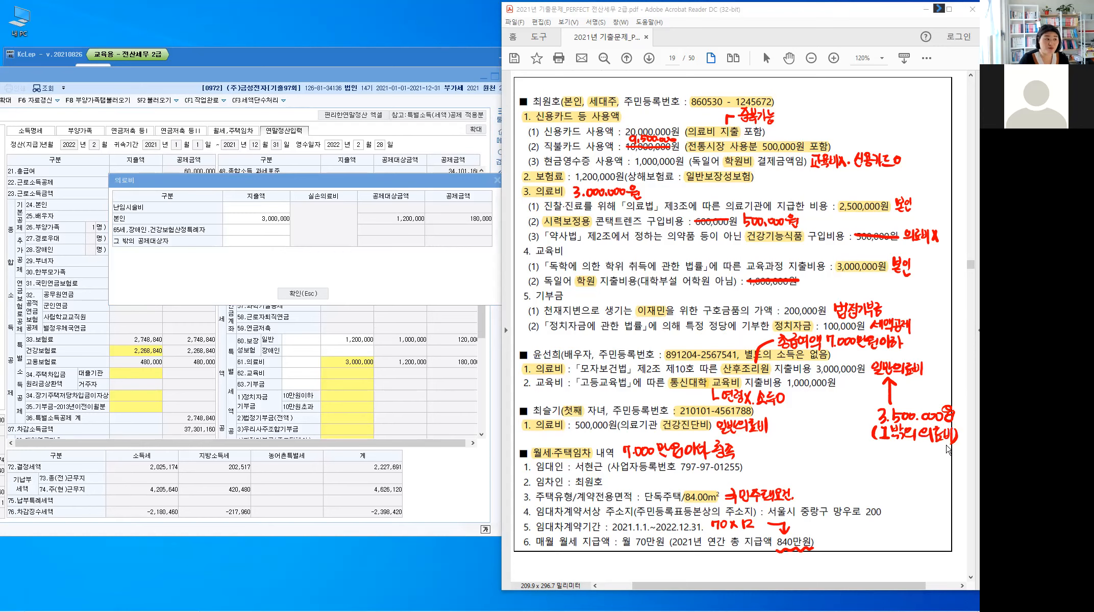
Step: Enter 3,500,000 as the other dependants' medical expense, bringing the total to 6,500,000
click(280, 242)
text(3500000)
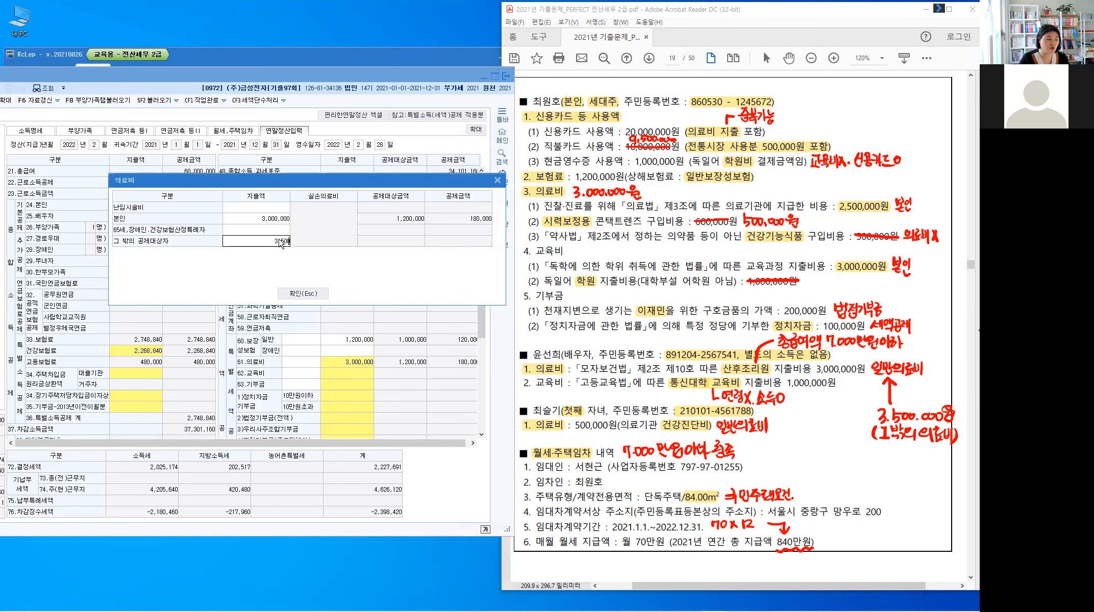
key(Return)
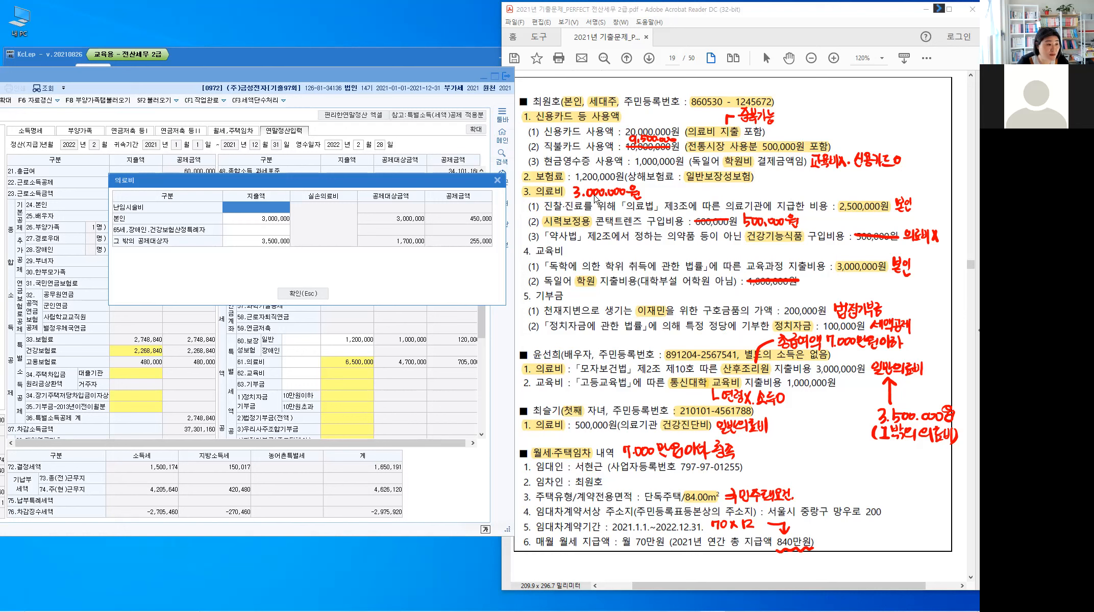
click(269, 241)
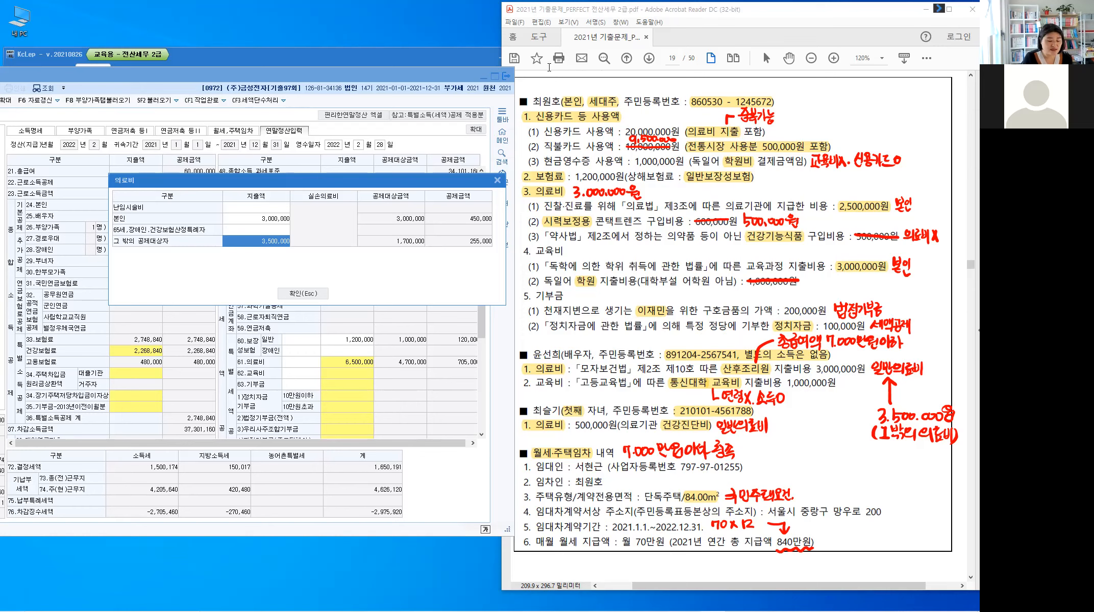
click(590, 80)
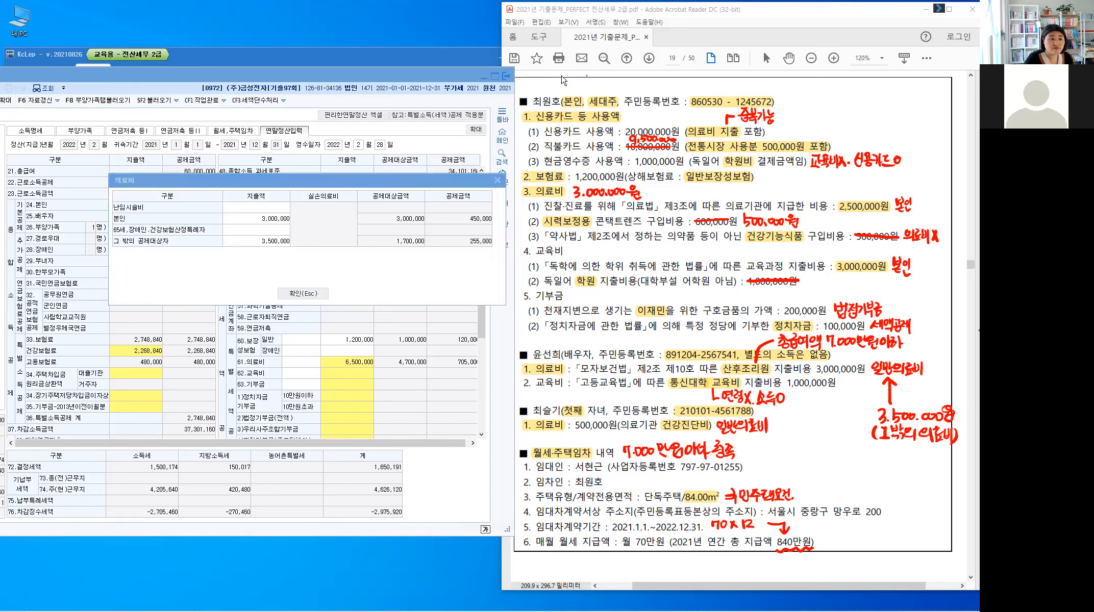
Step: Close the medical breakdown and handwrite '산후조리원' at the top of the exam page
click(303, 294)
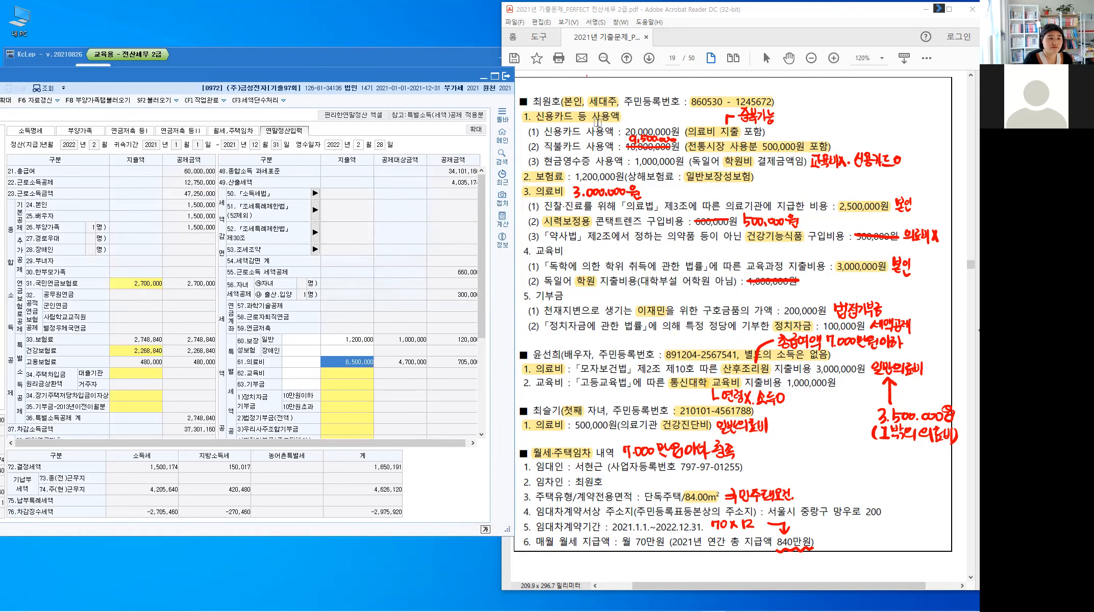
click(603, 75)
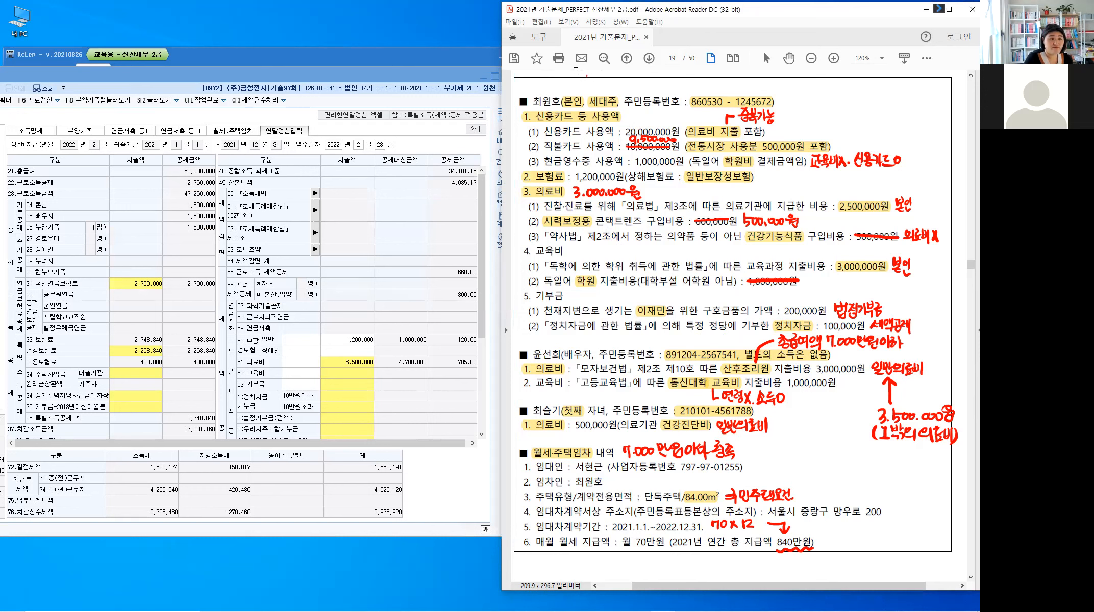
drag(576, 71, 573, 82)
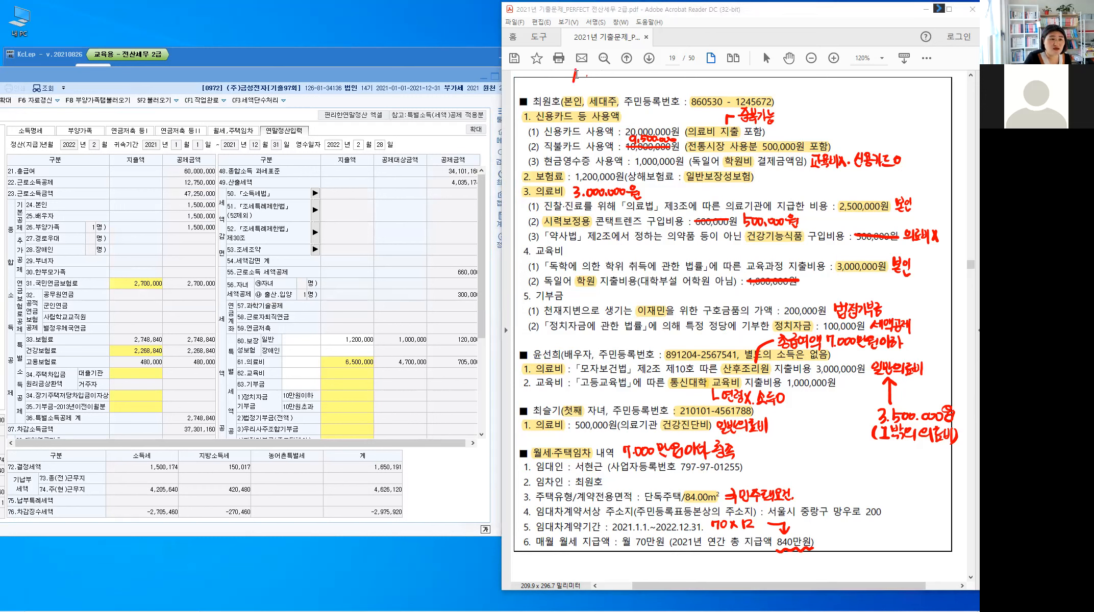
drag(575, 75, 580, 80)
drag(584, 71, 584, 84)
mouse_move(585, 76)
mouse_down()
mouse_move(585, 87)
mouse_move(597, 72)
mouse_up()
drag(589, 77, 600, 75)
drag(595, 77, 595, 77)
drag(589, 85, 602, 83)
drag(596, 84, 624, 82)
drag(625, 70, 626, 86)
drag(631, 71, 634, 78)
drag(637, 69, 637, 84)
drag(628, 83, 638, 87)
Step: Add ': 총급여액 7,000만원이하 → 1회당 200만원' and correct the medical amount to 2.500.000원
click(645, 78)
click(645, 84)
click(654, 65)
drag(654, 71, 659, 78)
drag(653, 79, 665, 78)
drag(660, 81, 660, 81)
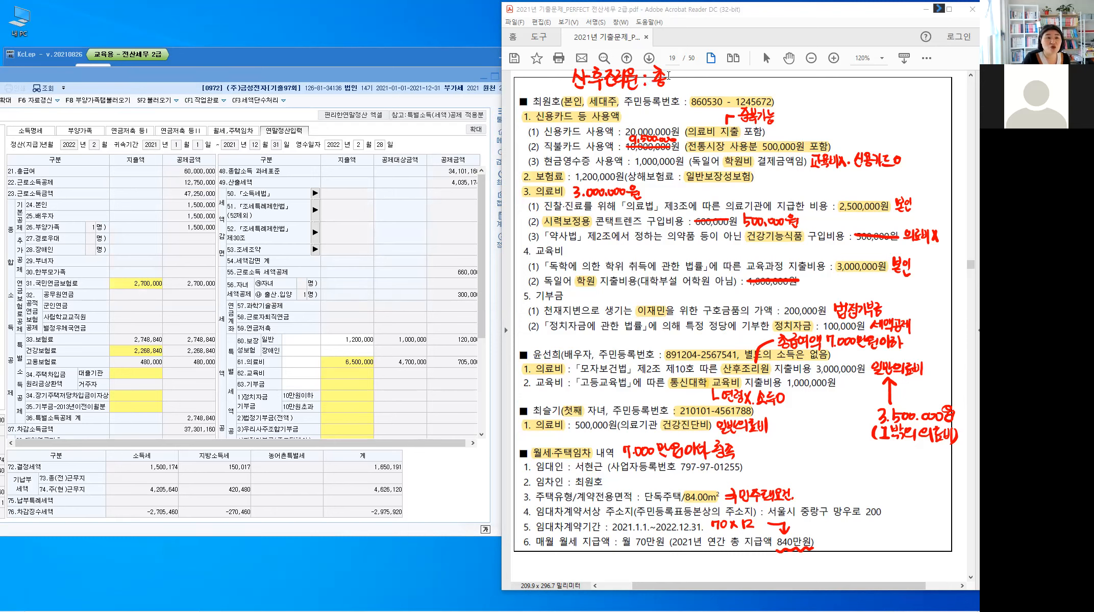
mouse_move(667, 73)
mouse_down()
mouse_move(706, 74)
mouse_move(700, 90)
mouse_move(781, 84)
mouse_up()
mouse_move(783, 72)
mouse_down()
mouse_move(789, 84)
mouse_move(810, 80)
mouse_up()
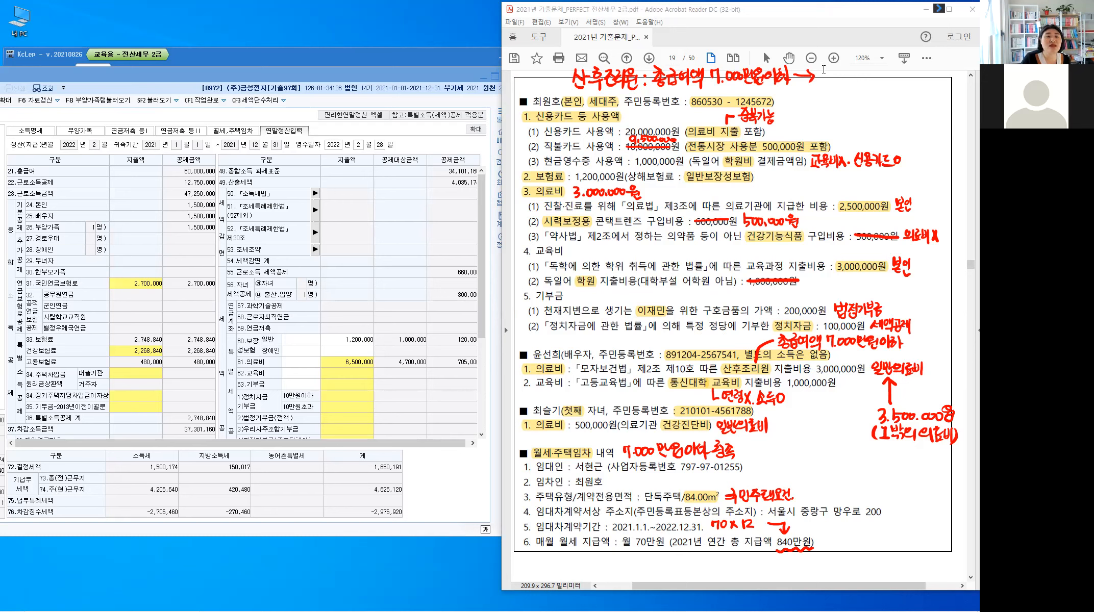
mouse_move(823, 69)
mouse_down()
mouse_move(823, 81)
mouse_move(834, 66)
mouse_up()
mouse_move(829, 69)
mouse_down()
mouse_move(854, 88)
mouse_move(885, 72)
mouse_up()
mouse_move(889, 68)
mouse_down()
mouse_move(909, 77)
mouse_move(907, 66)
mouse_move(915, 82)
mouse_up()
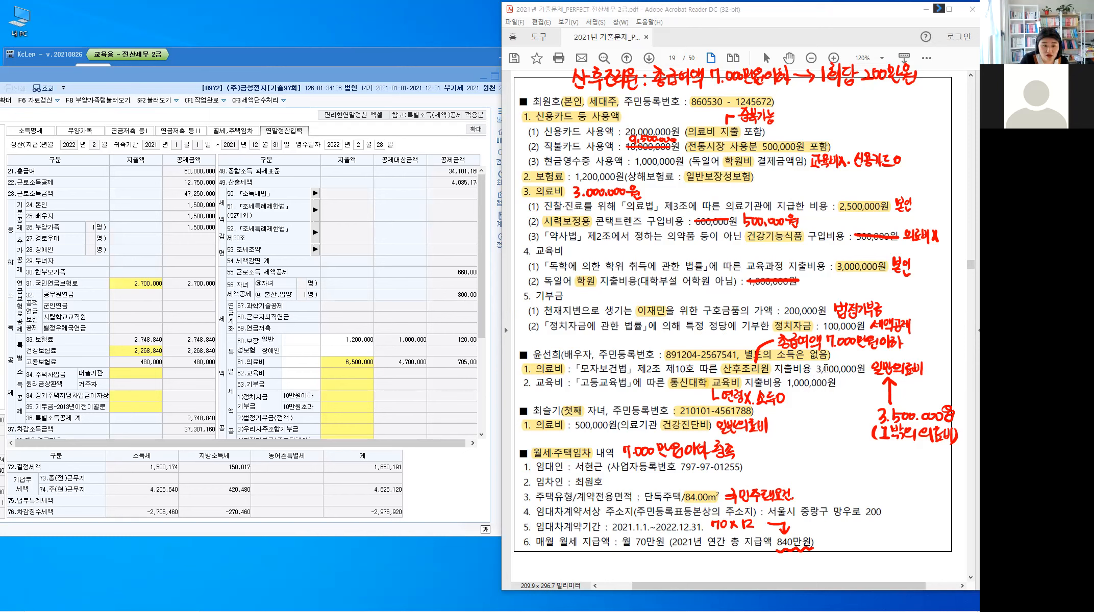
mouse_move(811, 379)
mouse_down()
mouse_move(815, 368)
mouse_move(864, 367)
mouse_move(842, 357)
mouse_move(860, 358)
mouse_up()
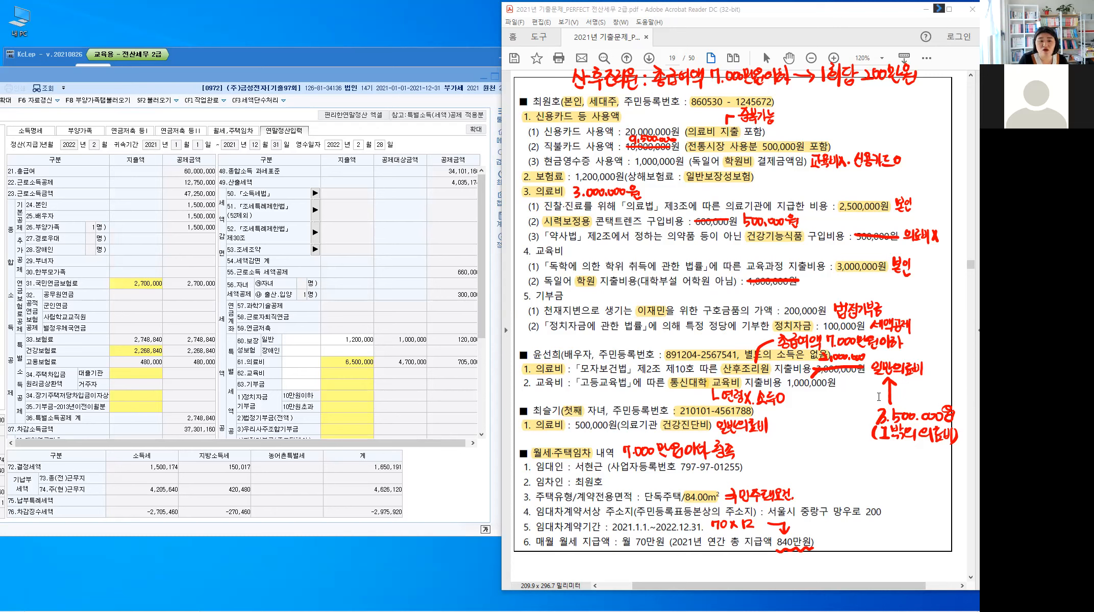
drag(876, 395, 887, 403)
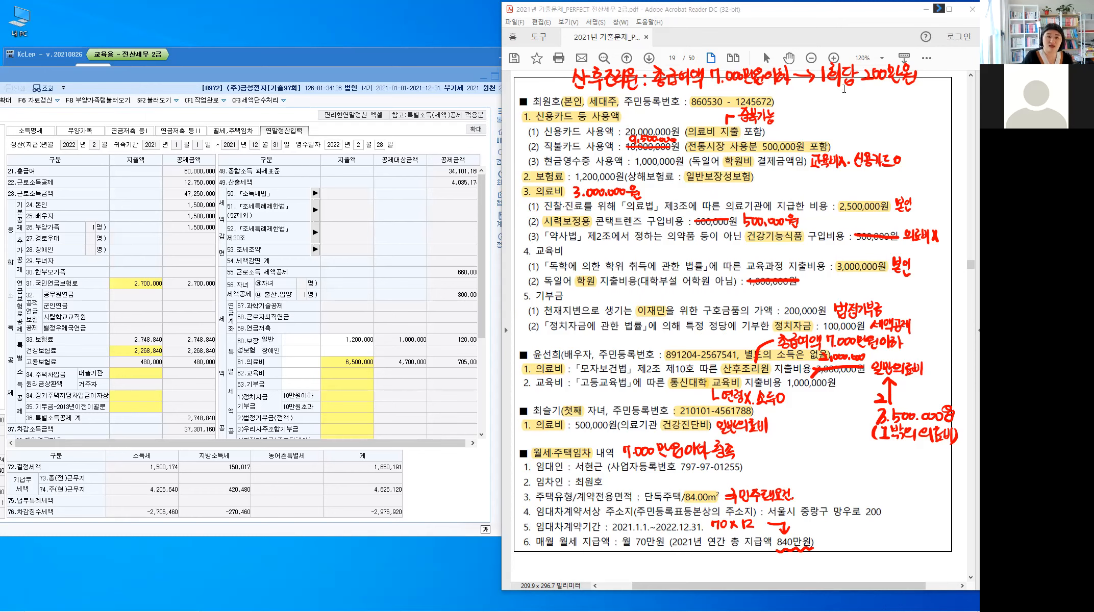
Step: Change the other dependants' medical expense from 3,500,000 to 2,500,000, for a 5,500,000 total
click(364, 368)
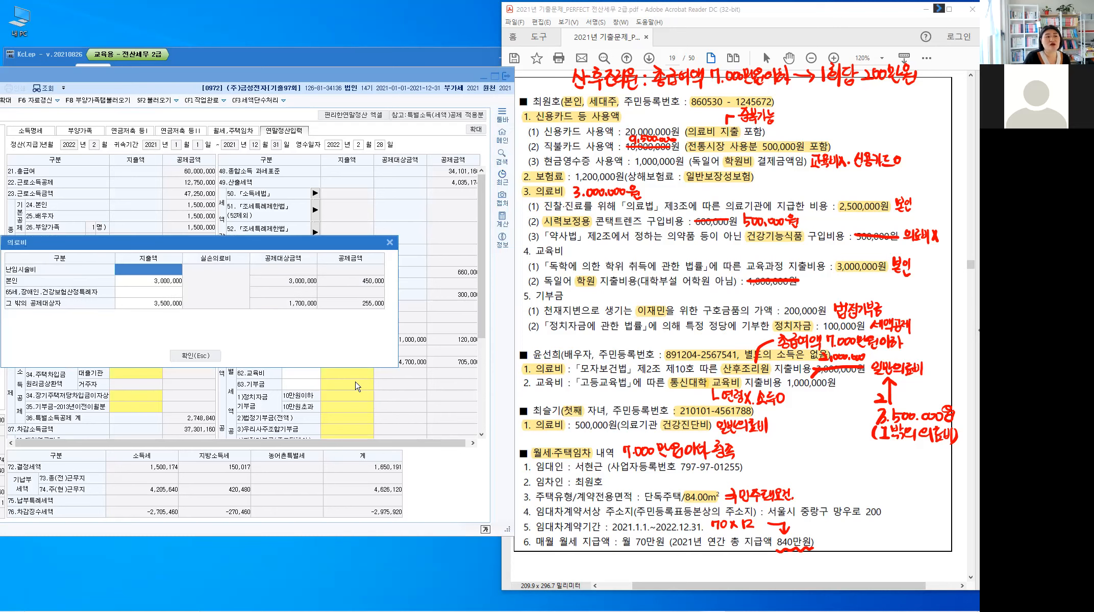
drag(214, 243, 362, 191)
click(312, 252)
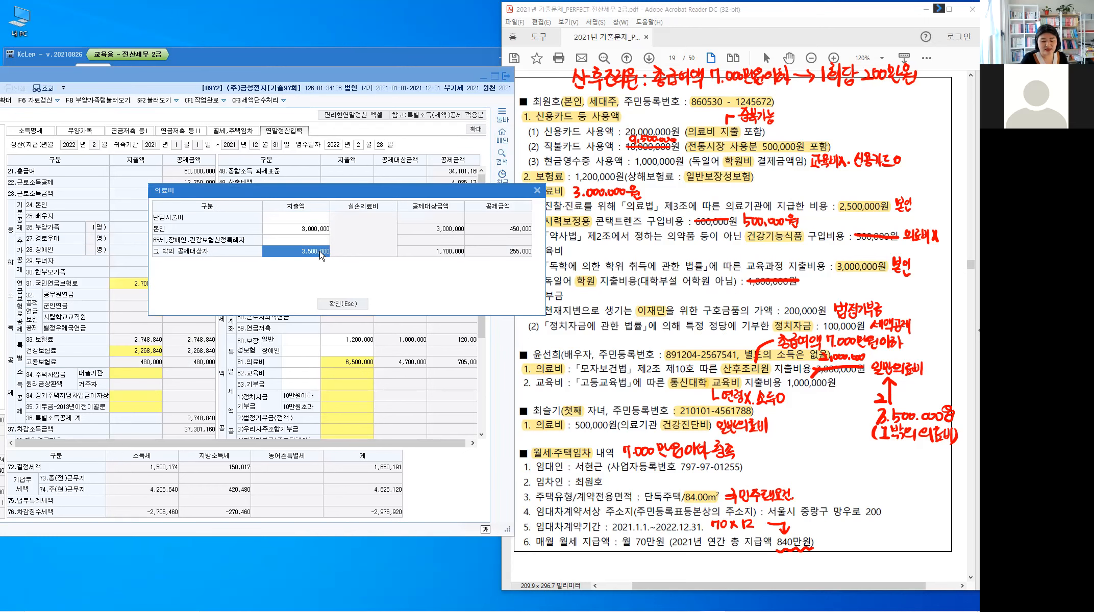
text(2,500,)
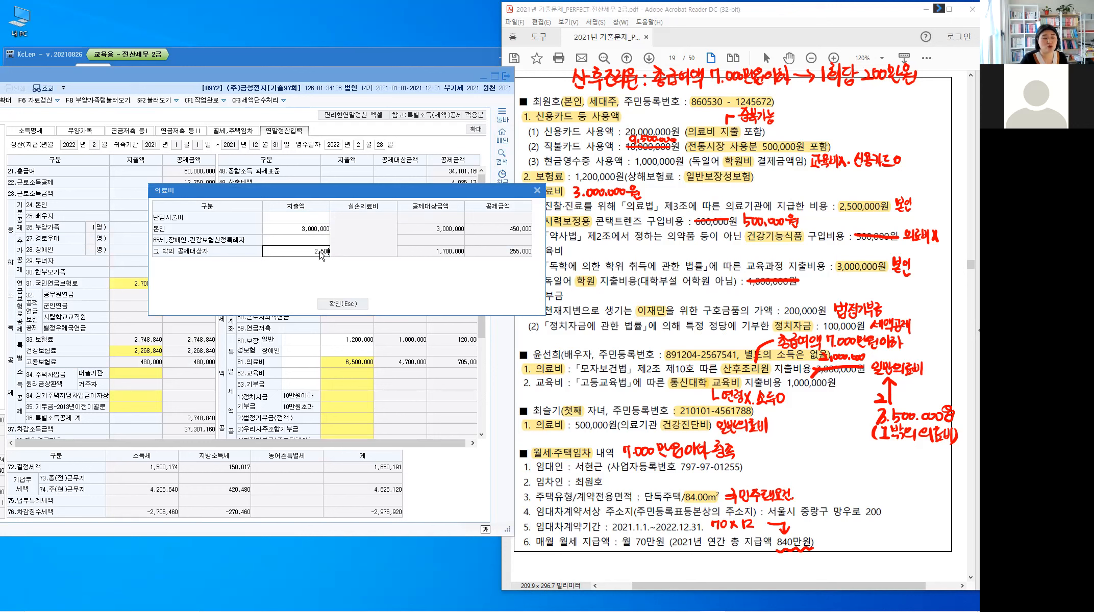
text(000)
key(Return)
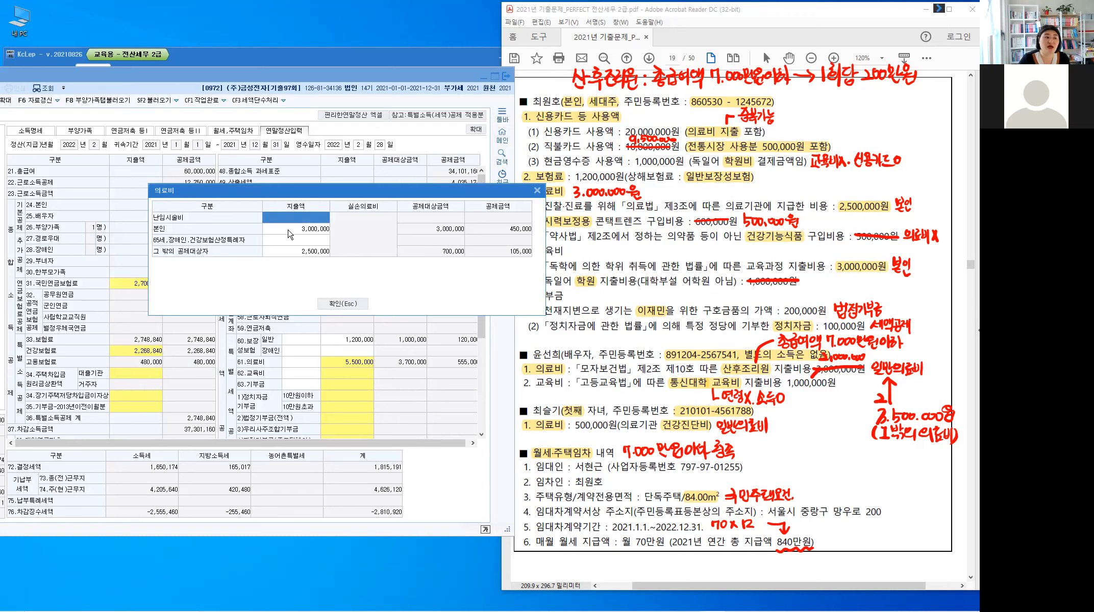
click(353, 305)
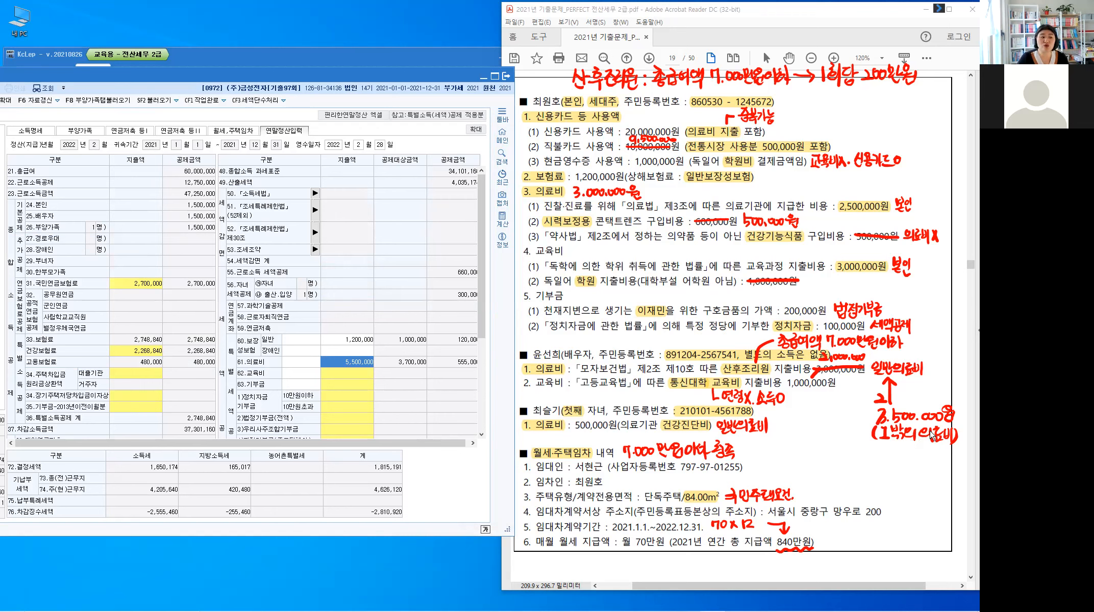
click(358, 376)
Step: Open the education expense breakdown and enter 3,000,000 of the employee's own costs
double_click(358, 376)
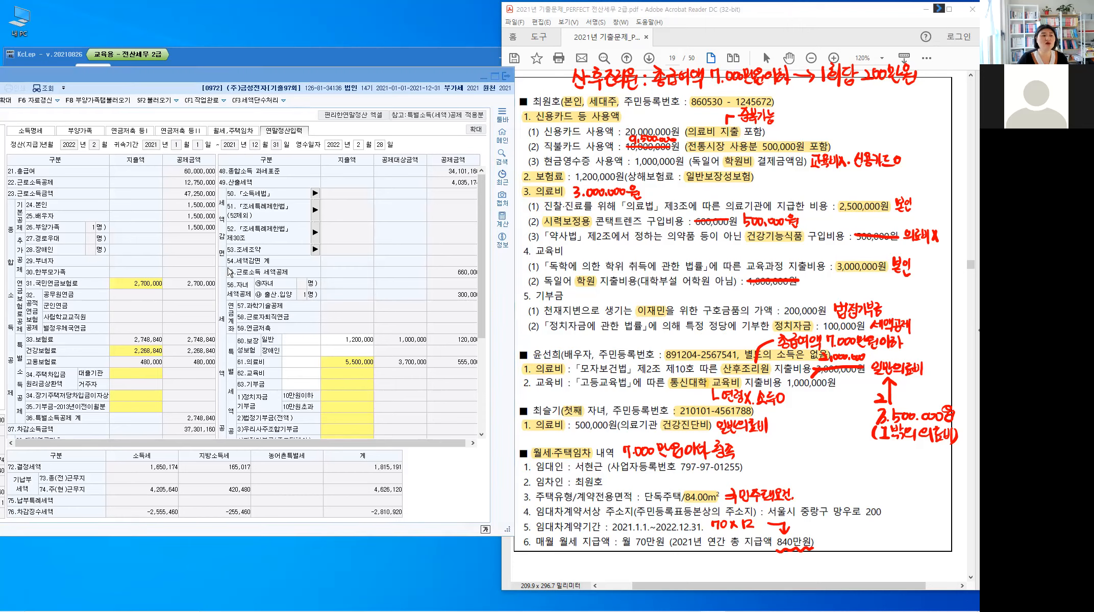
drag(238, 241, 389, 196)
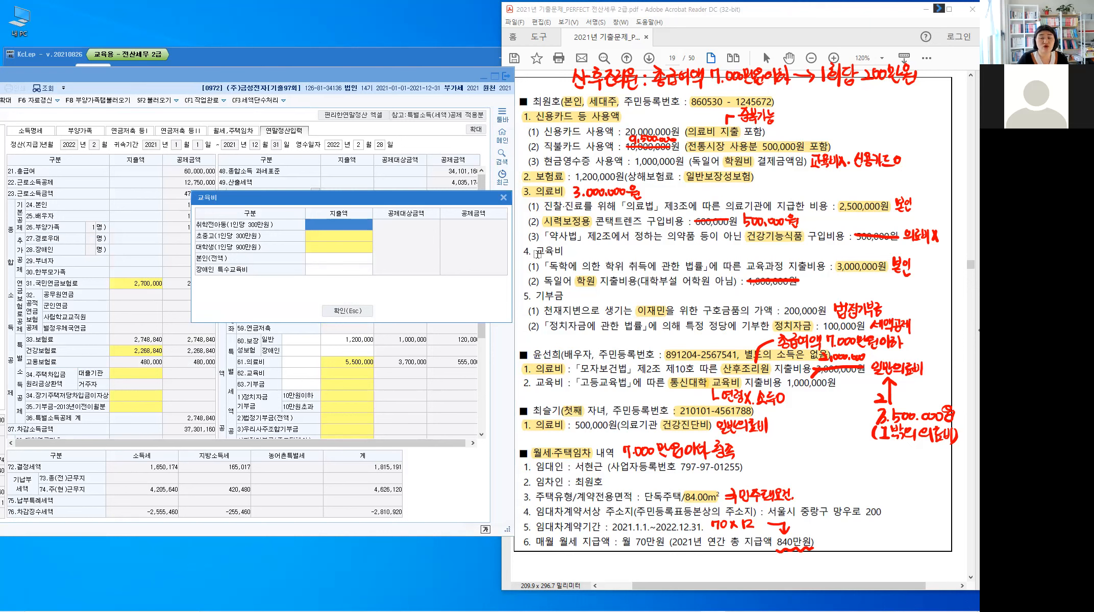
double_click(561, 251)
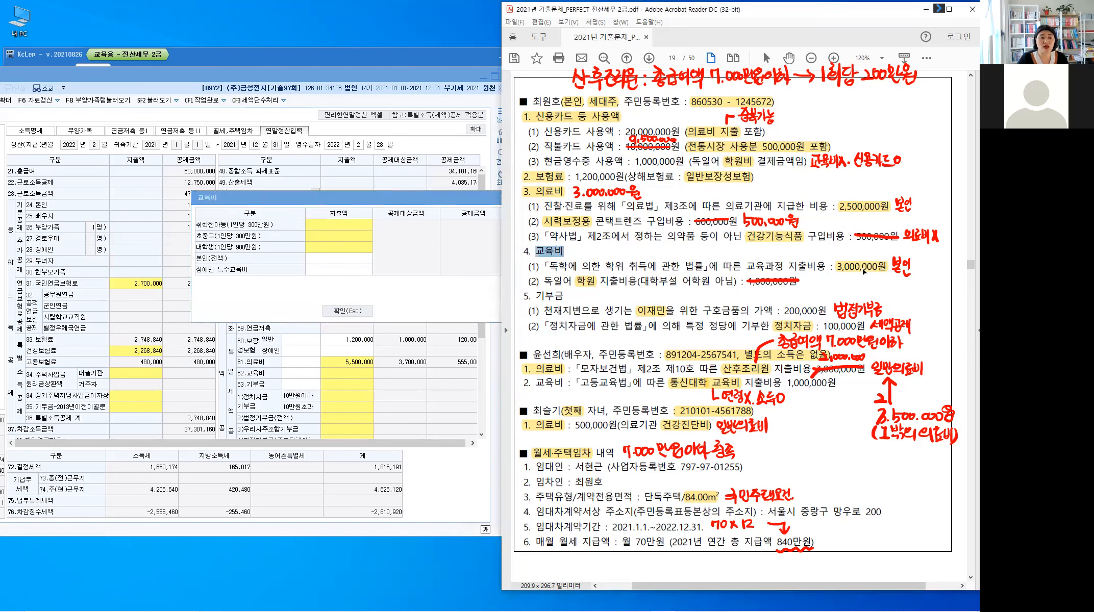
click(864, 272)
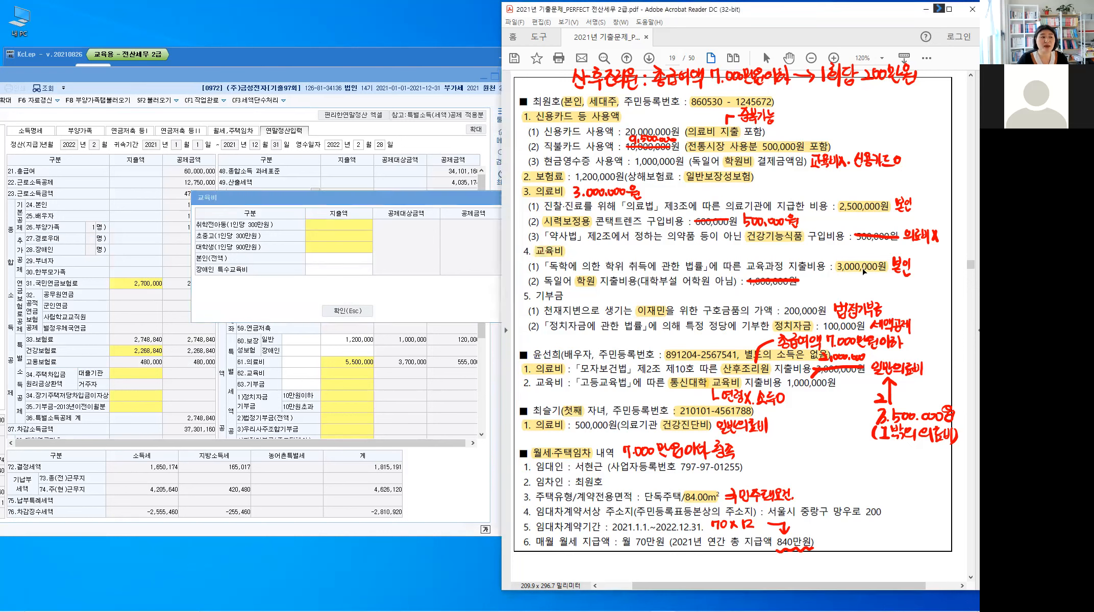
click(347, 265)
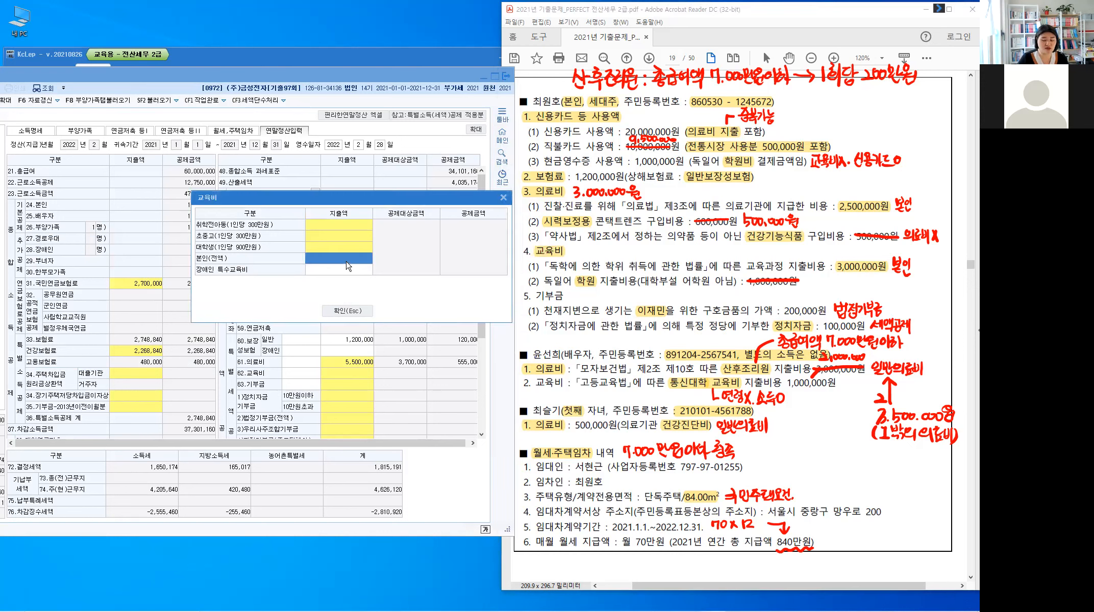
text(3000000)
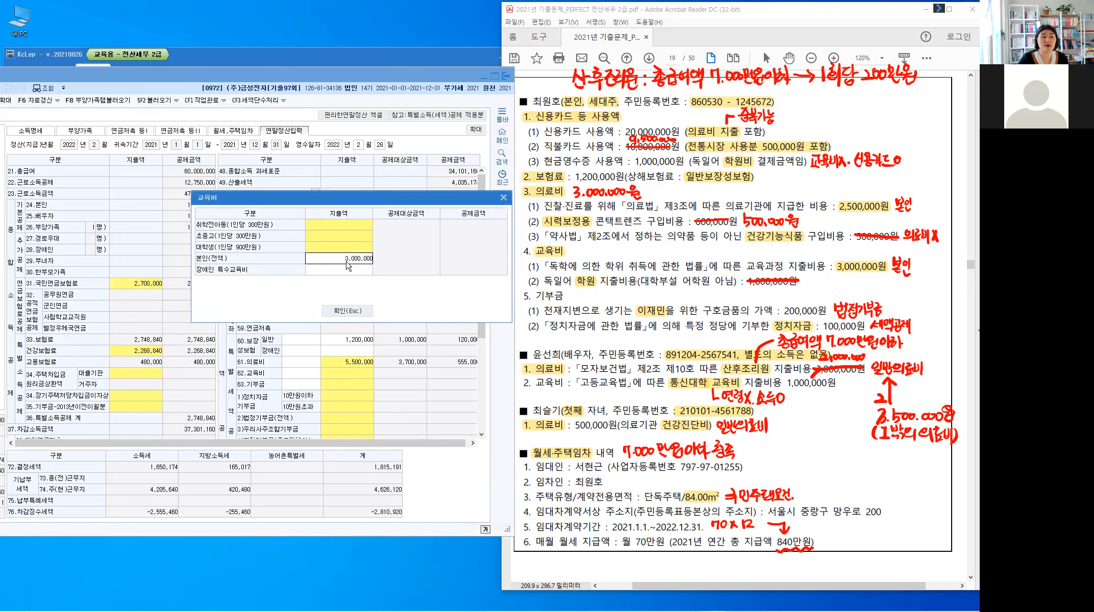
key(Return)
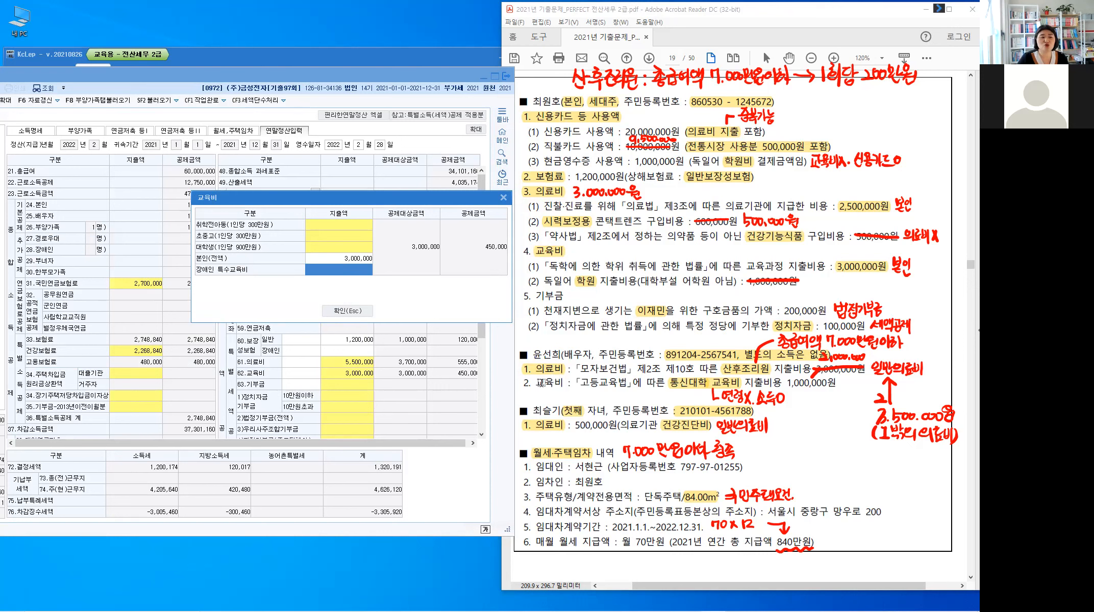
Step: Add 1,000,000 of university tuition, bringing education expenses to 4,000,000
drag(532, 384, 563, 385)
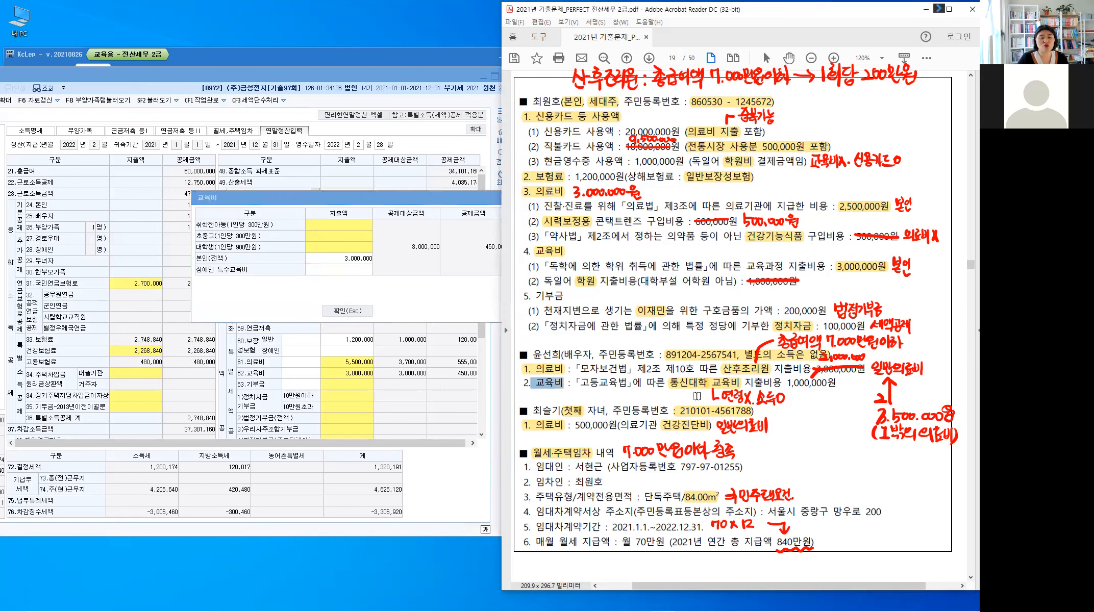
click(697, 396)
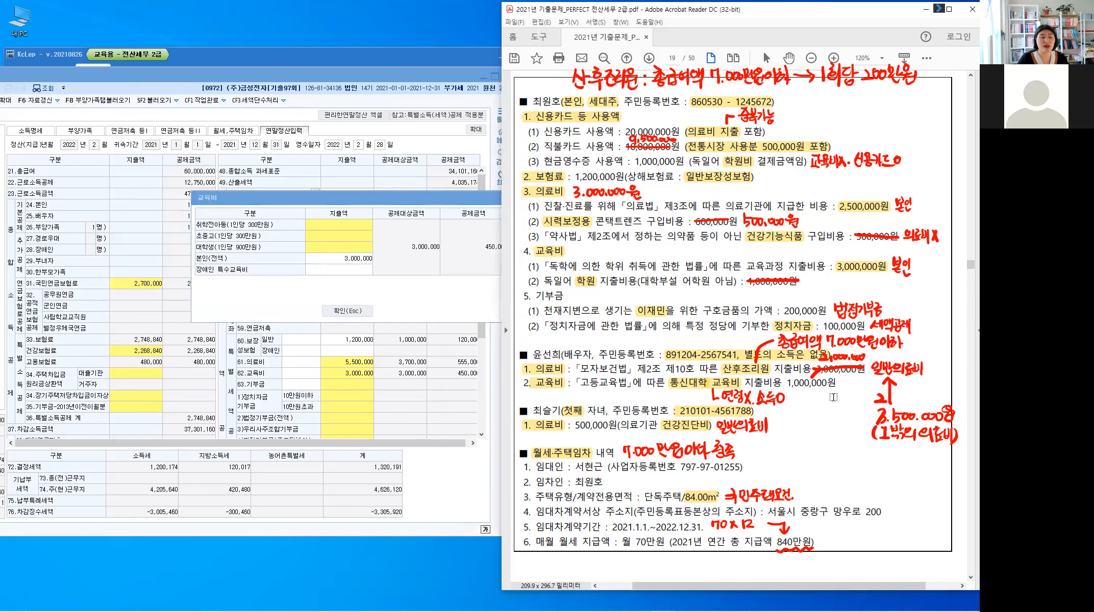
click(338, 252)
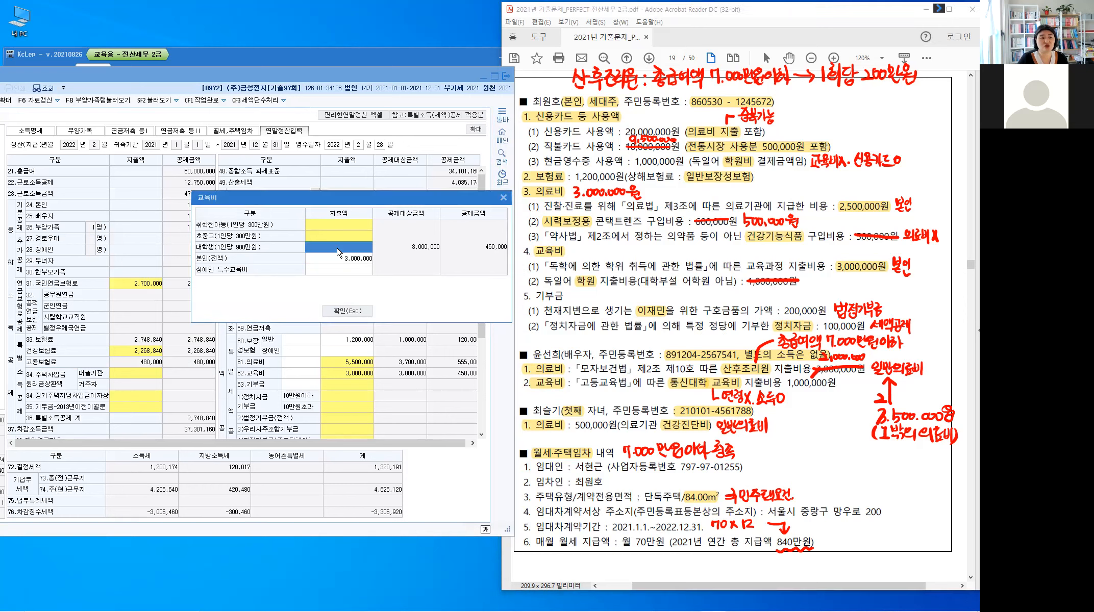
click(338, 252)
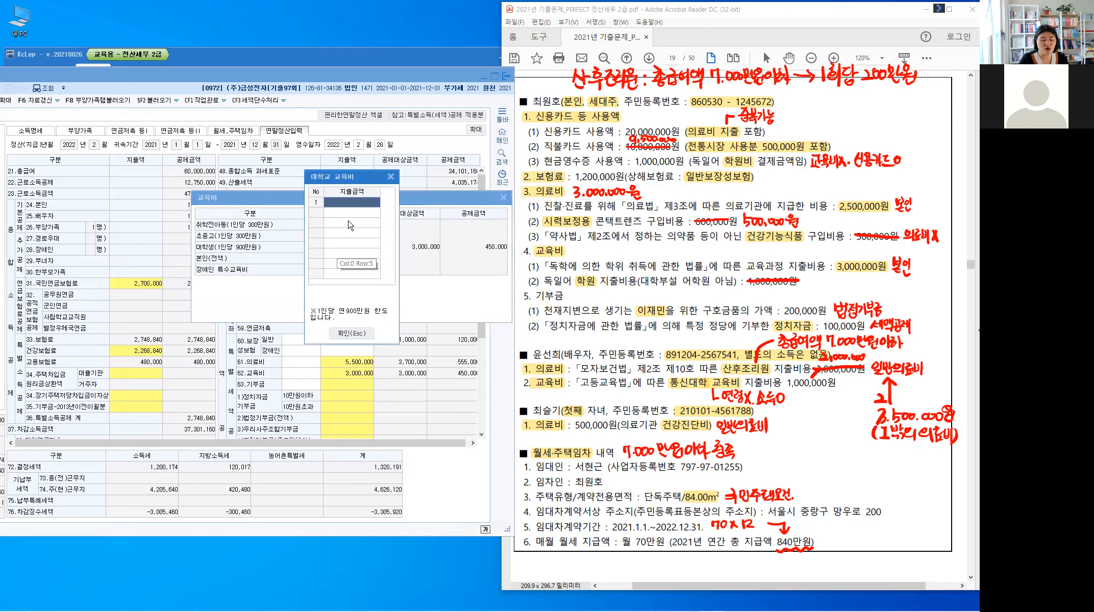
text(1000000)
key(Return)
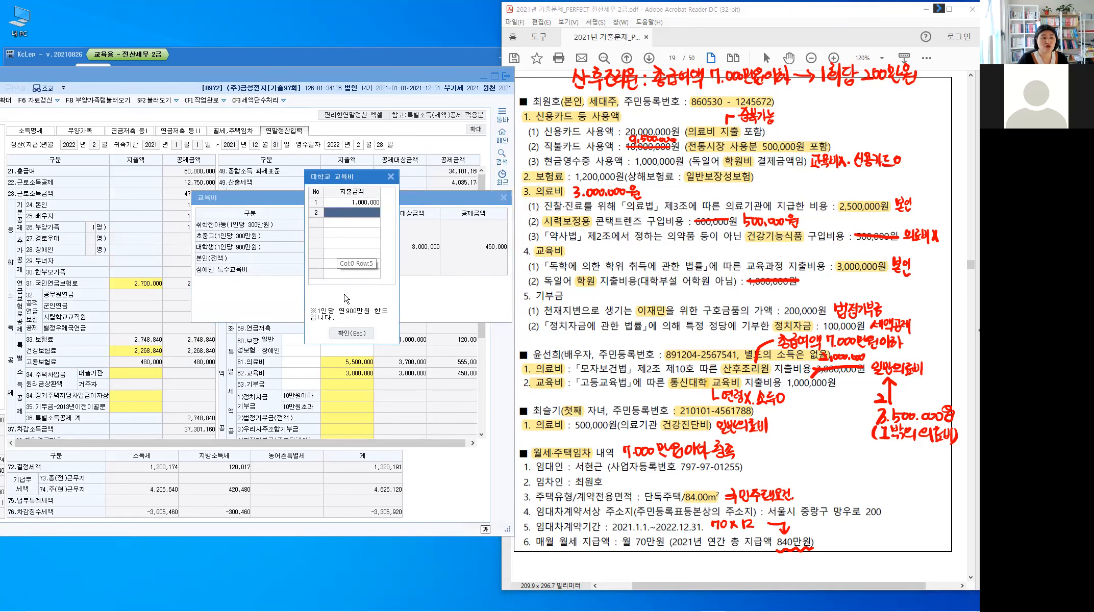
click(356, 334)
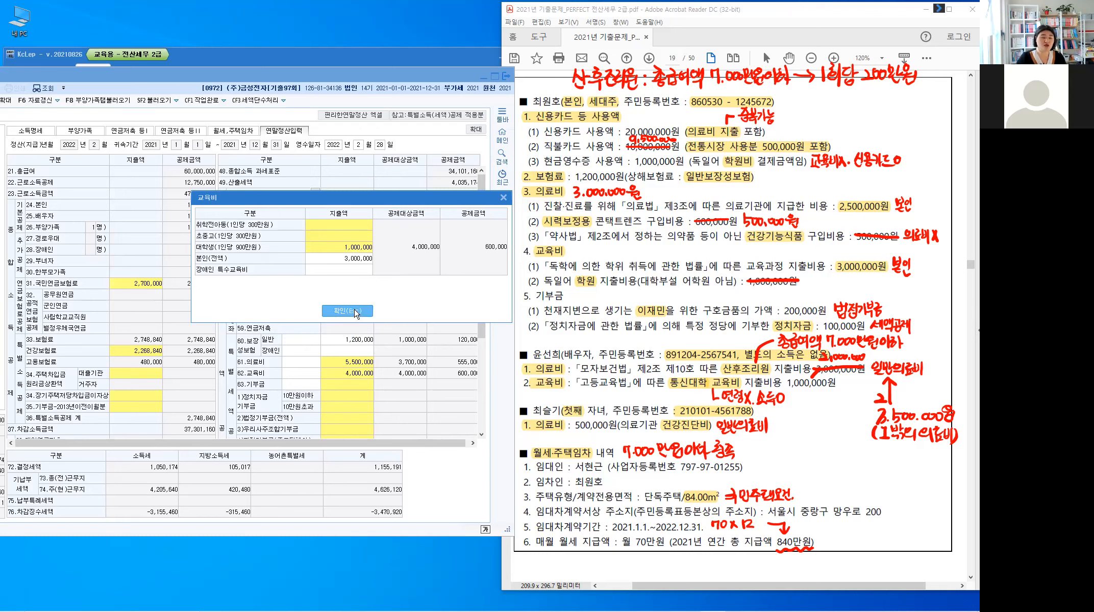
key(Escape)
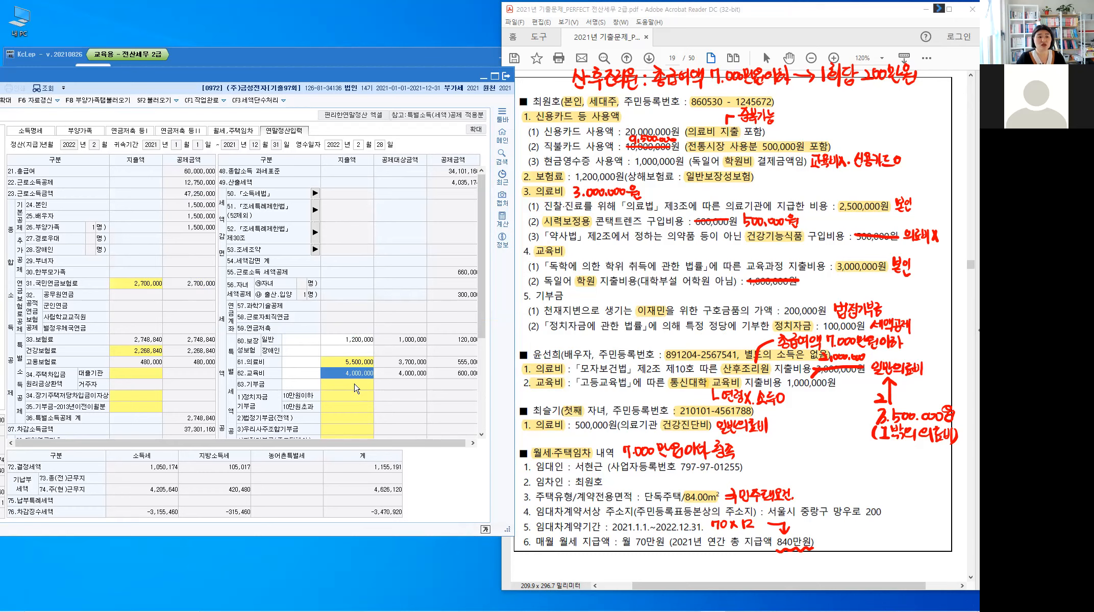
click(355, 388)
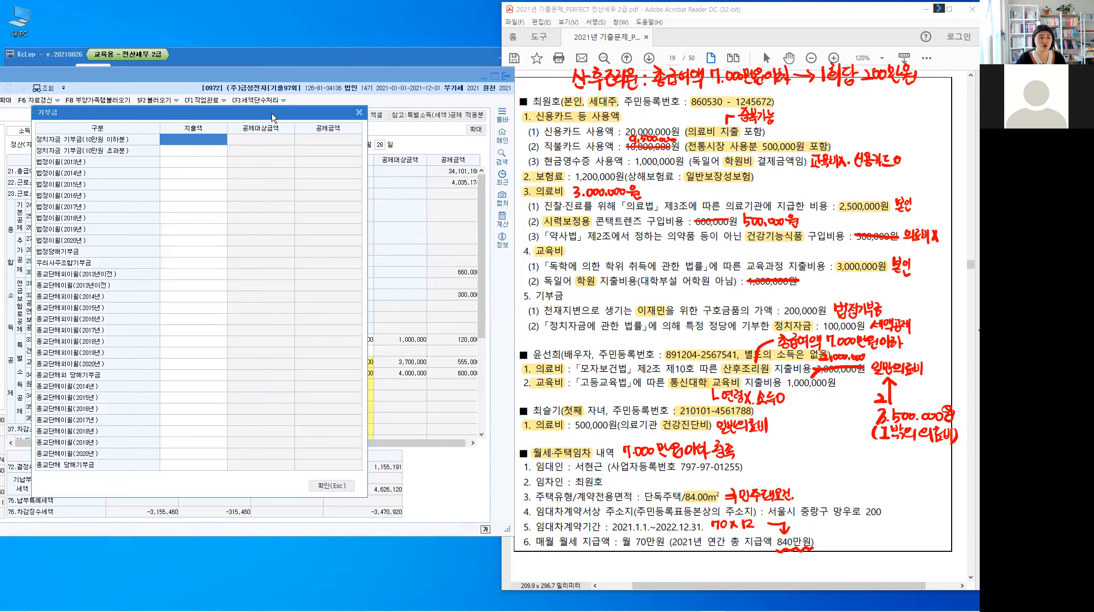
Step: Enter a 200,000 current-year statutory donation under 법정당해기부금
drag(272, 113, 404, 62)
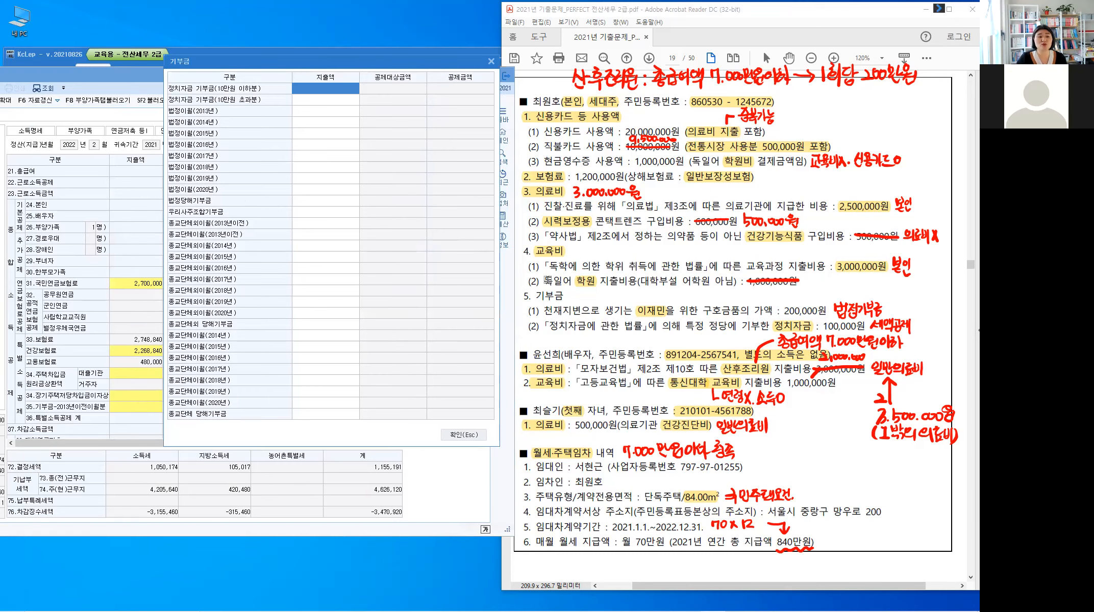
click(636, 318)
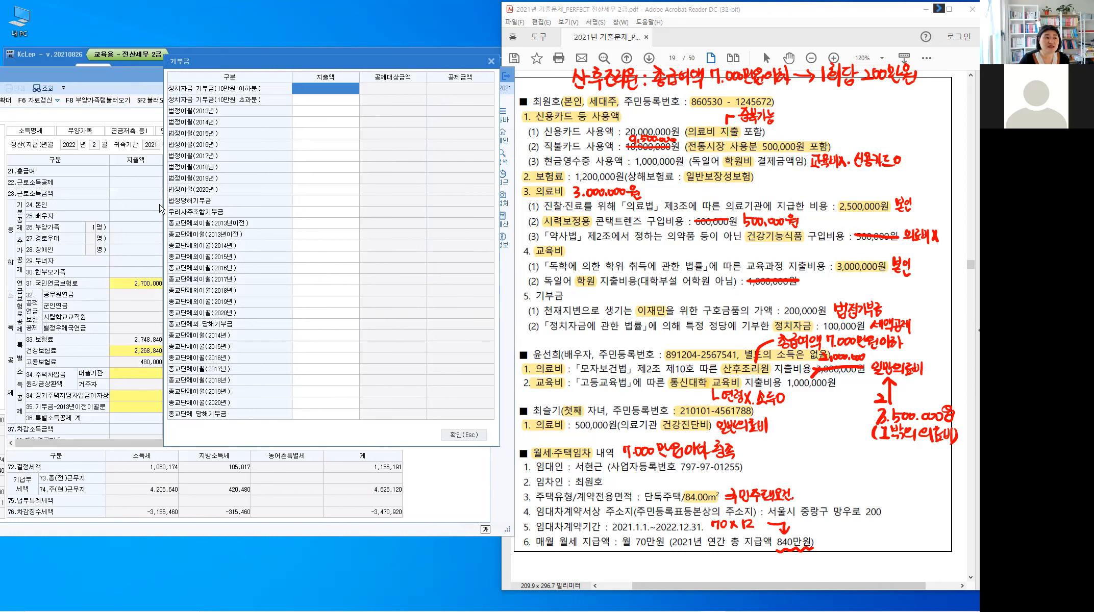
click(189, 204)
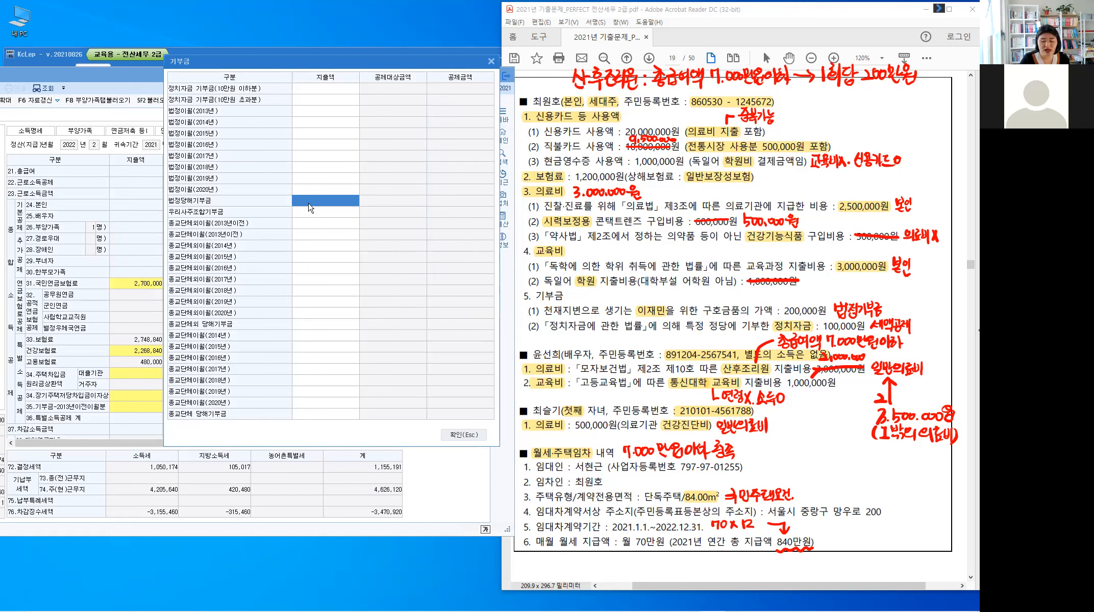
text(2000000)
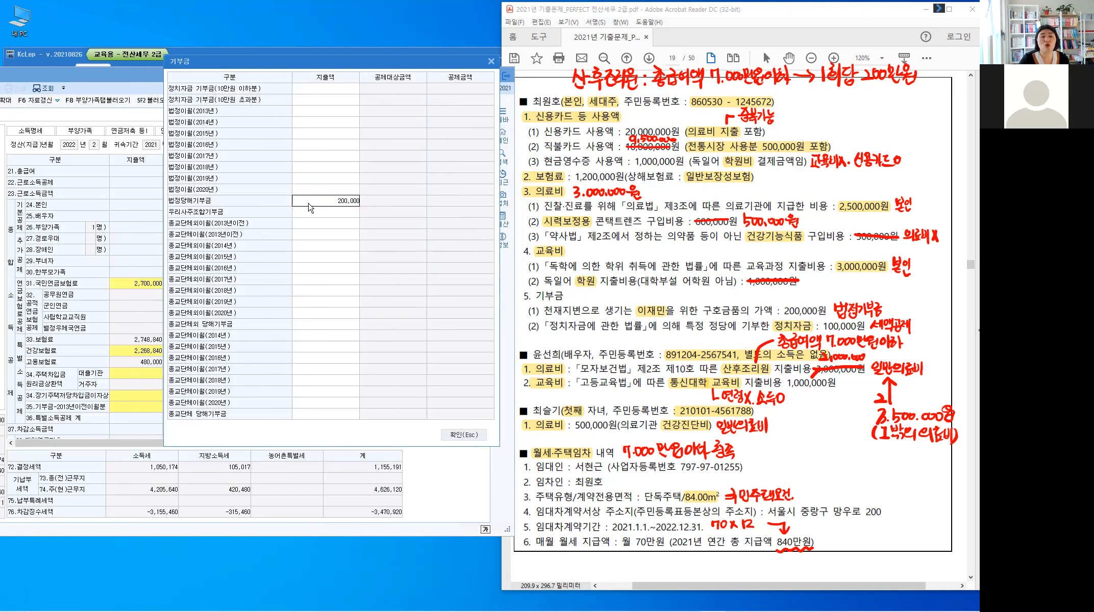
key(Return)
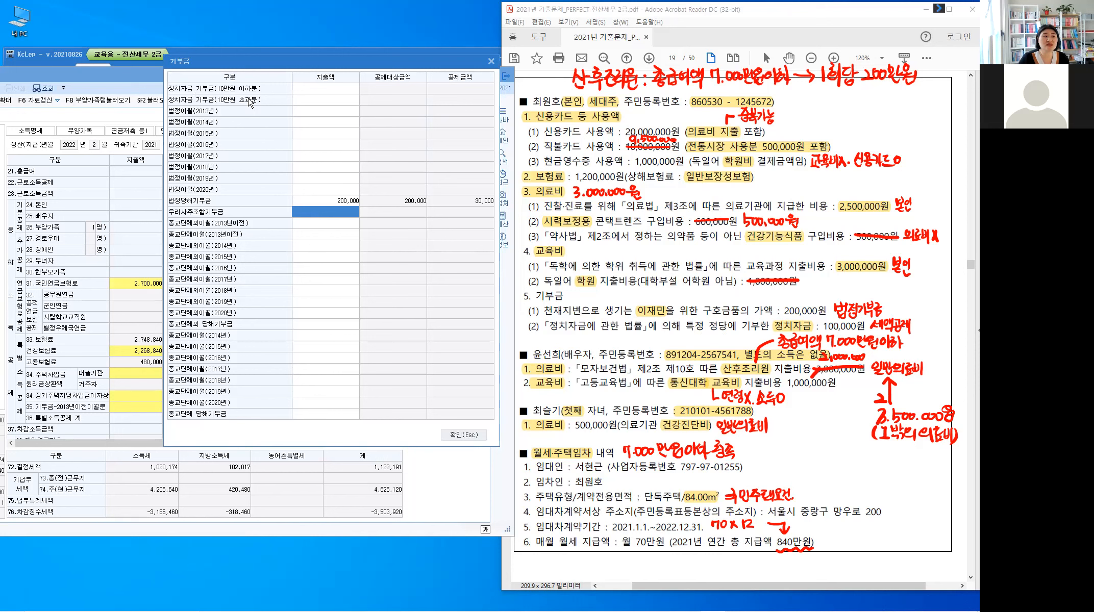
Step: Enter 100,000 under 정치자금 10만원 이하분 and confirm the donation breakdown
click(326, 90)
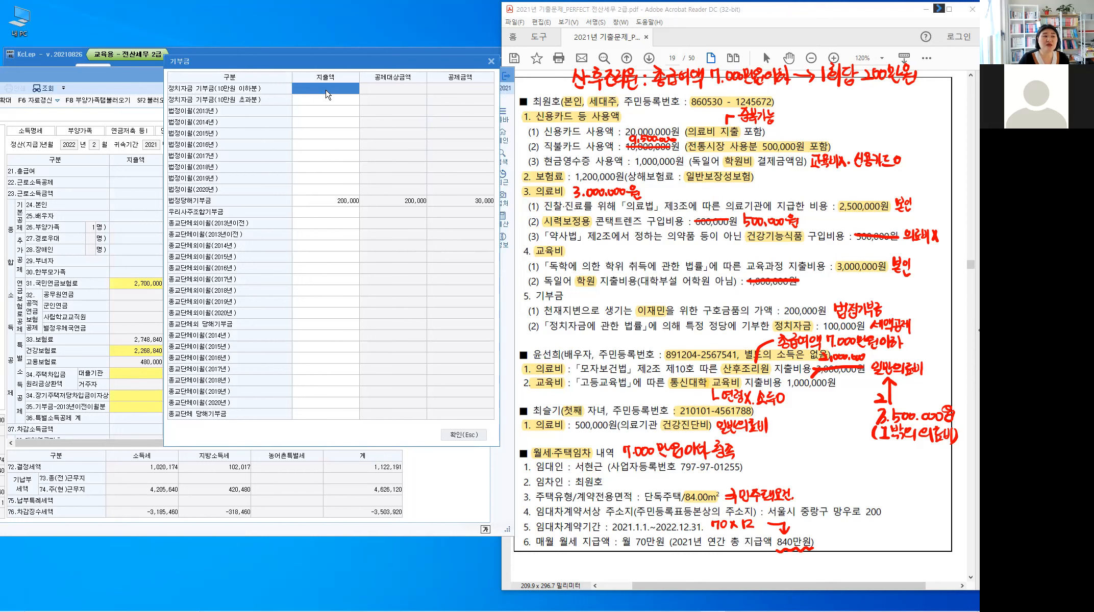
click(333, 98)
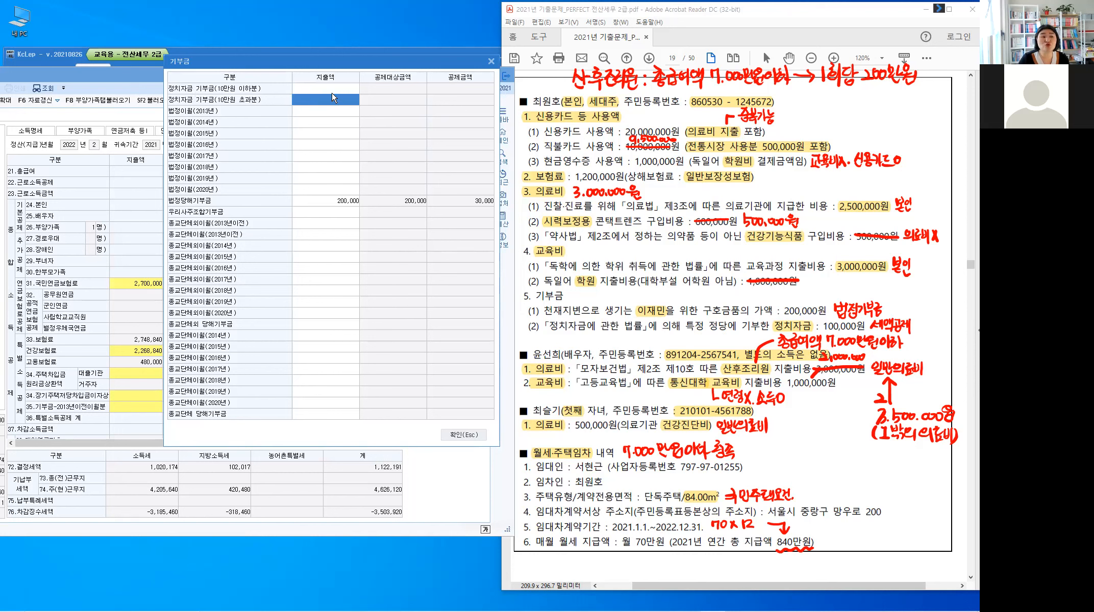
click(333, 93)
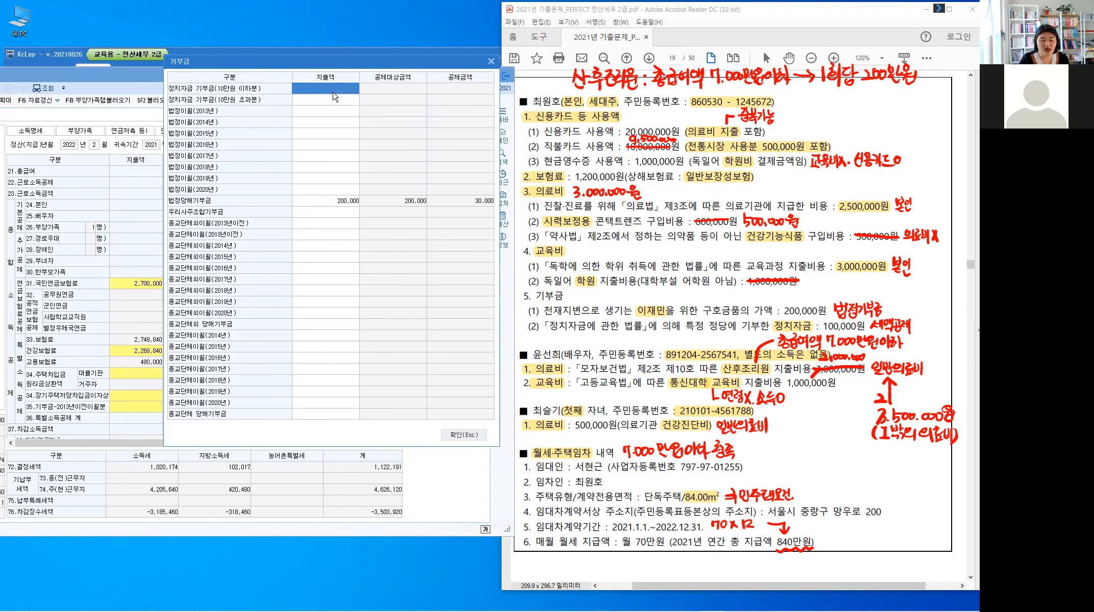
text(100,000)
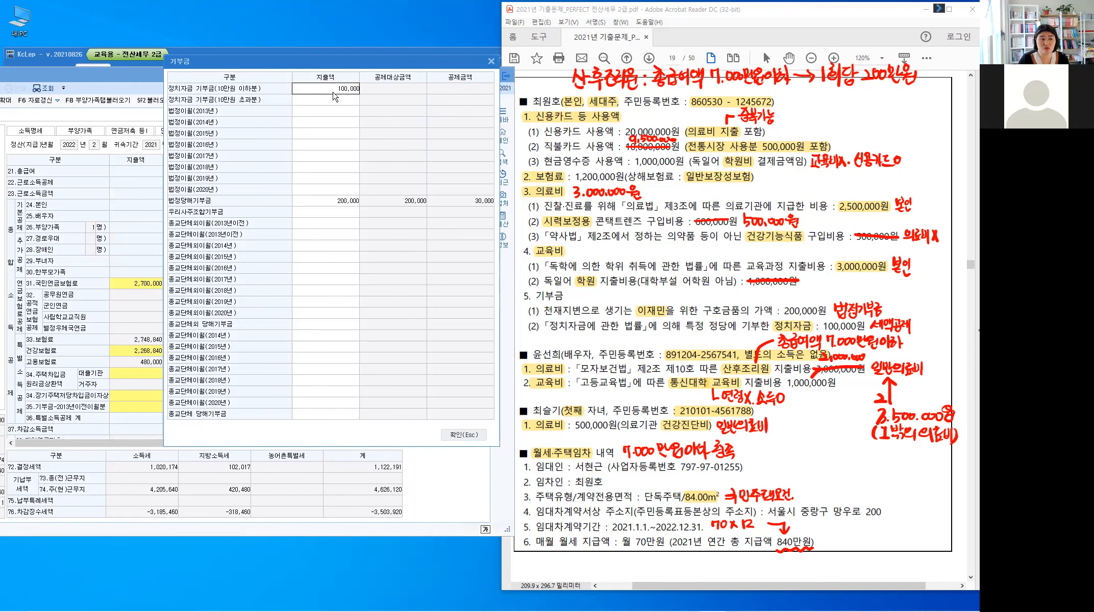
key(Return)
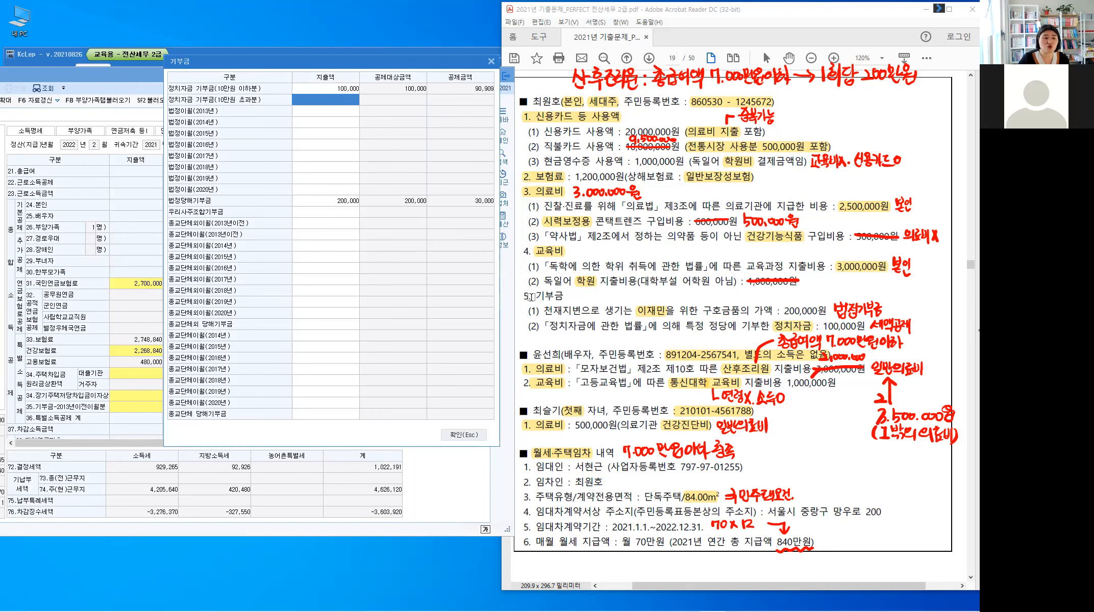
double_click(562, 303)
click(562, 305)
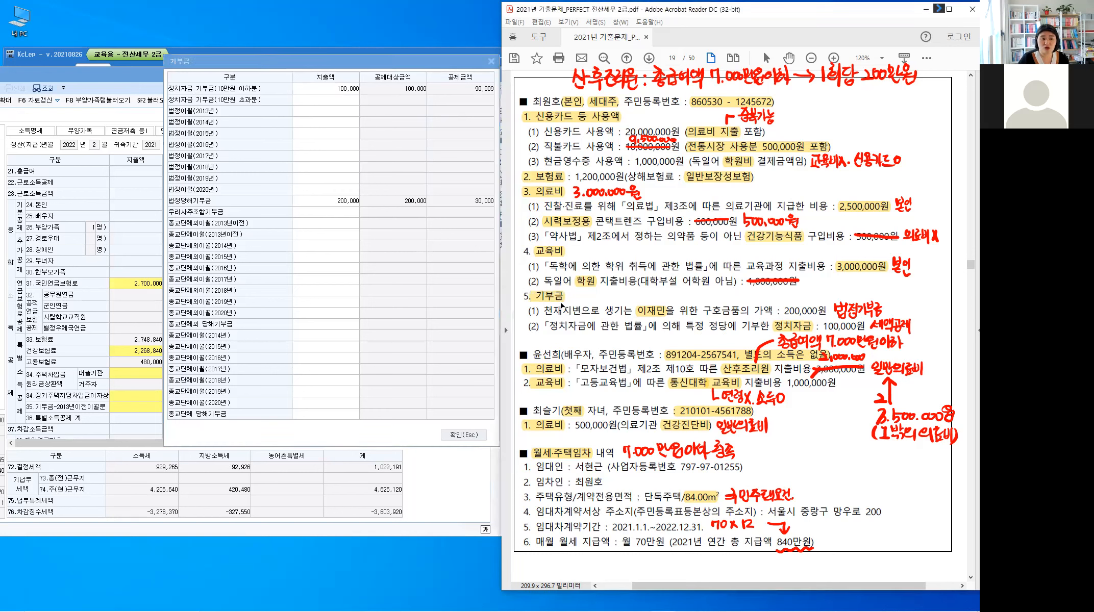
click(464, 435)
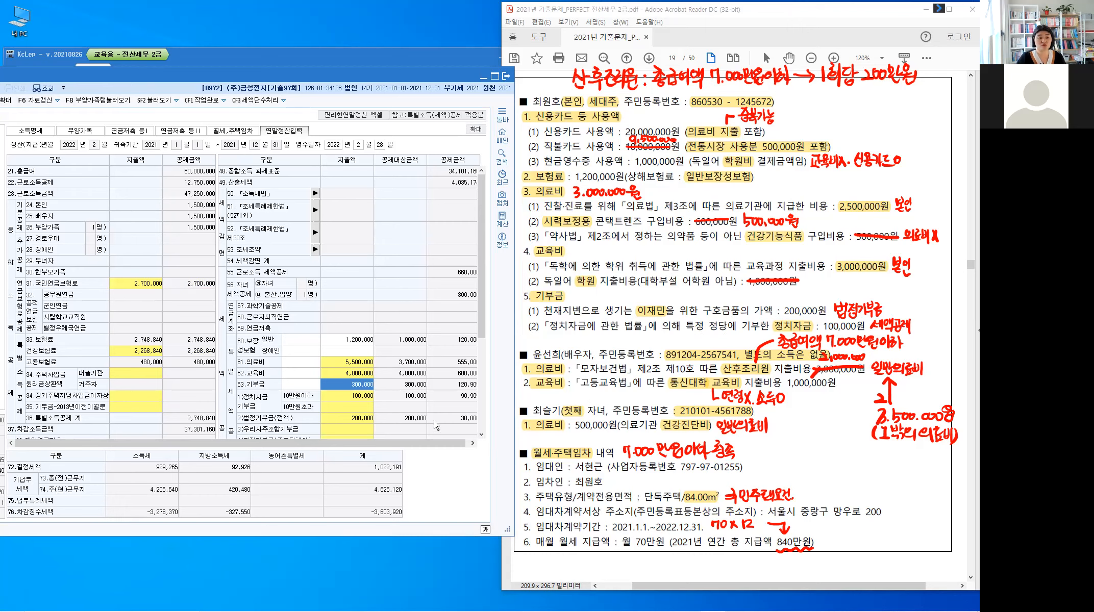
Step: Shift the 연말정산추가자료입력 window aside to reveal the employee list, then close it with Esc
drag(482, 307, 482, 425)
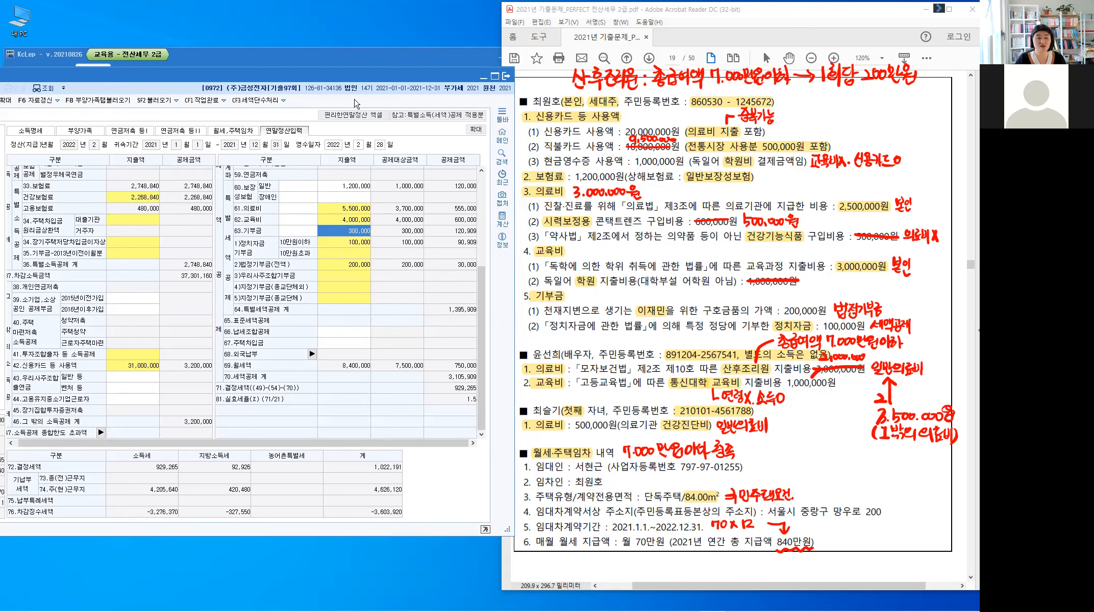
drag(374, 80, 433, 34)
drag(143, 32, 213, 35)
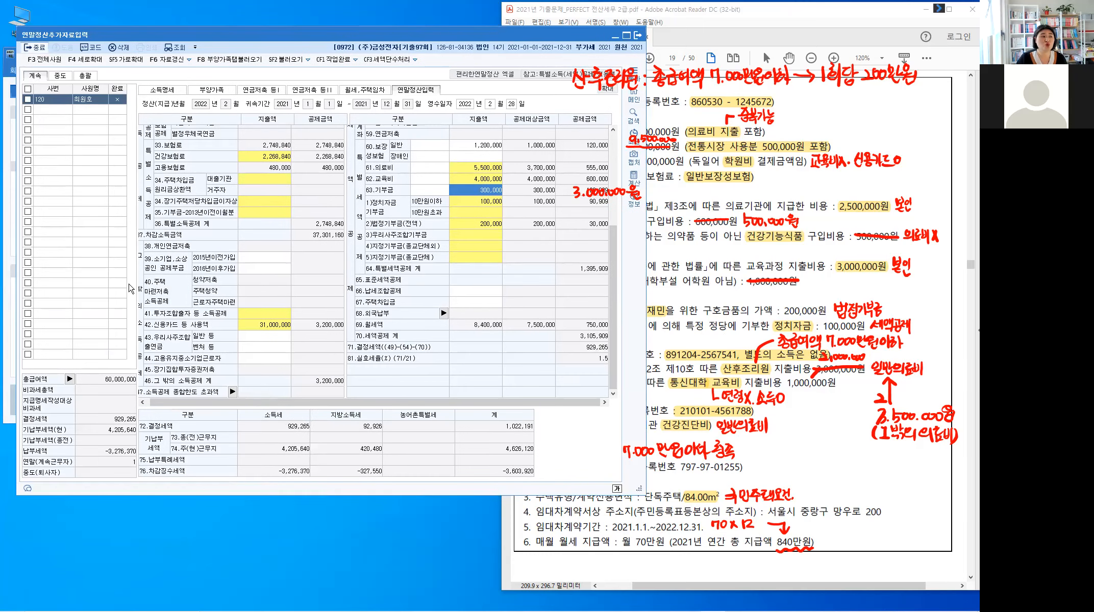
key(Escape)
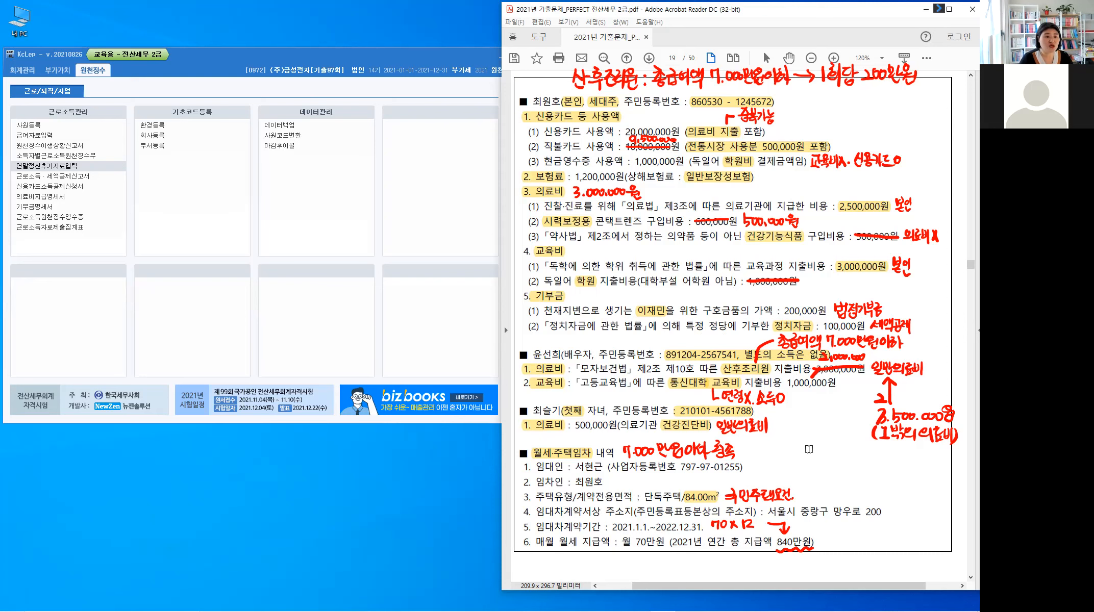
scroll(809, 449, down, 1)
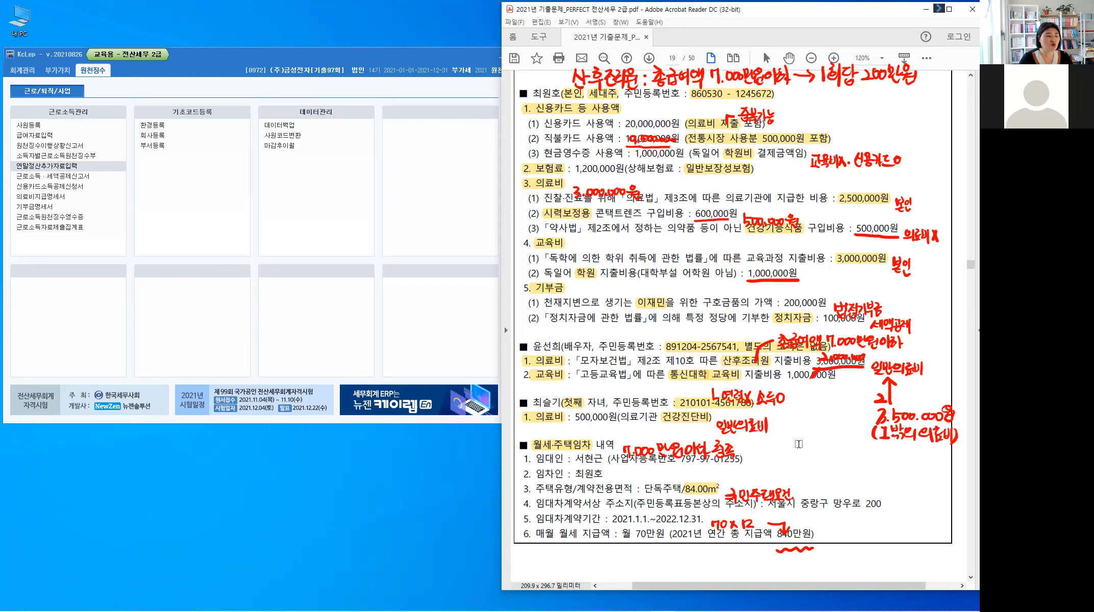
scroll(798, 443, down, 1)
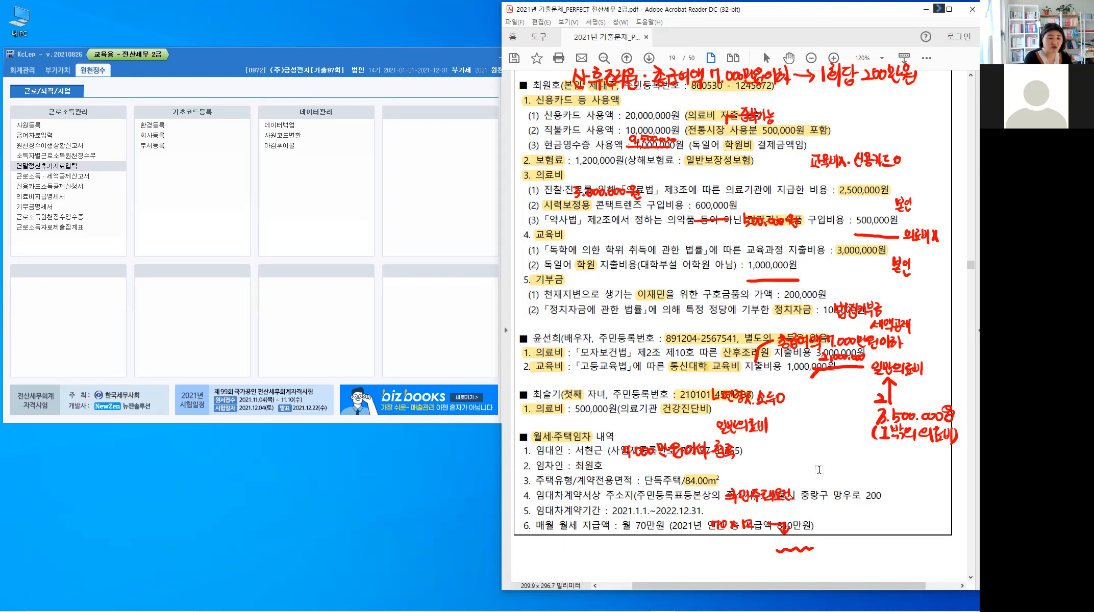
key(Escape)
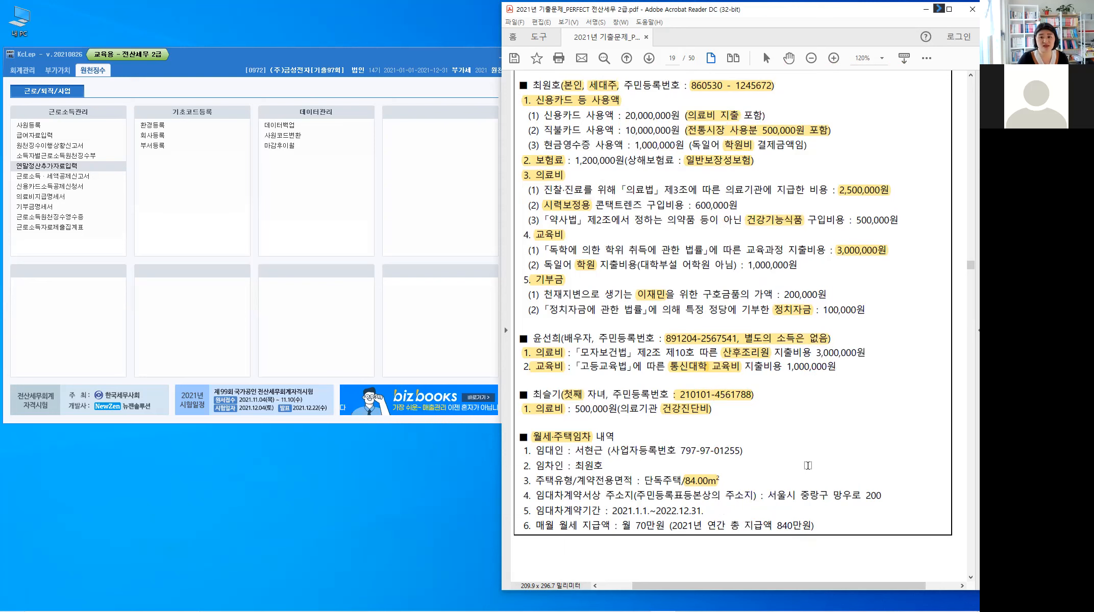